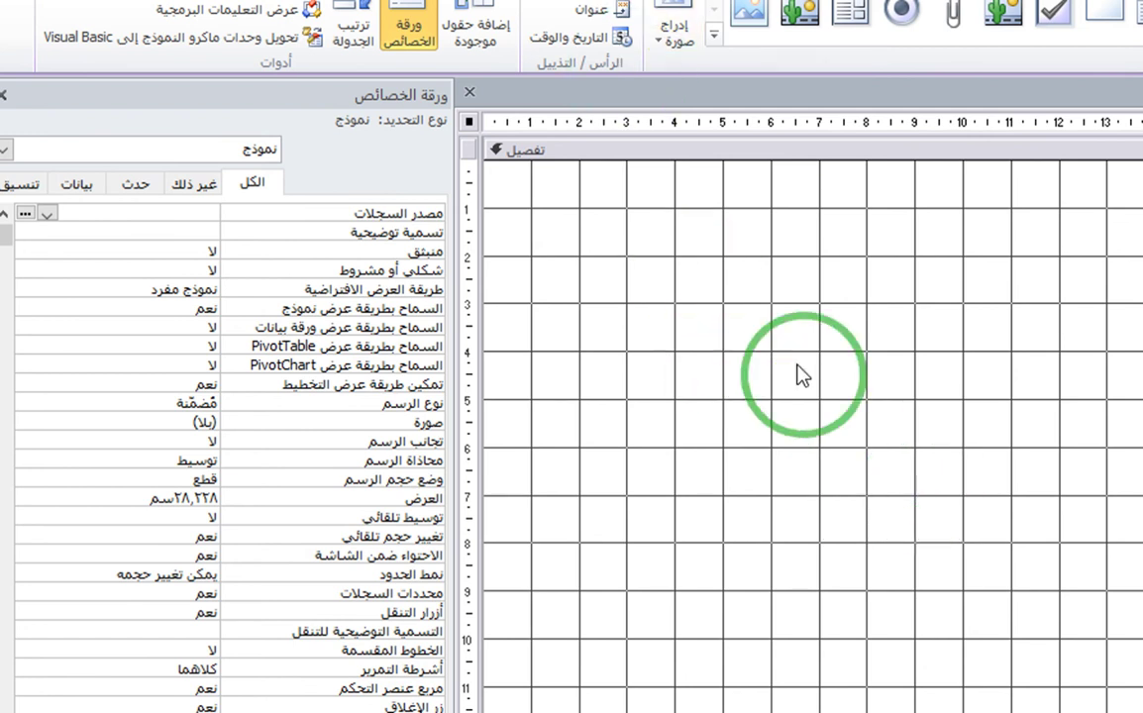
- Set the form's background picture to a (4).jpg from the خلفيات فولدر وبارتشن folder inside the خلفيات shortcut
click(24, 186)
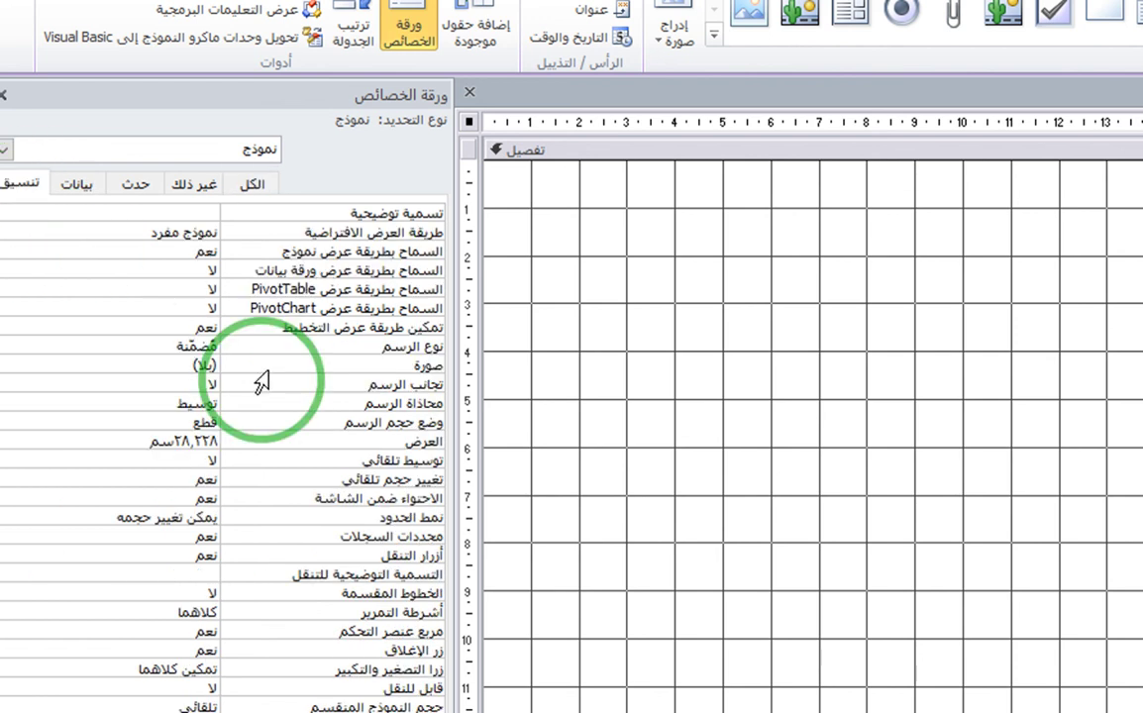
click(163, 364)
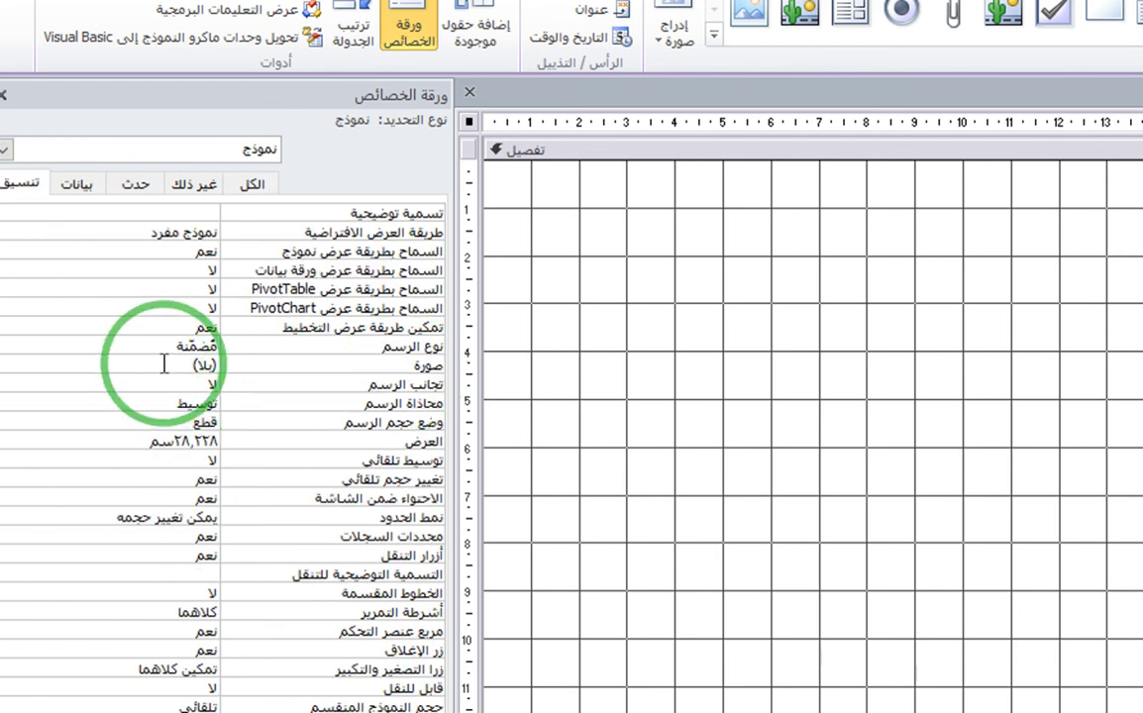
click(6, 367)
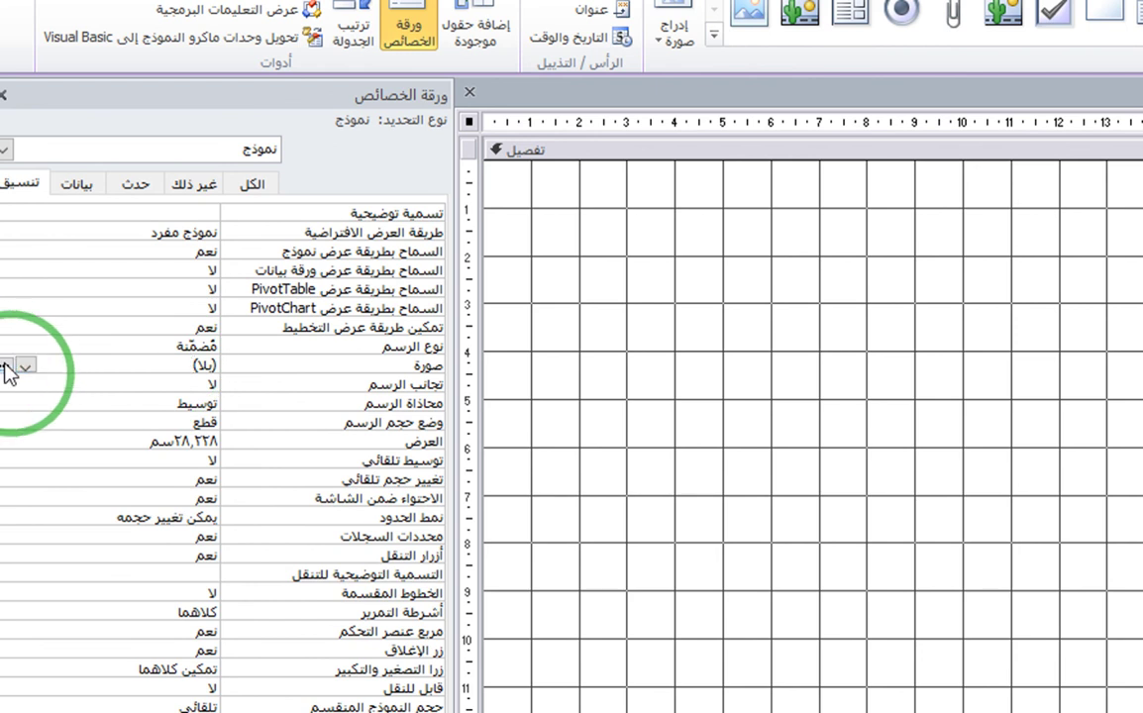
scroll(515, 393, down, 5)
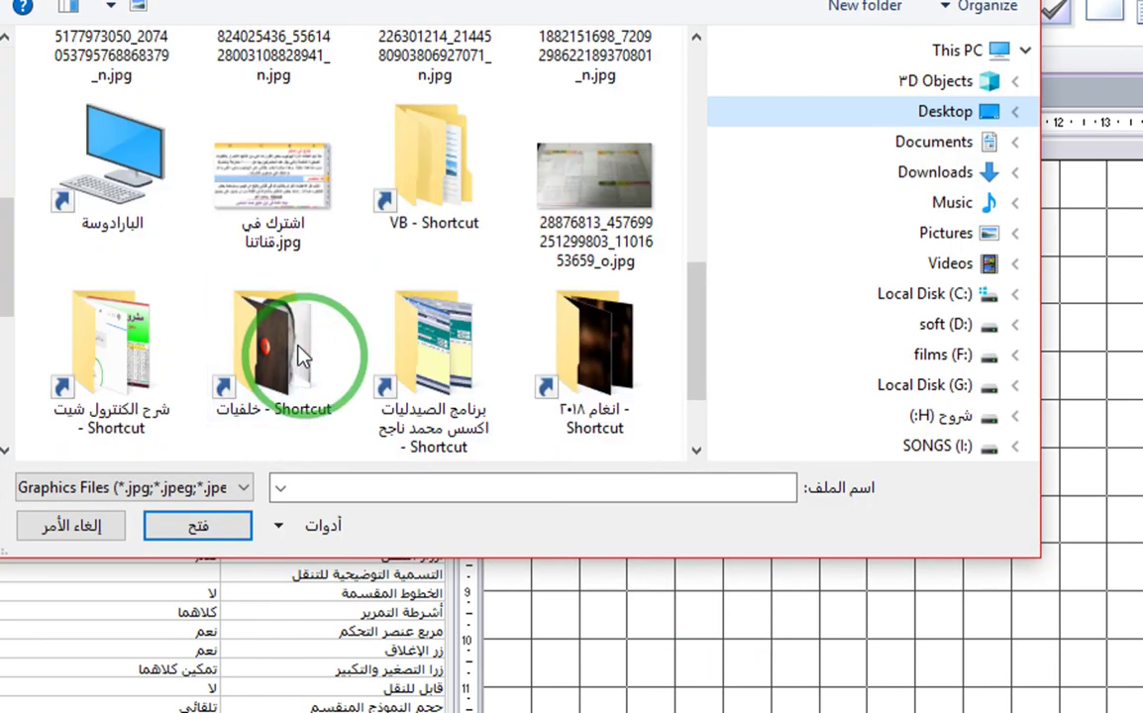
double_click(287, 332)
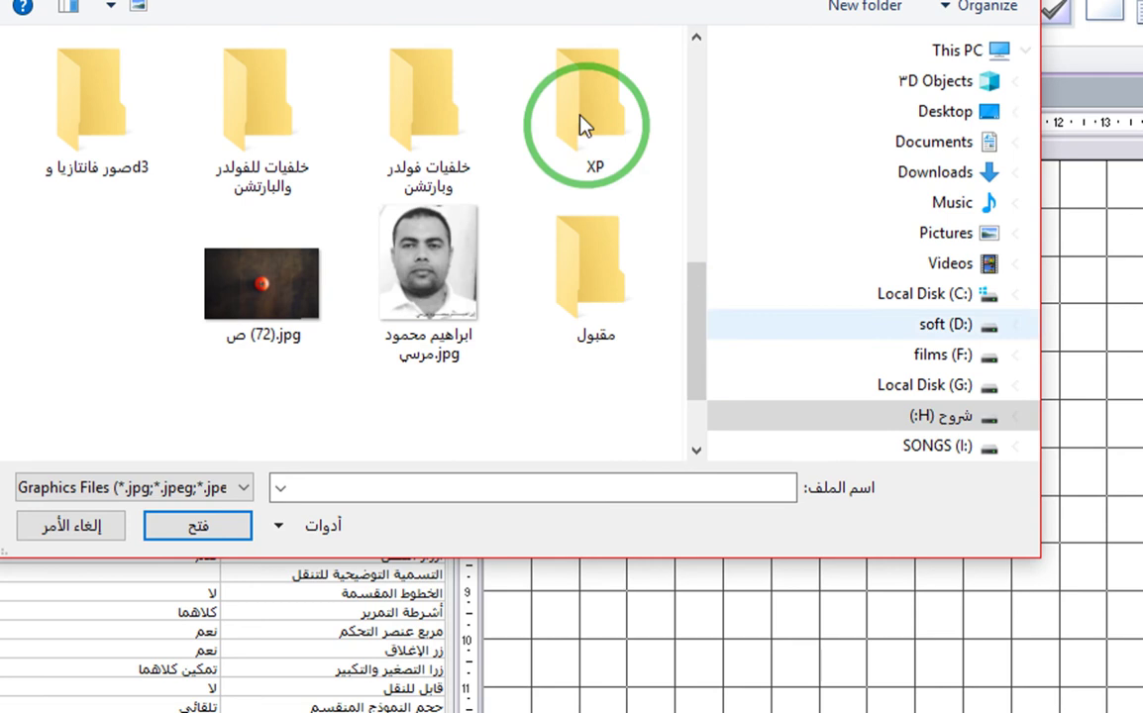
click(411, 102)
double_click(411, 102)
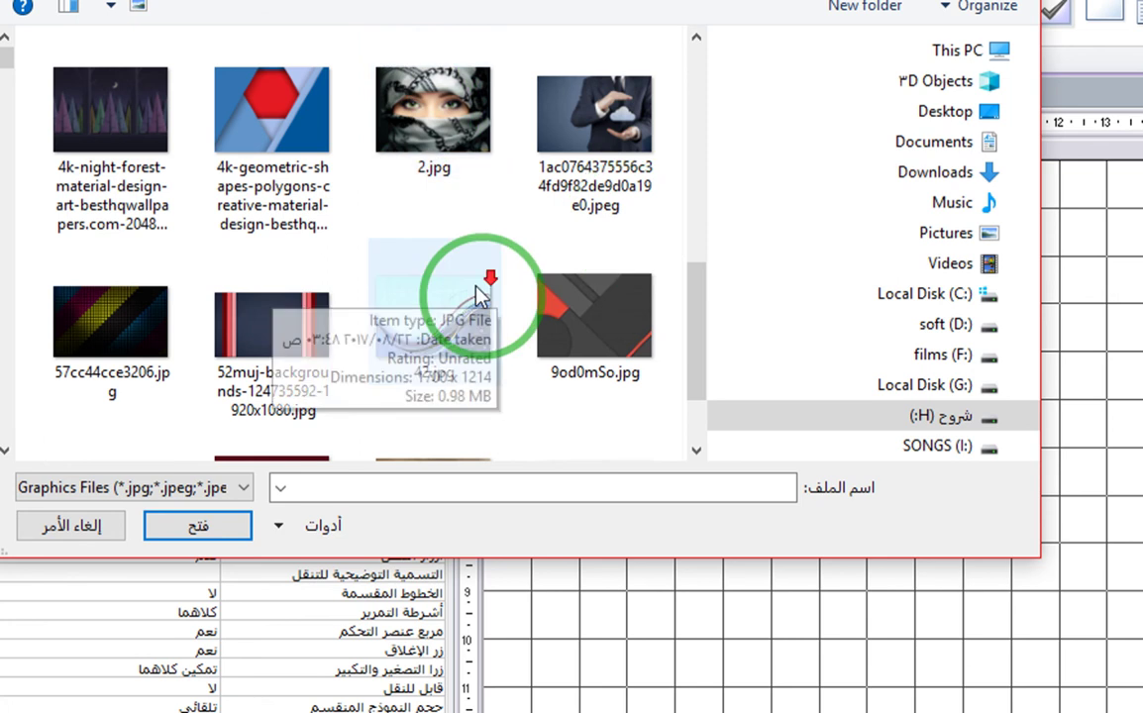
scroll(477, 294, down, 2)
scroll(476, 287, down, 2)
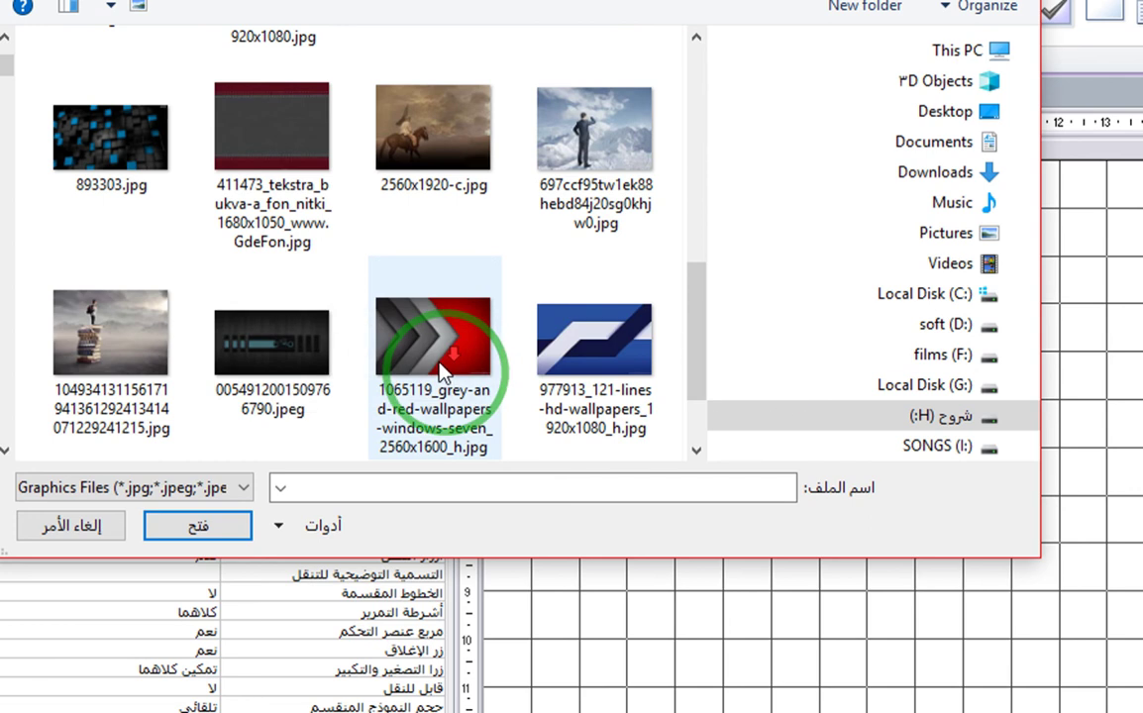
scroll(301, 297, down, 2)
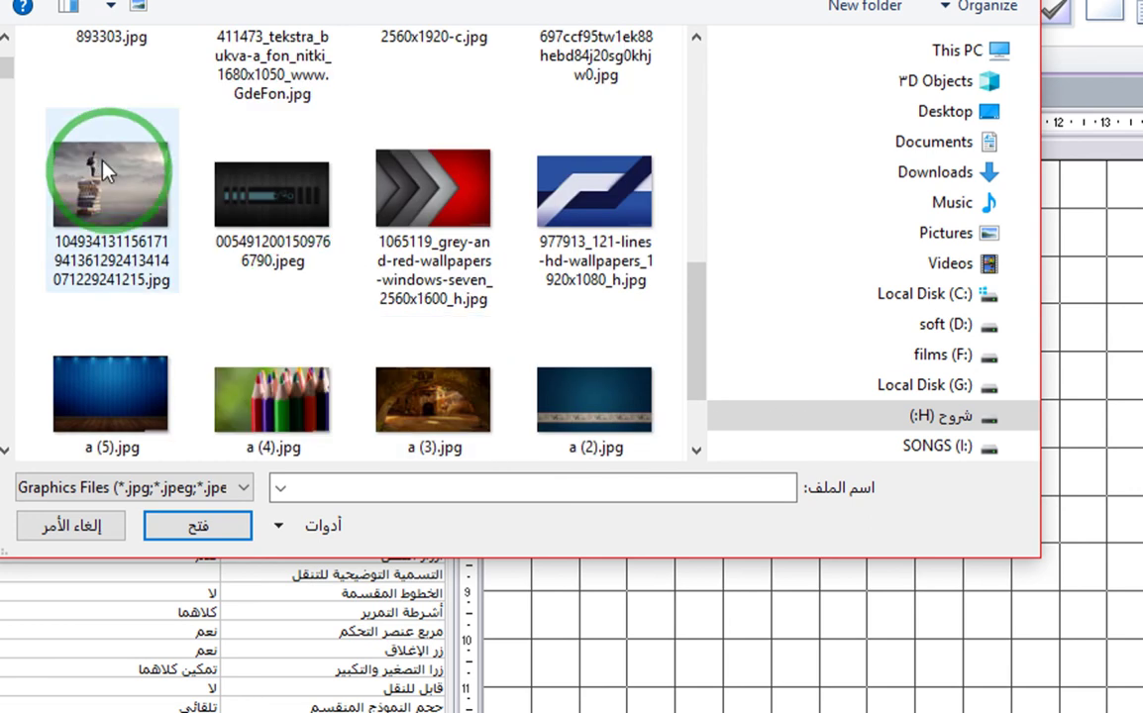
click(278, 398)
click(153, 530)
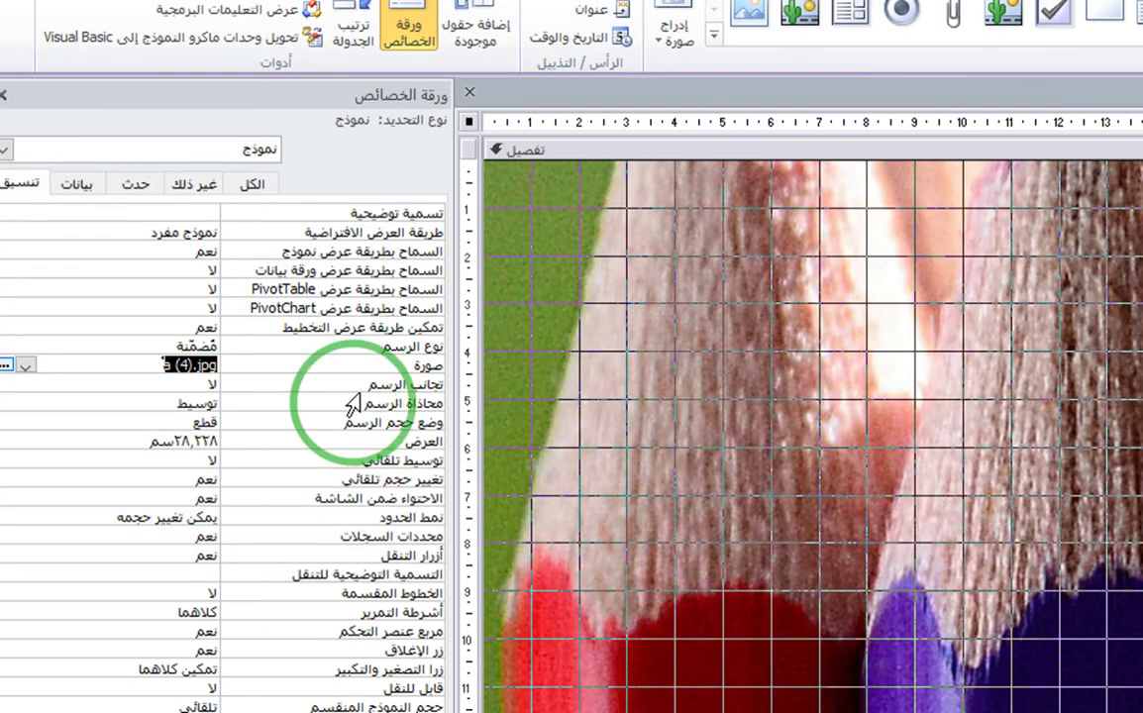
- Set the form's picture size mode to تمدد (Stretch) and its auto center property to نعم (Yes)
click(192, 424)
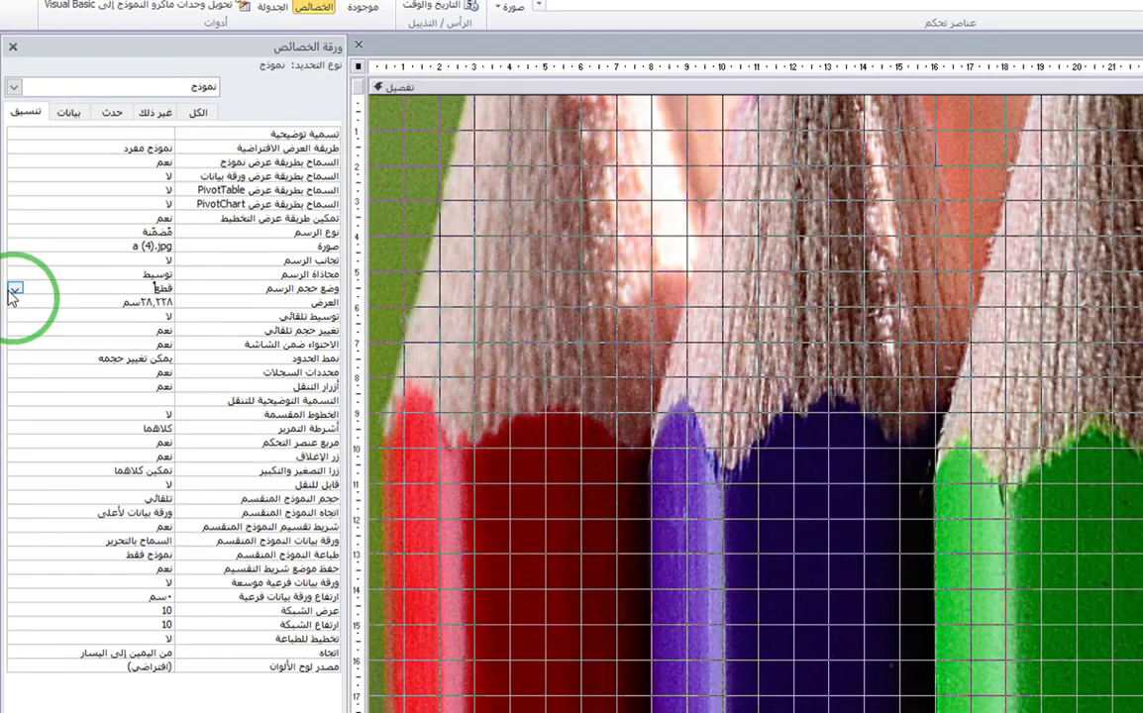
click(14, 288)
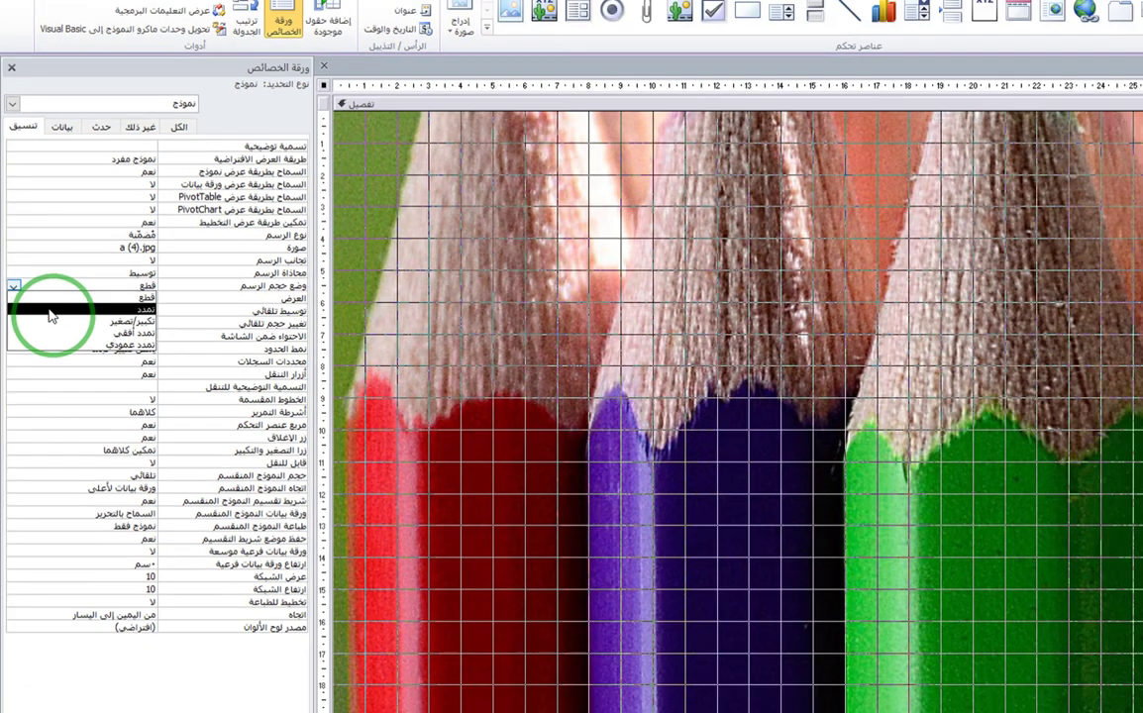
click(52, 315)
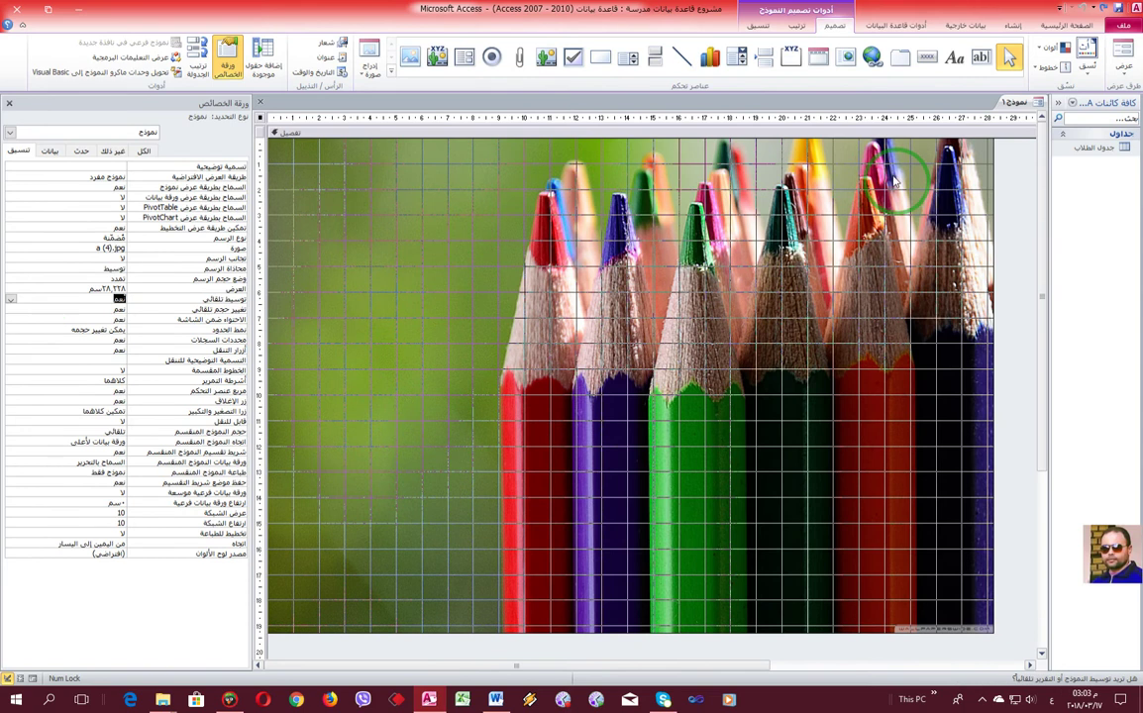
- Switch the new form to Form View to check the stretched background picture
right_click(1014, 103)
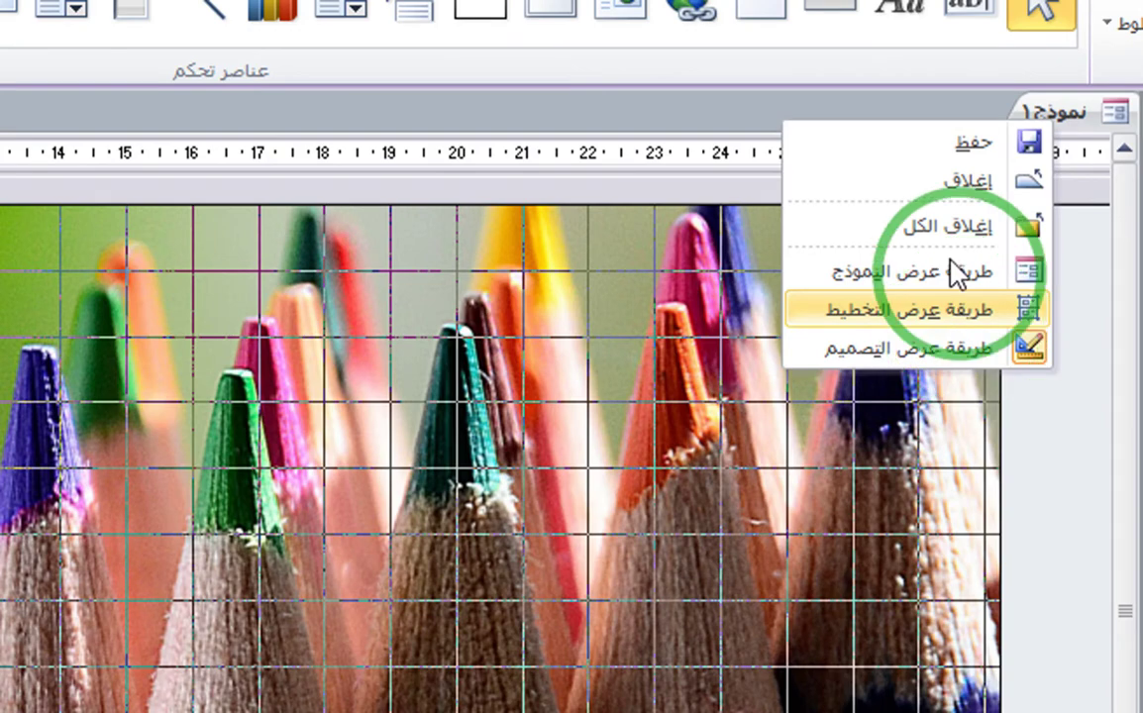
click(946, 265)
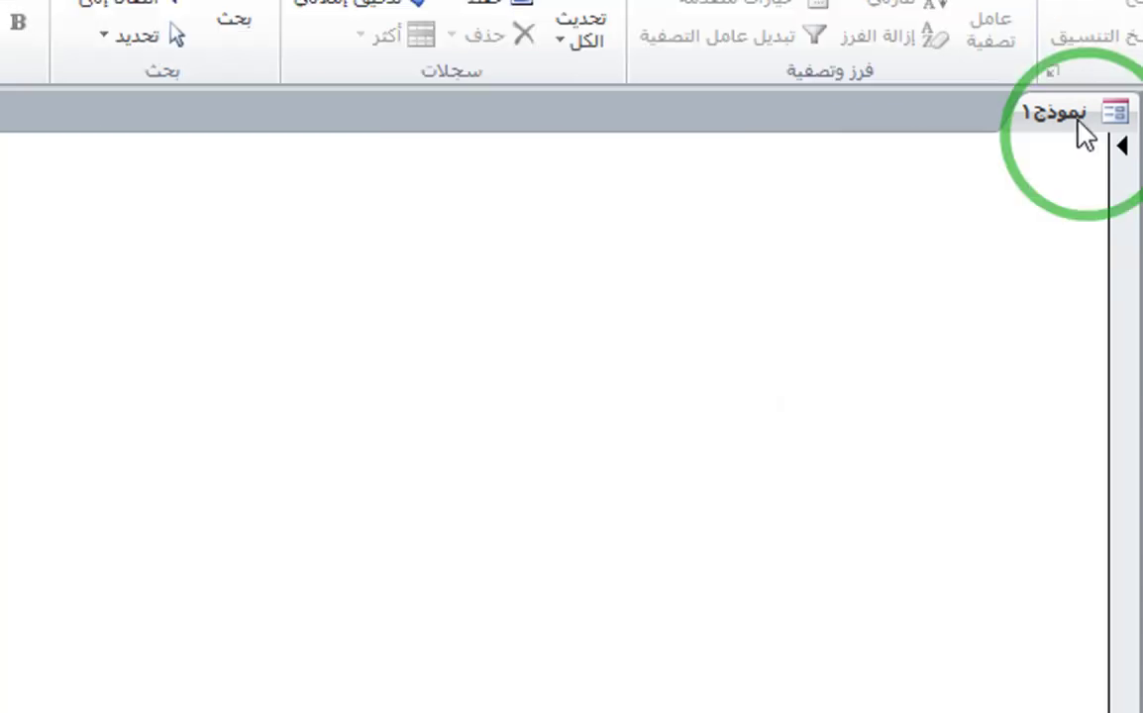
click(1074, 108)
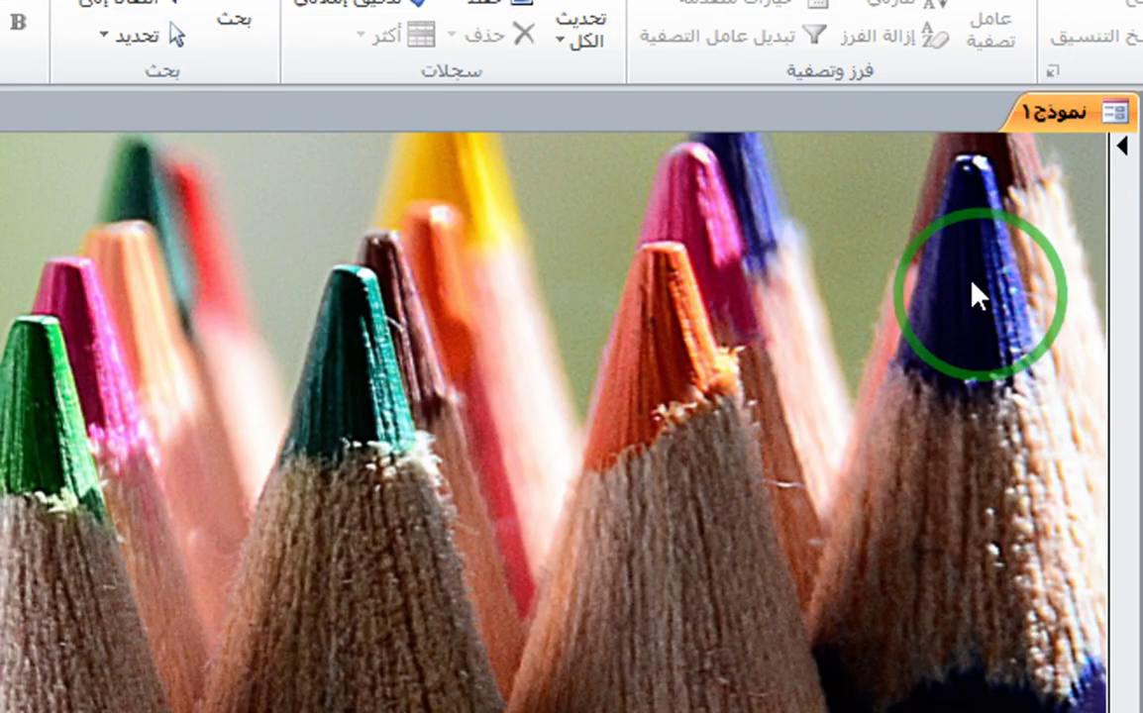
- Save the form under the name الرئيسية
right_click(1069, 111)
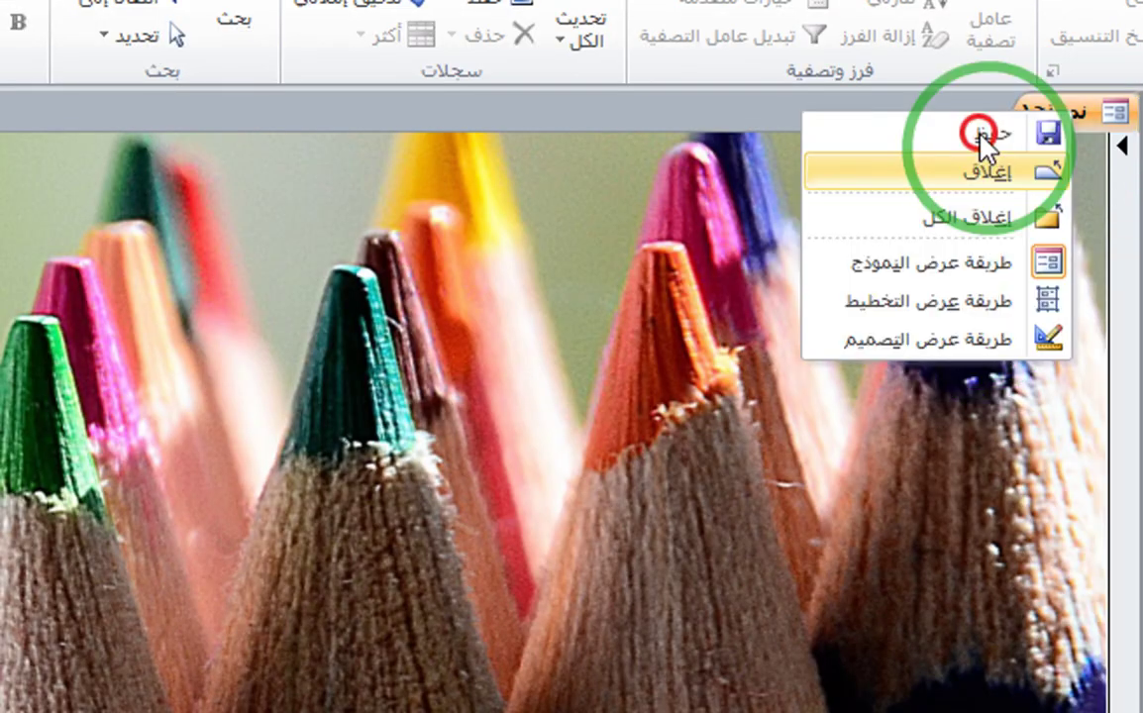
click(950, 127)
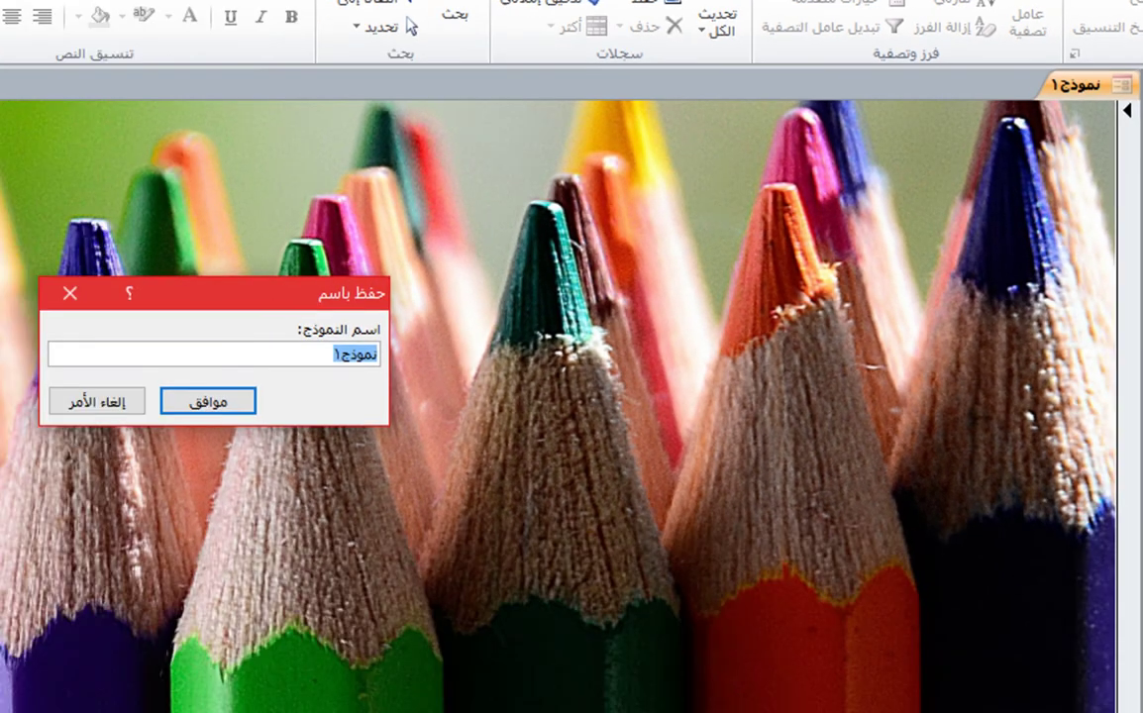
text(ال)
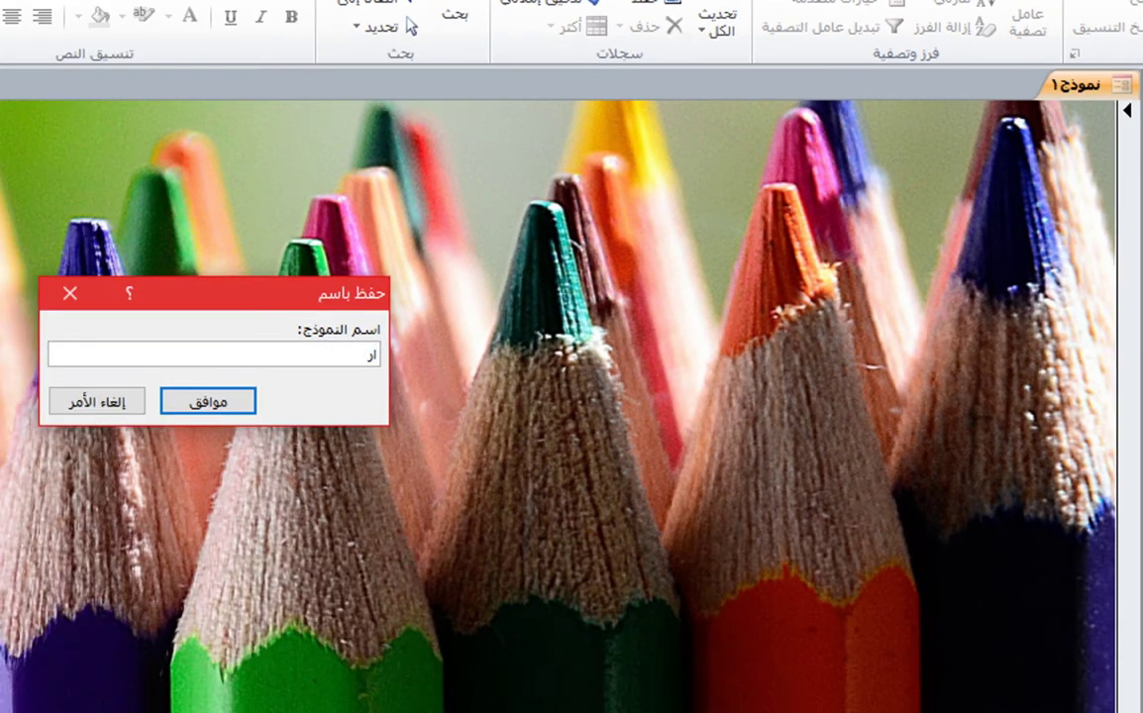
text(رئيسية)
click(224, 399)
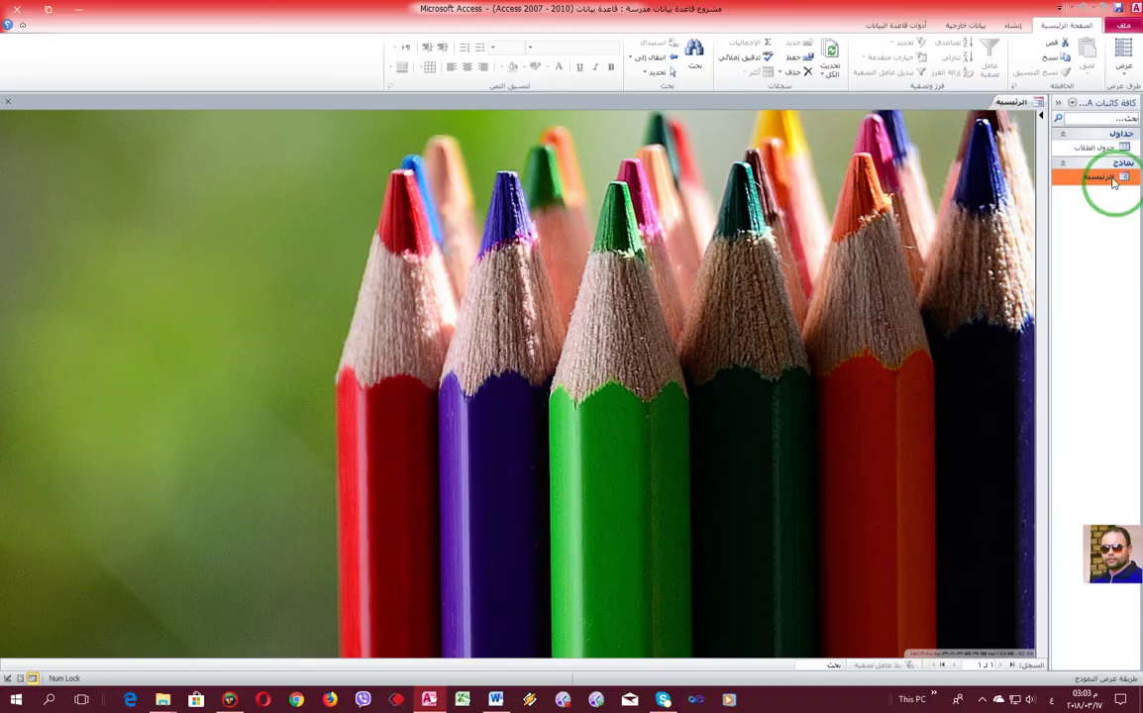
- Return the الرئيسية form to Design View and set its Pop Up property (منبثق) to نعم
right_click(1011, 101)
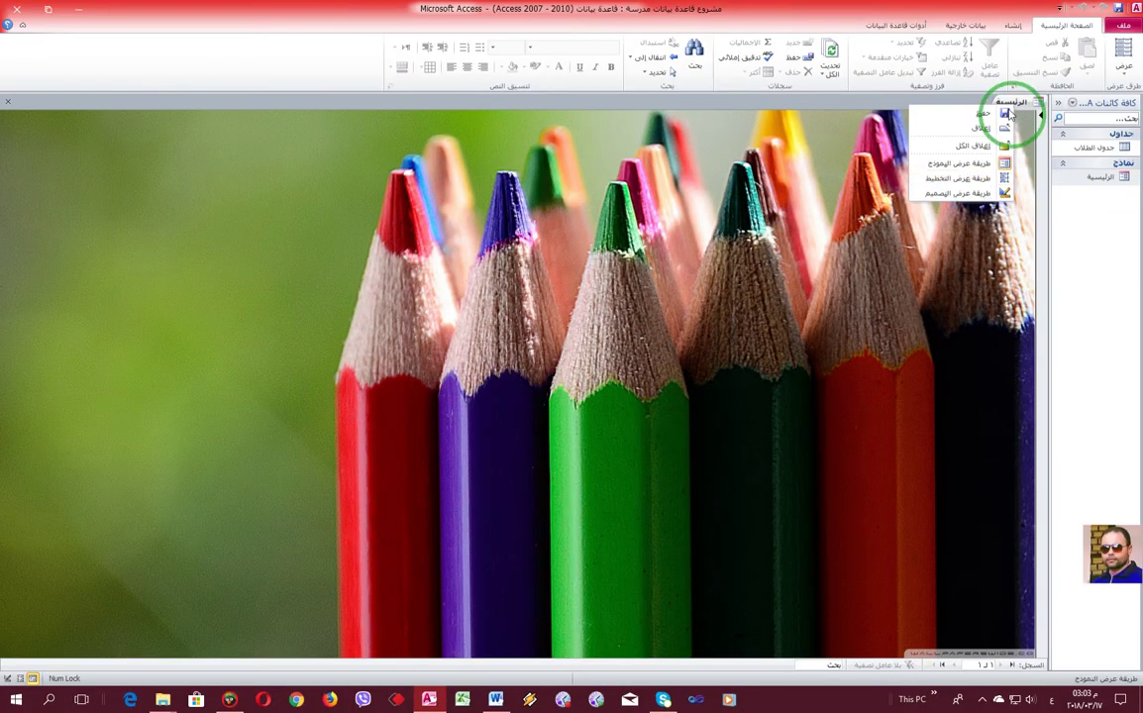
click(985, 194)
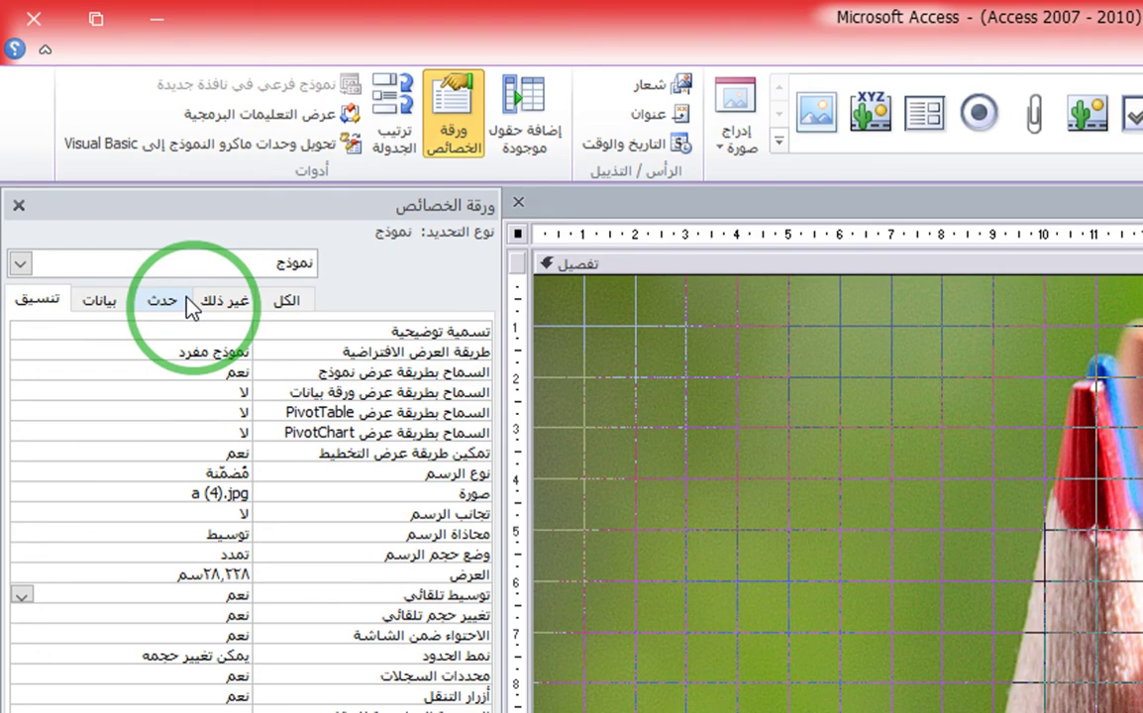
click(208, 300)
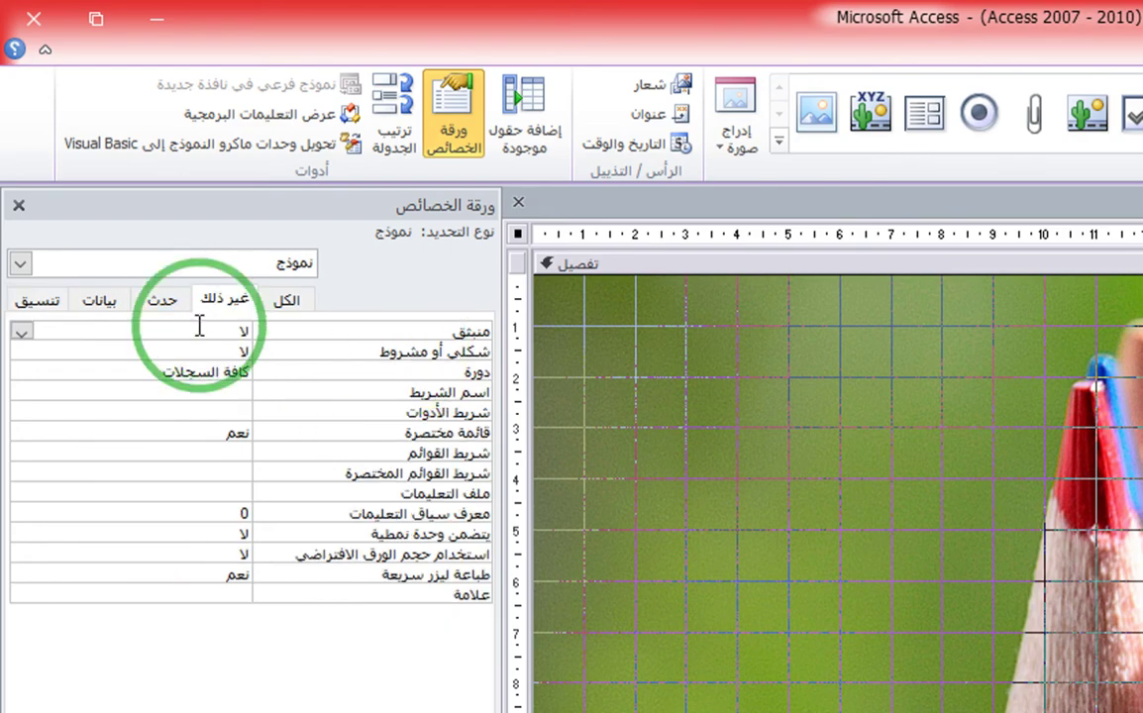
double_click(188, 334)
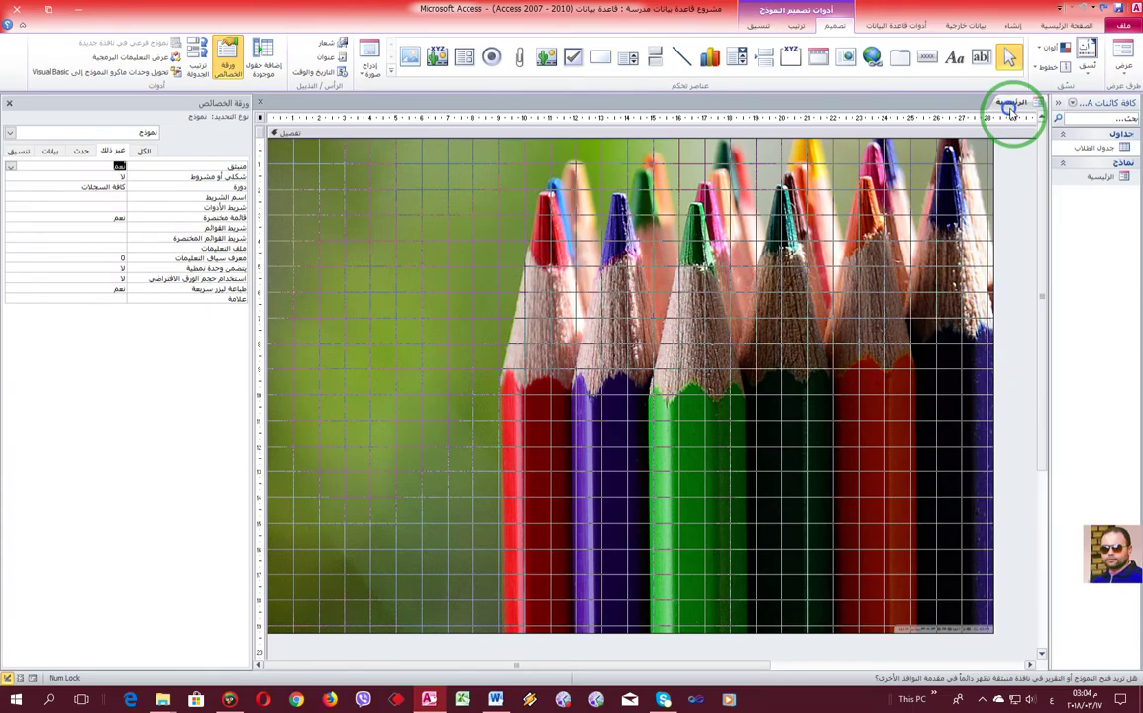
- Show the الرئيسية form in Form View and move its pop-up window around the workspace
right_click(1010, 107)
right_click(1014, 111)
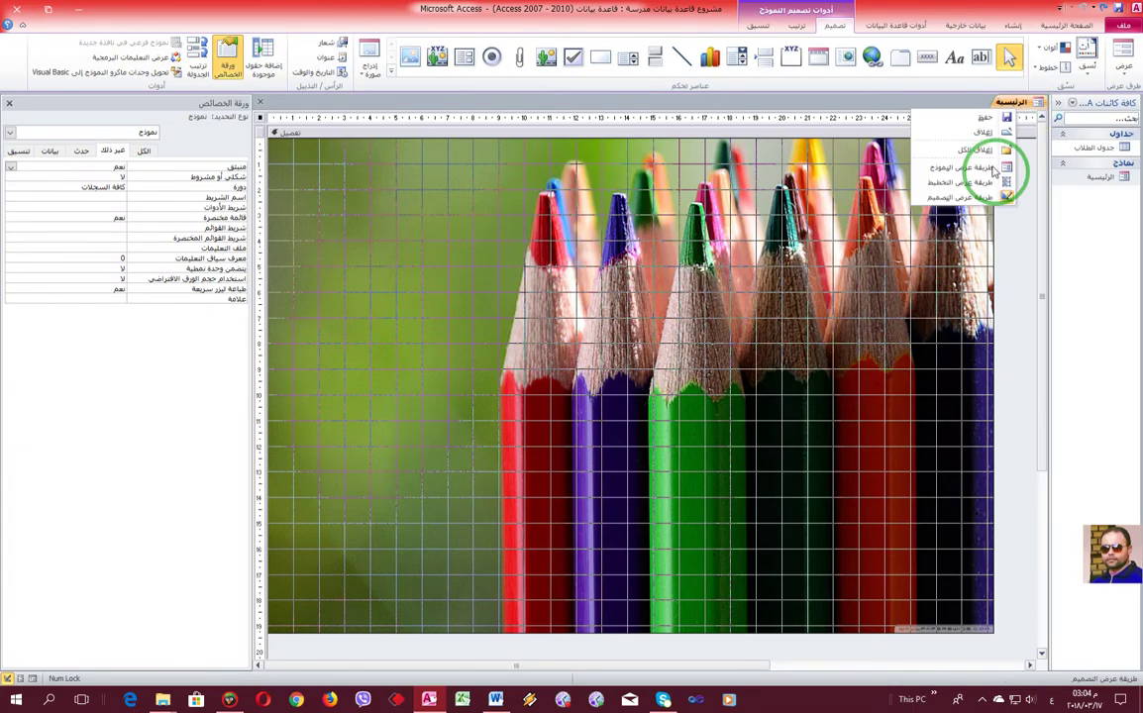
click(509, 356)
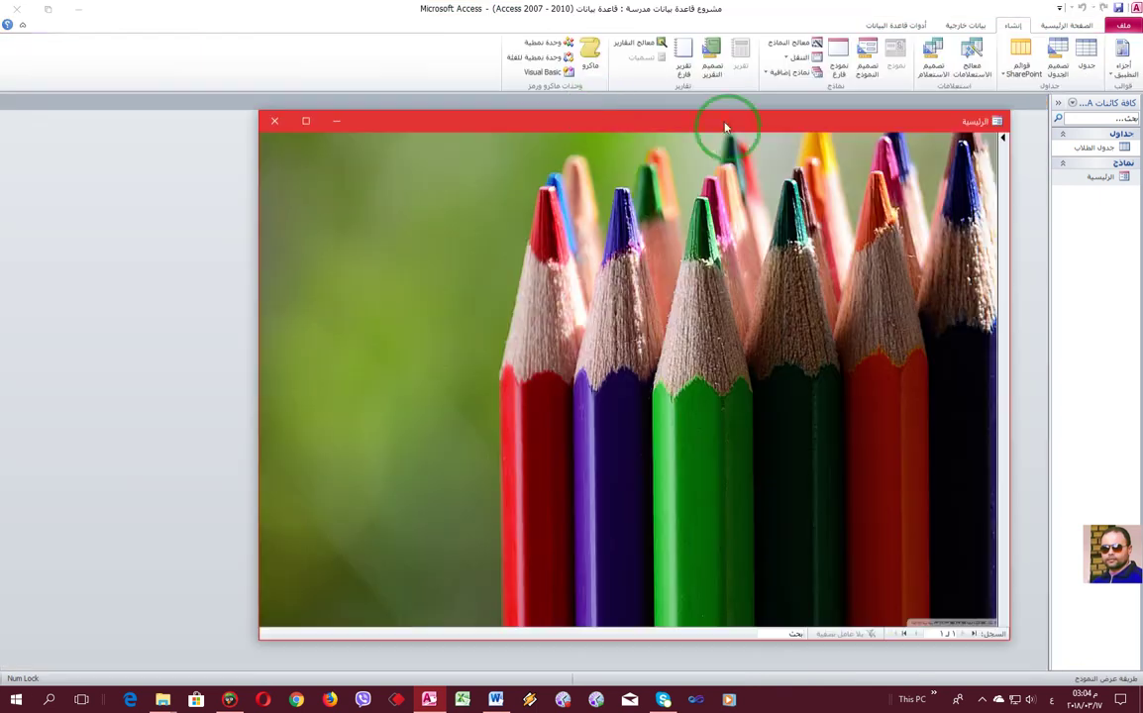
mouse_move(725, 126)
mouse_down()
mouse_move(597, 105)
mouse_move(704, 97)
mouse_move(734, 133)
mouse_up()
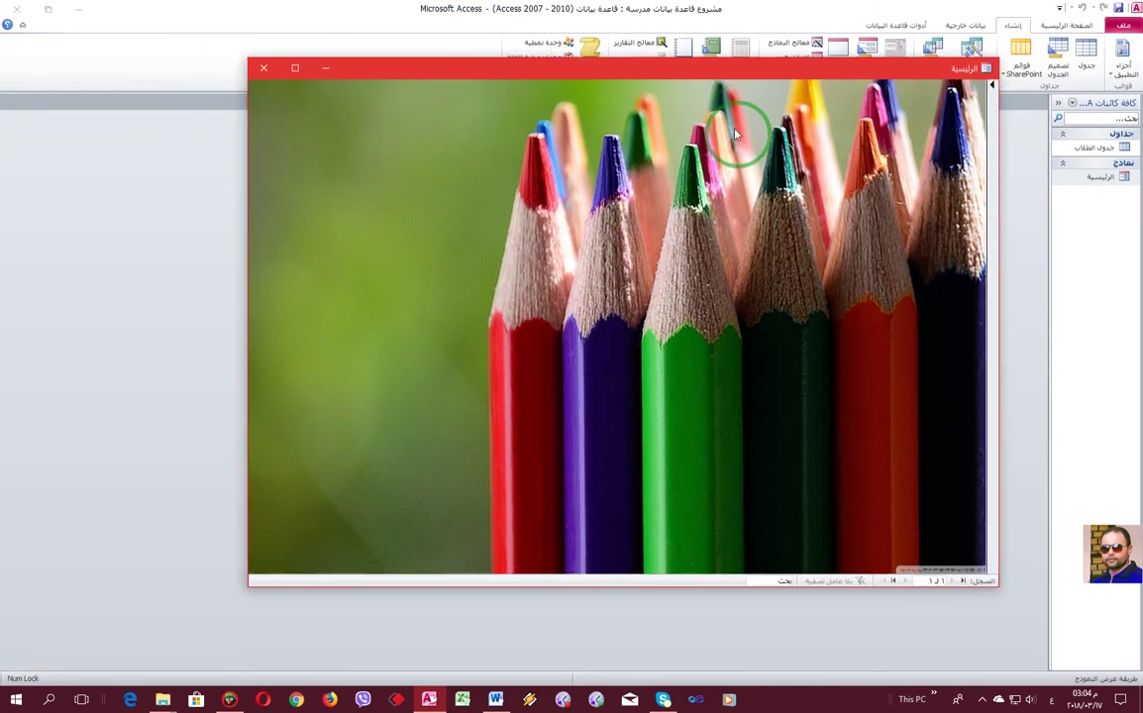
drag(621, 50, 694, 112)
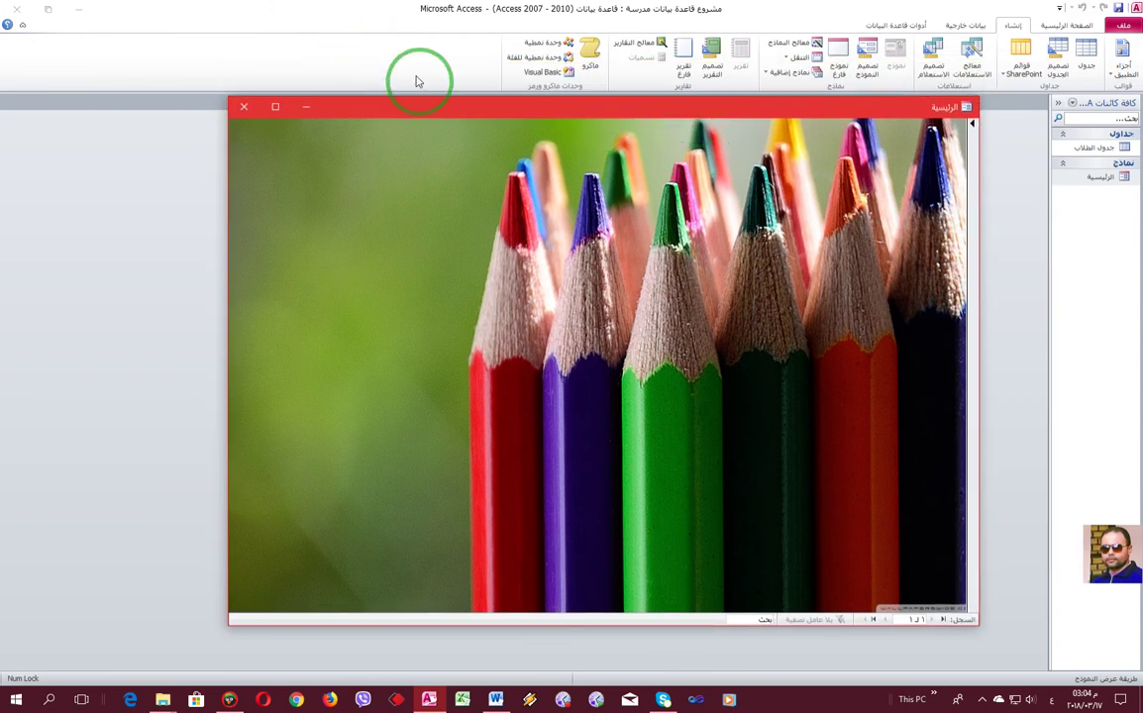
- Return the pop-up form to Design View and set its Modal property (شكلي أو مشروط) to نعم
right_click(853, 116)
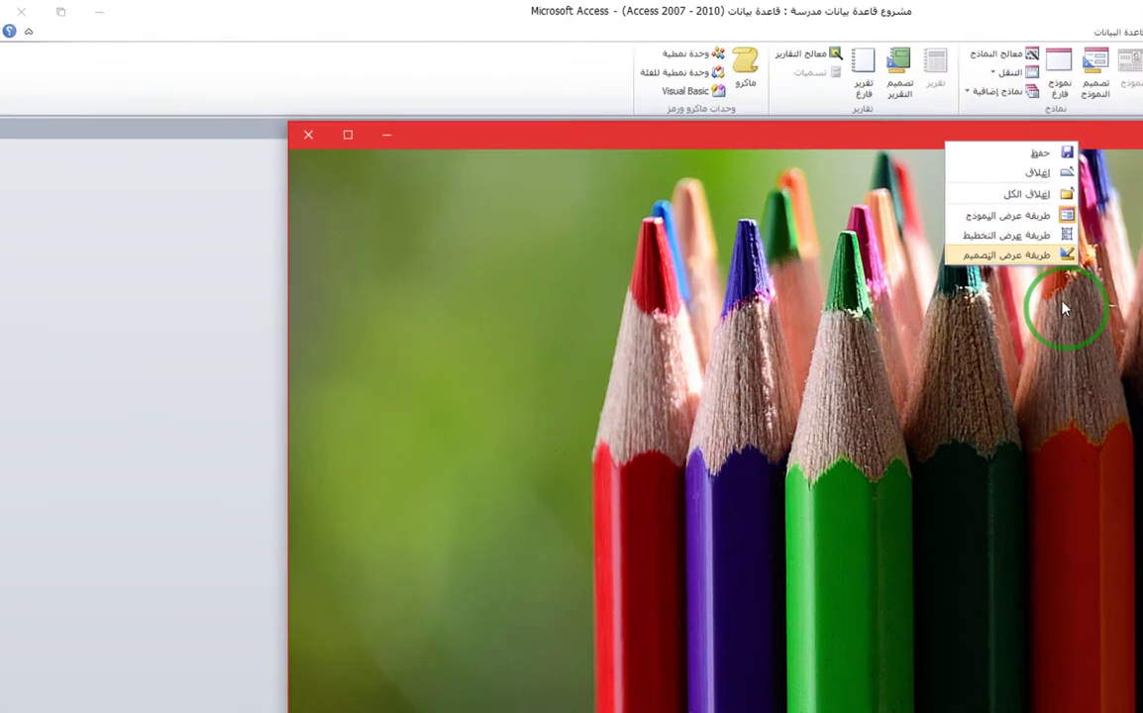
click(908, 226)
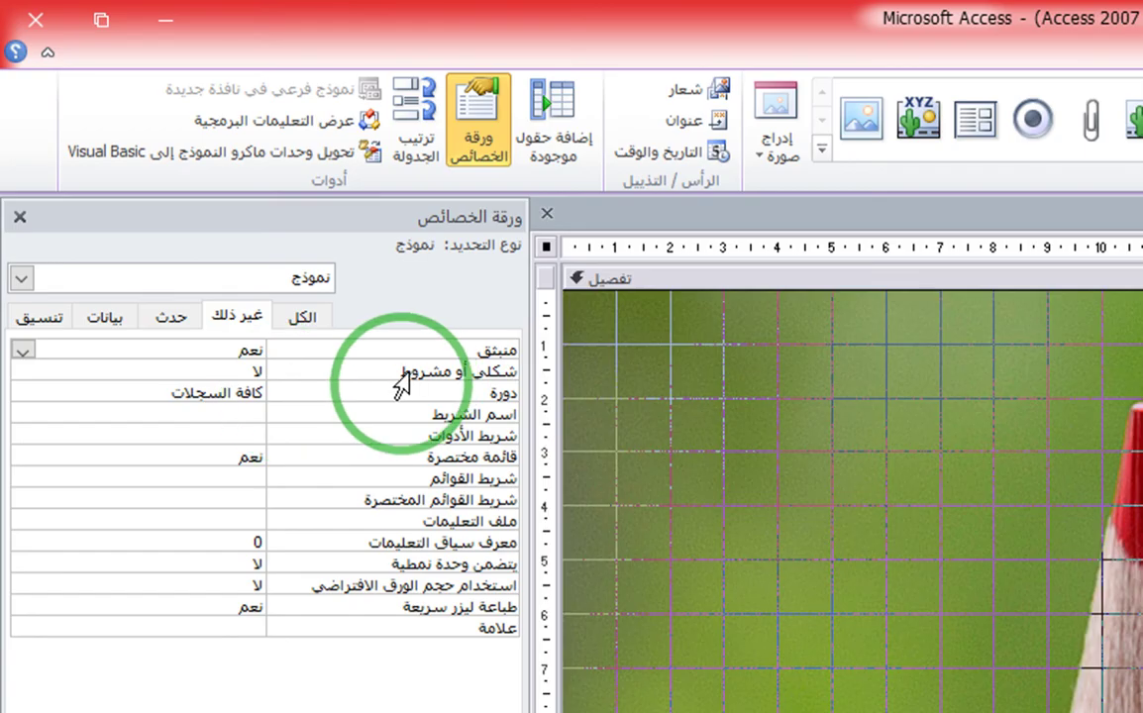
click(160, 372)
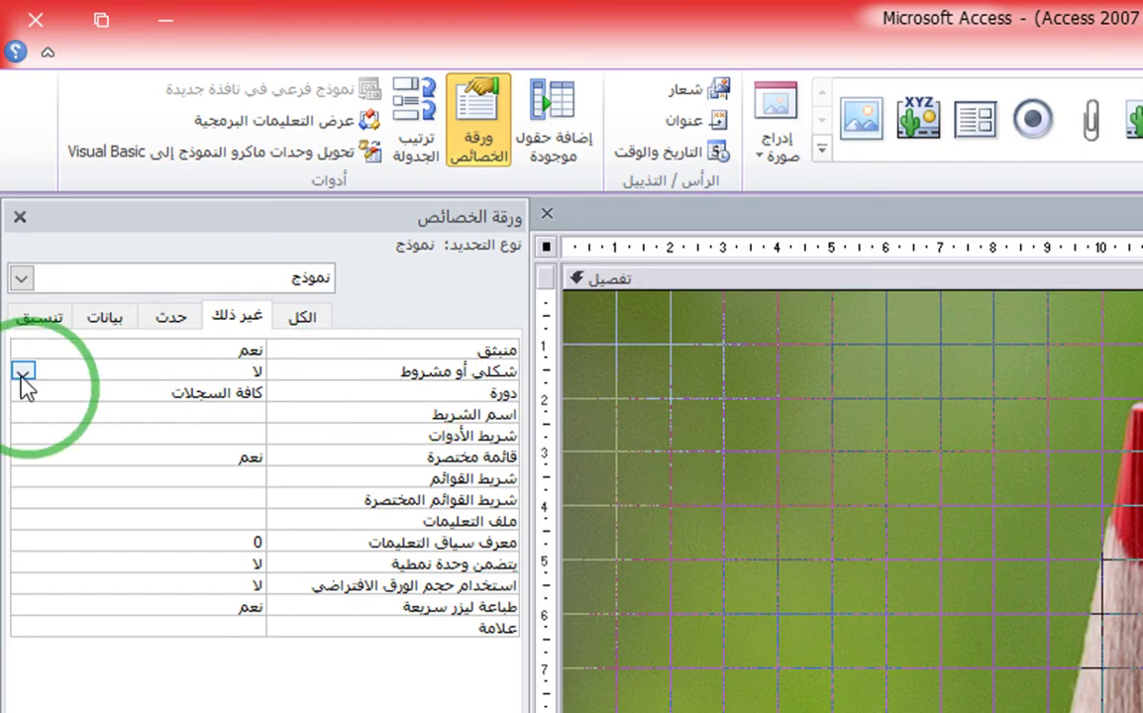
double_click(87, 368)
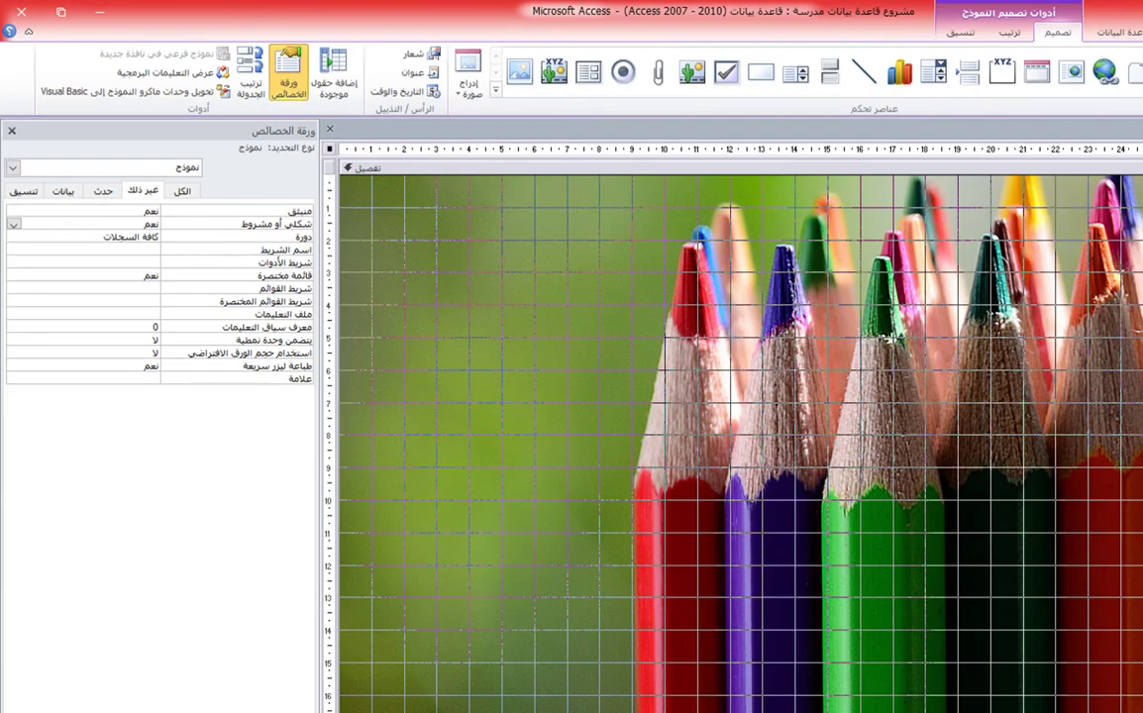
- Reopen the form in Form View and reposition its window to test the modal behaviour
right_click(1010, 104)
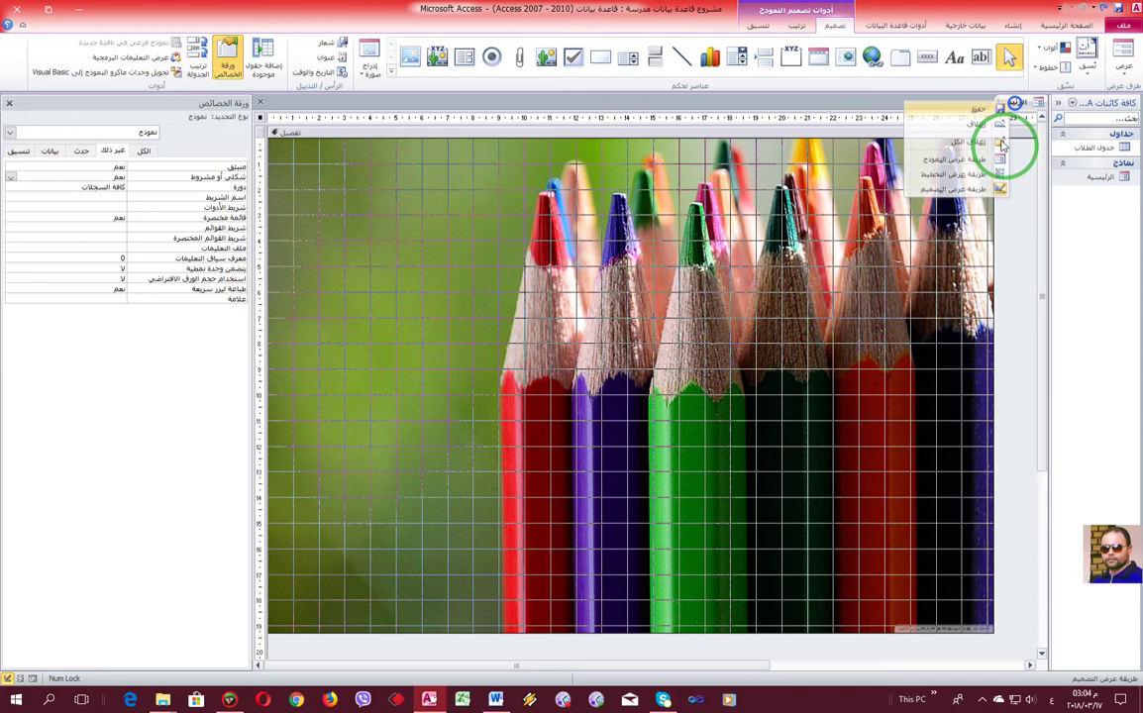
click(1000, 158)
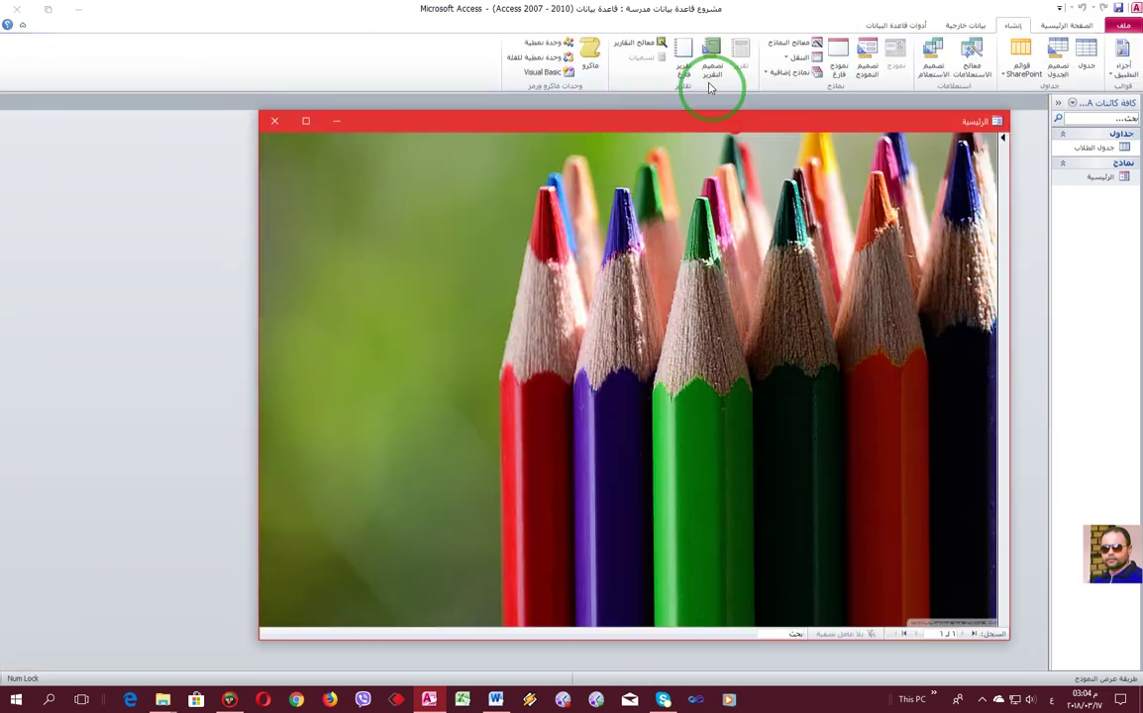
drag(645, 126, 561, 121)
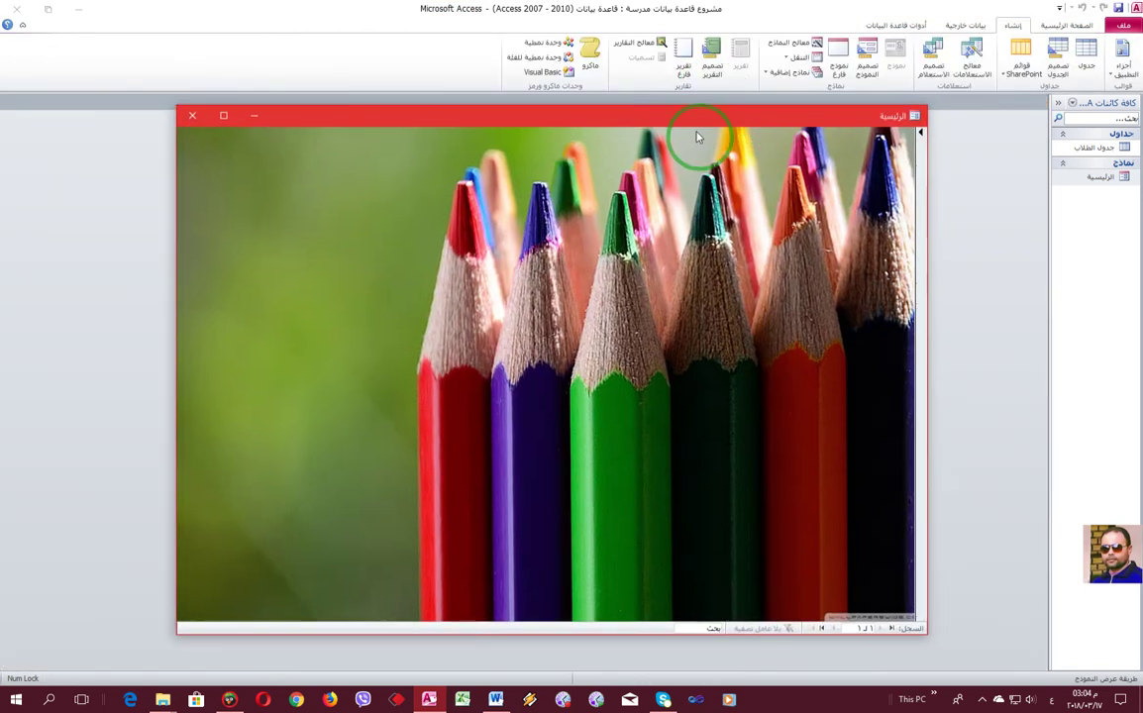
drag(697, 136, 758, 115)
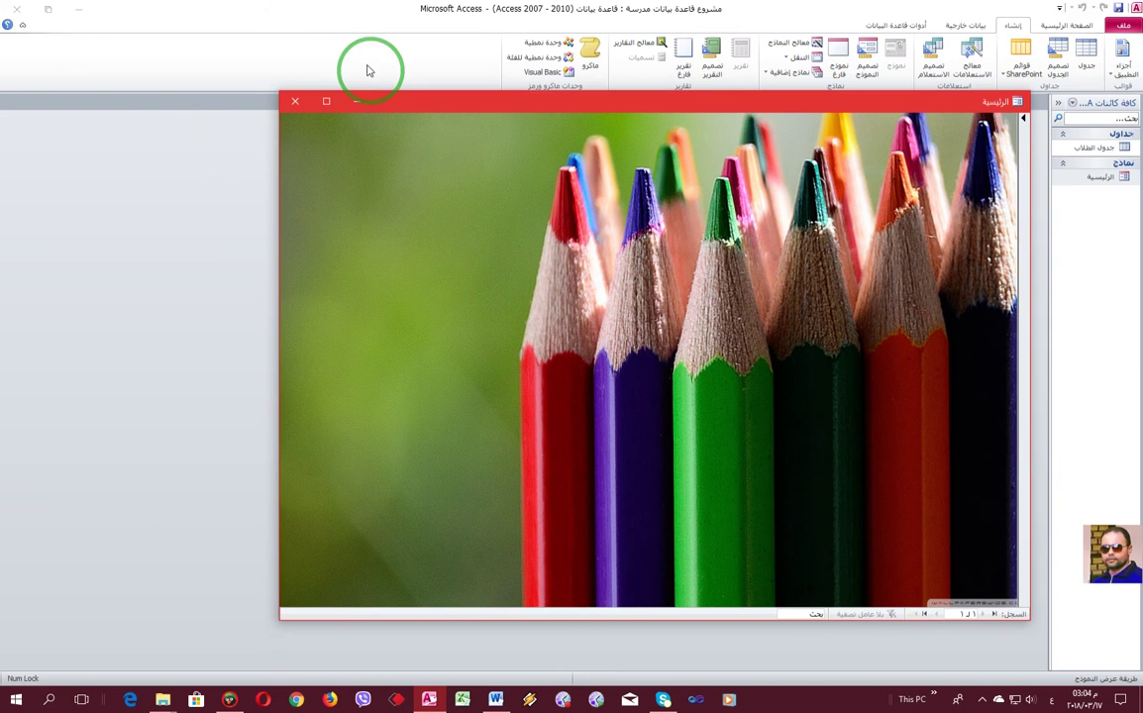
- Test the modal behaviour by trying to reach the workspace, ribbon and navigation pane behind the الرئيسية form and repositioning its window
click(369, 65)
click(371, 55)
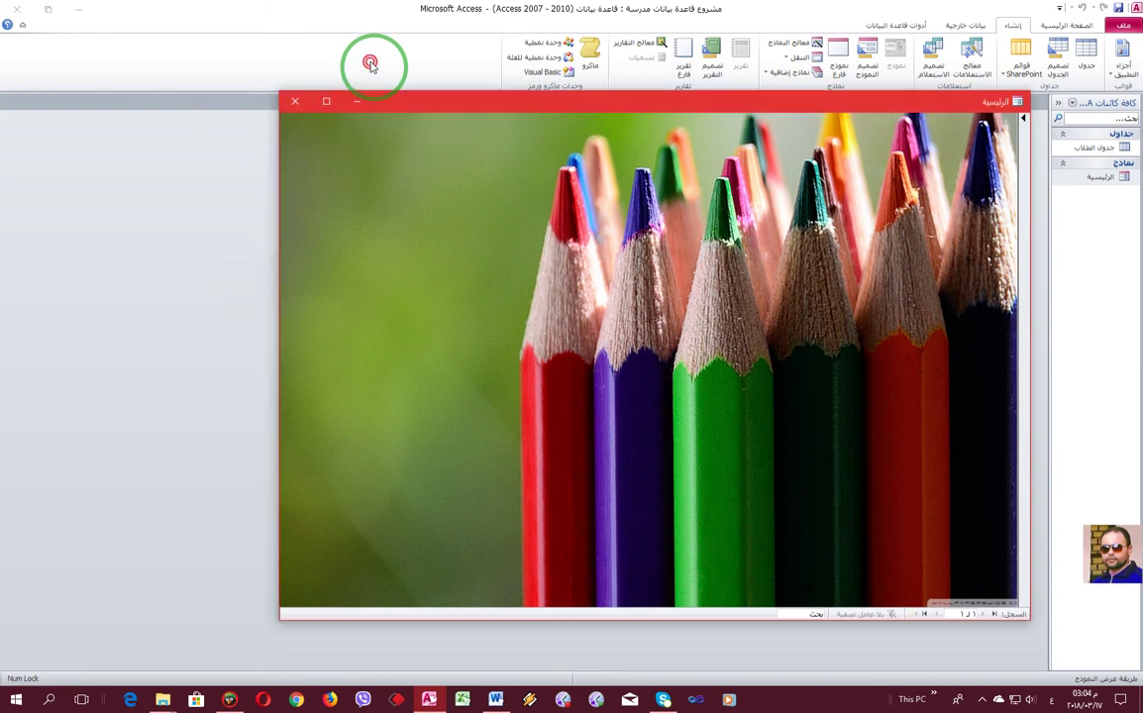
click(217, 198)
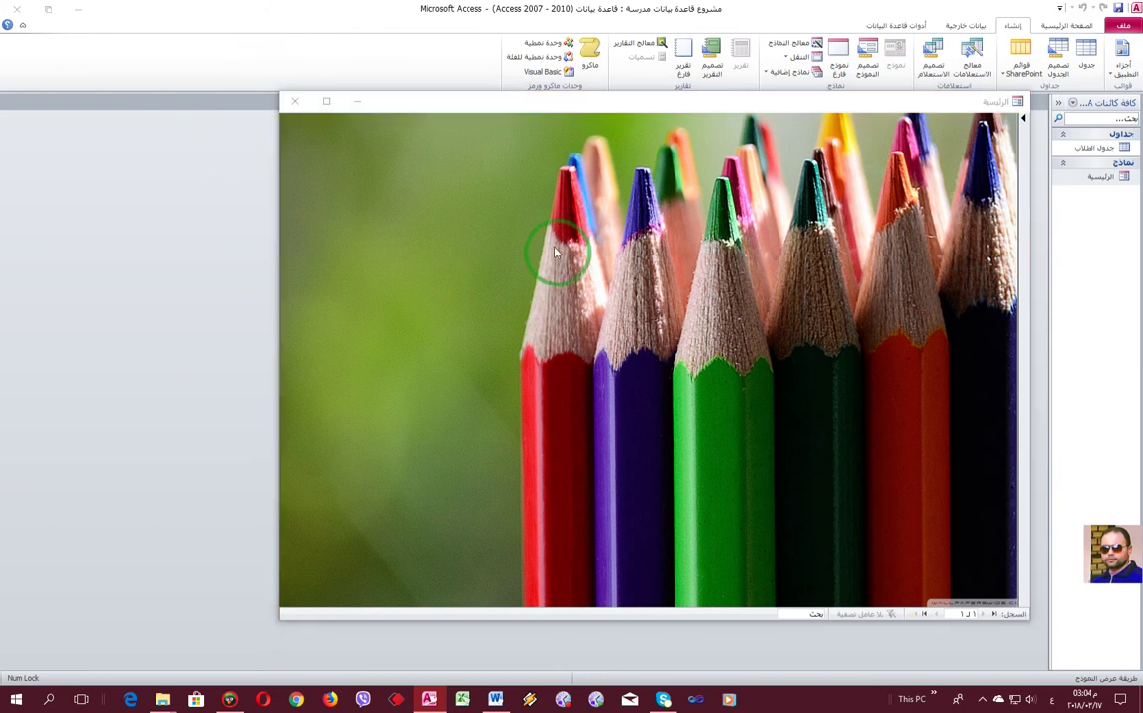
click(584, 109)
drag(584, 109, 508, 97)
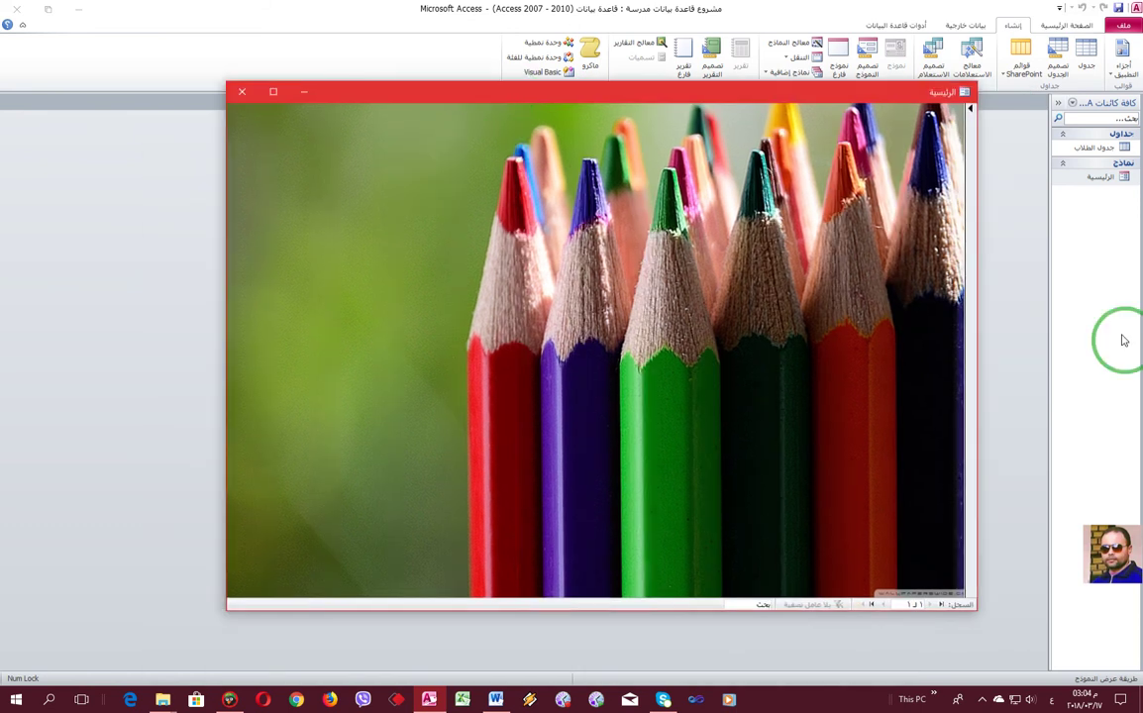
click(1043, 237)
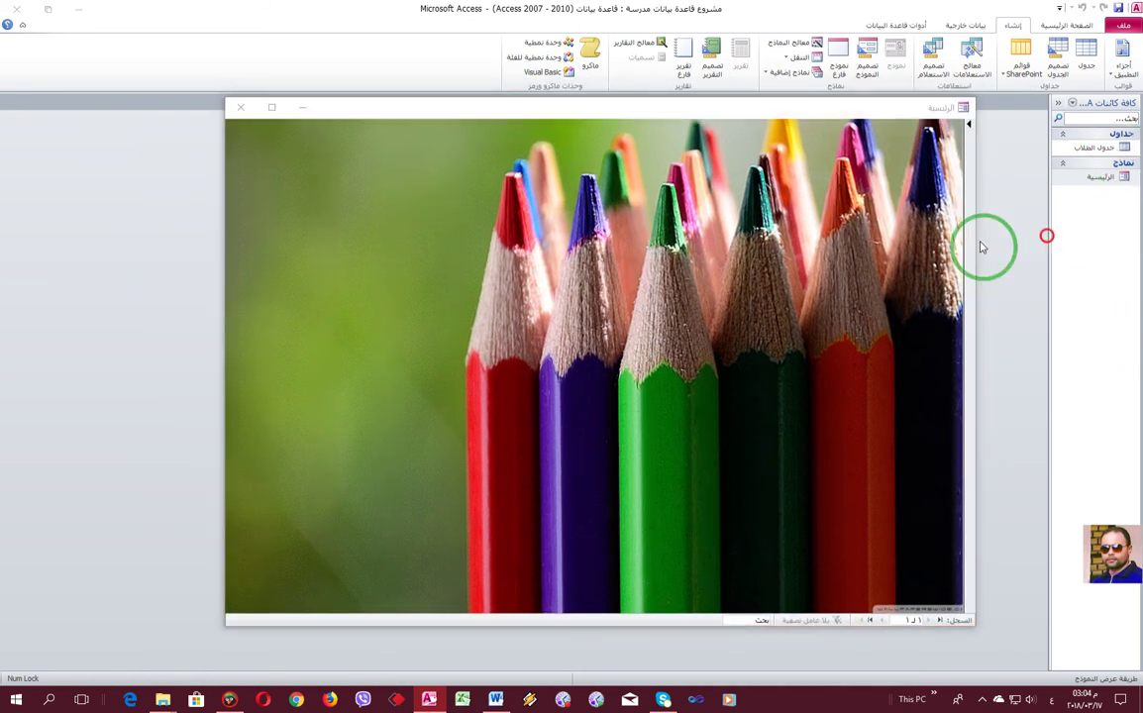
click(735, 109)
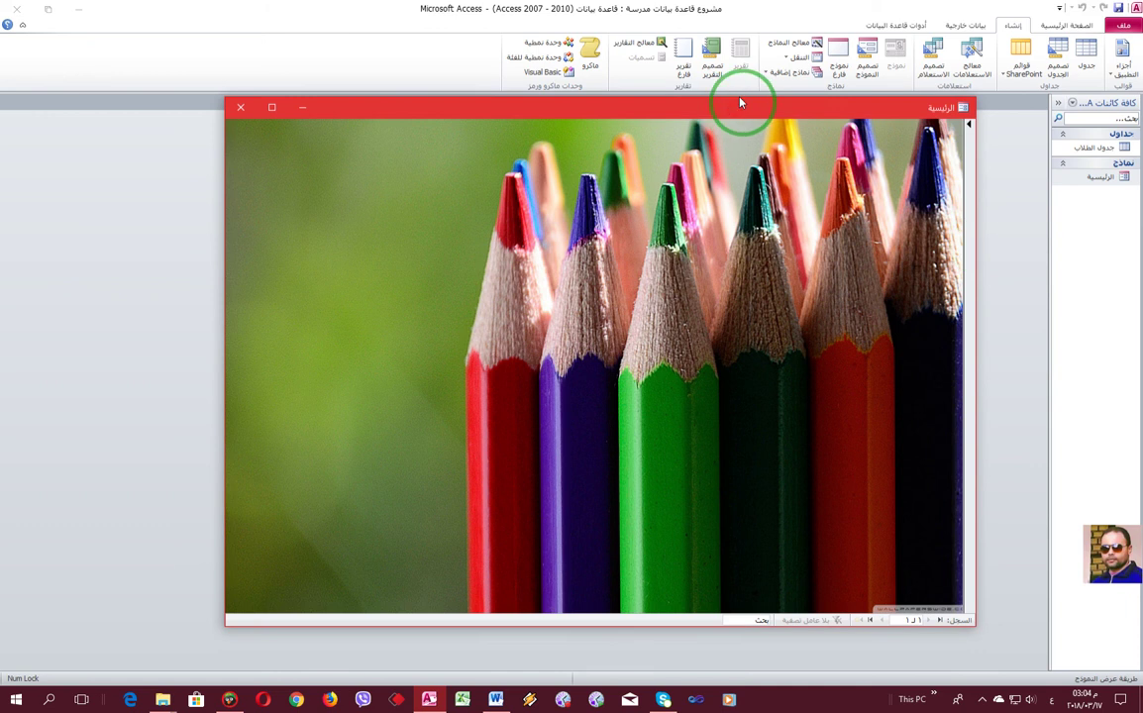
drag(739, 104, 744, 92)
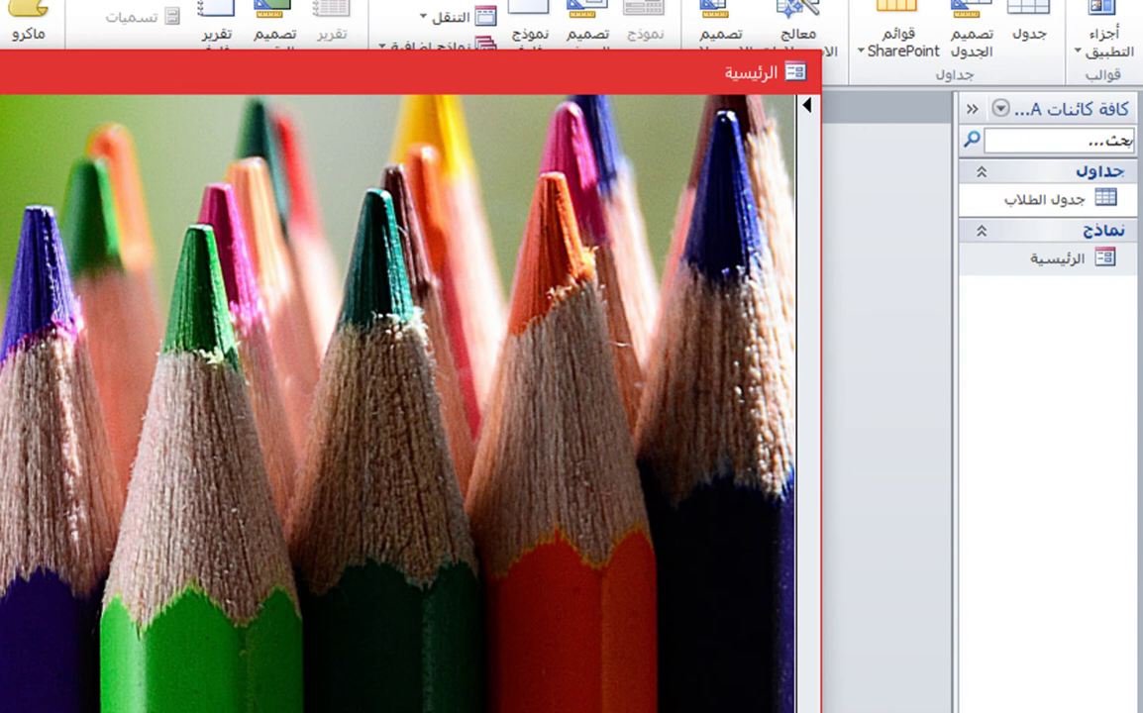
- Return the الرئيسية form to Design View and set its Record Selectors property (محددات السجلات) to لا
right_click(327, 75)
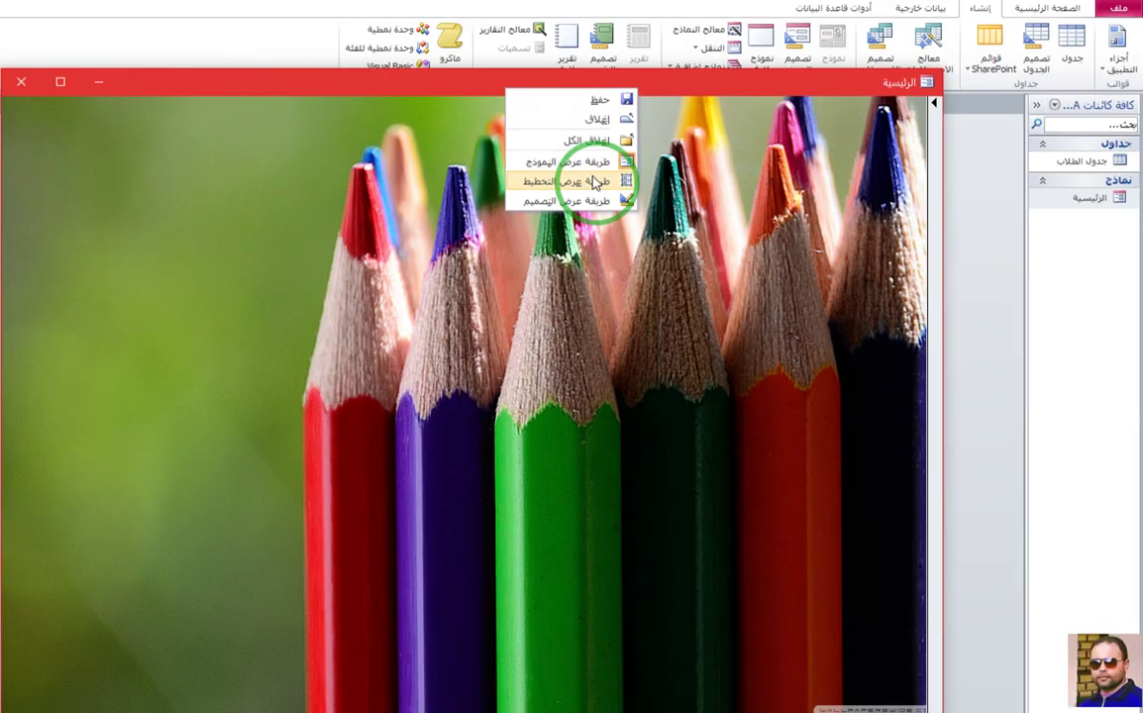
click(703, 182)
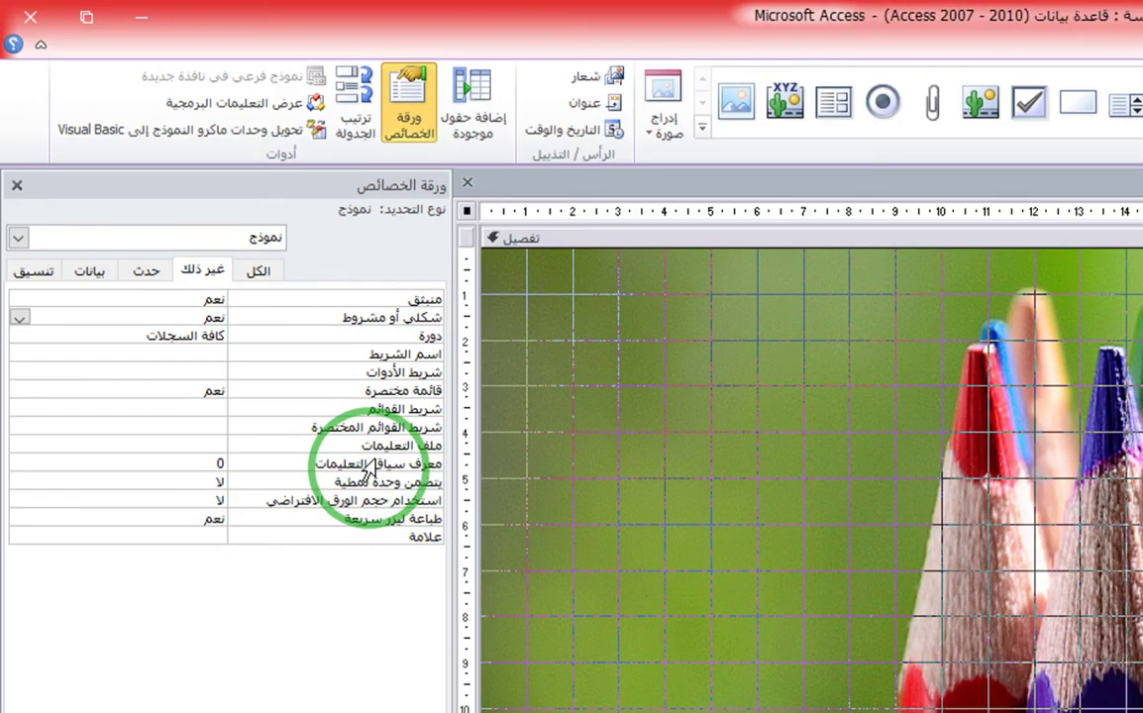
click(36, 272)
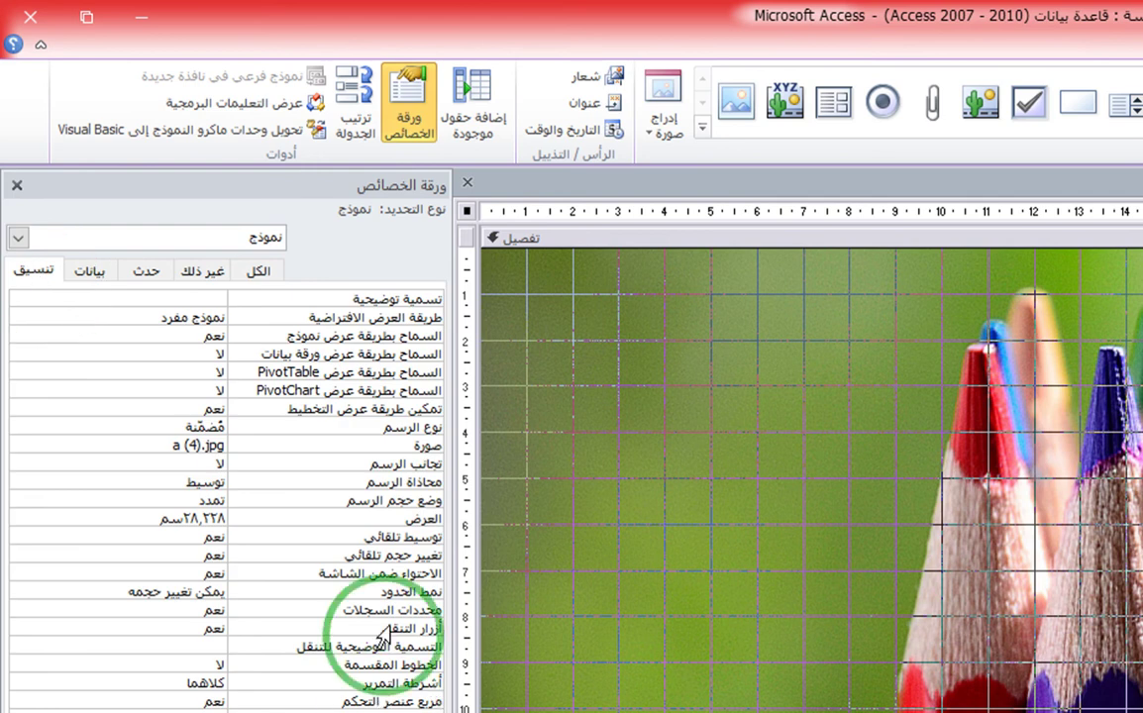
click(151, 611)
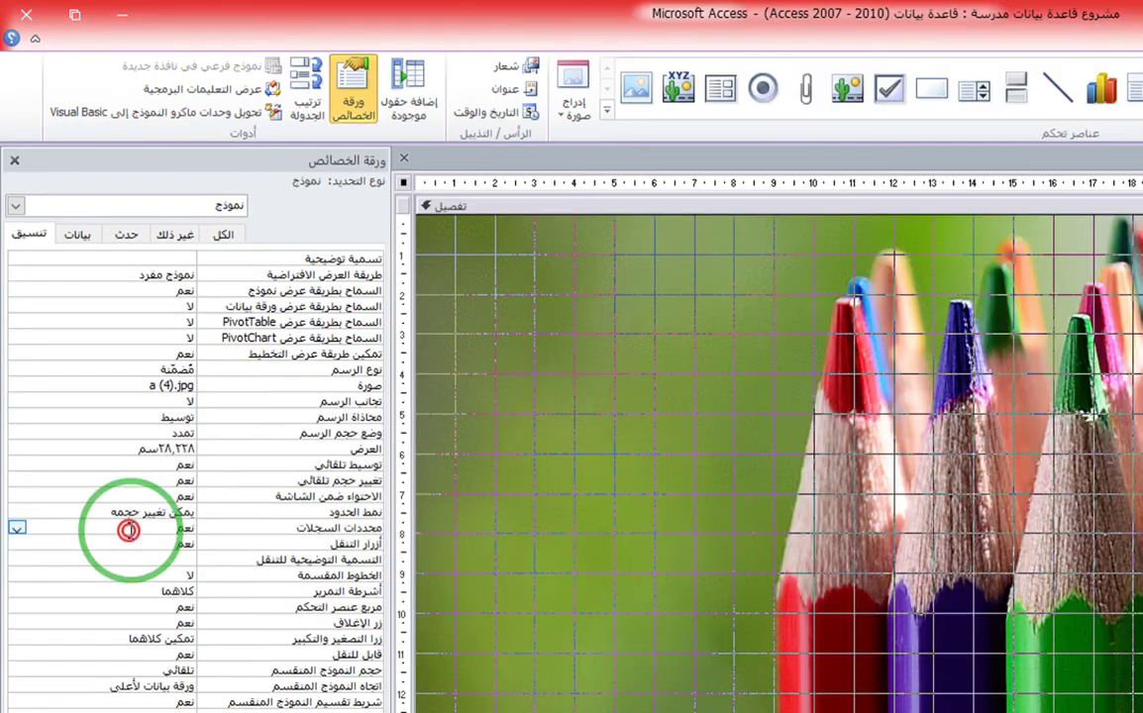
double_click(128, 531)
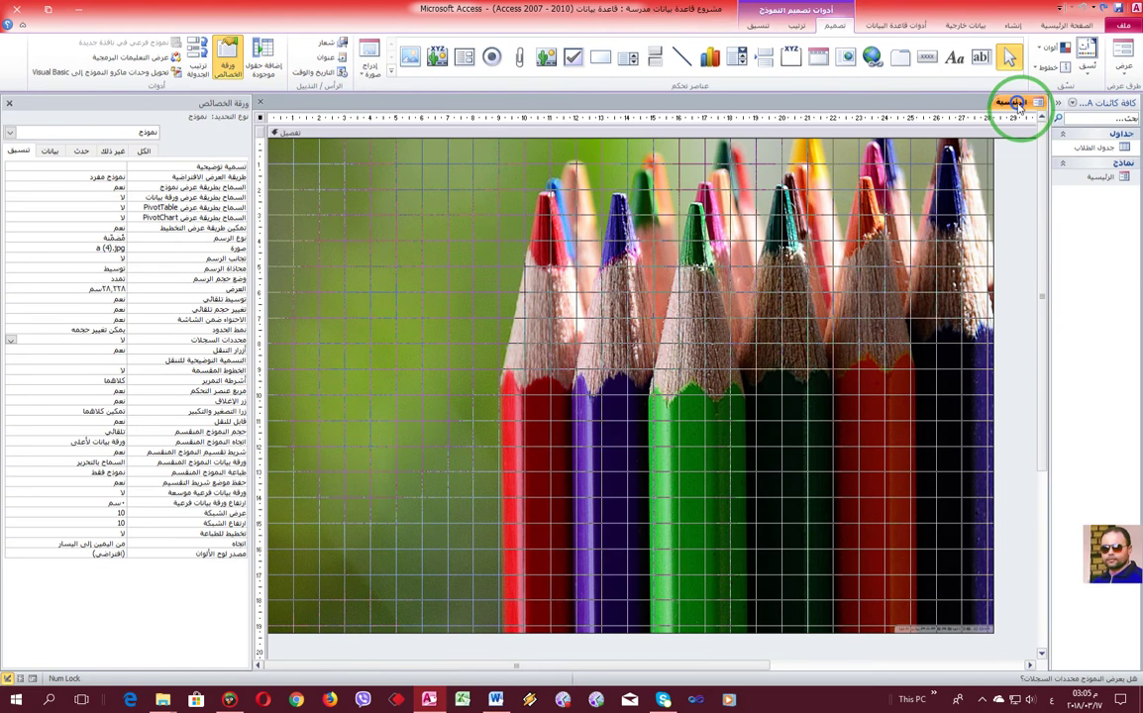
- Show the الرئيسية form in Form View and move its window to check it without record selectors
right_click(1016, 105)
right_click(1014, 106)
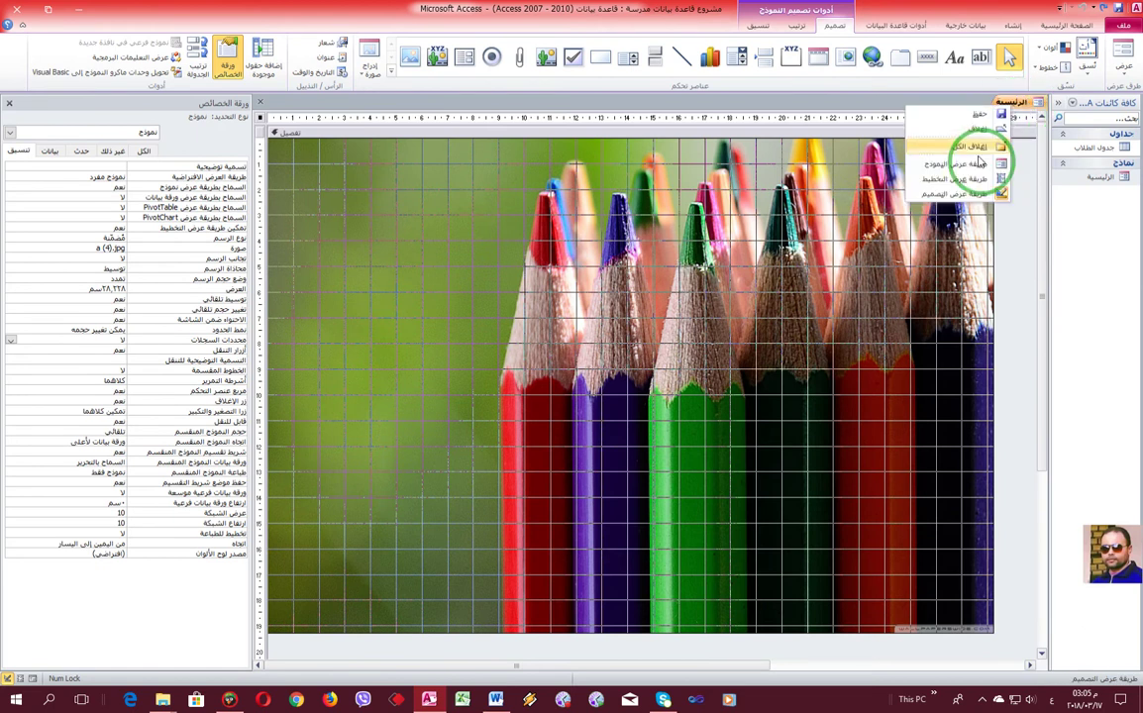
click(980, 162)
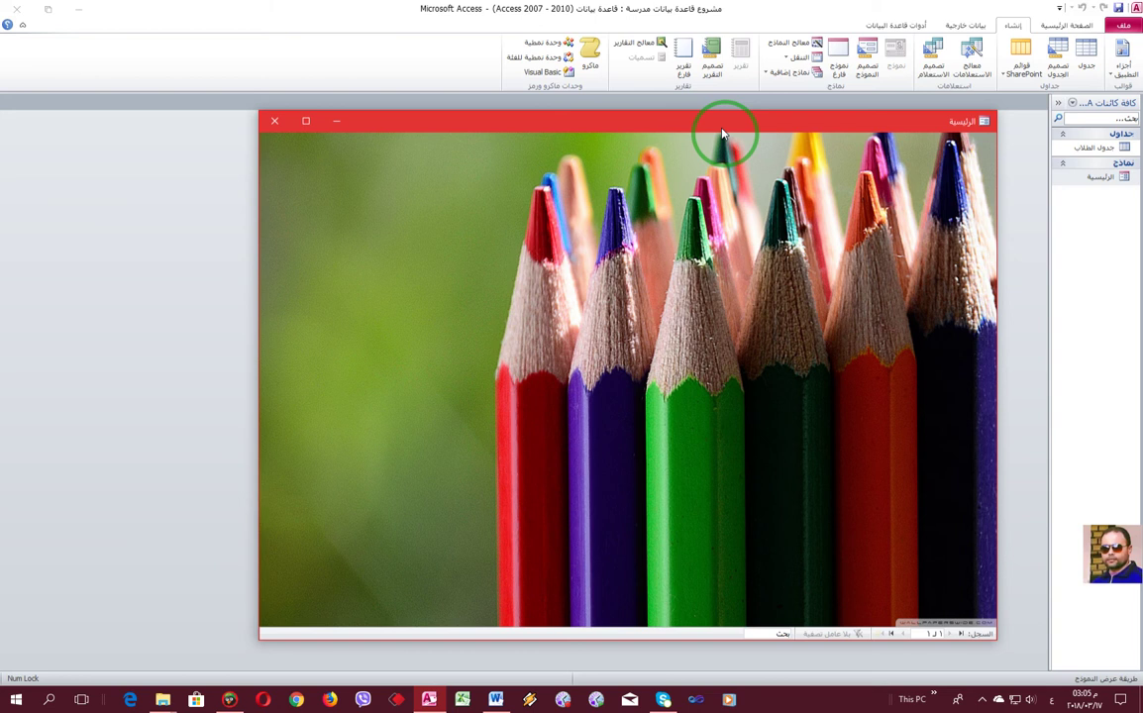
drag(649, 117, 594, 99)
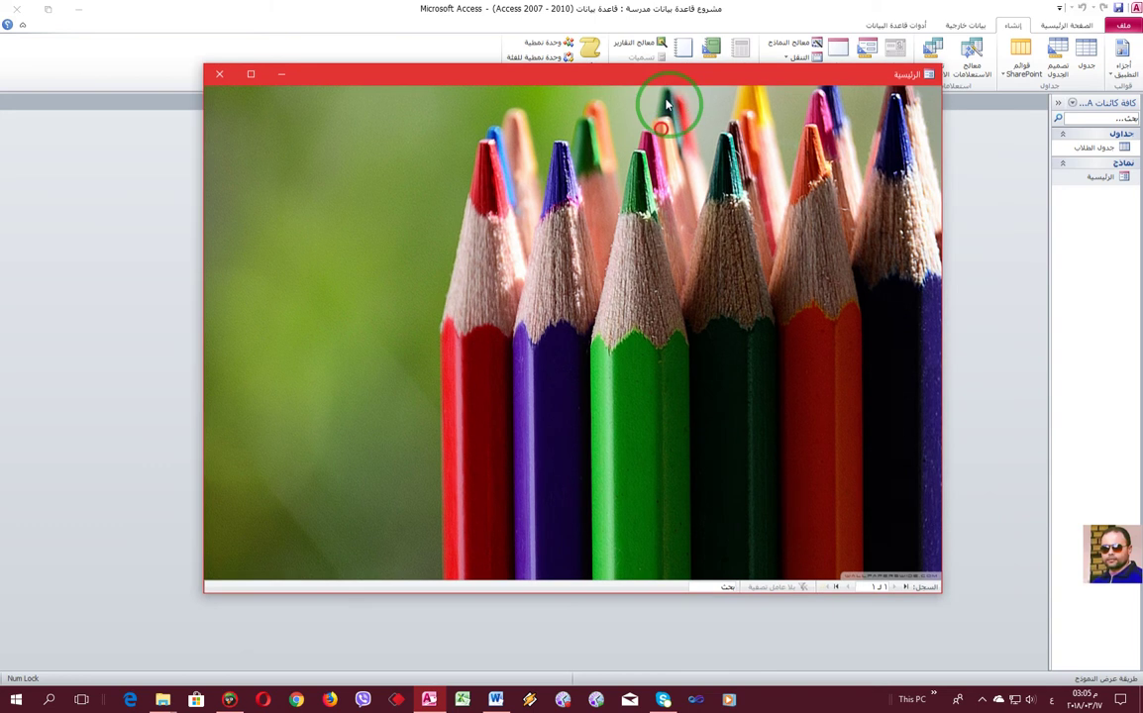
drag(666, 103, 633, 81)
click(277, 83)
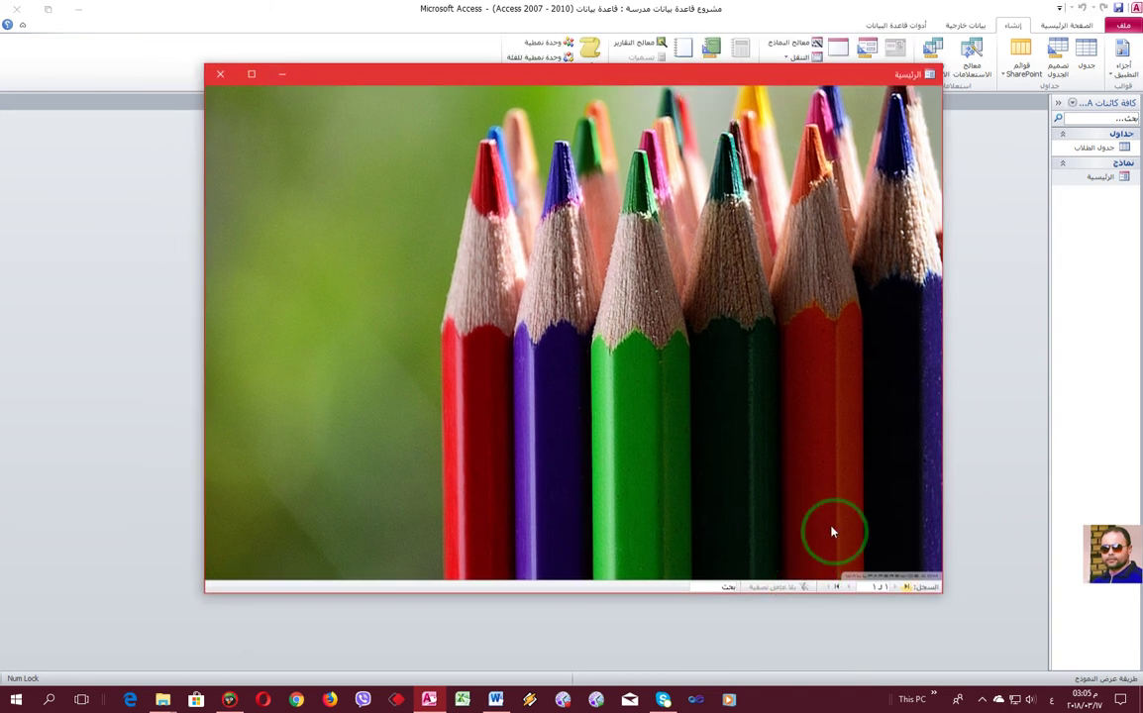
- Return the form to Design View and open the Macro Builder (منشئ الماكرو) for its On Load event (عند التحميل)
right_click(601, 218)
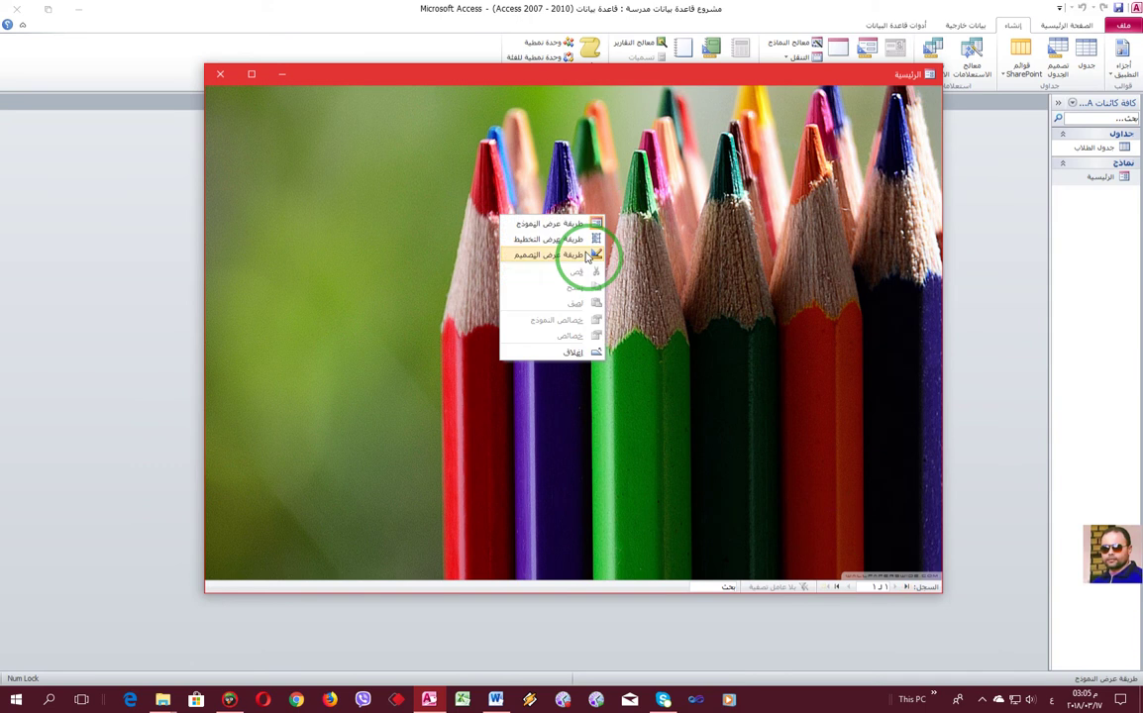
click(588, 256)
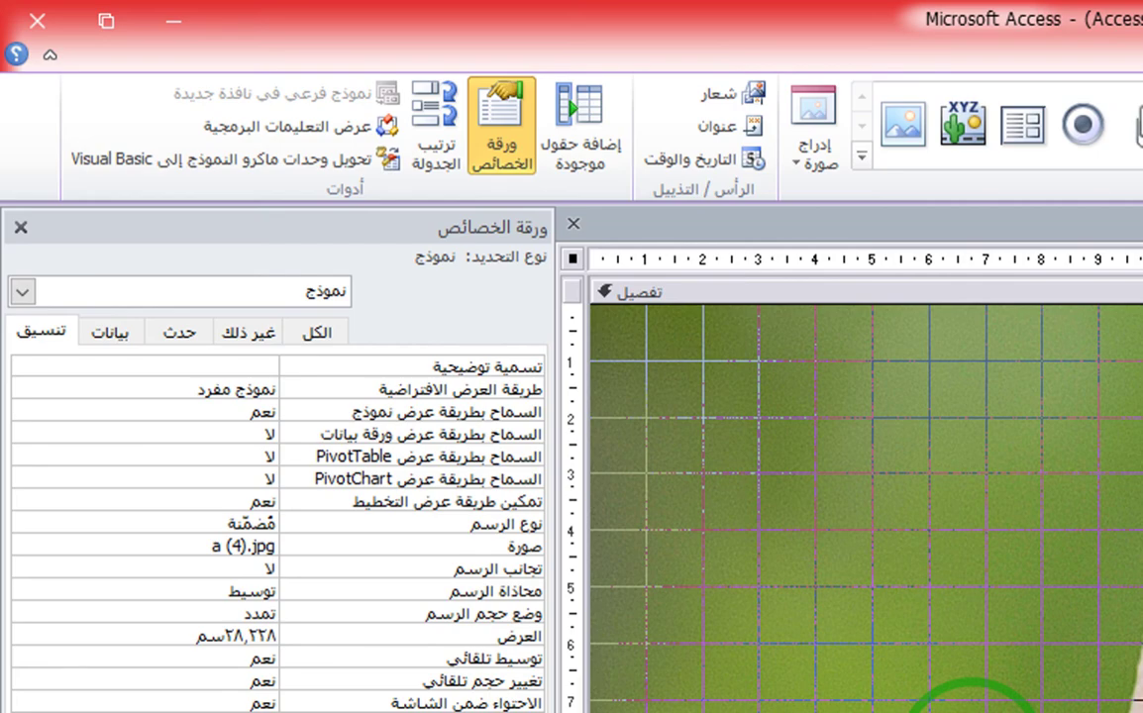
click(183, 330)
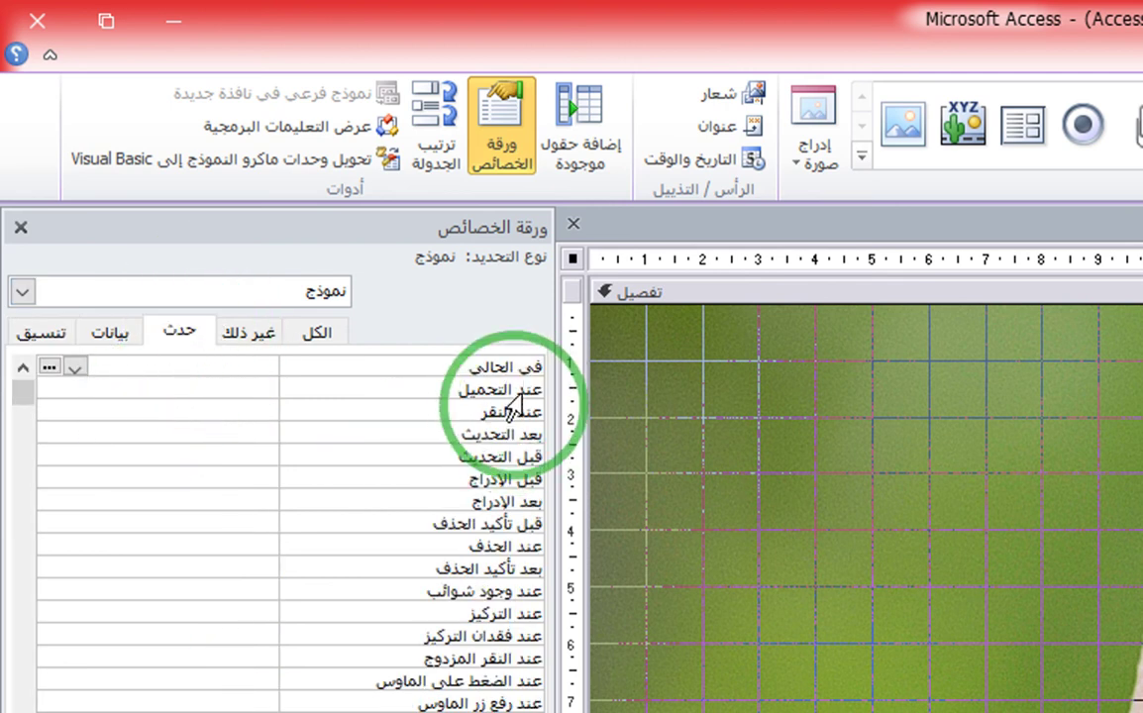
click(160, 391)
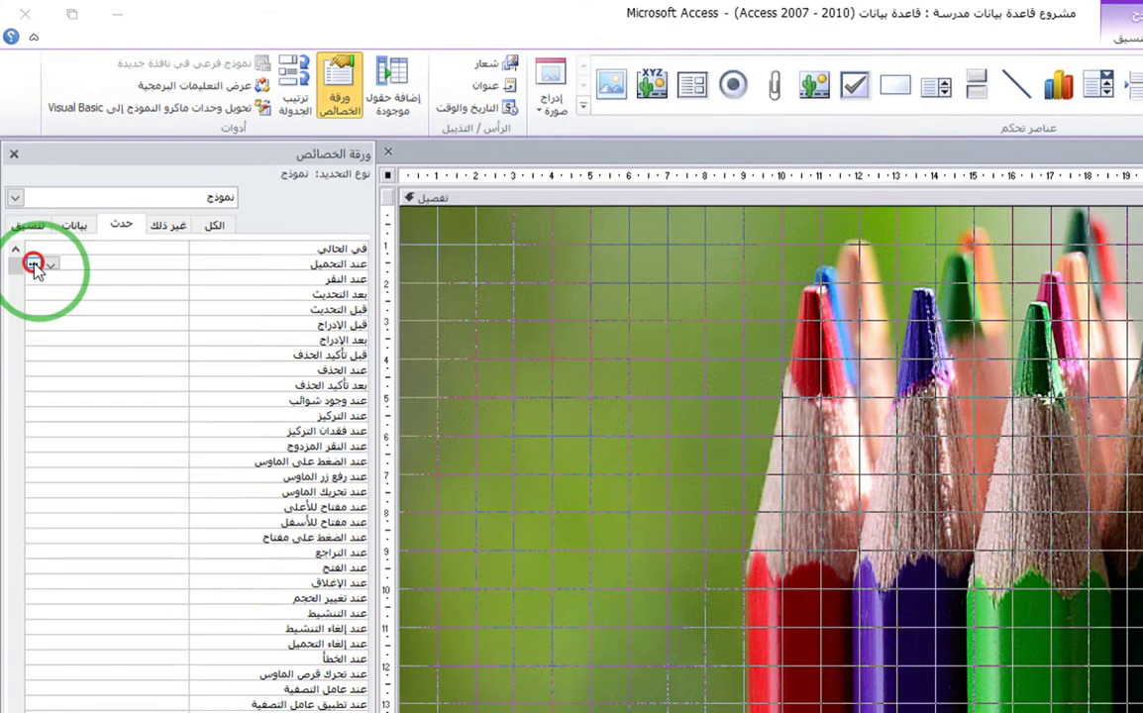
click(40, 315)
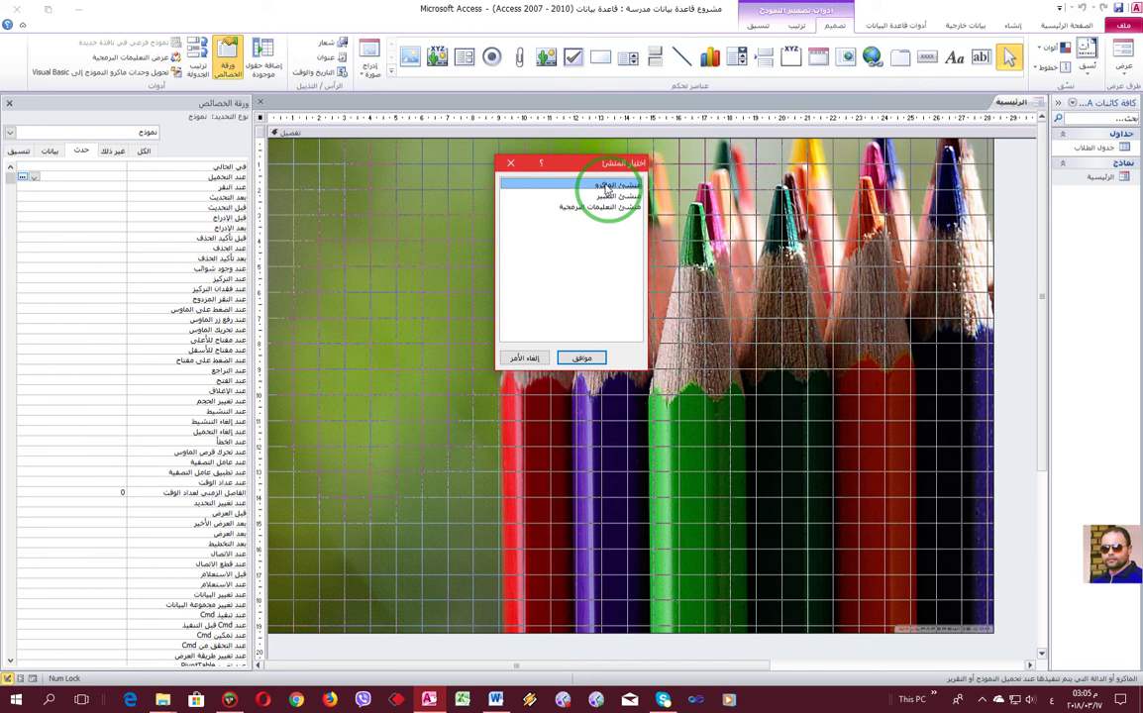
click(581, 356)
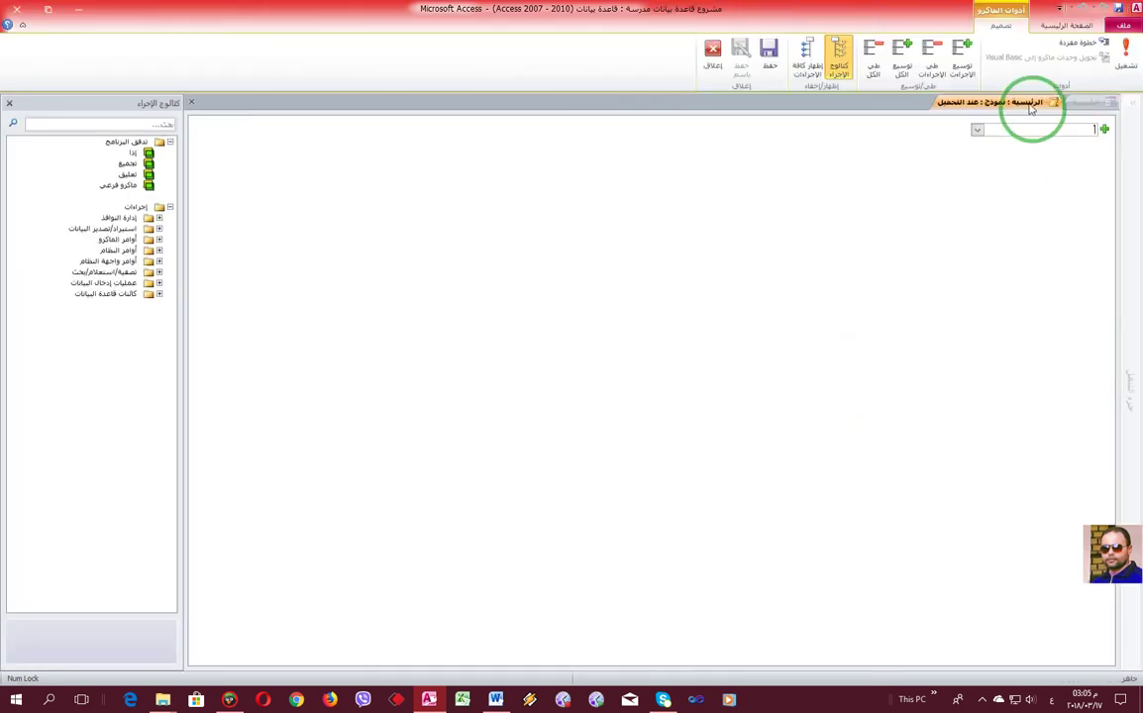
- Add a MaximizeWindow action to the form's On Load macro and close the macro with its change saved
click(980, 130)
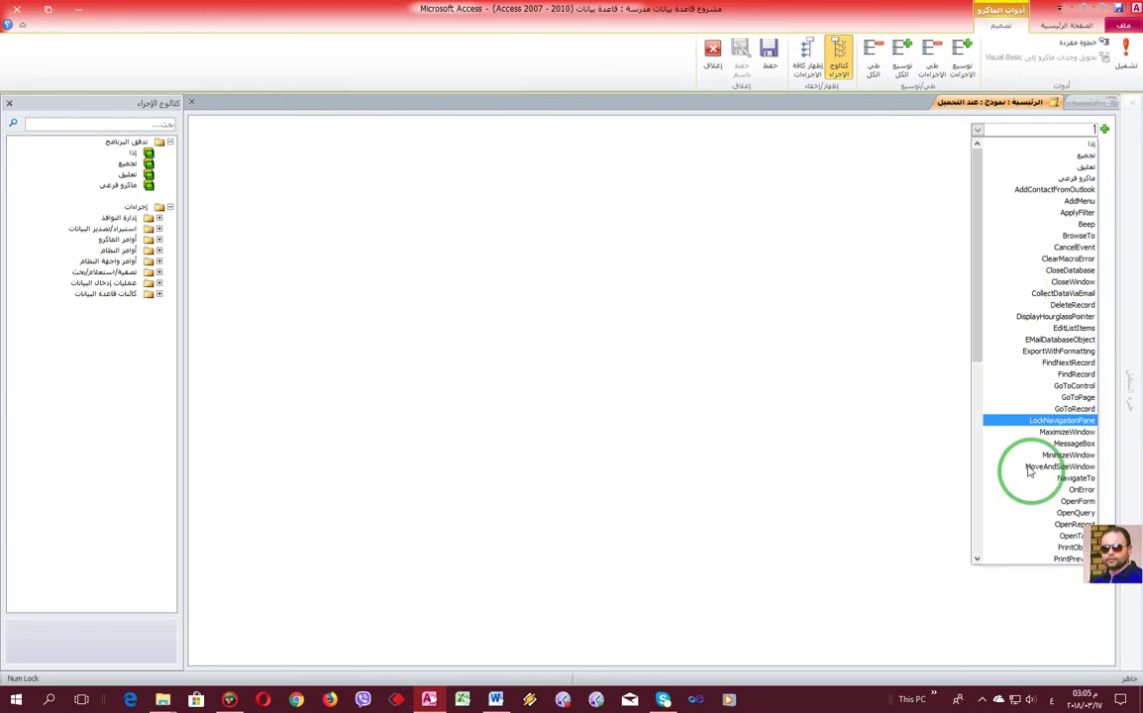
scroll(1037, 503, down, 8)
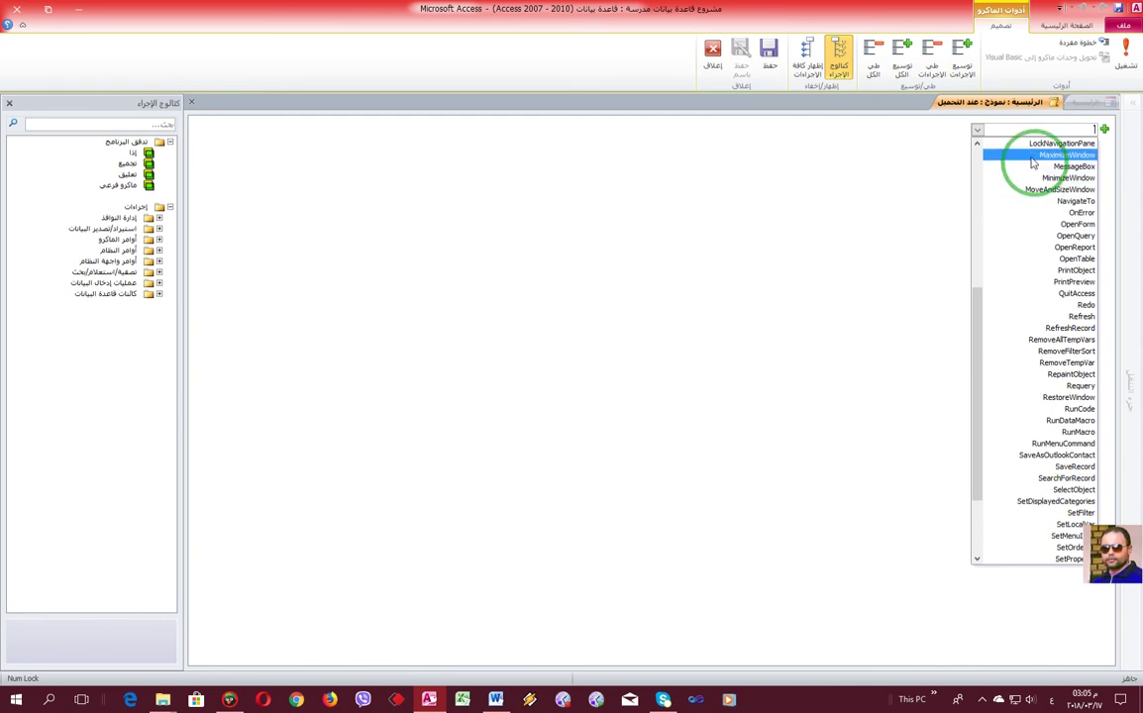
scroll(1030, 173, up, 1)
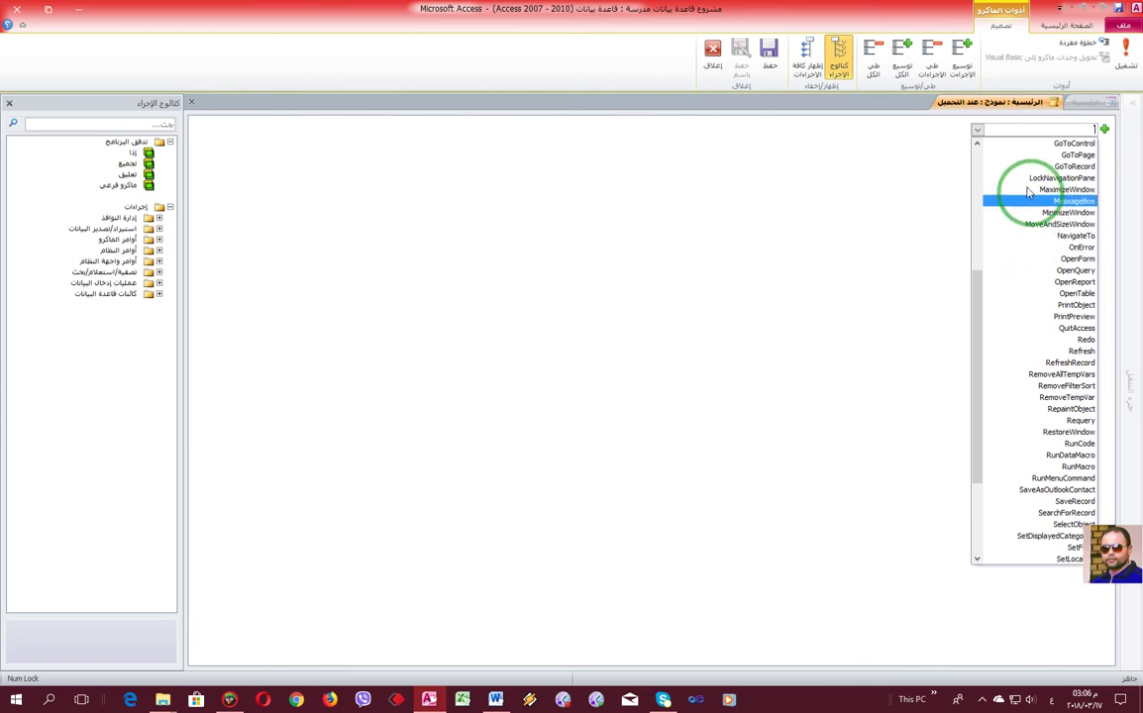
click(1029, 191)
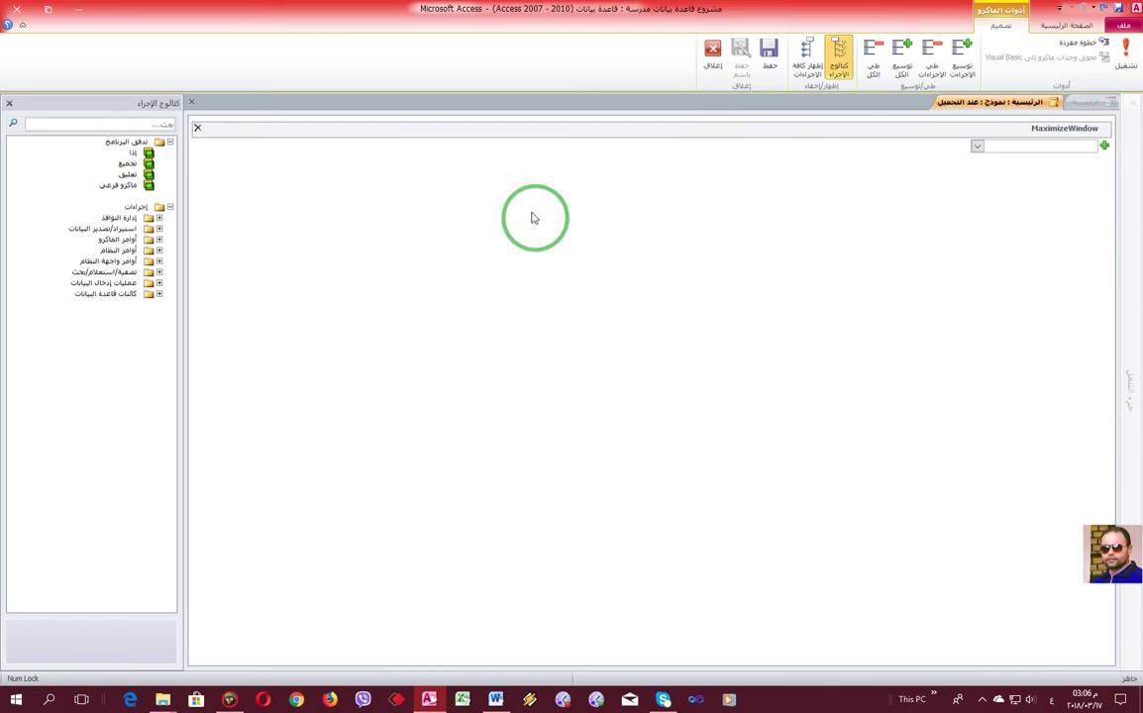
click(713, 55)
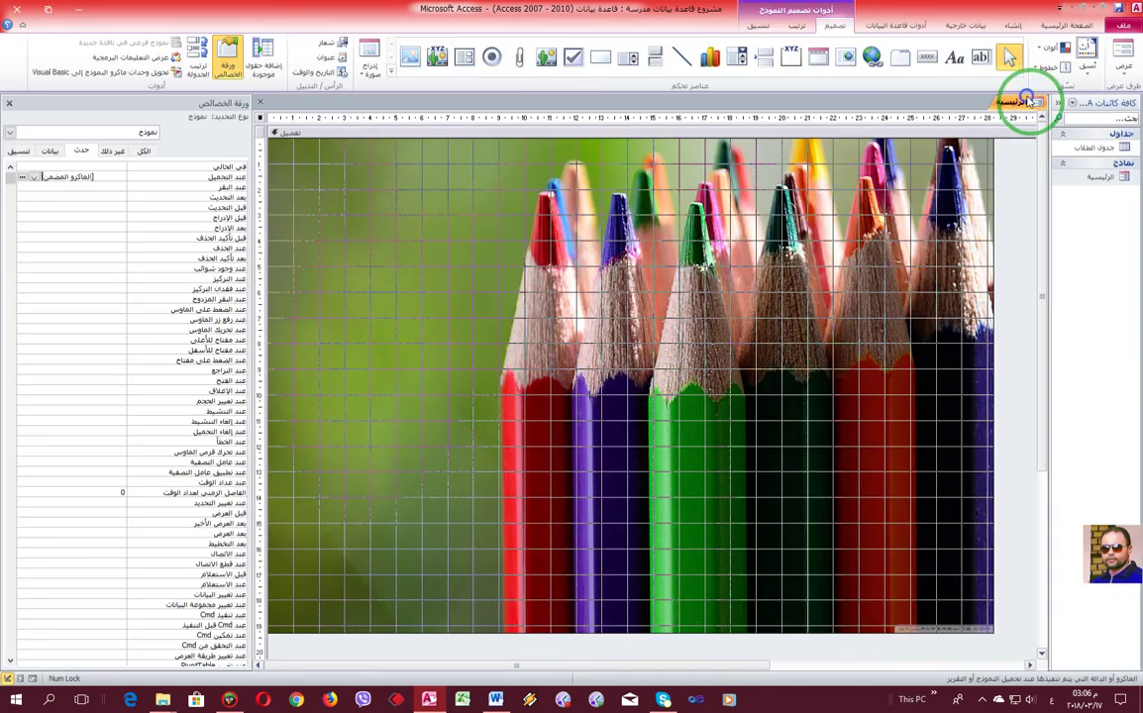
- Test the On Load macro in Form View, restore the form window to its smaller size and return to Design View
right_click(1028, 101)
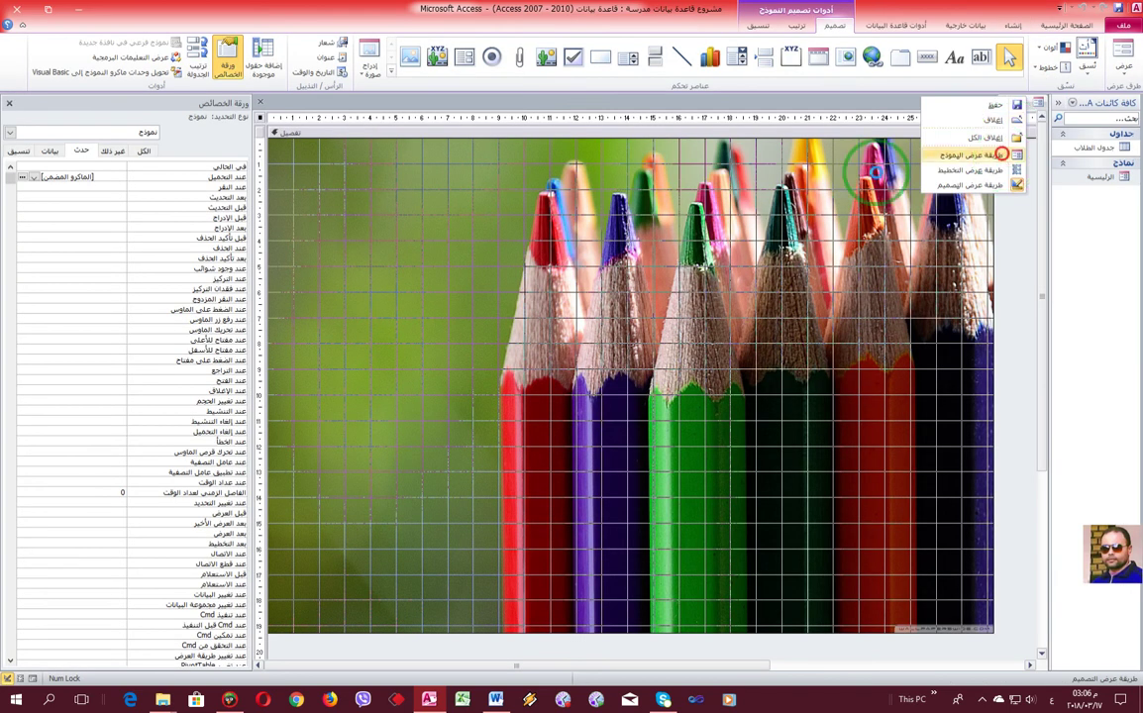
click(1020, 153)
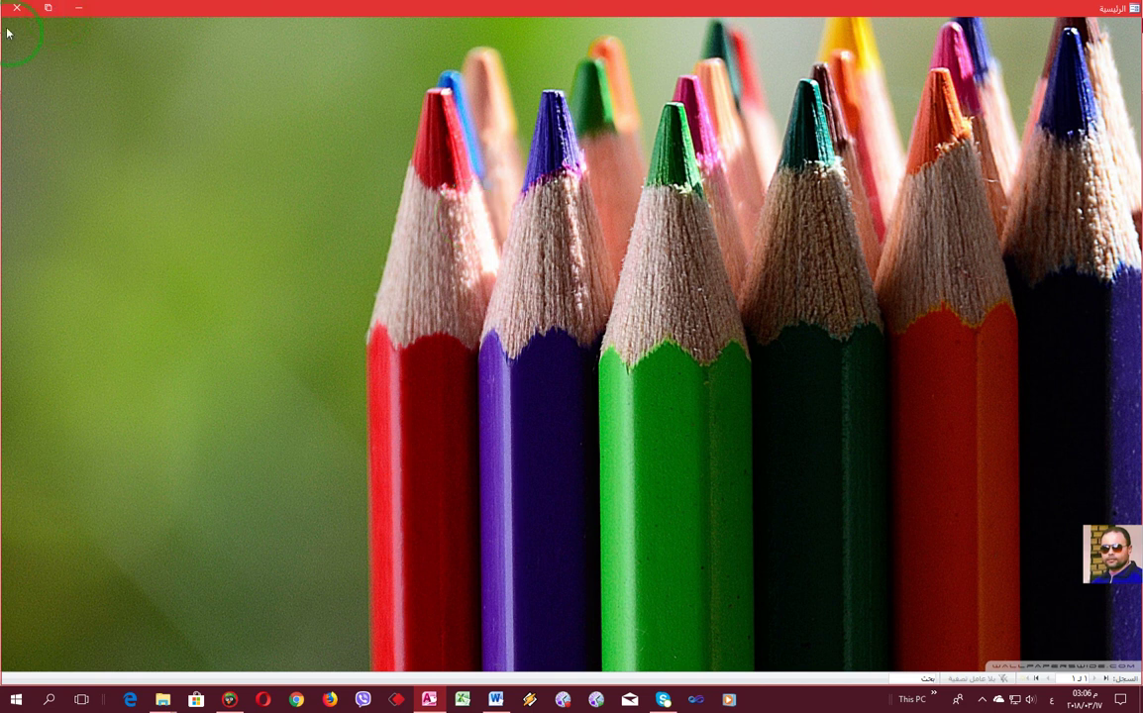
click(53, 12)
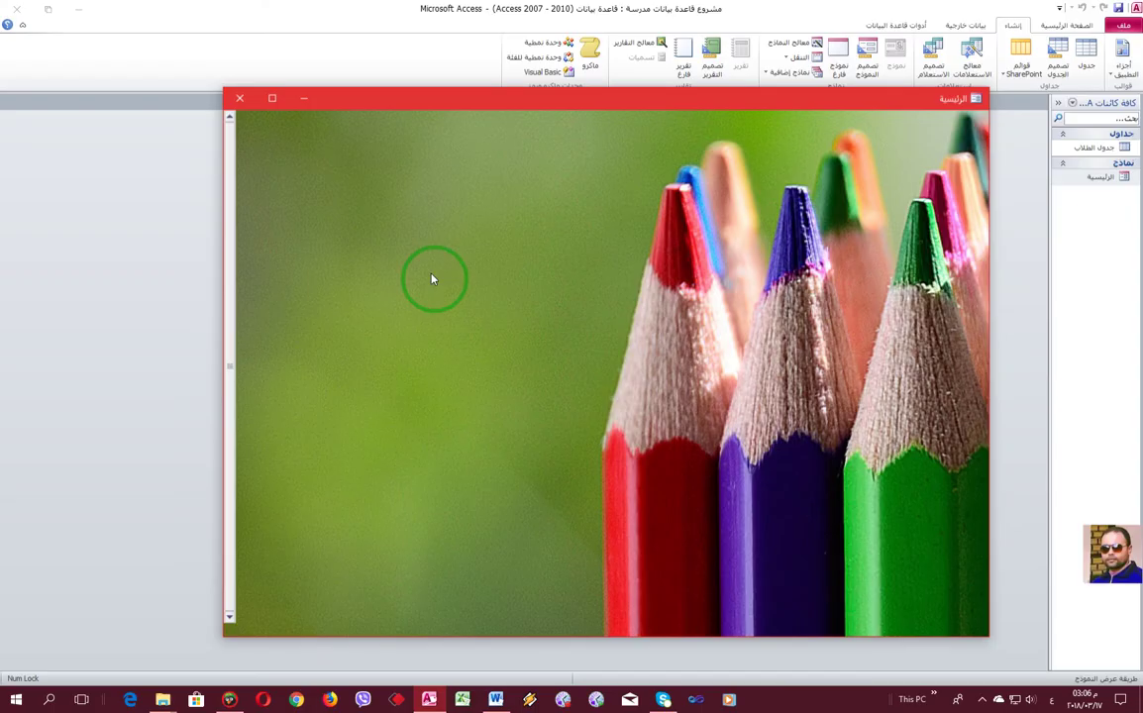
right_click(726, 210)
click(694, 250)
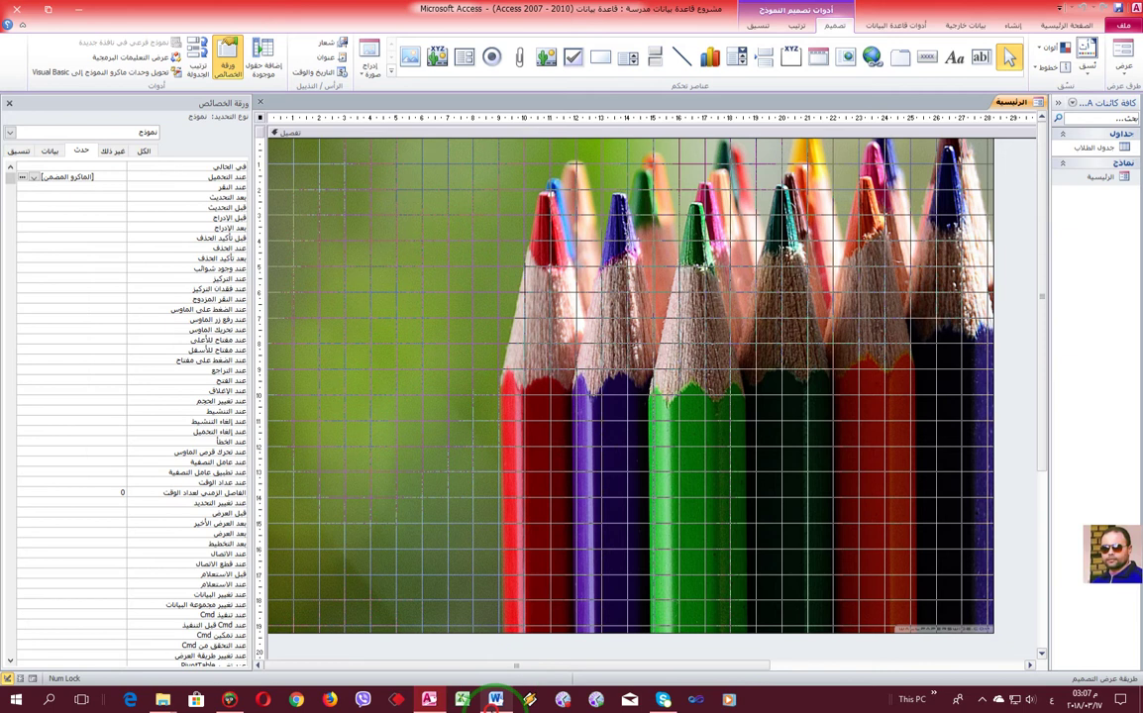
- Switch to the Word document and examine the main page (الصفحة الرئيسية) layout of the planned register buttons
click(495, 699)
scroll(887, 448, up, 3)
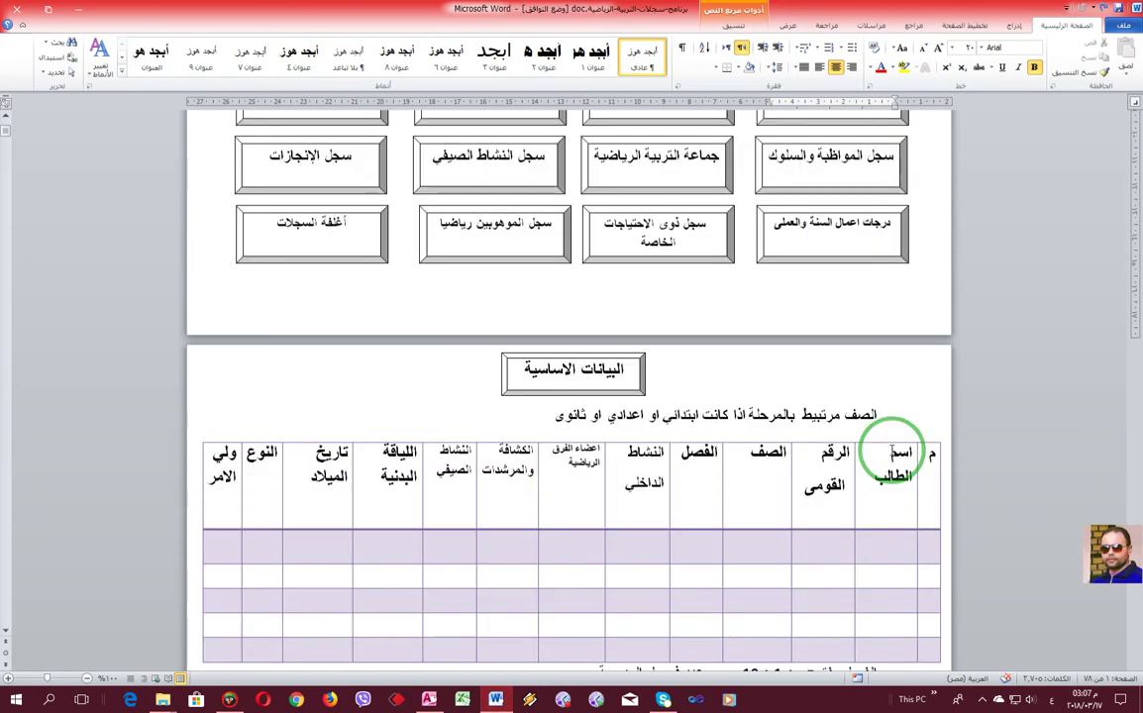
scroll(891, 450, up, 6)
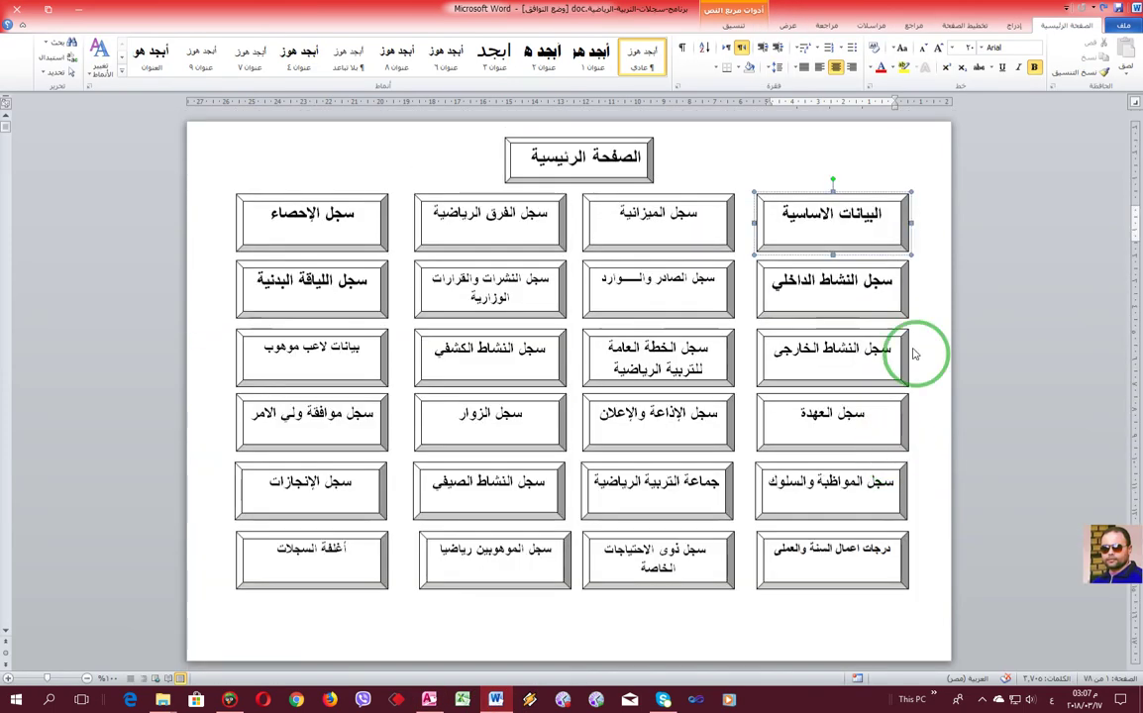
double_click(792, 175)
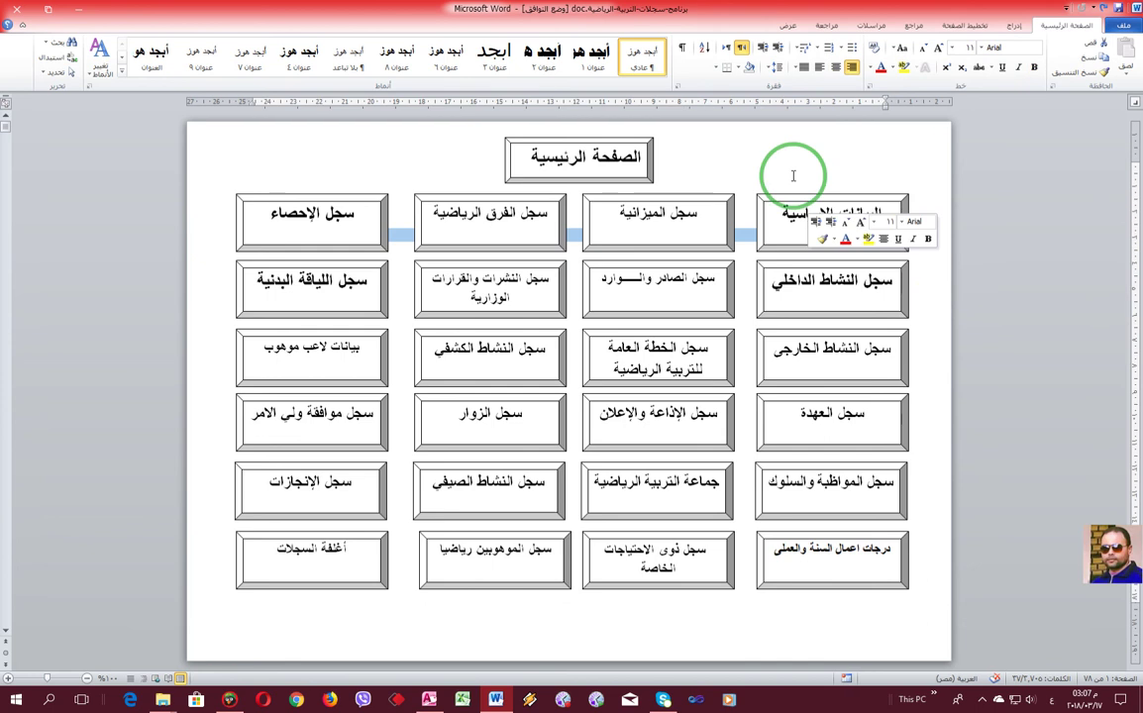
click(726, 174)
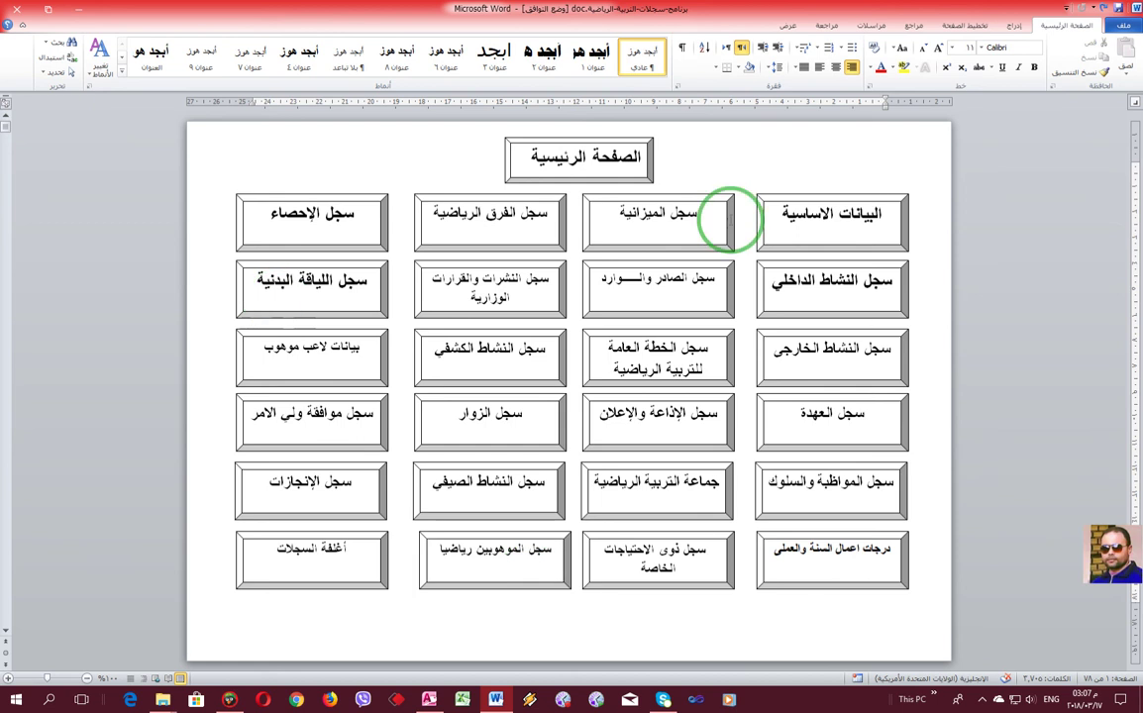
click(701, 158)
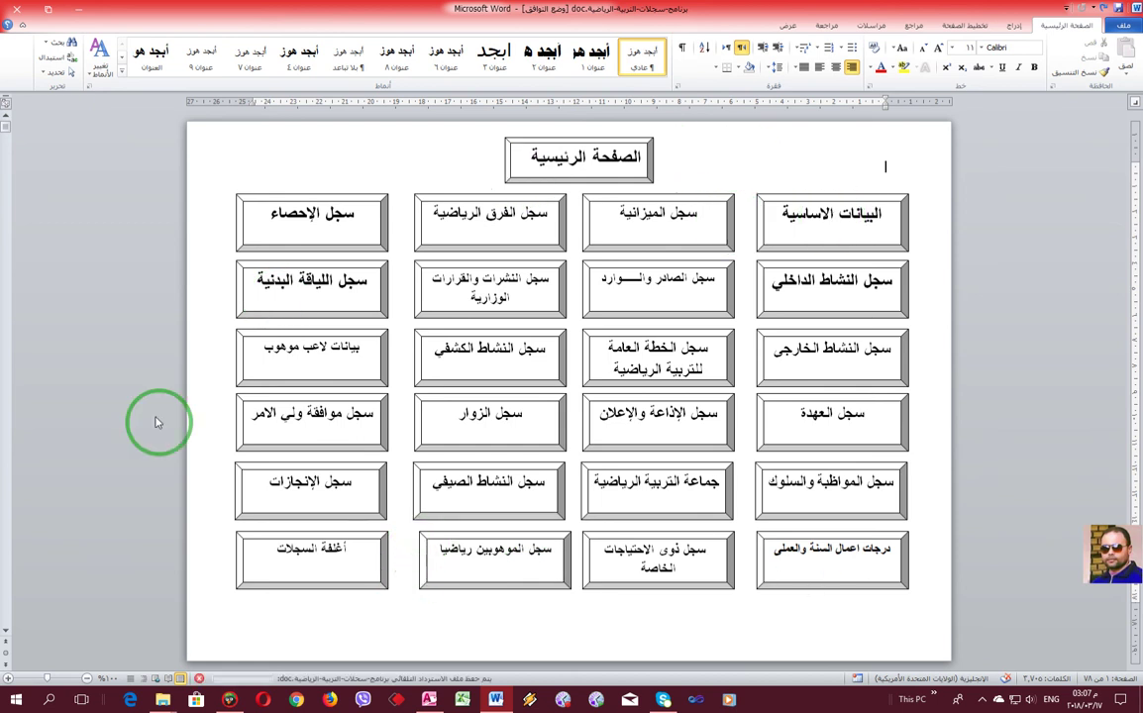
- Switch to the Access database and set الرئيسية as its display form (عرض النموذج) in the current database options
click(428, 699)
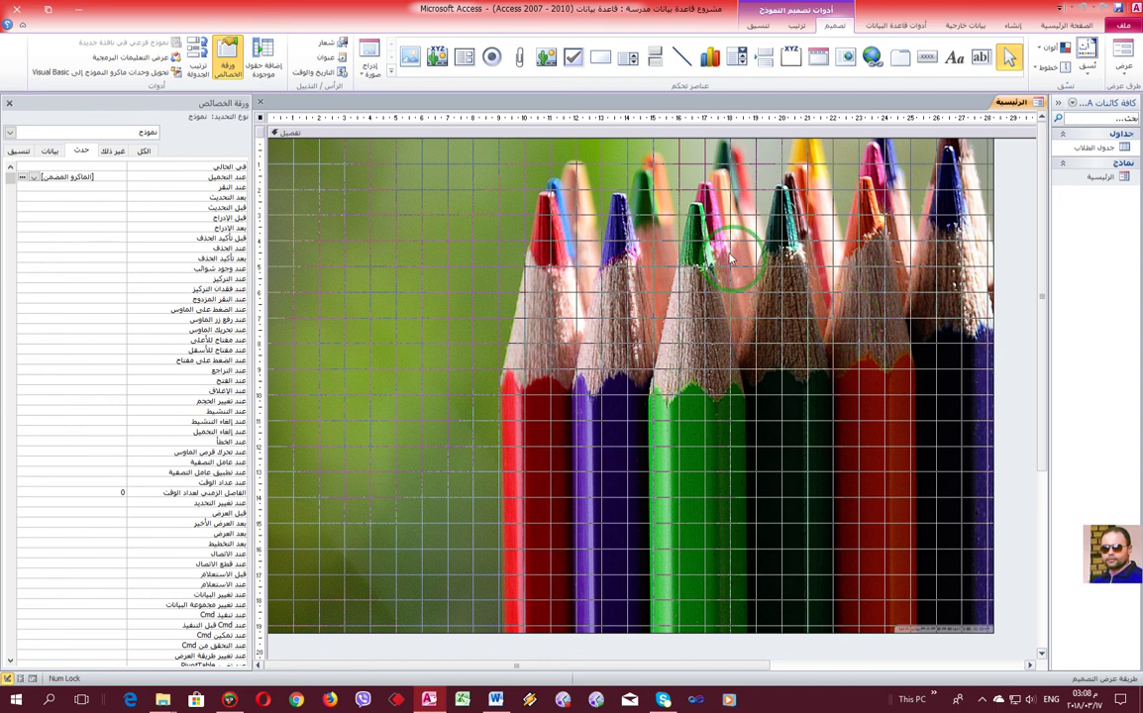
click(1103, 179)
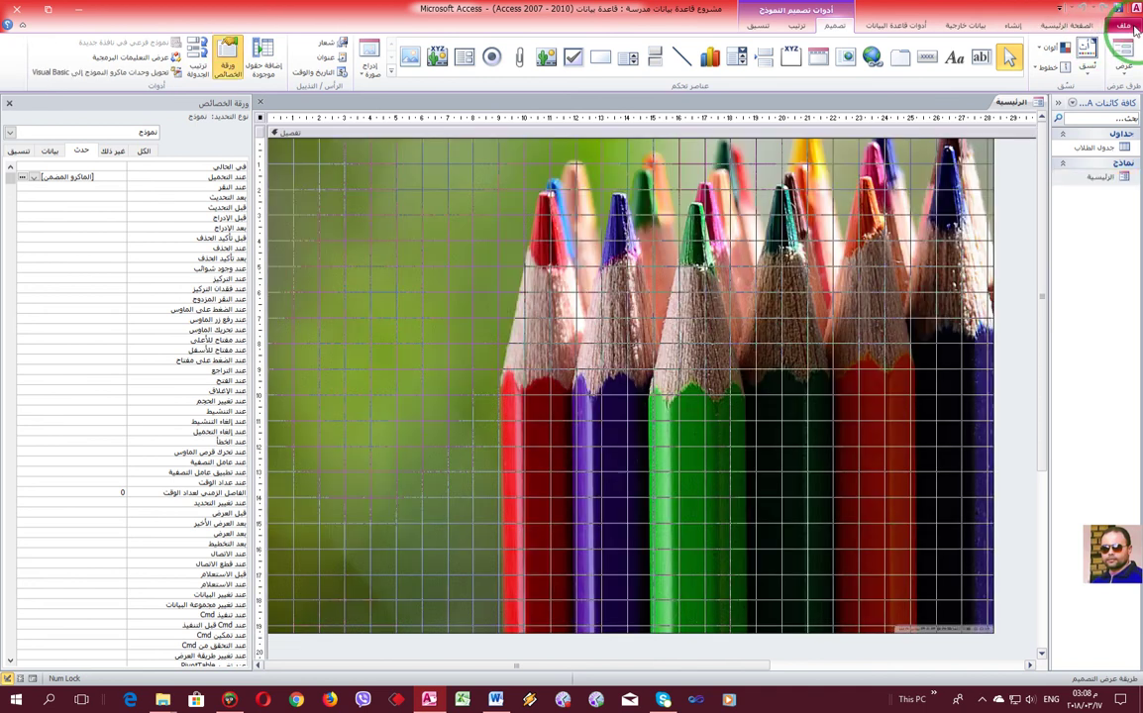
click(1136, 25)
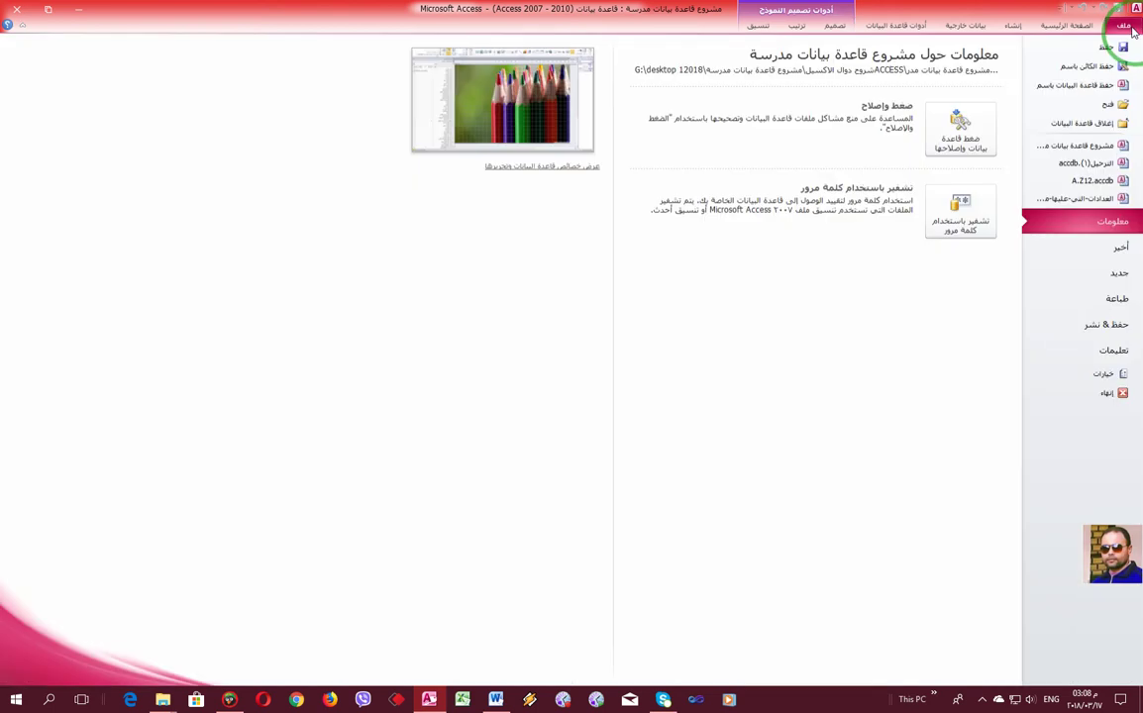
click(1101, 375)
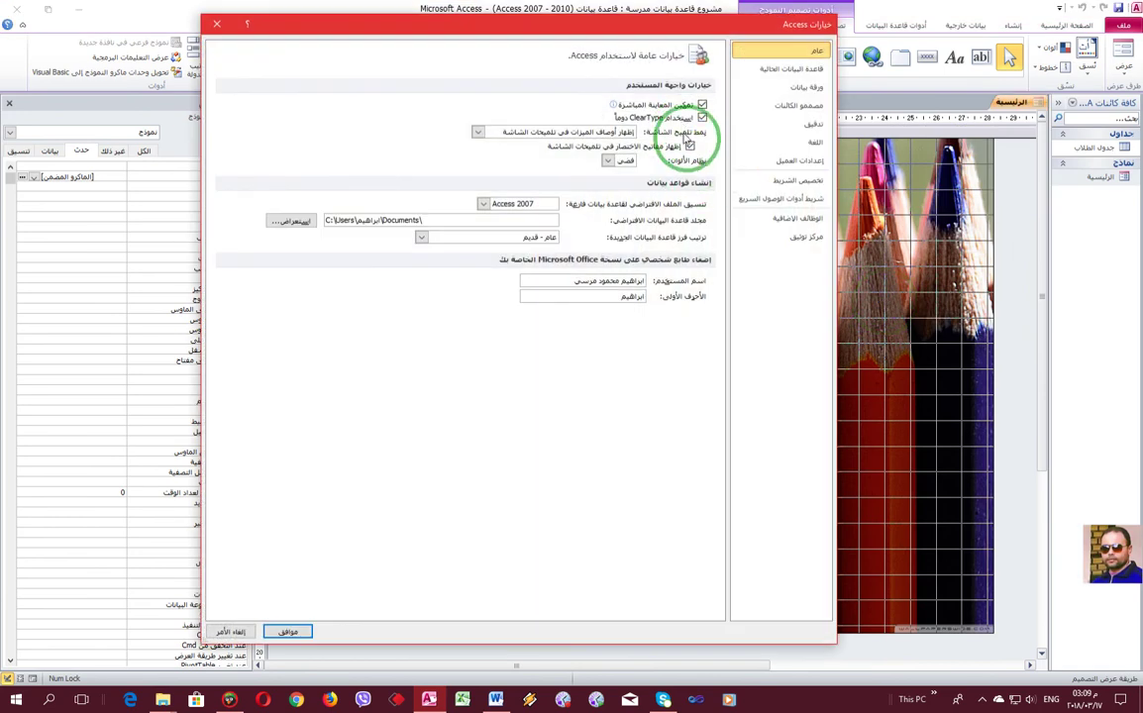
click(771, 69)
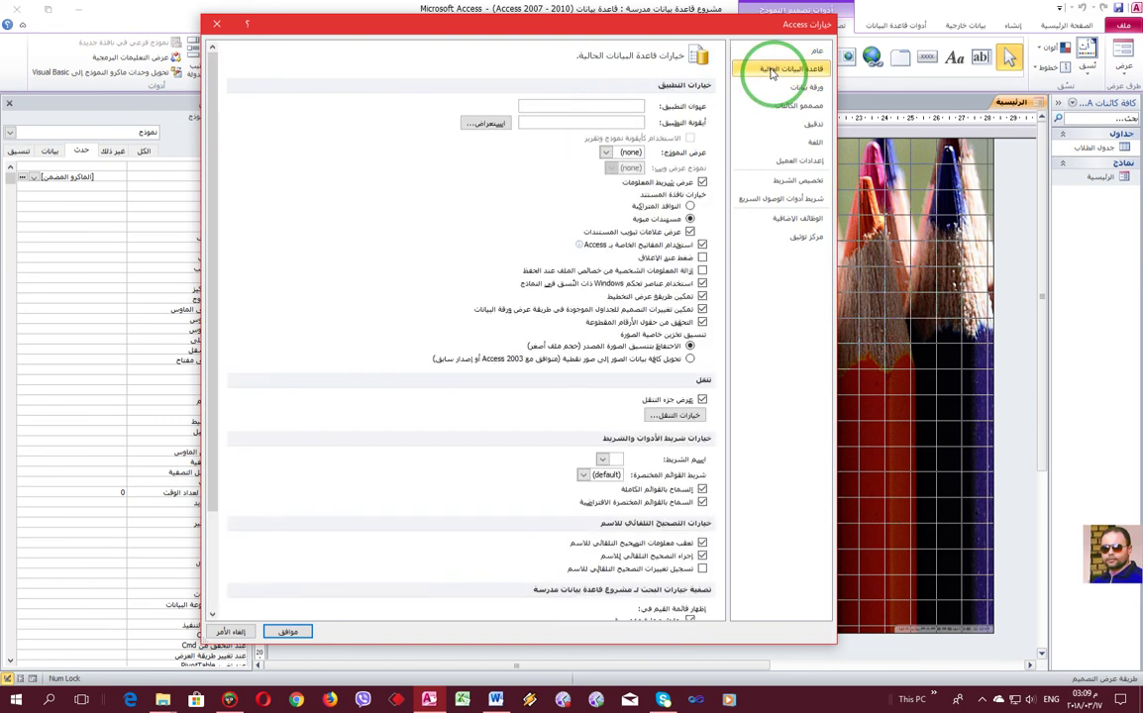
click(606, 155)
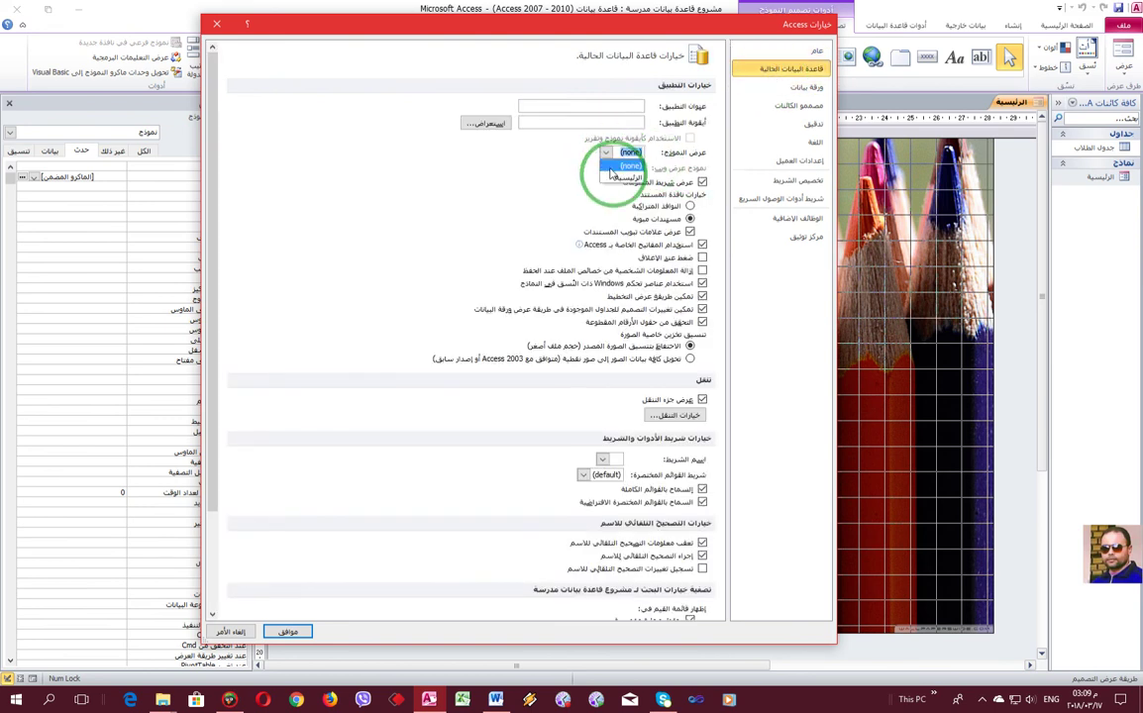
click(612, 181)
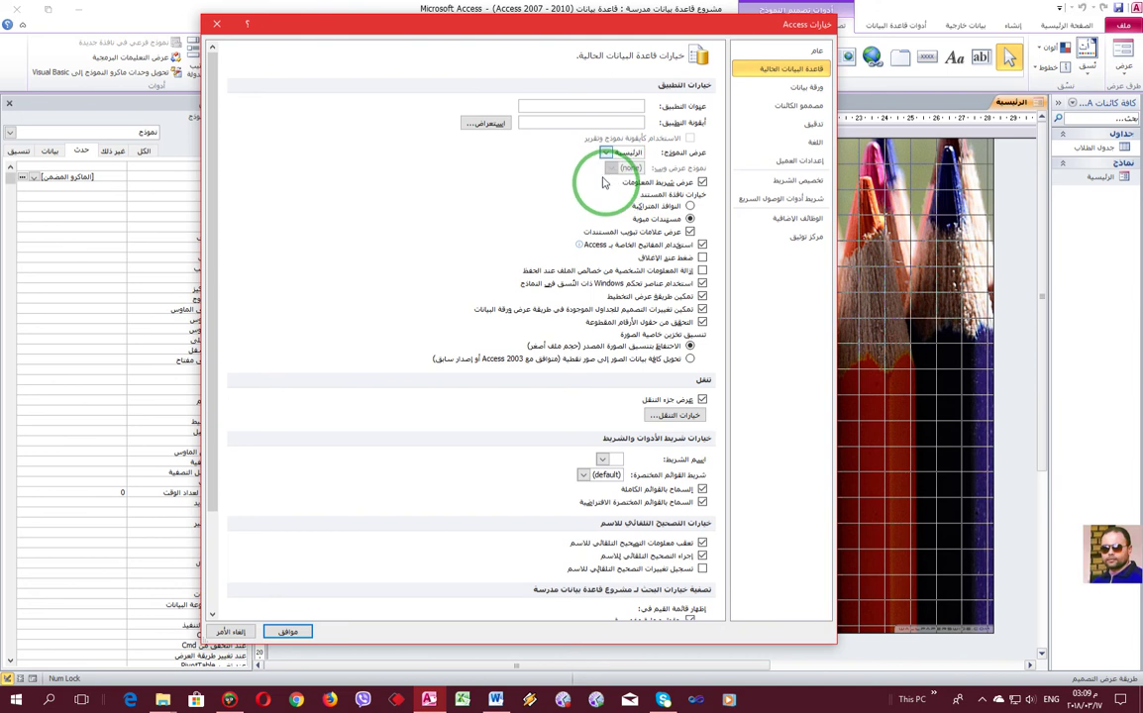
click(606, 155)
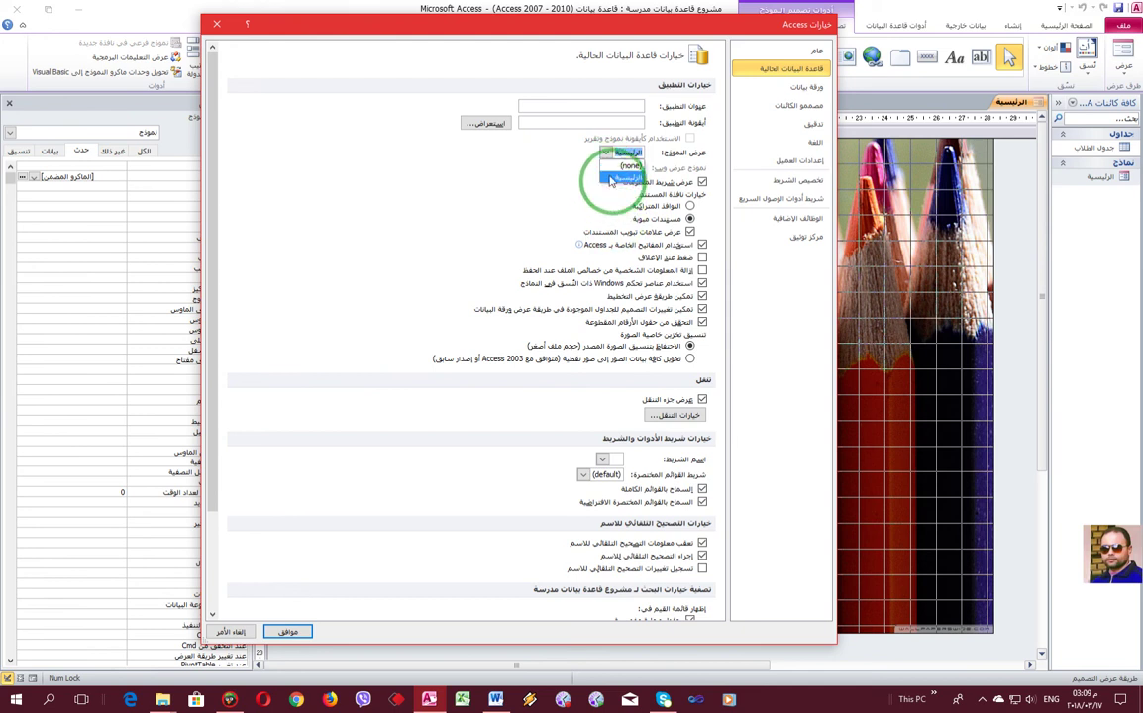
click(608, 176)
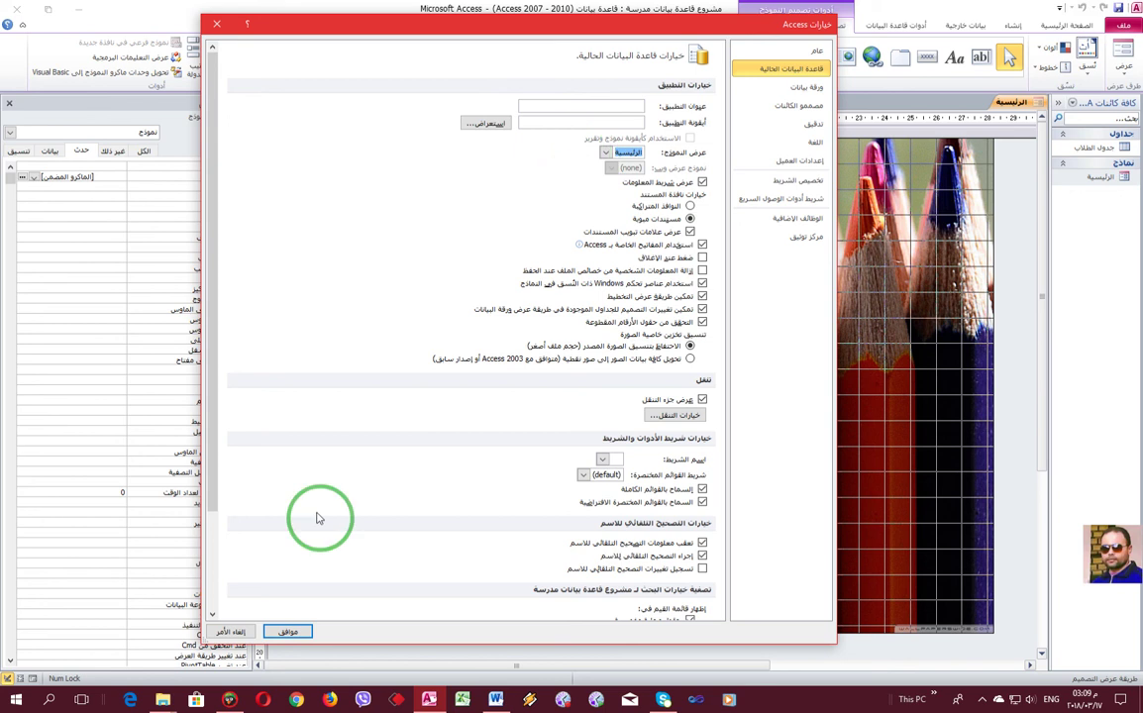
click(288, 632)
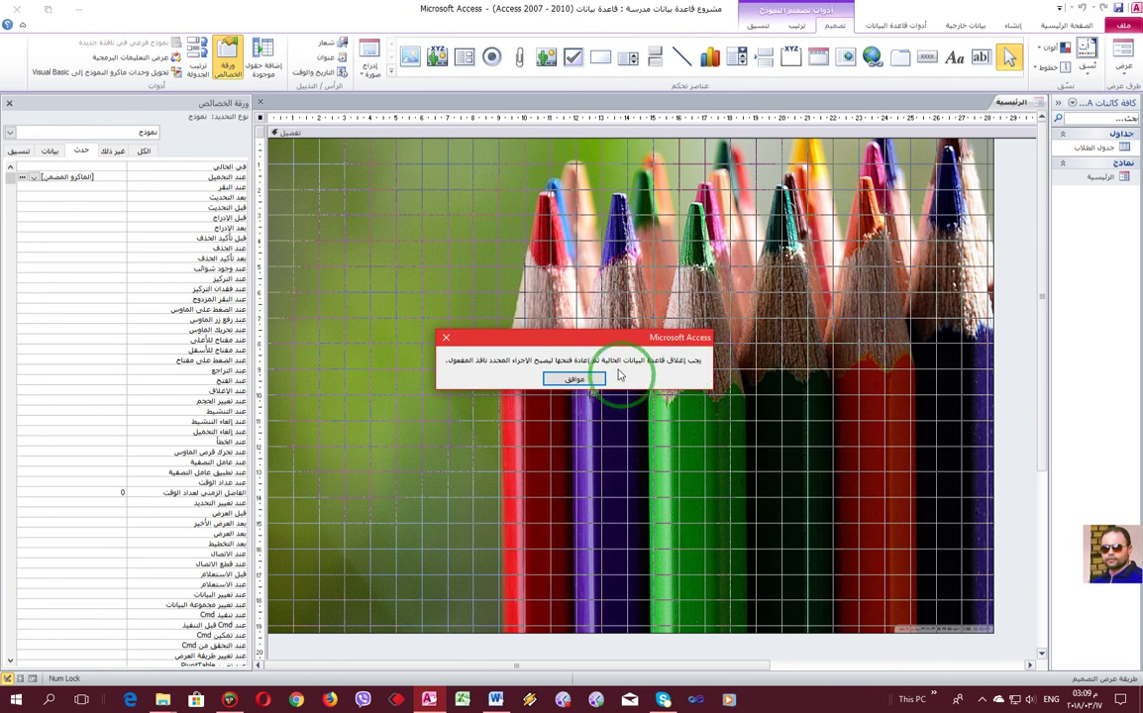
click(567, 381)
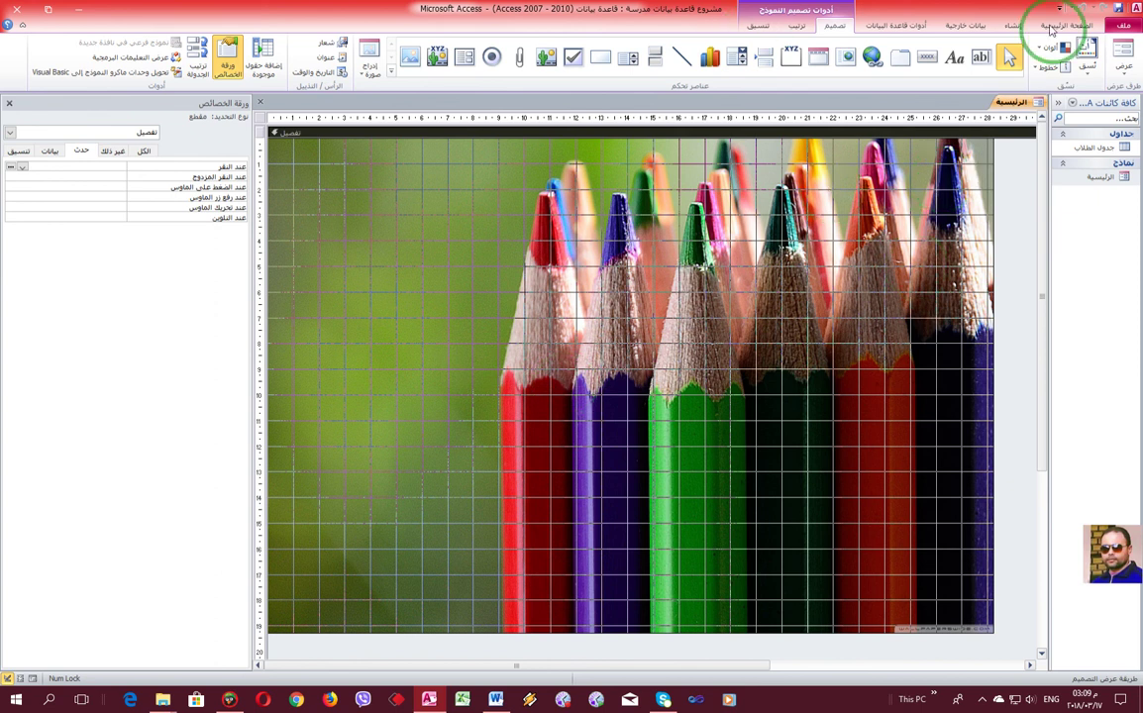
- Compact and repair the database, saving the design changes to the الرئيسية form
click(901, 26)
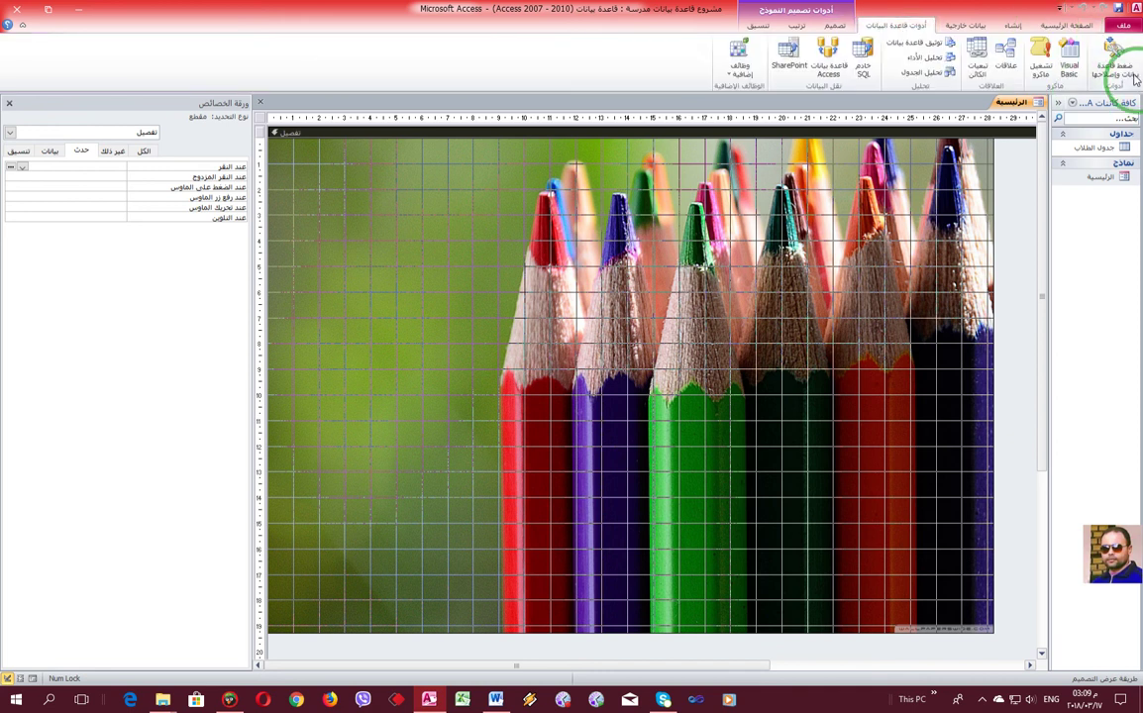
click(1127, 65)
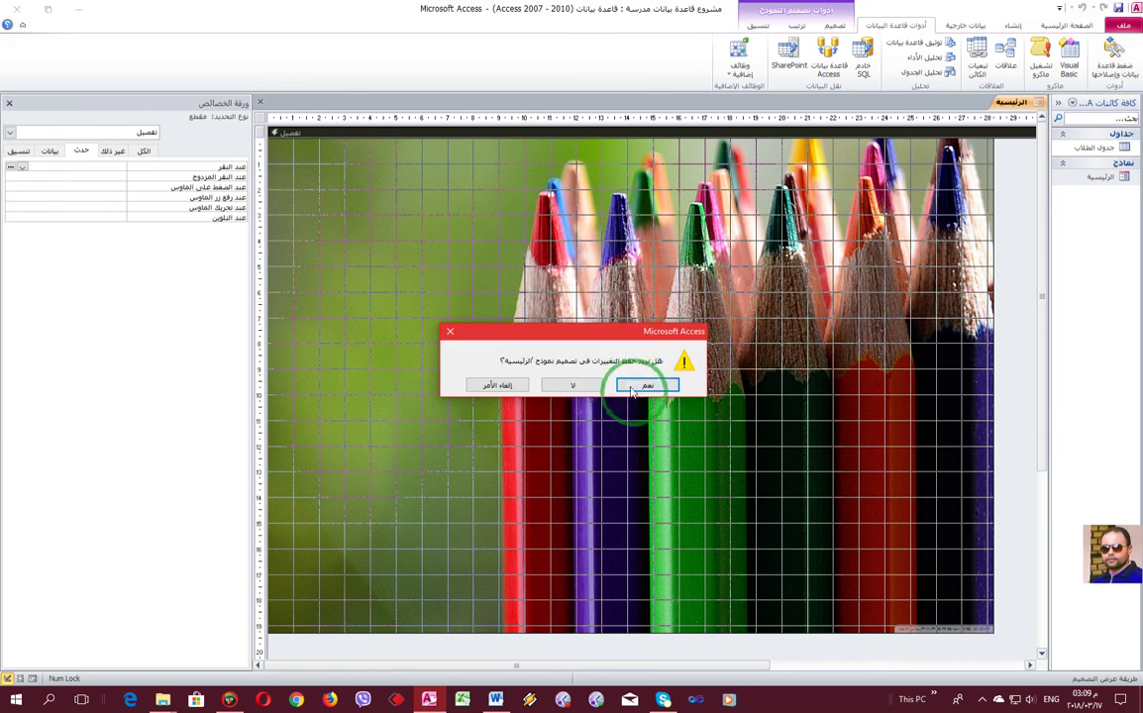
click(633, 383)
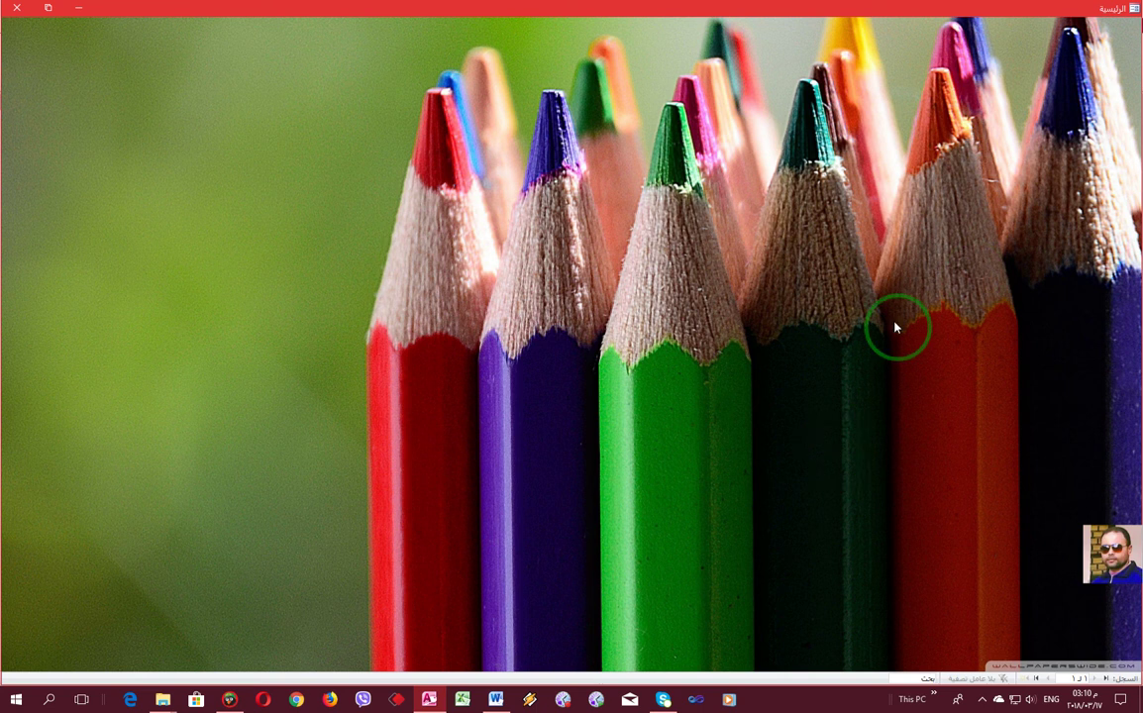
- Return the الرئيسية form to Design View and place a command button on the green area of its background
right_click(232, 101)
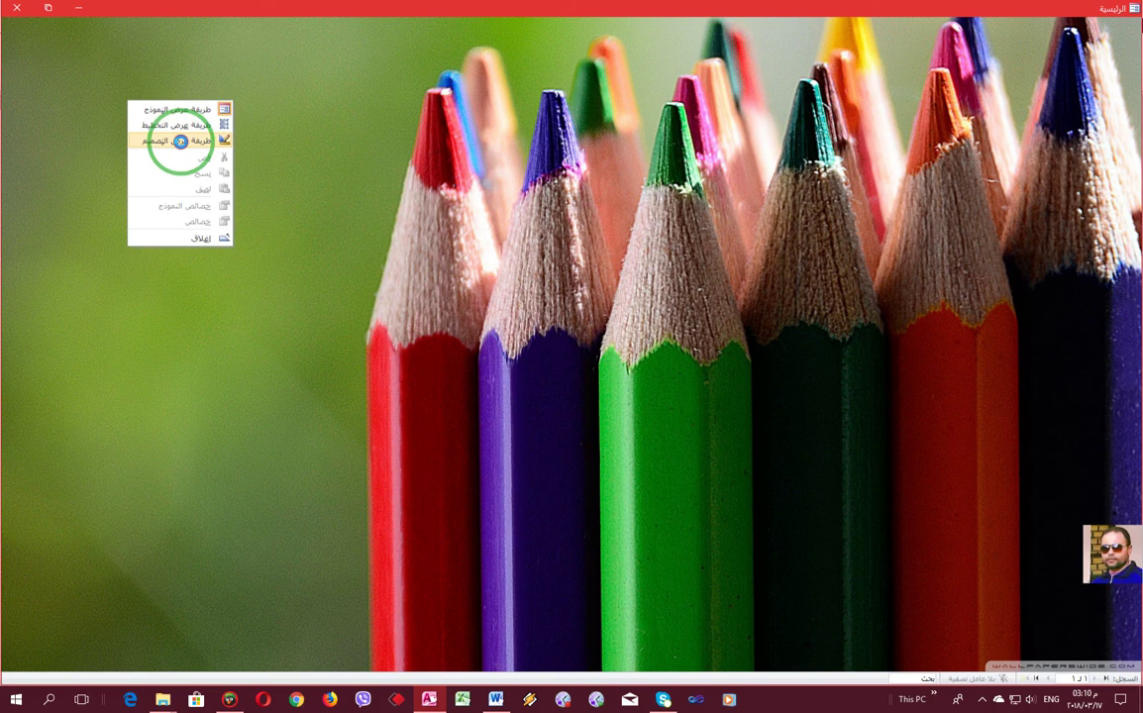
click(176, 142)
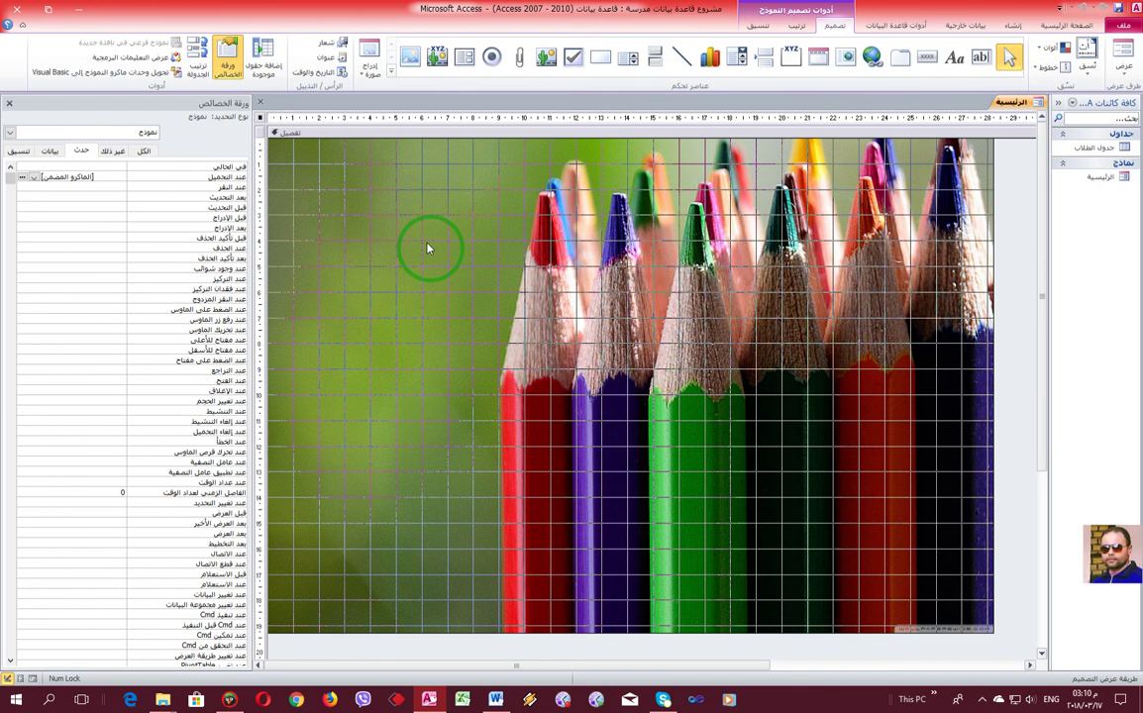
click(923, 60)
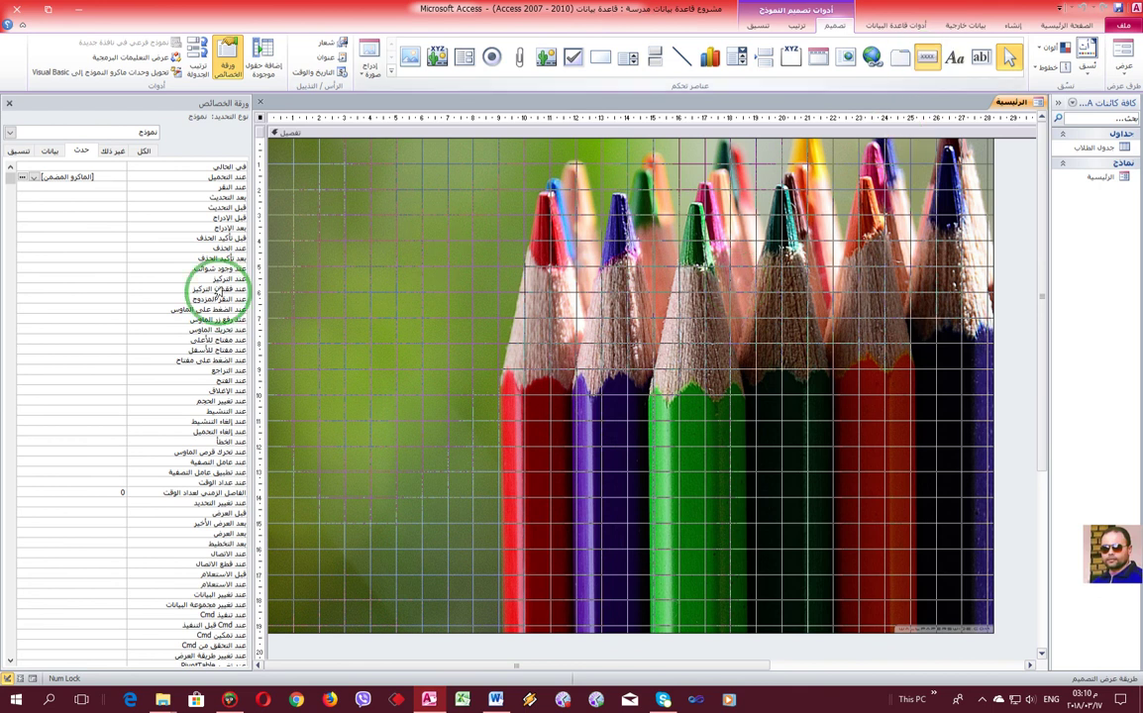
click(452, 303)
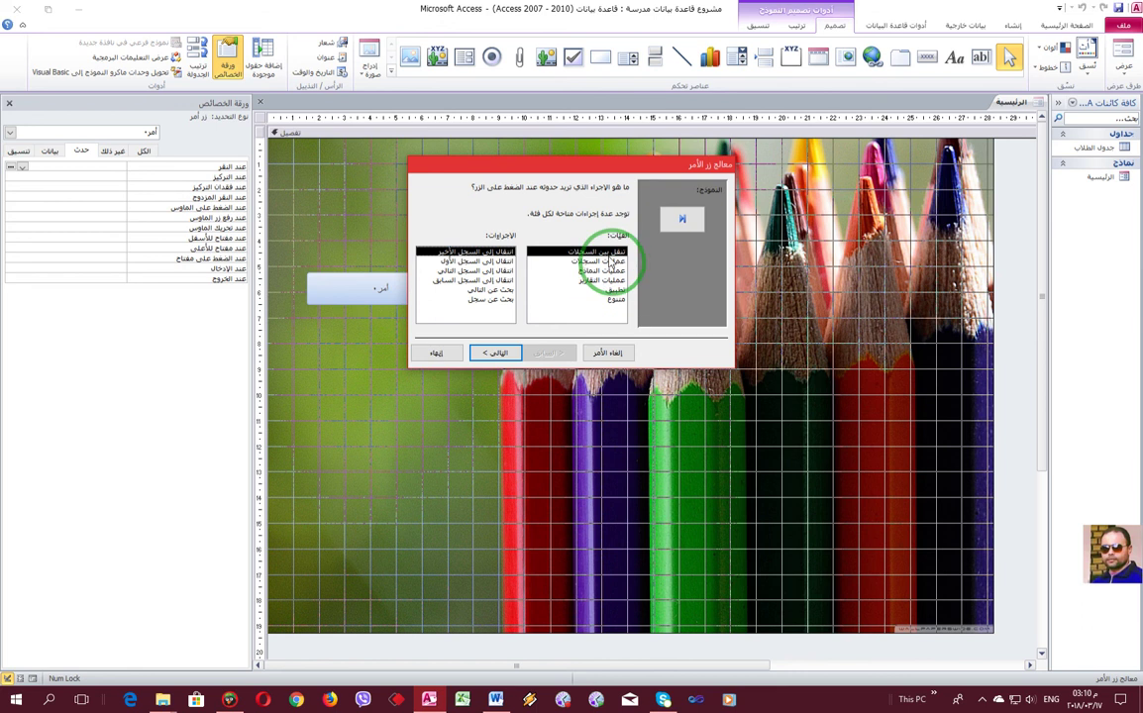
- Browse the wizard's action categories and assign the button the quit application action (إنهاء تطبيق) from the application category (تطبيق)
click(615, 298)
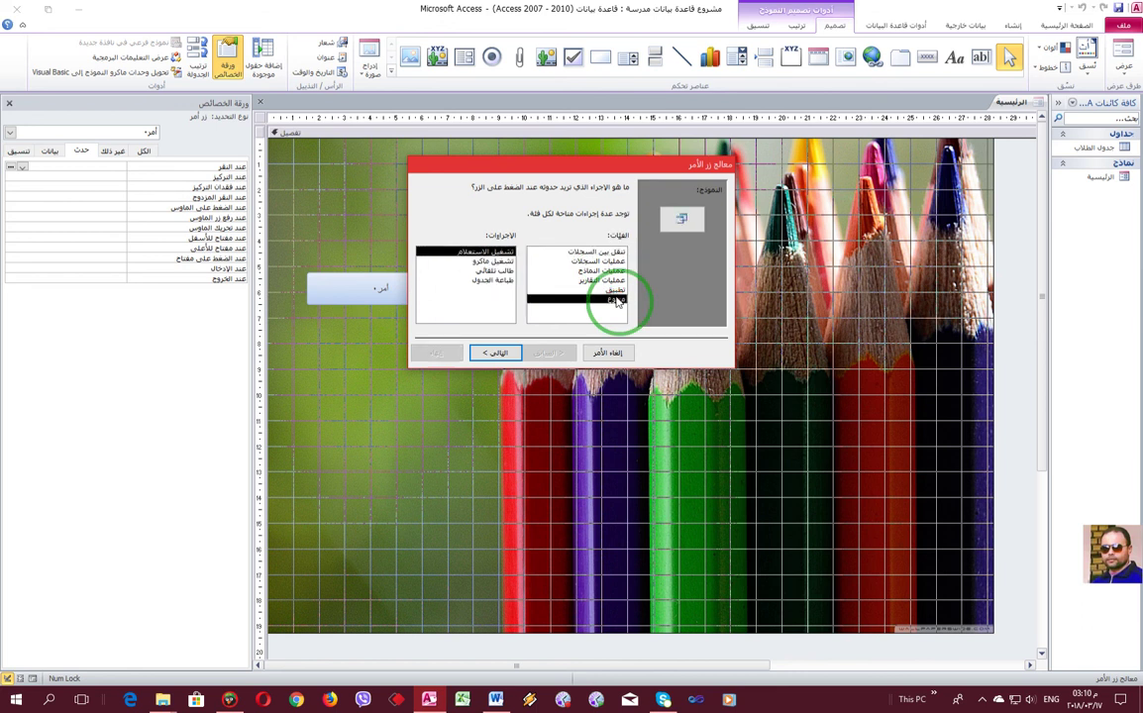
click(616, 287)
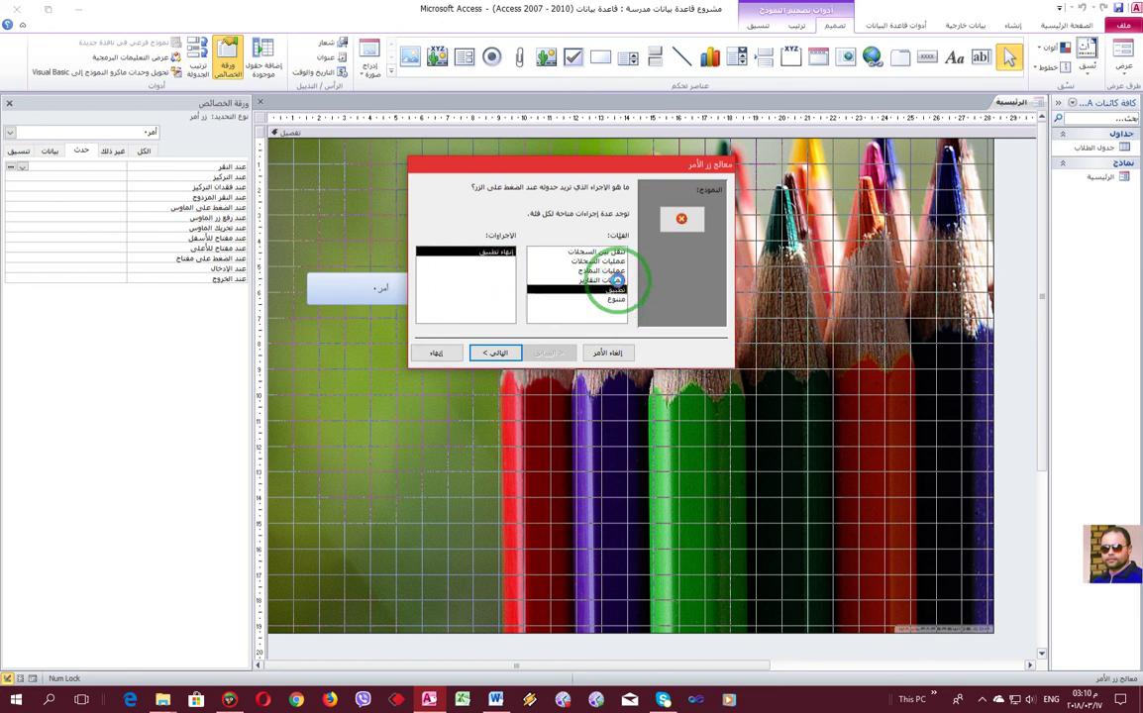
click(615, 280)
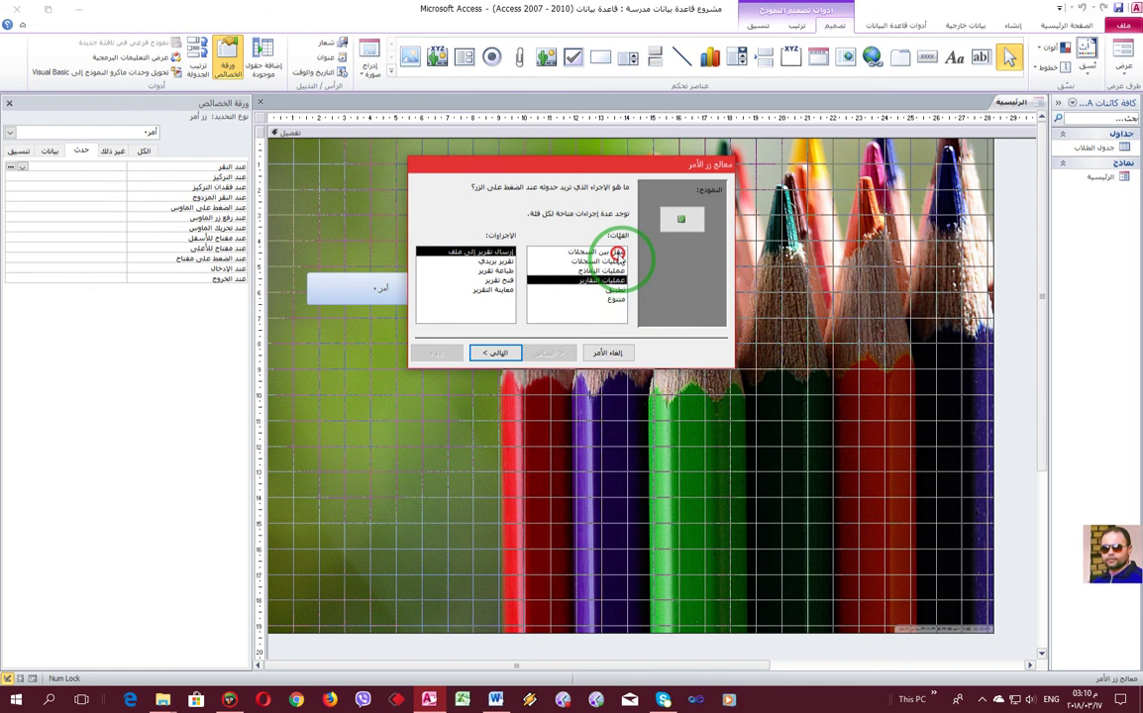
click(616, 252)
click(616, 260)
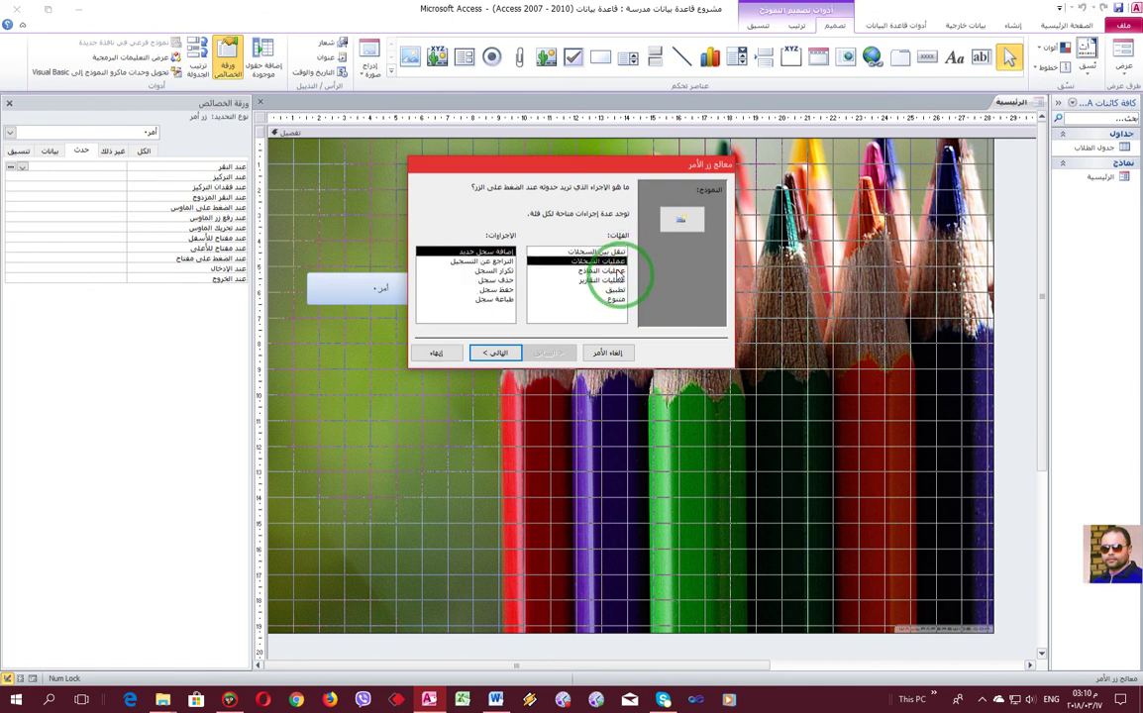
click(615, 271)
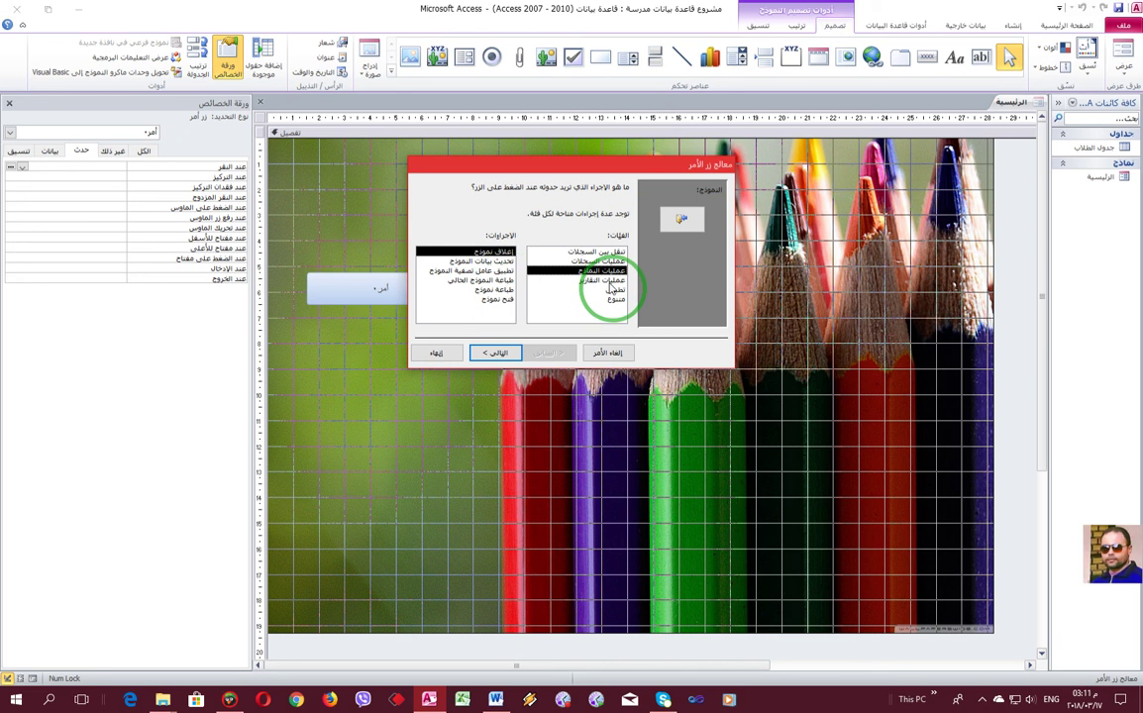
click(611, 281)
click(611, 289)
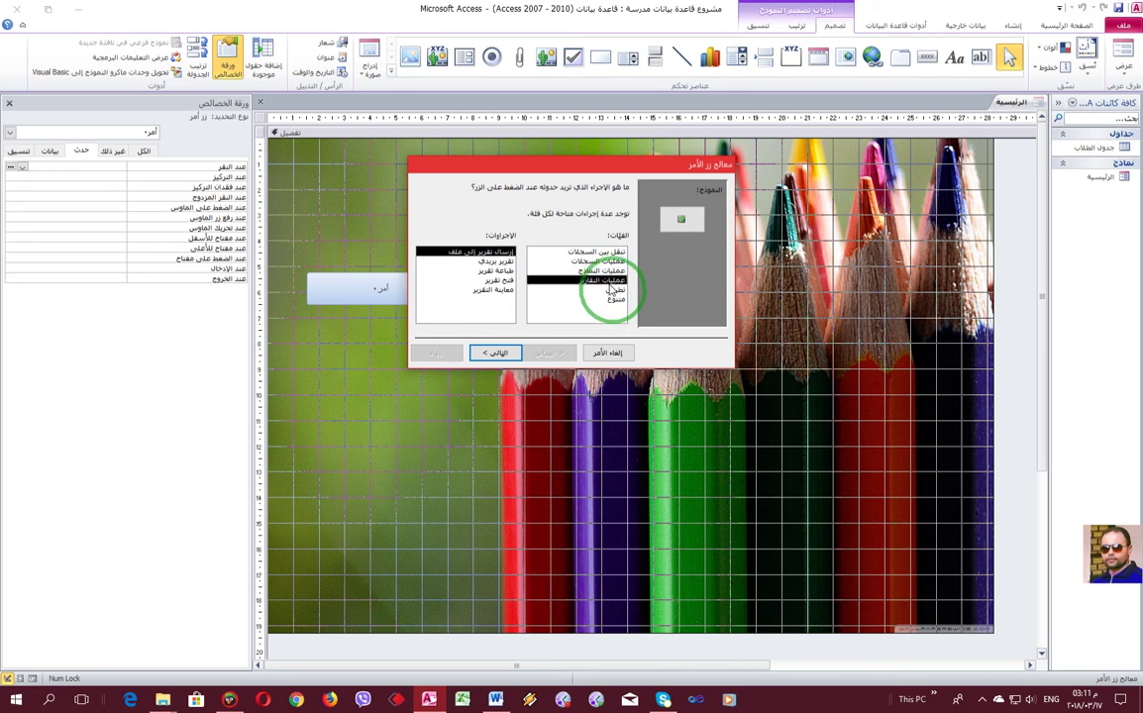
click(475, 261)
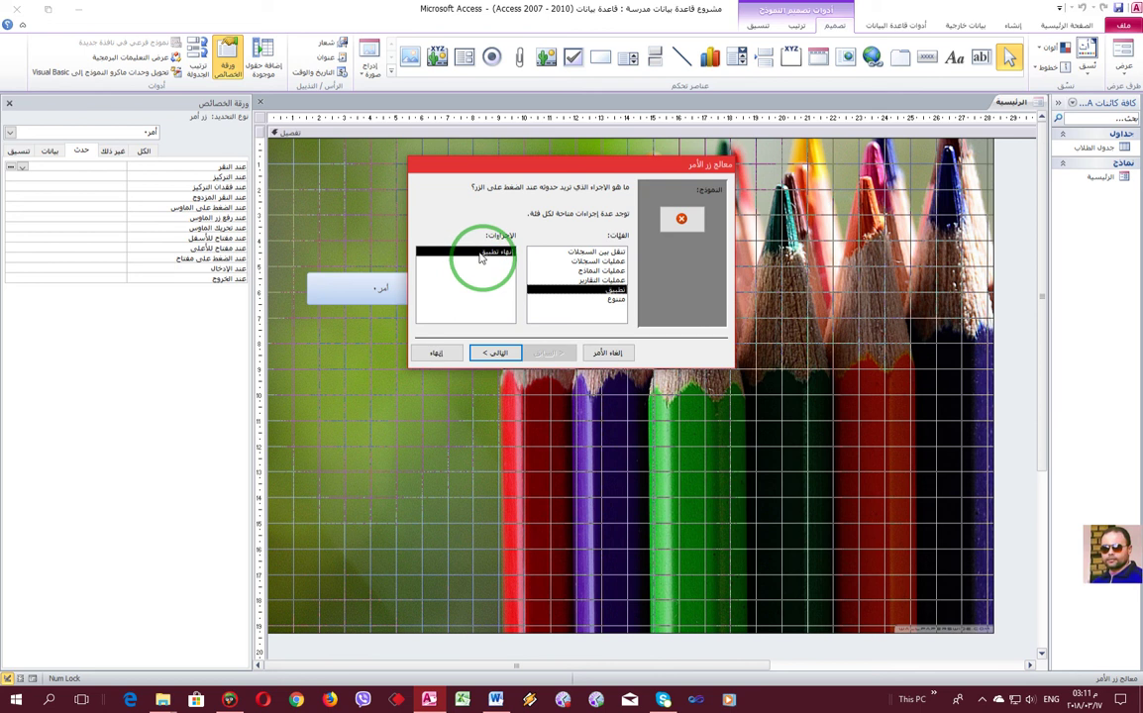
click(497, 354)
- Give the button the text اغلاق قاعدة البيانات instead of a picture and finish the command button wizard
click(621, 266)
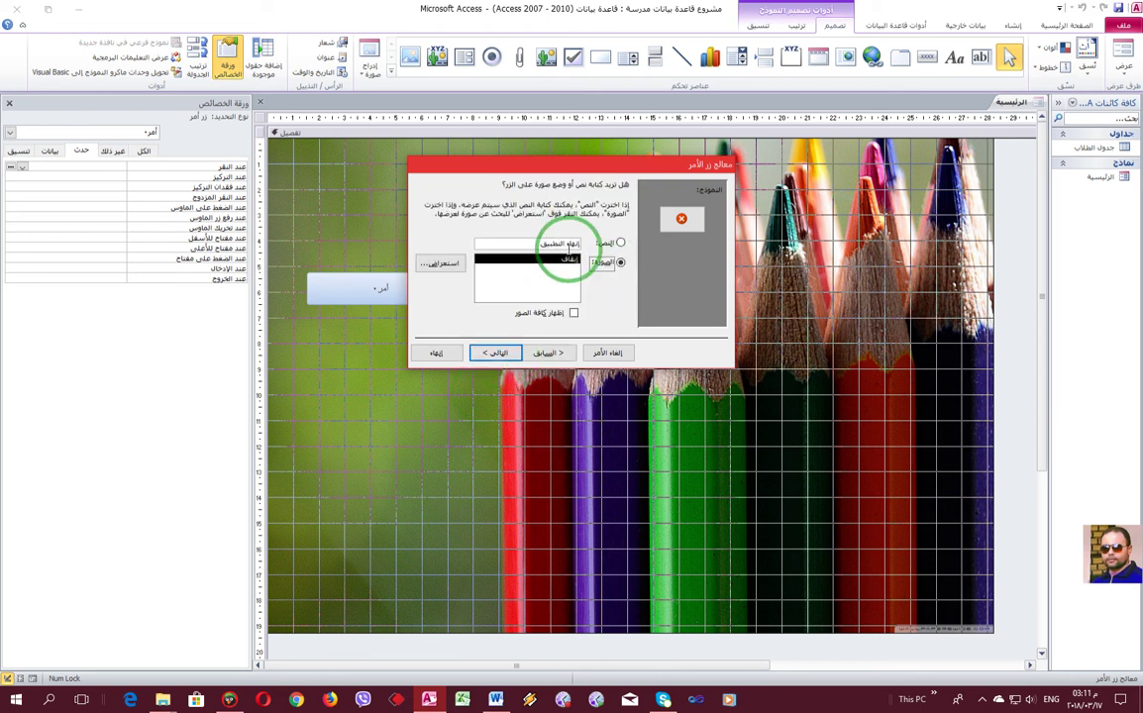
click(620, 243)
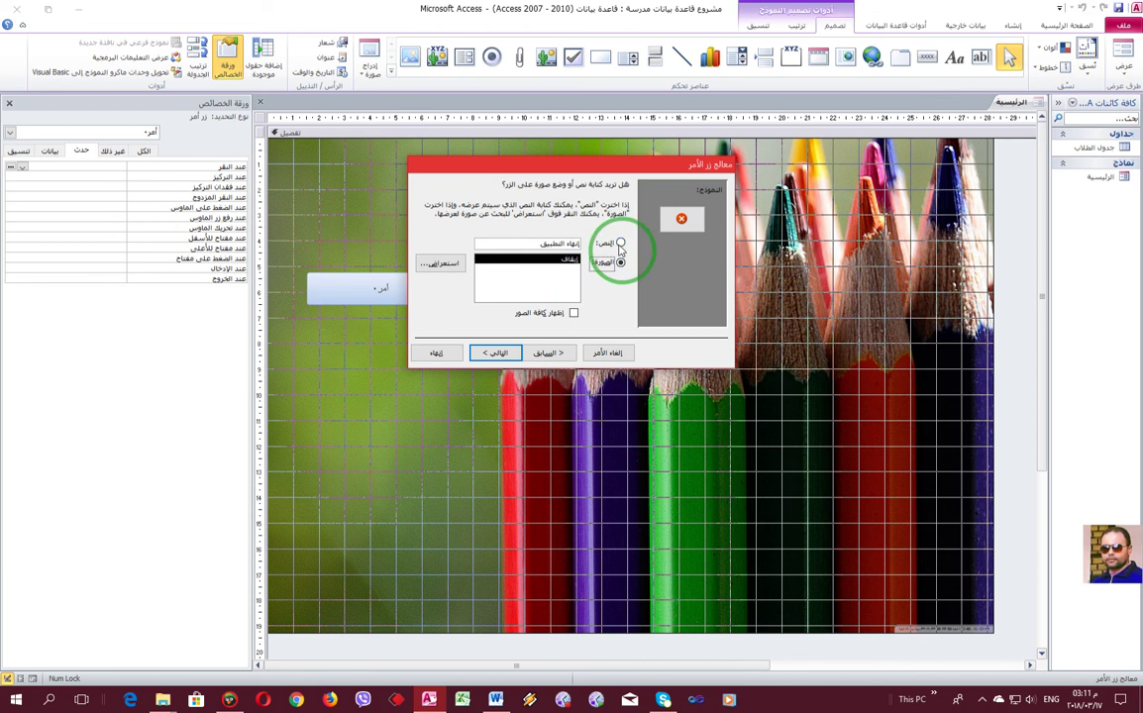
click(530, 243)
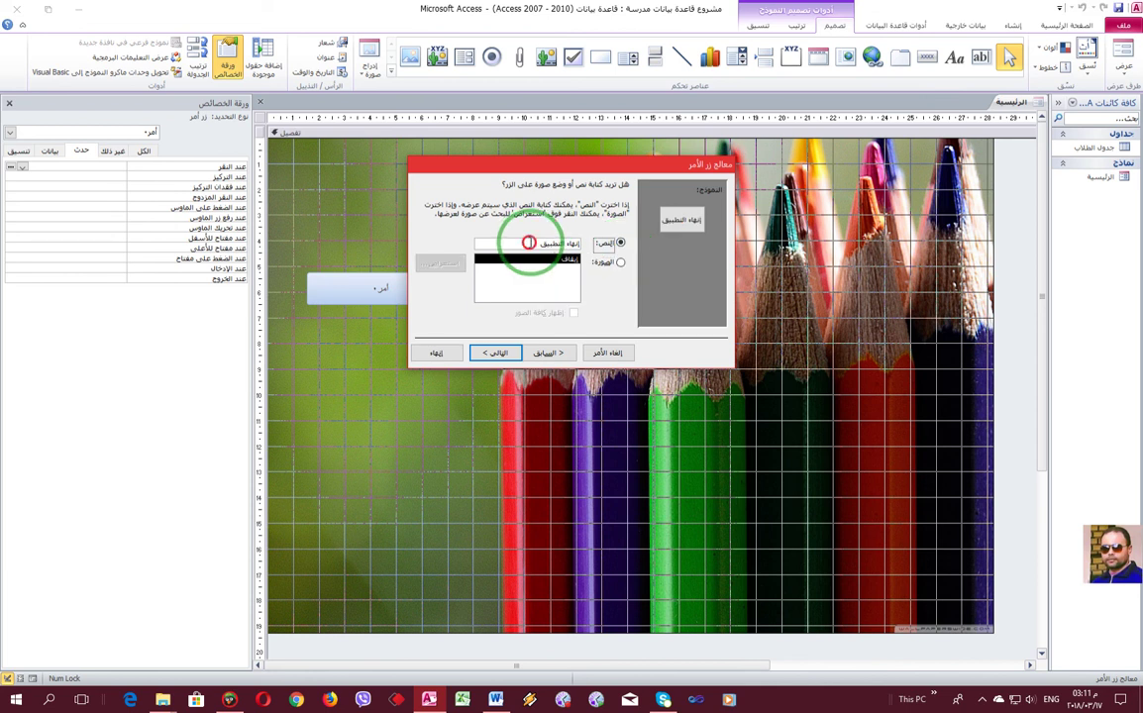
drag(529, 242, 602, 248)
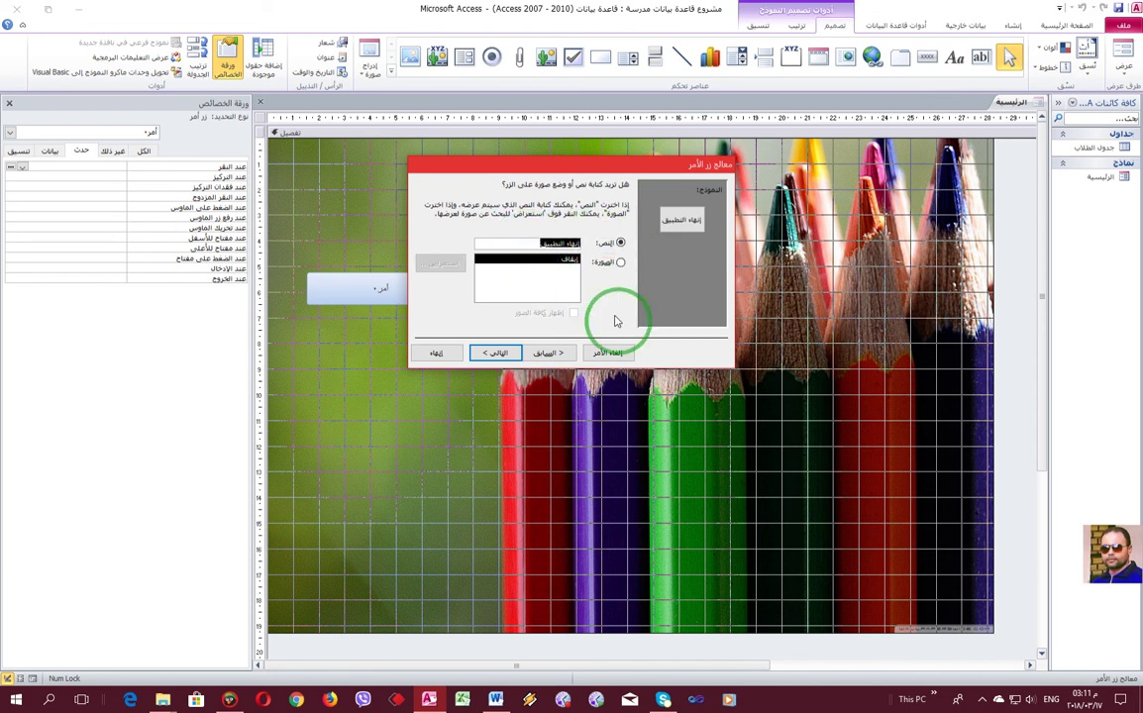
key(BackSpace)
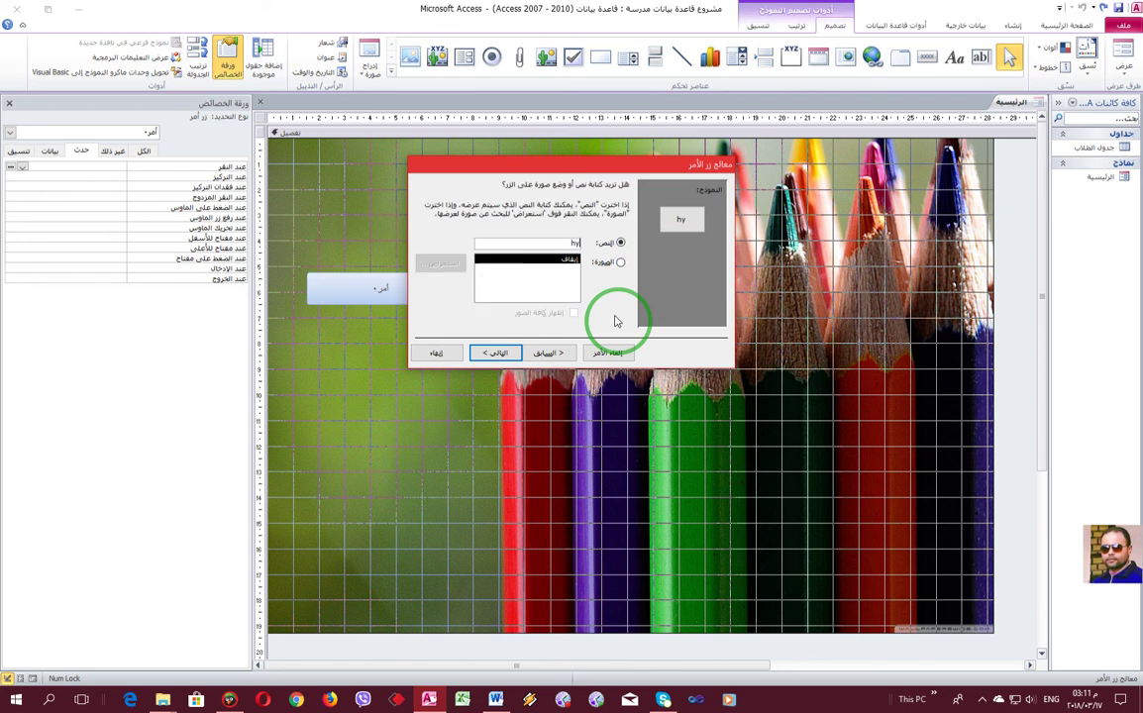
text(اعل)
text(اق)
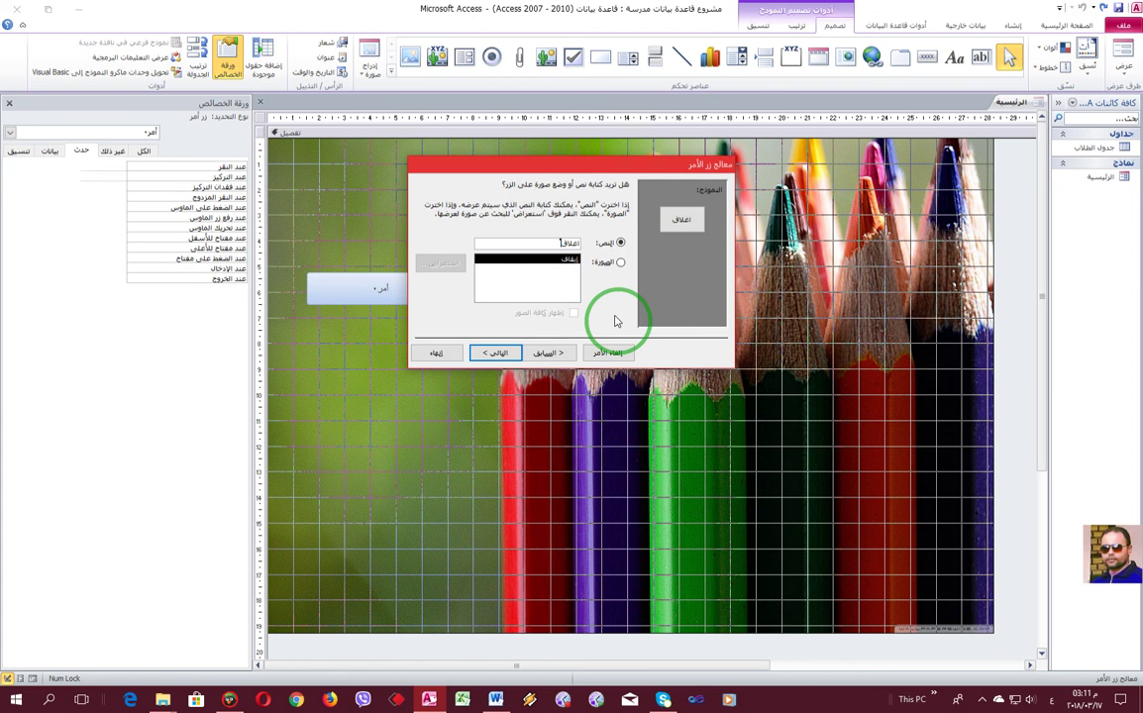
text( قاعد)
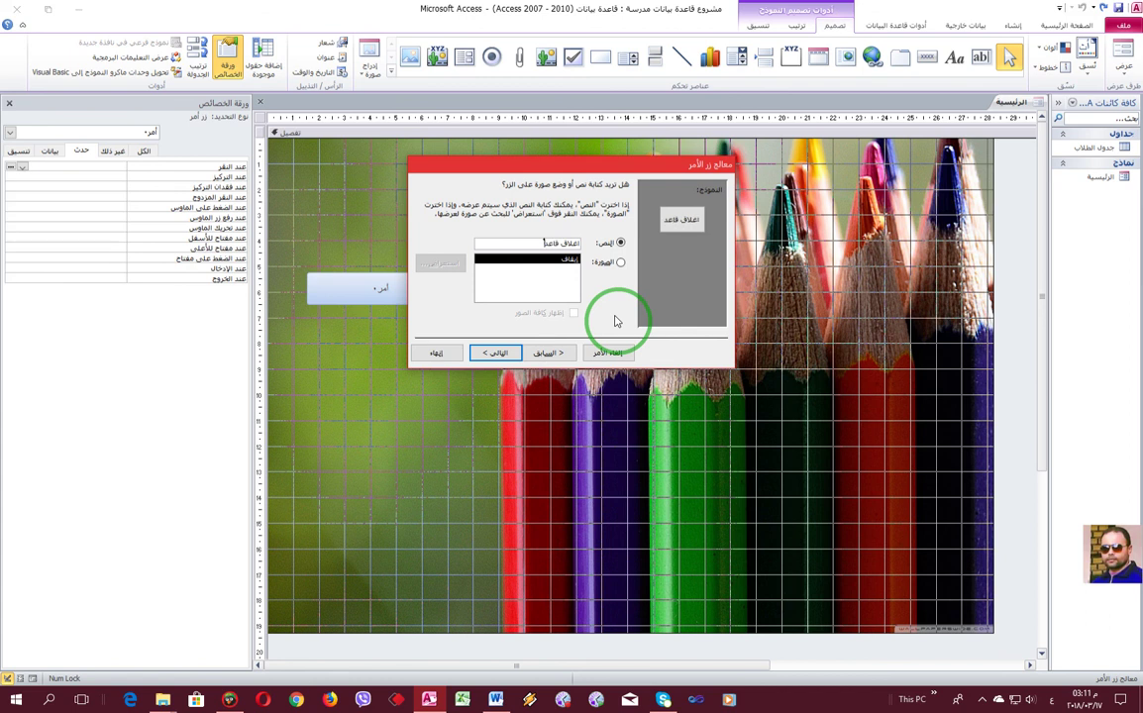
text(ة البيانات)
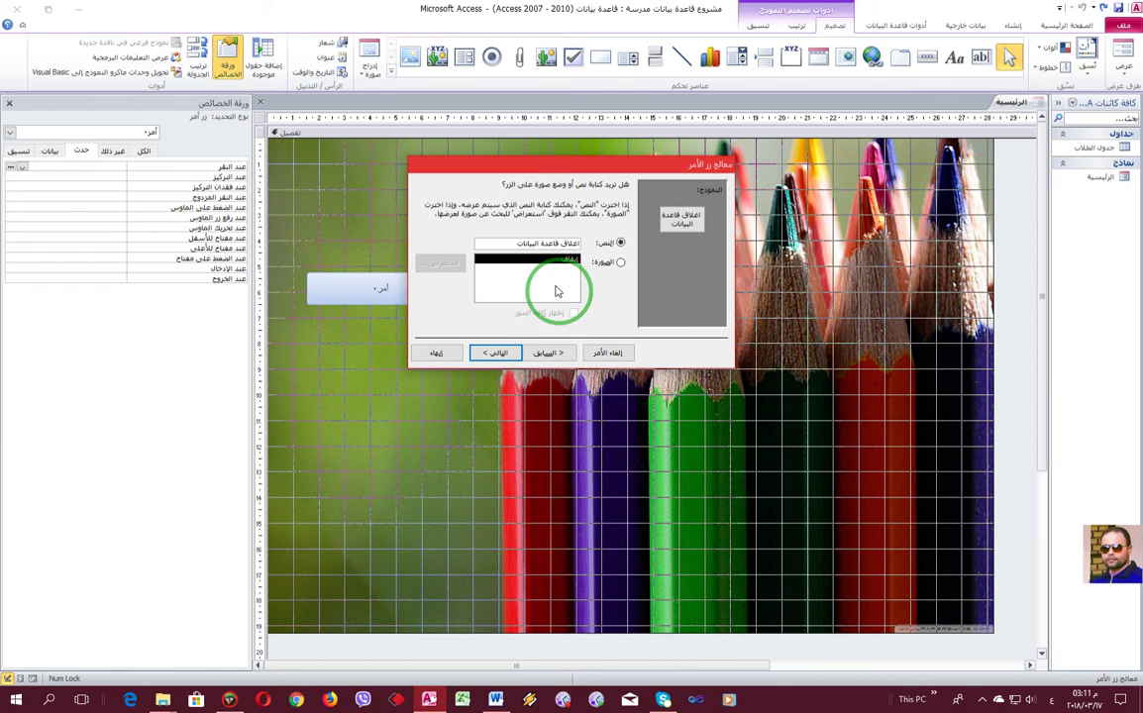
click(497, 354)
click(437, 353)
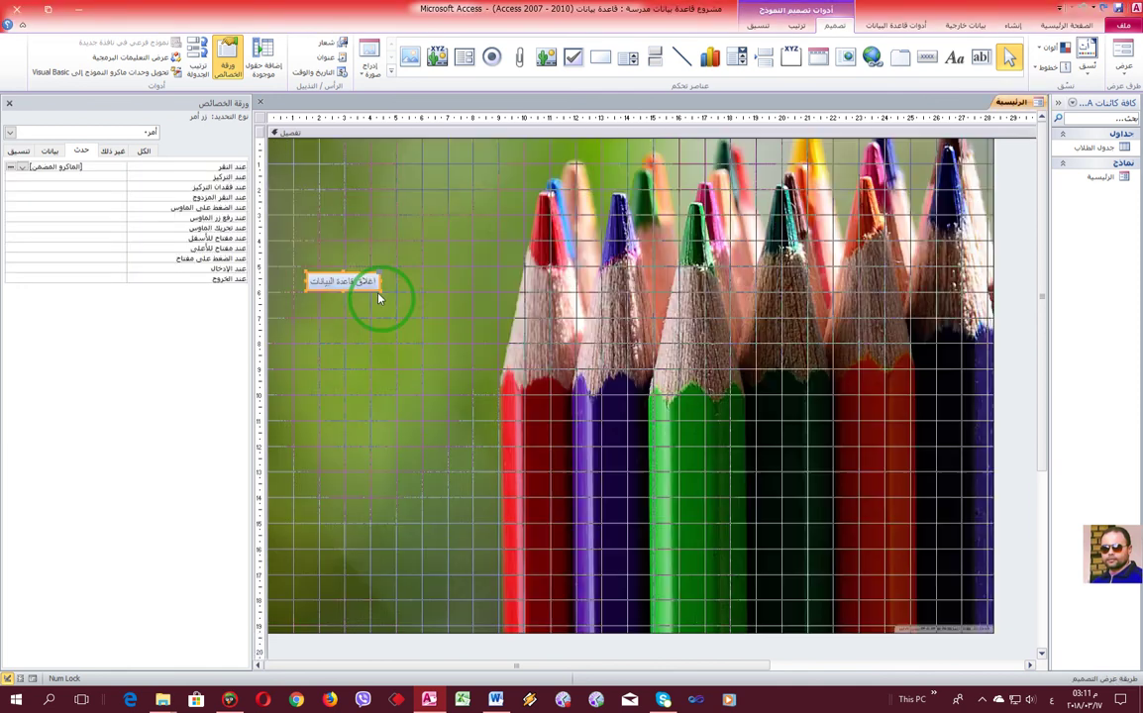
- Enlarge the اغلاق قاعدة البيانات button to about 5 cm wide and move it to the lower part of the green background area
drag(380, 289, 434, 302)
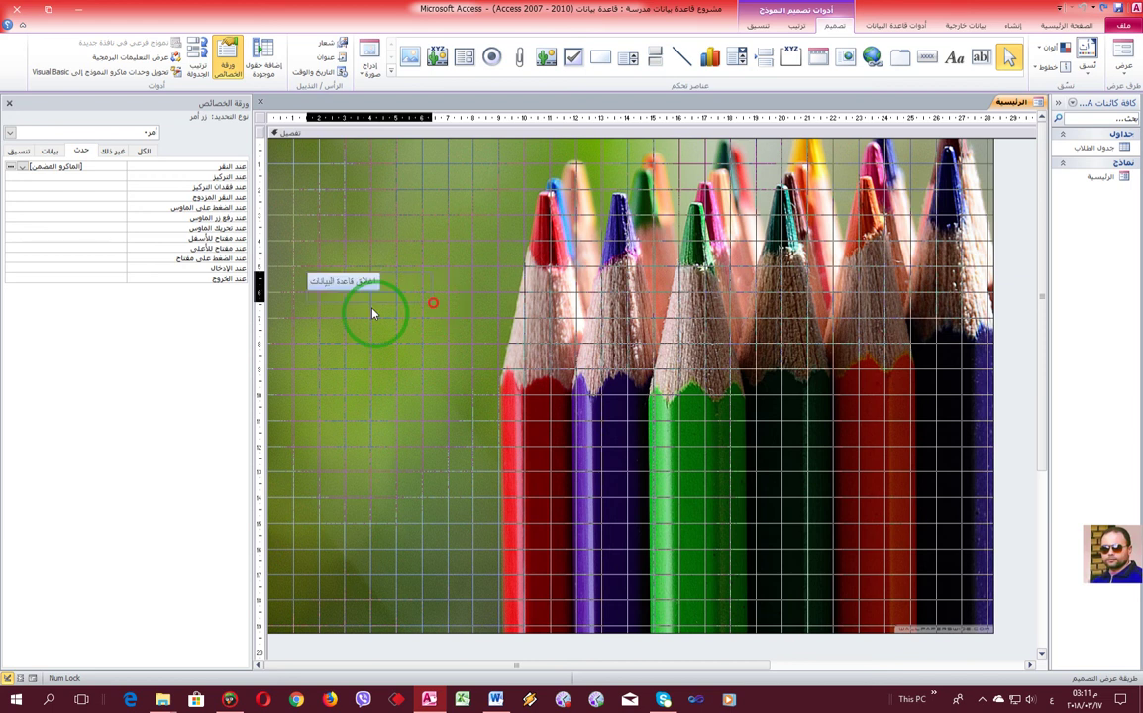
click(382, 284)
drag(377, 272, 402, 564)
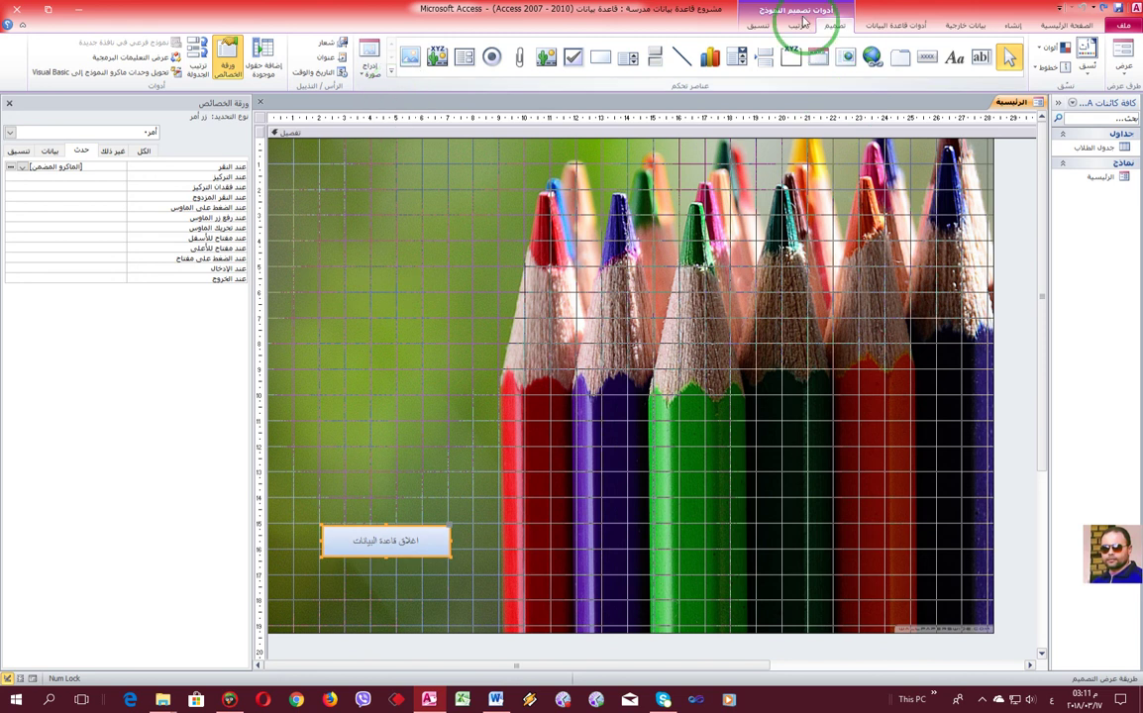
- Apply a glossy red quick style with light text to the اغلاق قاعدة البيانات button
click(763, 30)
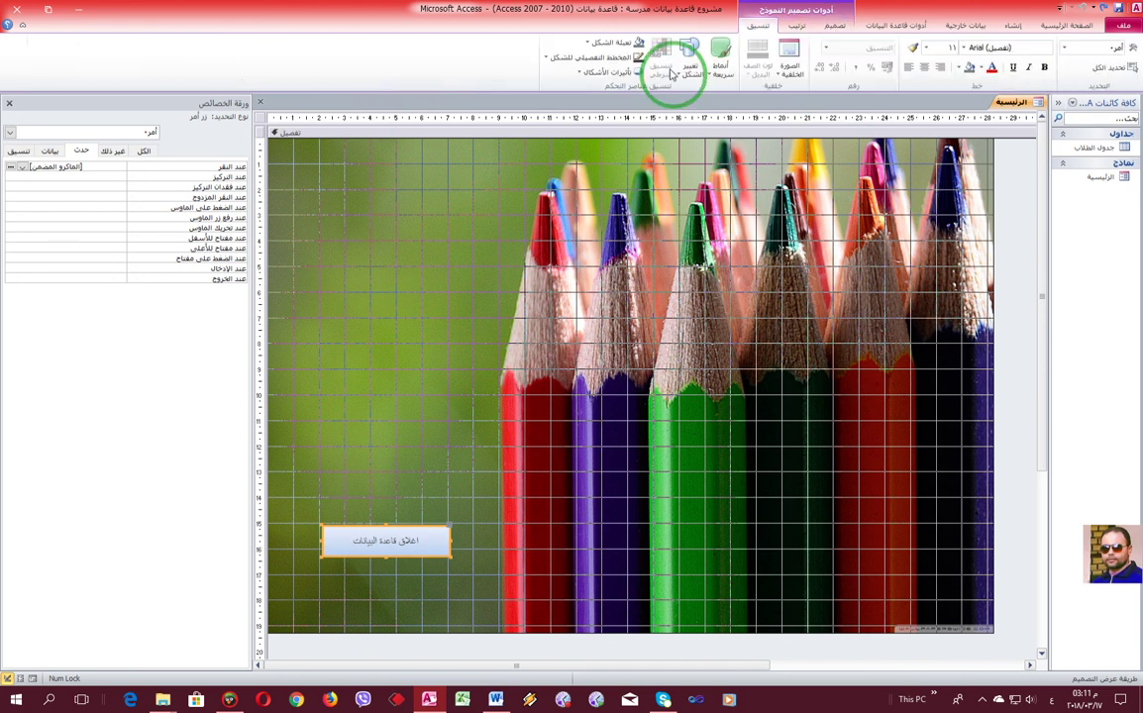
click(721, 71)
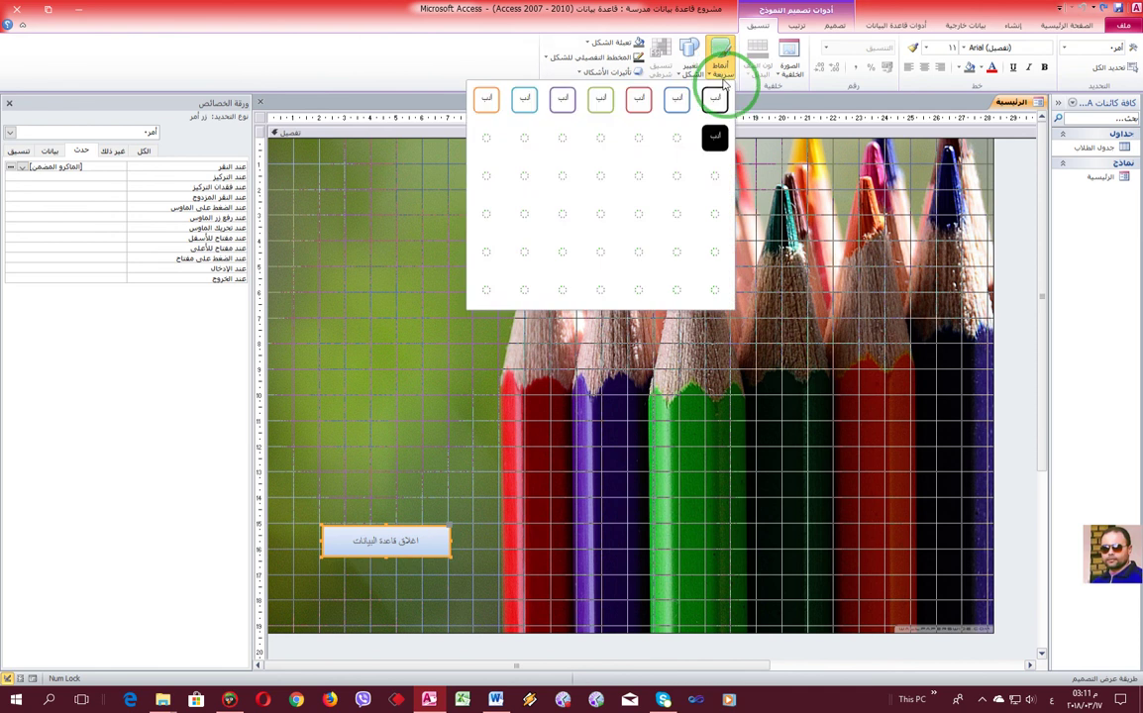
click(641, 290)
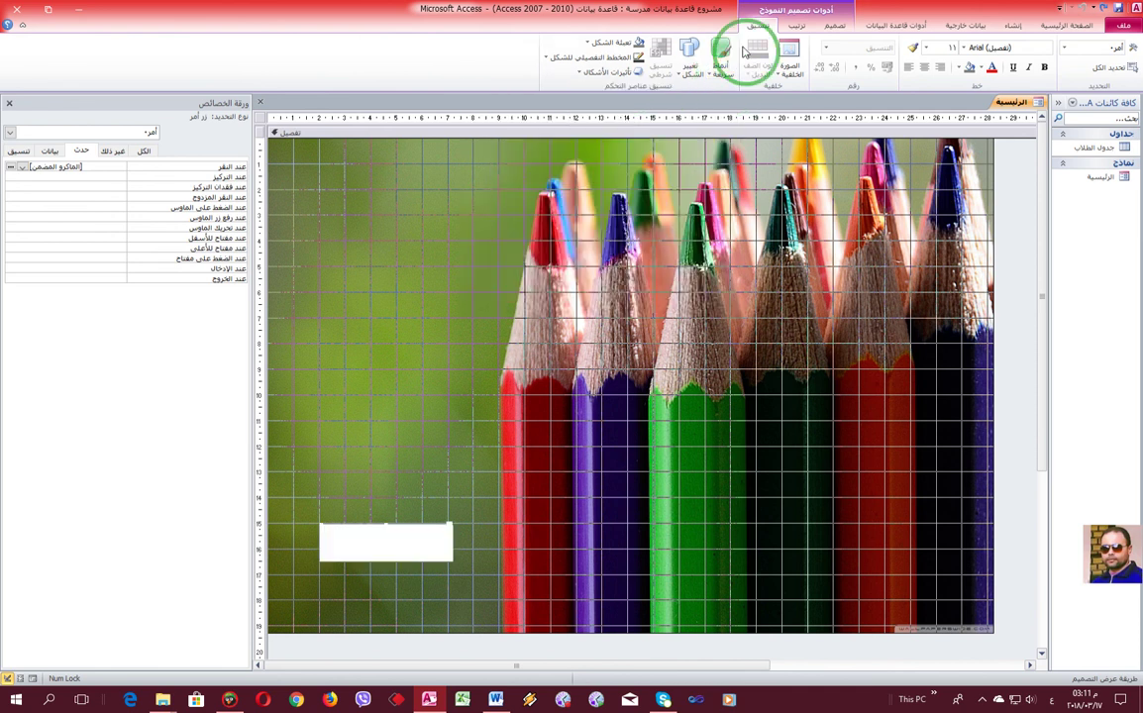
click(726, 77)
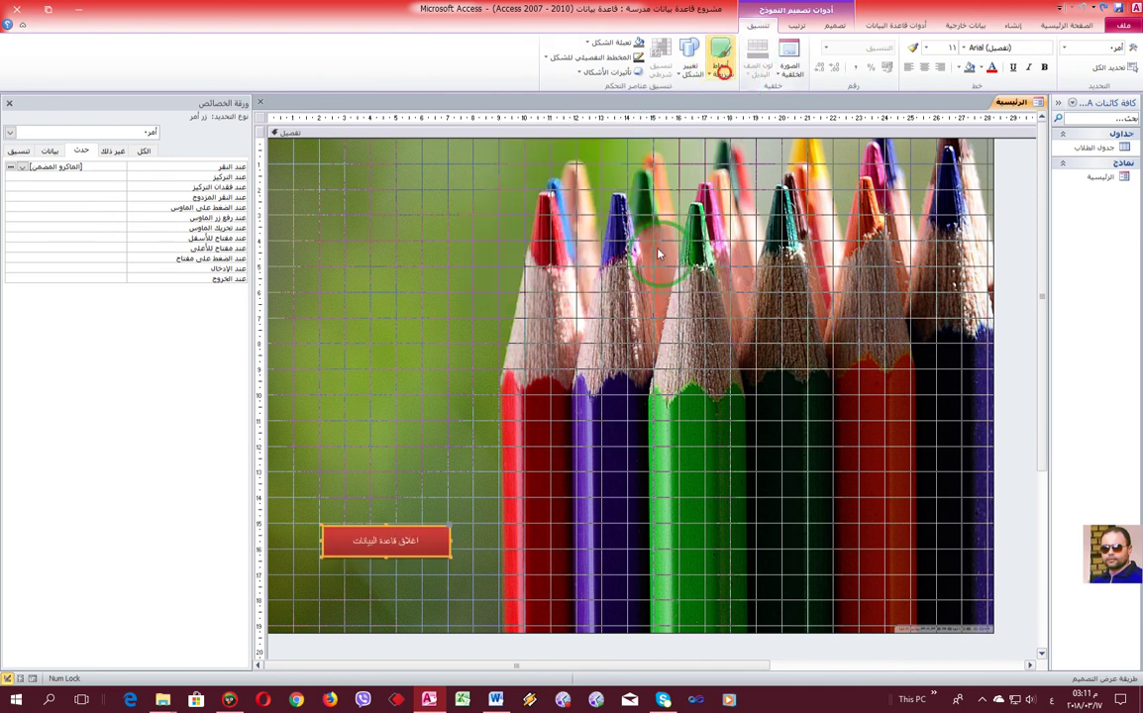
click(595, 290)
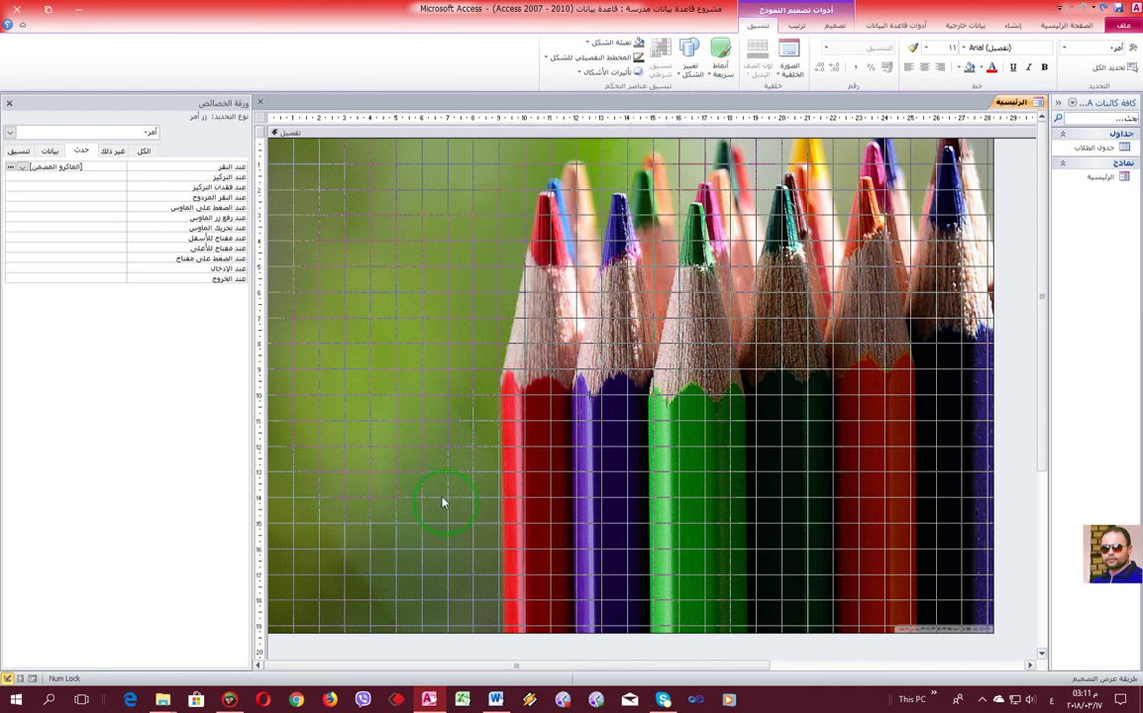
- Make the button's text bold at size 20 and widen the button to about 6 cm
click(1045, 69)
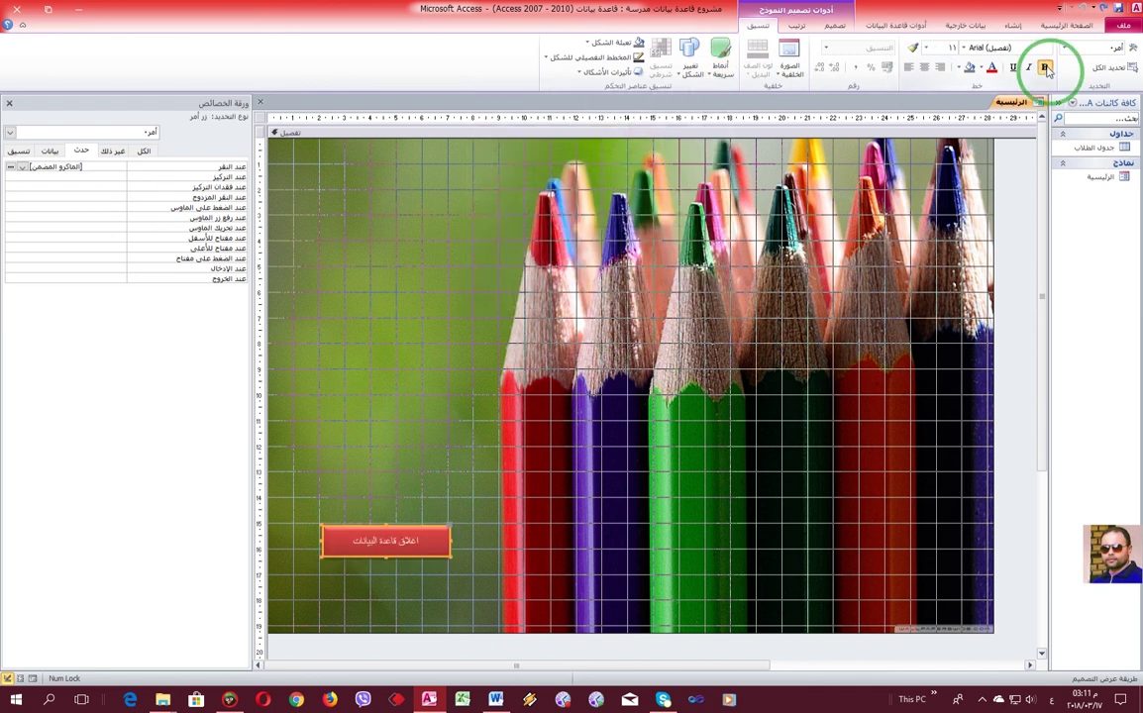
click(926, 47)
click(942, 155)
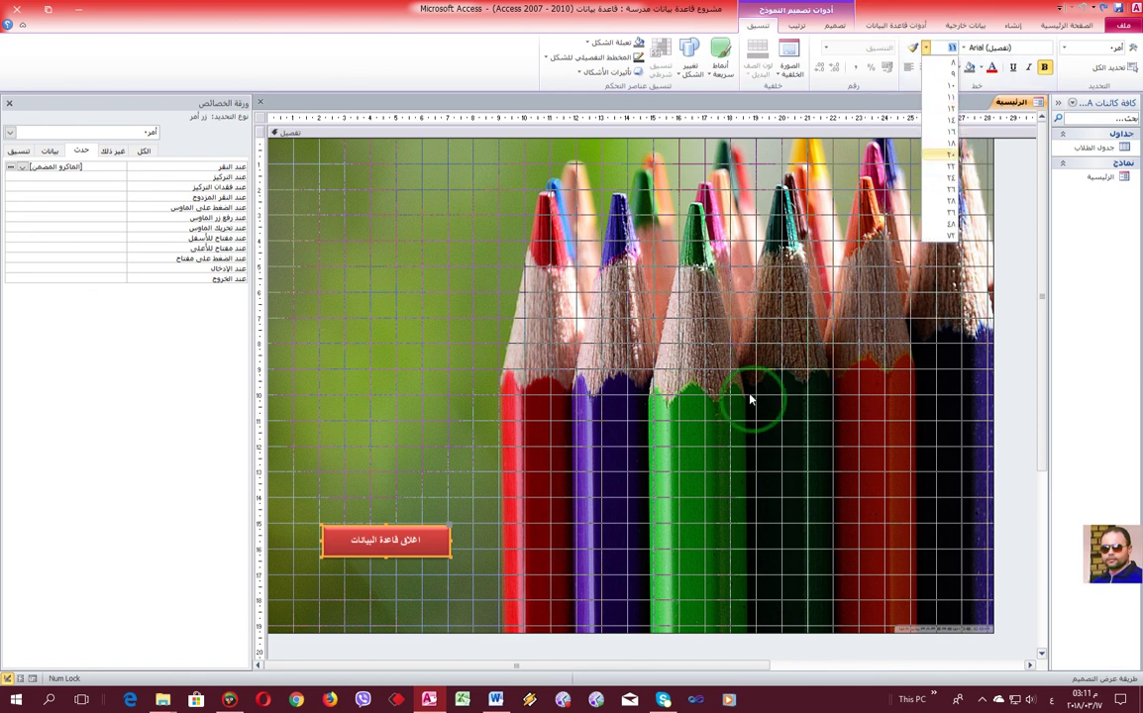
drag(319, 541, 295, 544)
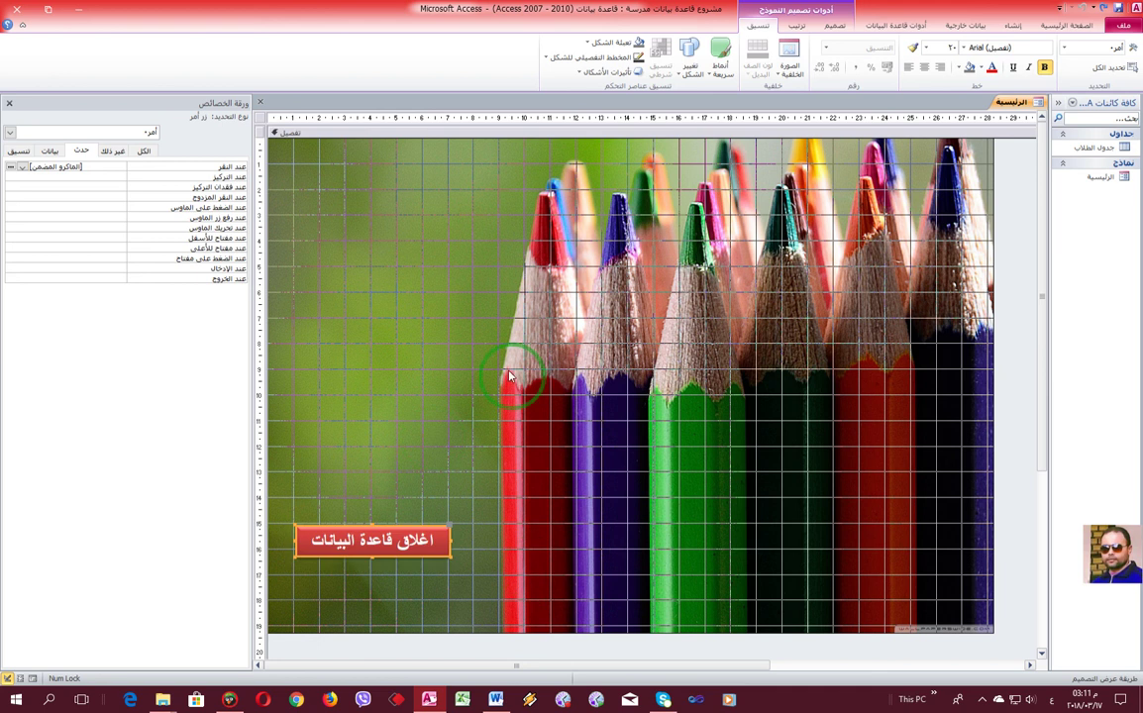
click(508, 399)
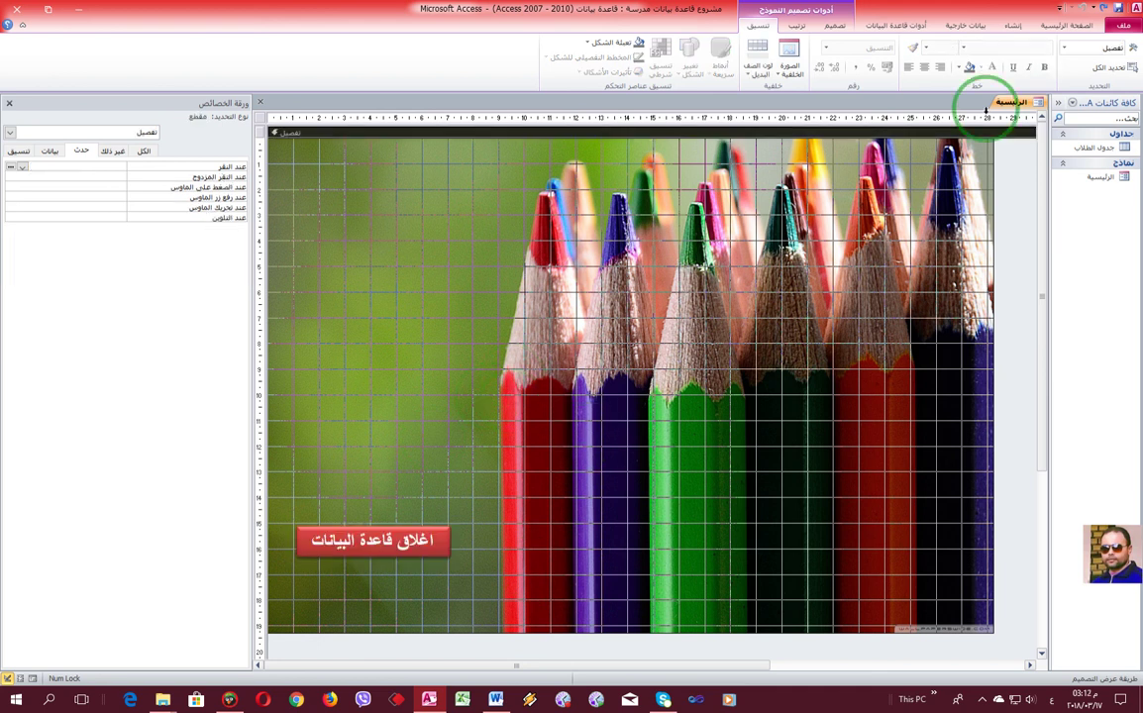
- Save the الرئيسية form and test its اغلاق قاعدة البيانات button in Form View
right_click(1008, 104)
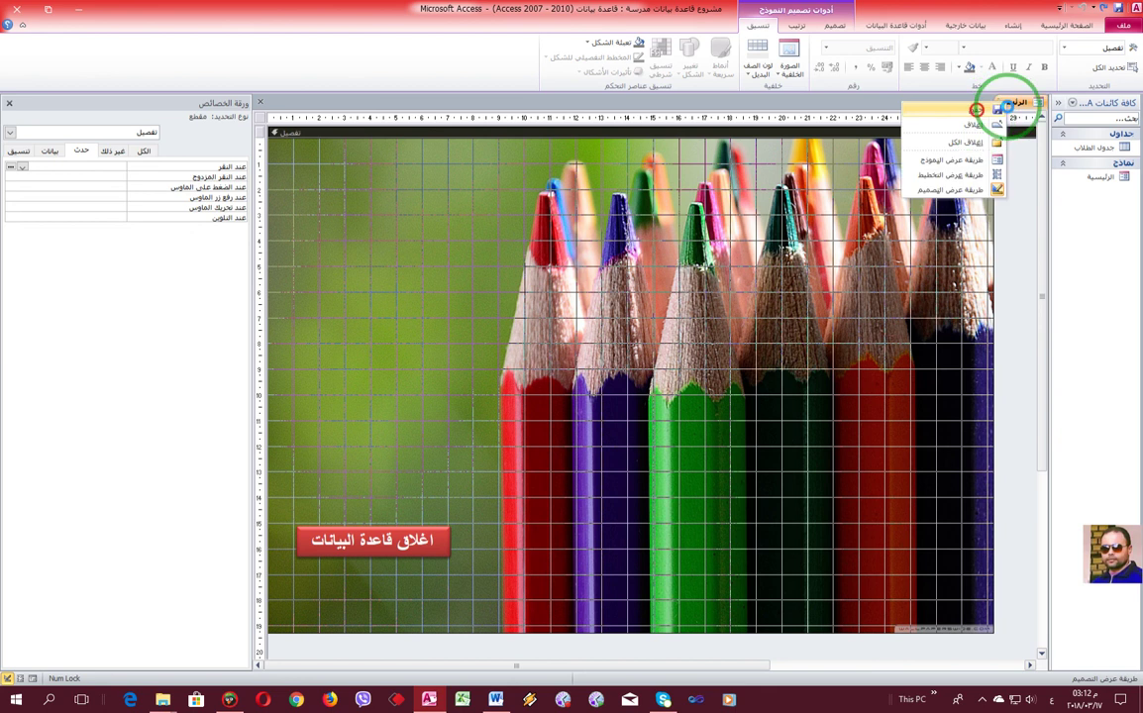
click(1012, 104)
right_click(1012, 104)
click(998, 158)
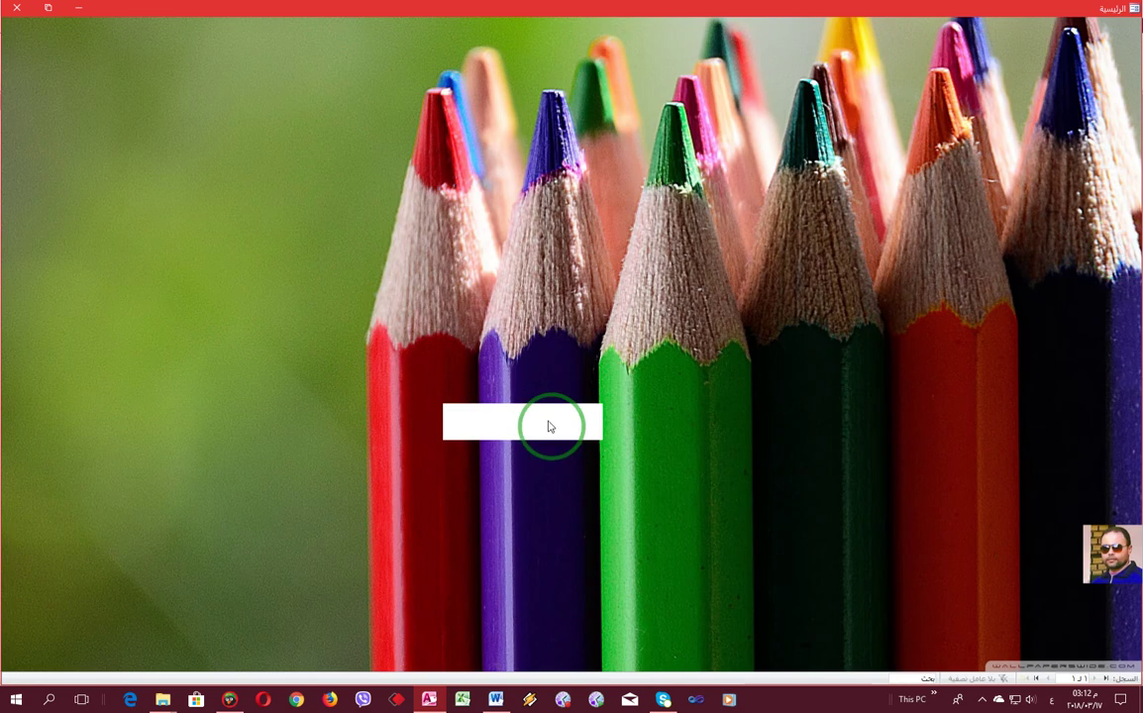
click(550, 420)
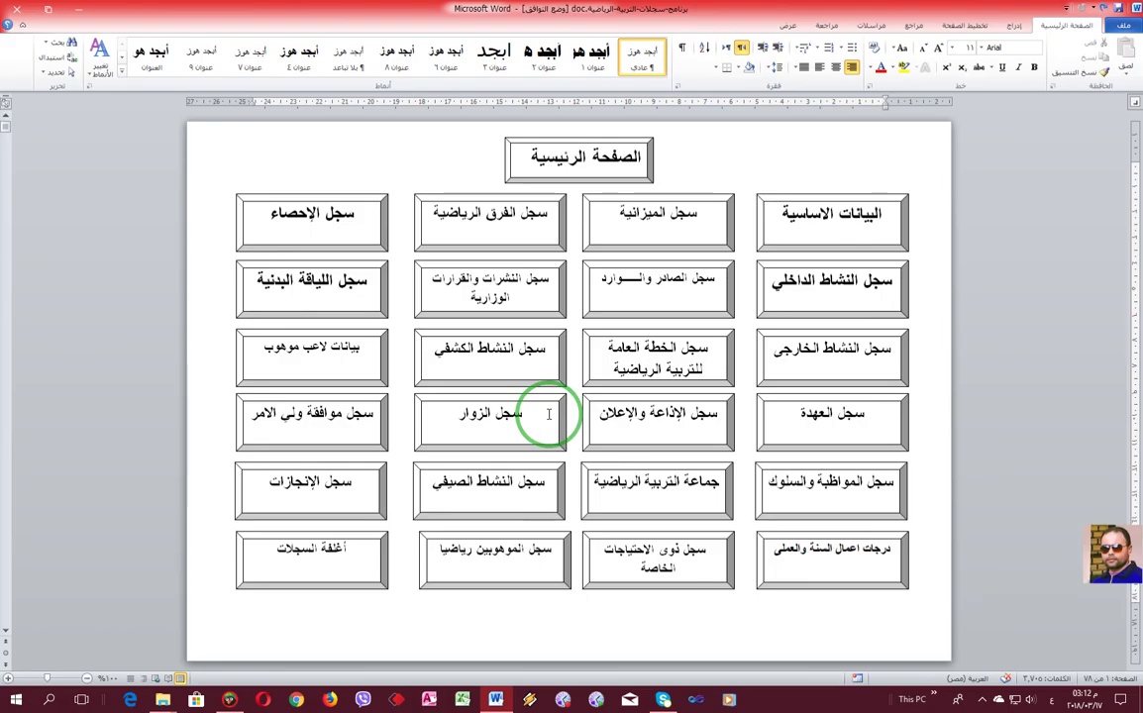
- Reopen the database file مشروع قاعدة بيانات مدرسة.accdb from its project folder and return the الرئيسية form to Design View
click(163, 699)
click(205, 647)
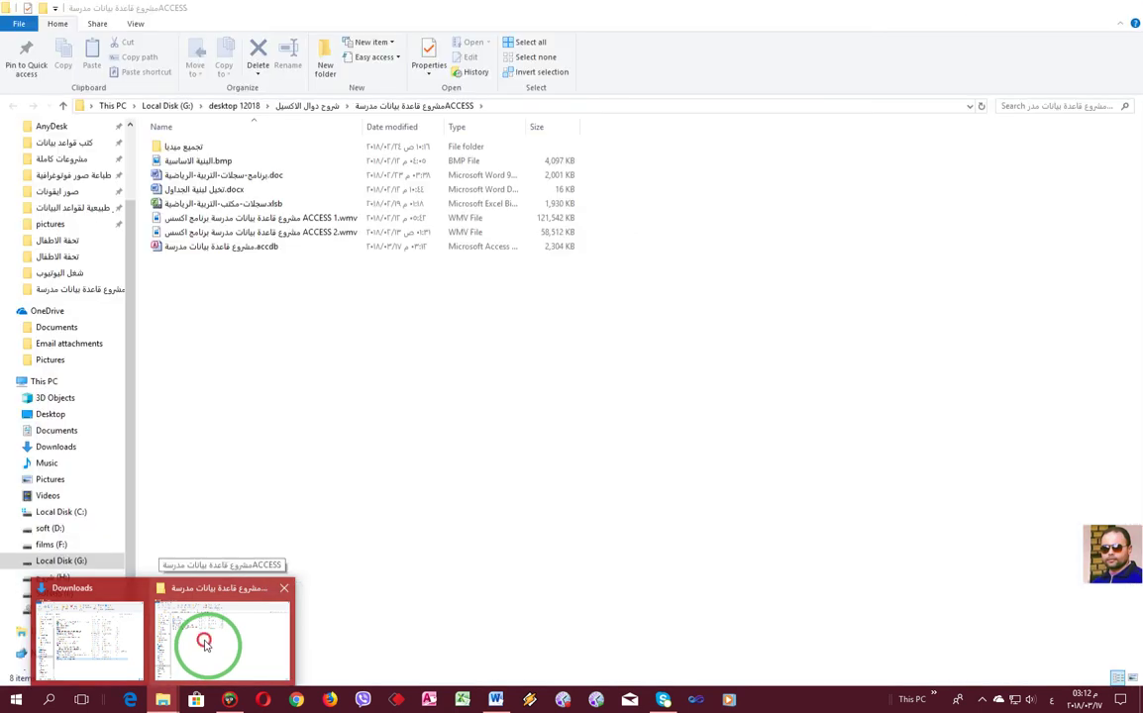
double_click(206, 247)
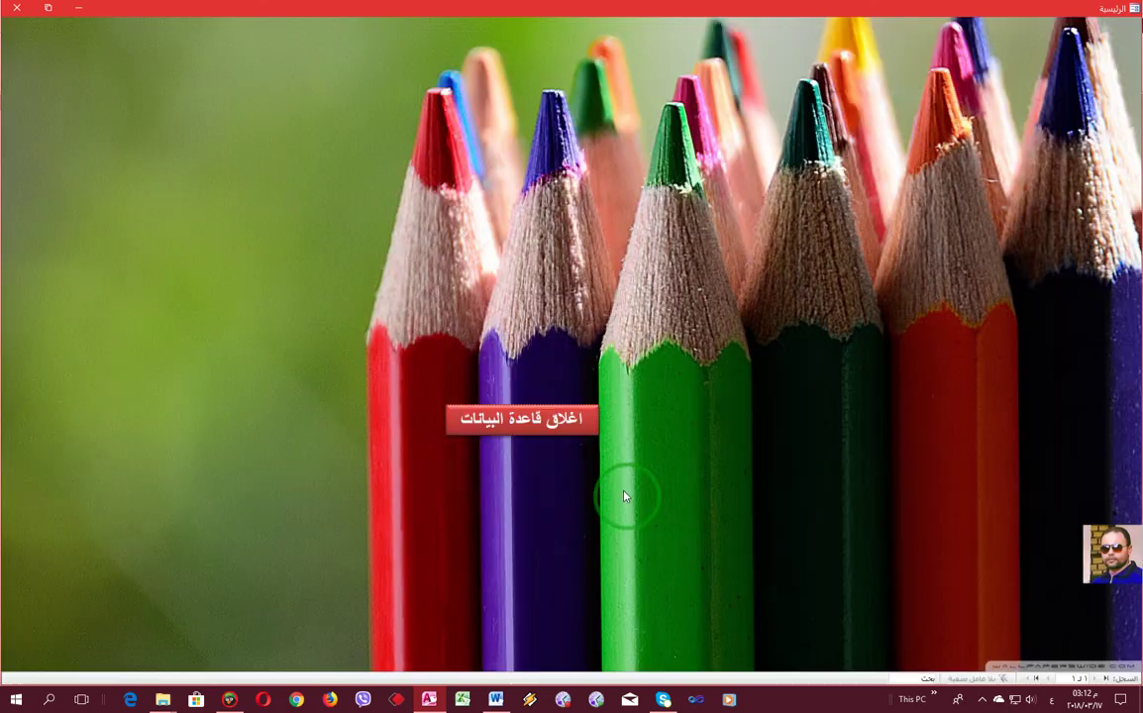
right_click(669, 125)
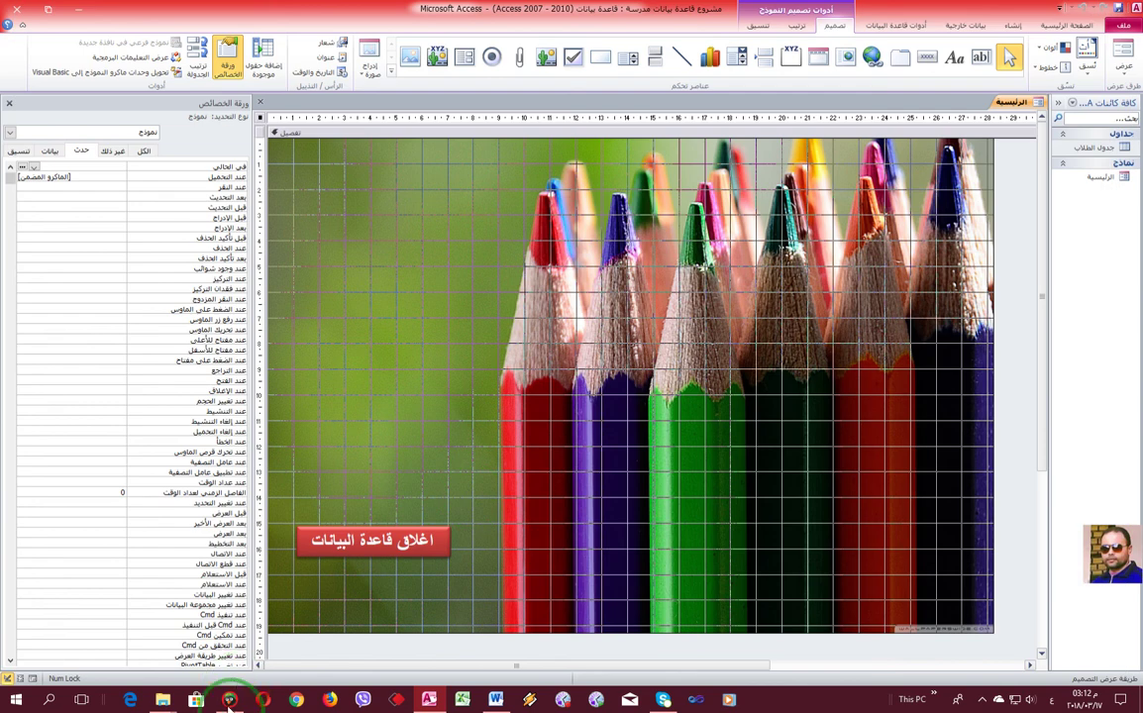
click(450, 573)
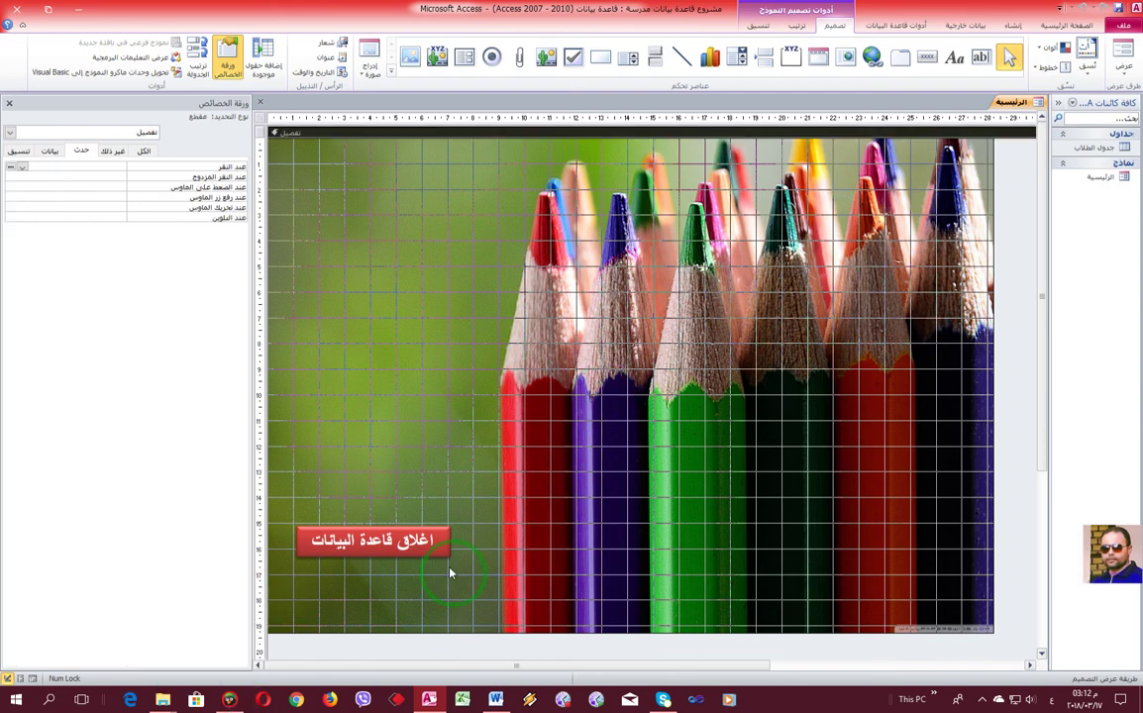
- Review the planned الصفحة الرئيسية button layout in Word and return to the Access database
click(495, 699)
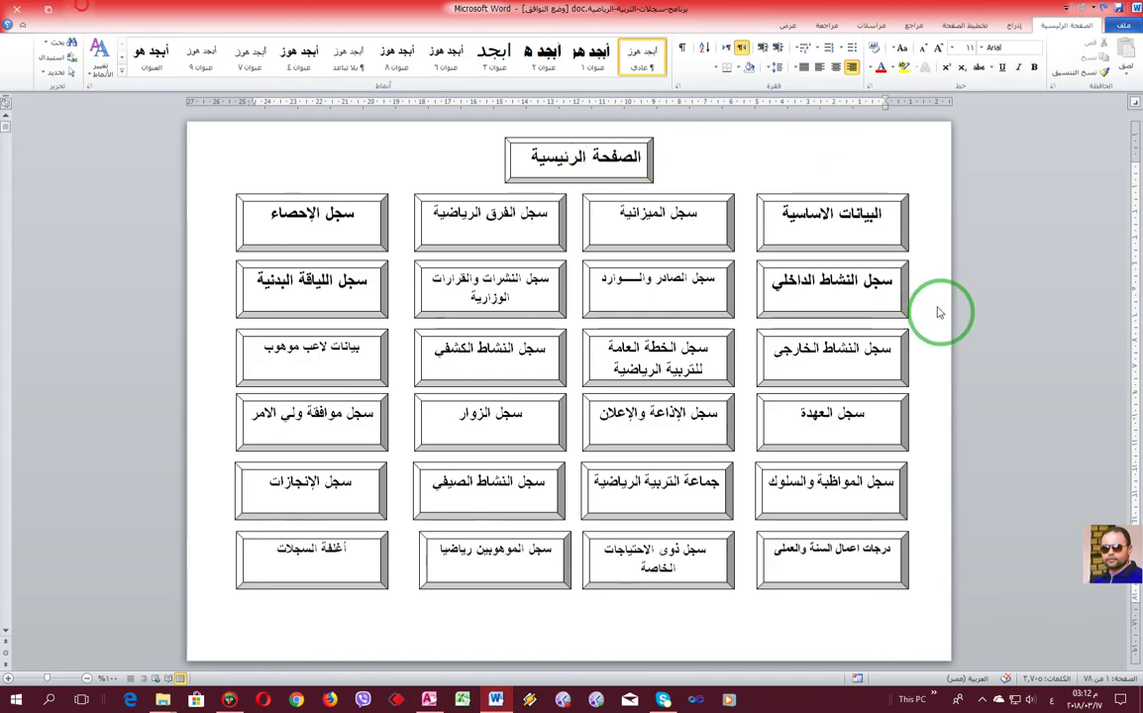
key(alt+Tab)
right_click(1093, 206)
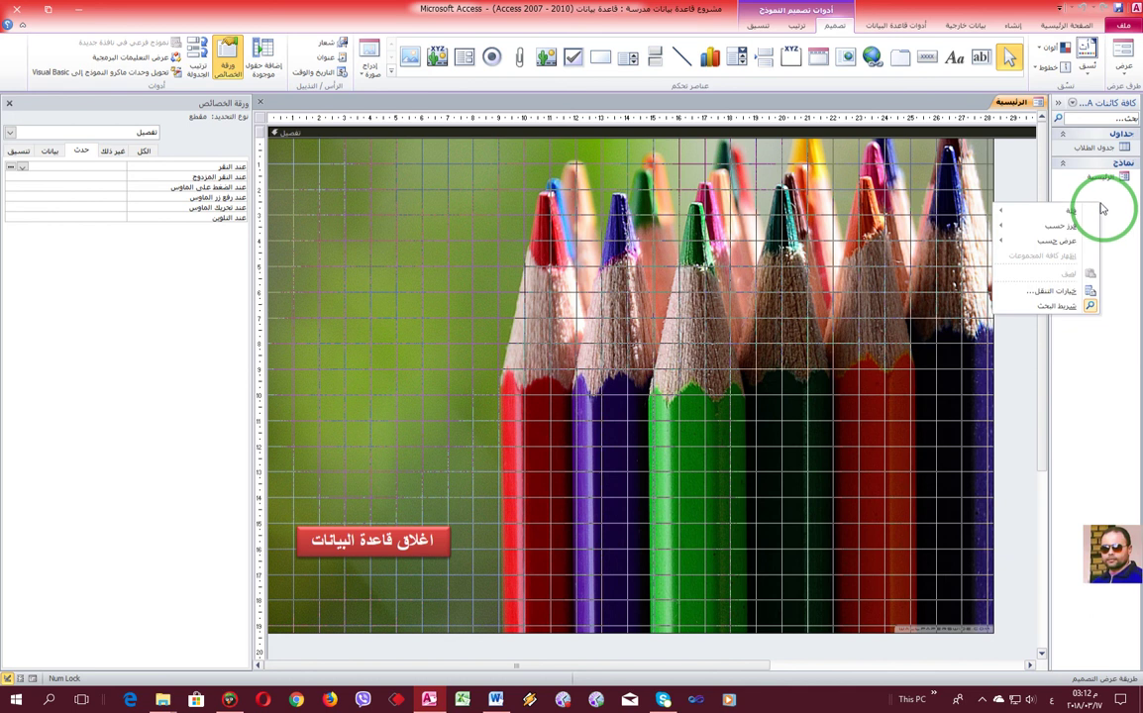
click(1133, 209)
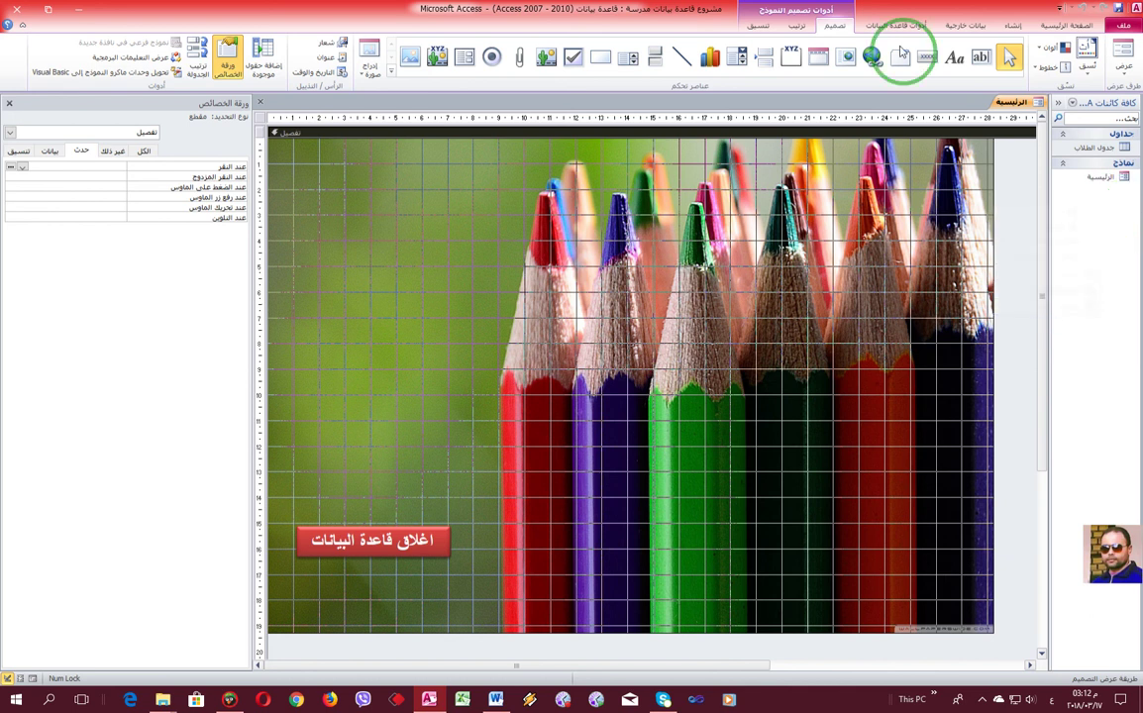
- Create a blank form in Design View and enlarge its detail area to about 28.8 cm wide and 17.9 cm high
click(1008, 27)
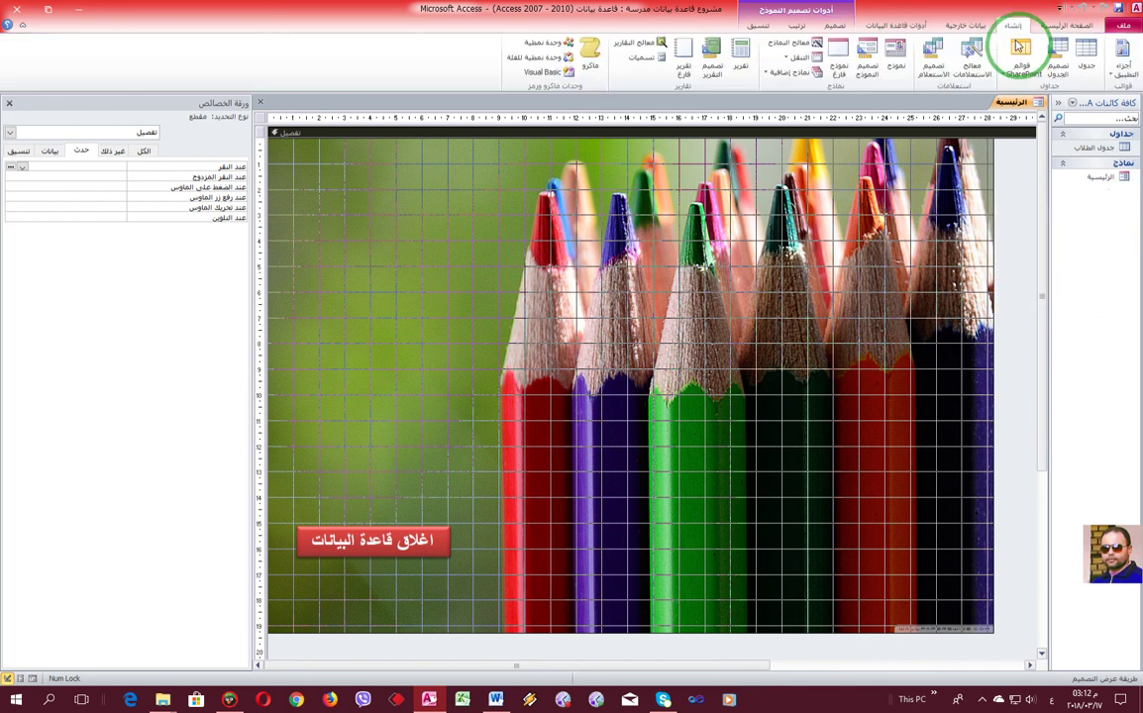
click(840, 55)
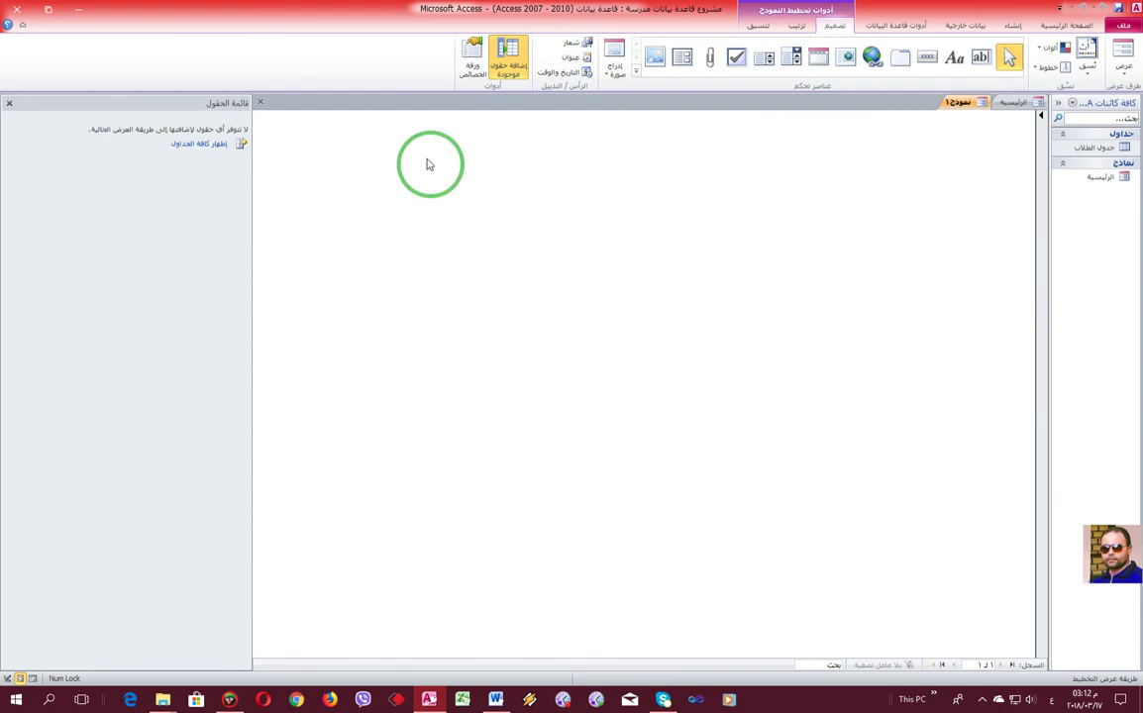
right_click(970, 103)
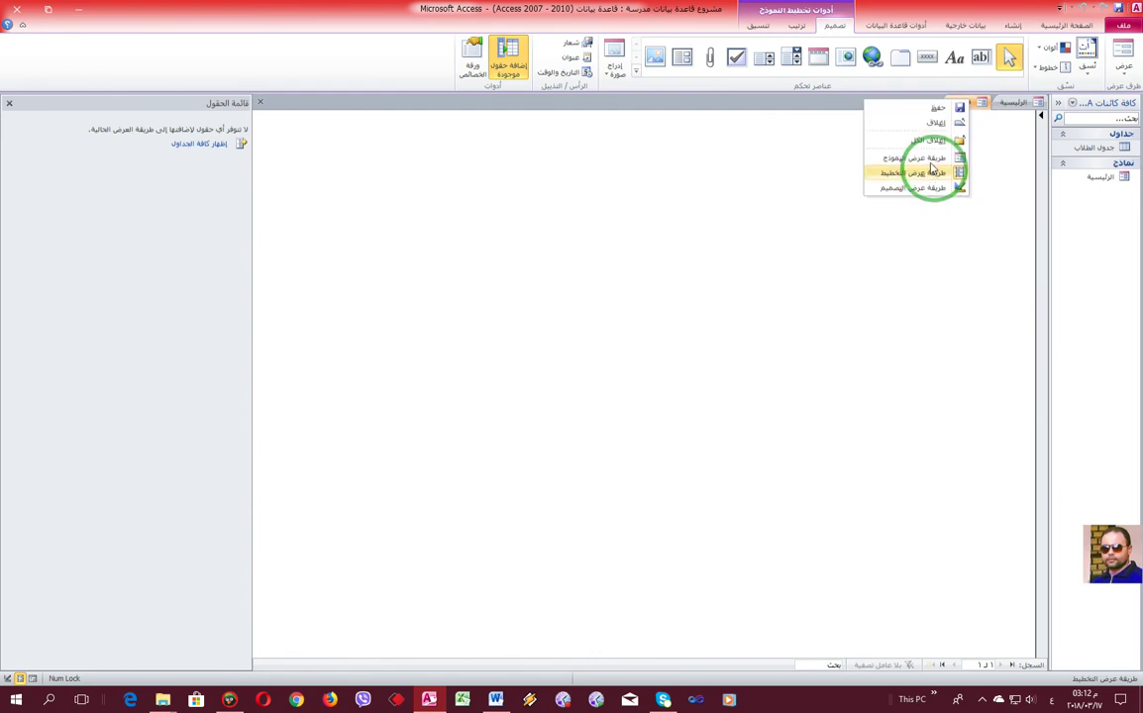
click(932, 189)
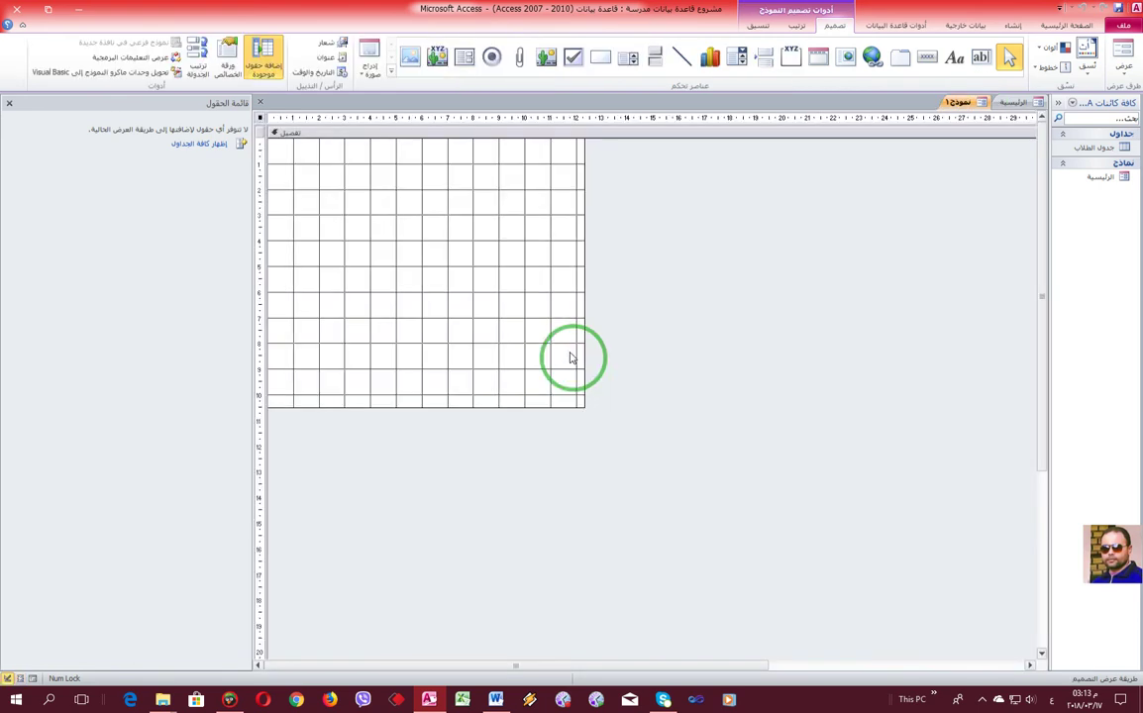
drag(583, 406, 990, 582)
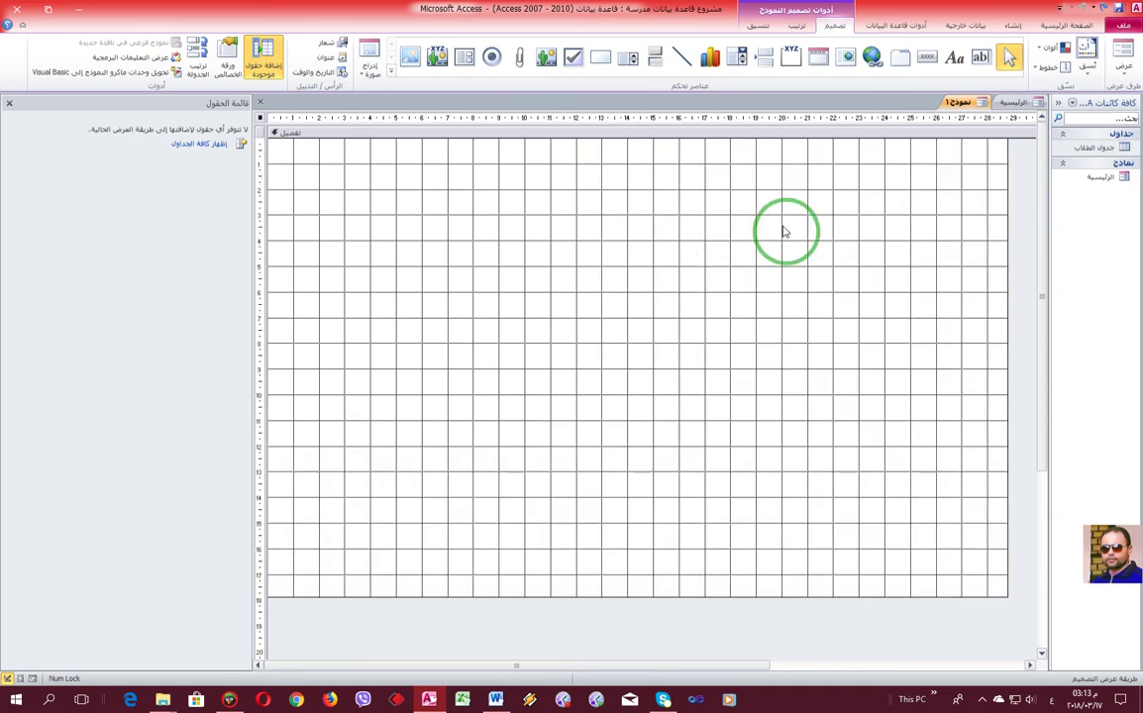
- Save the new form under the name سجلات التربية الرياضية
right_click(967, 102)
click(946, 113)
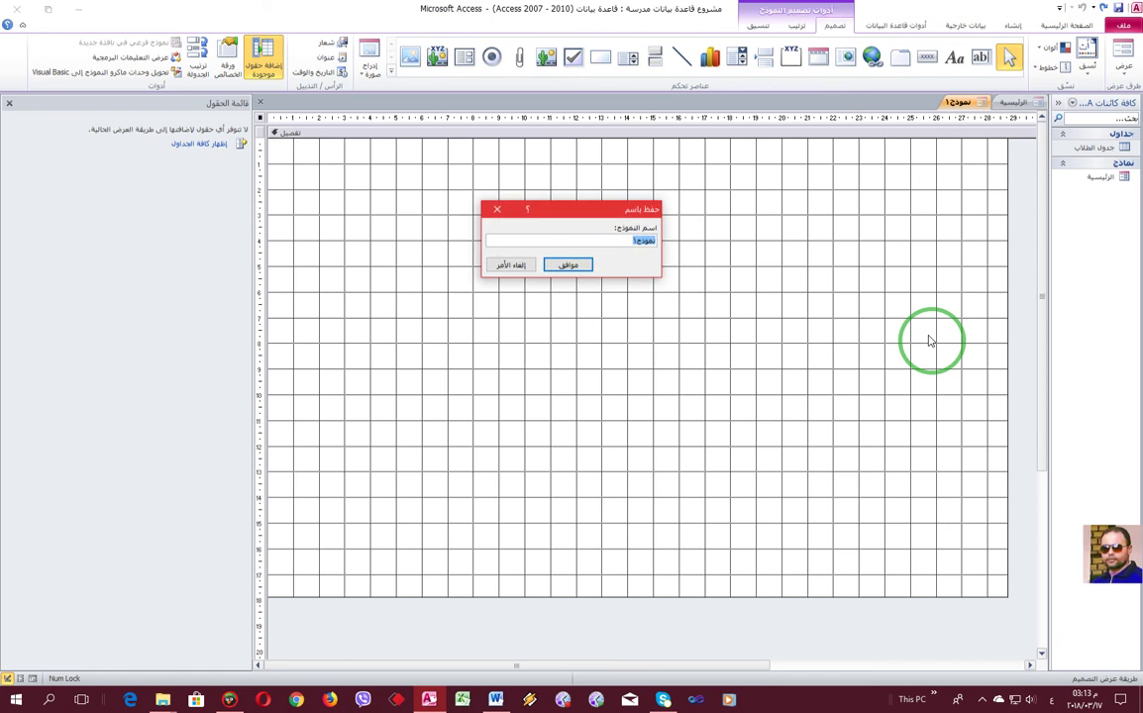
text(سجلات الت)
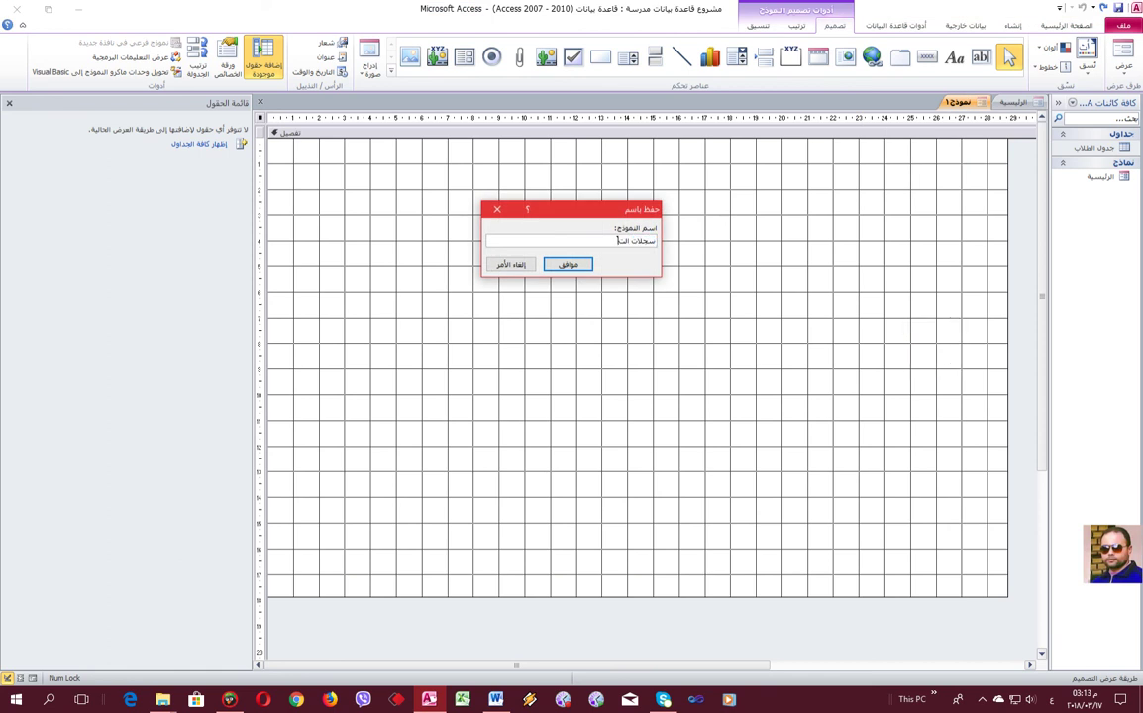
text(ربية الرياضية)
click(568, 267)
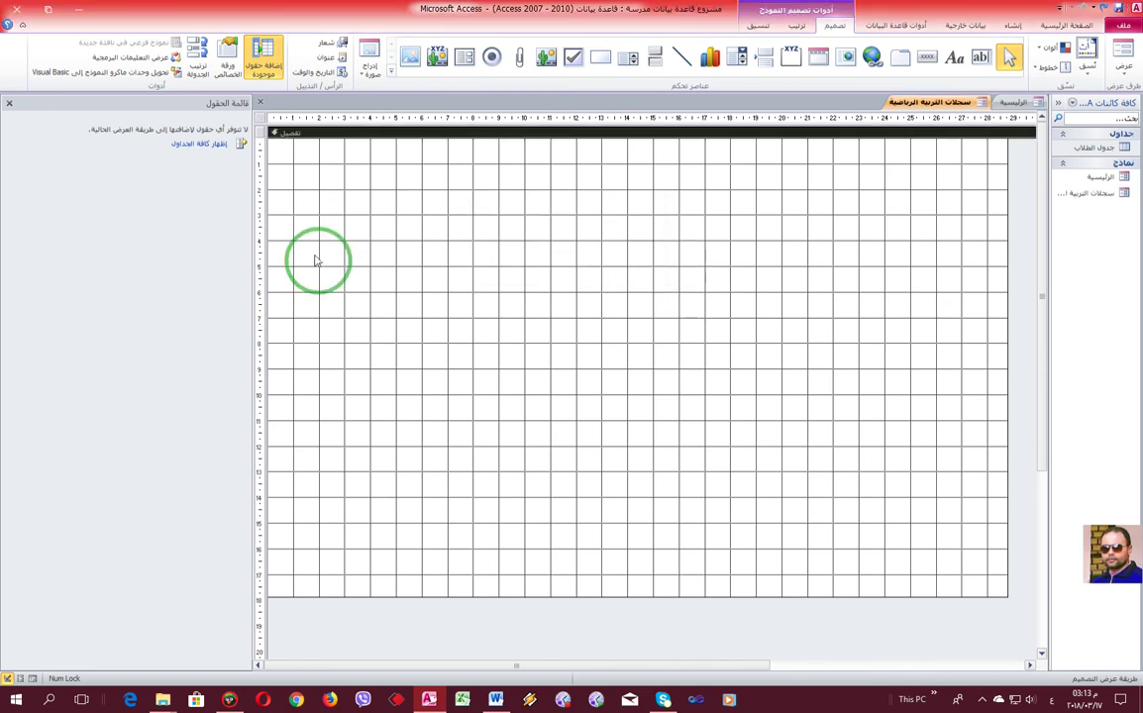
- Display the سجلات التربية الرياضية form's own format properties and open the file chooser for its background picture
click(226, 58)
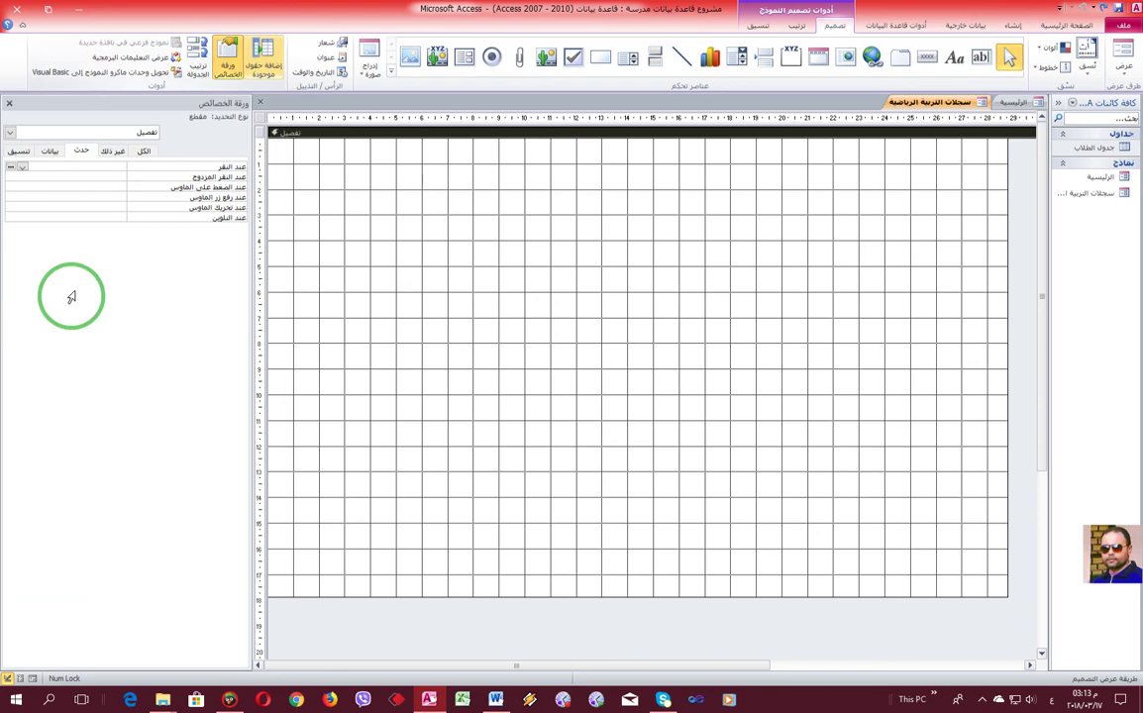
click(18, 150)
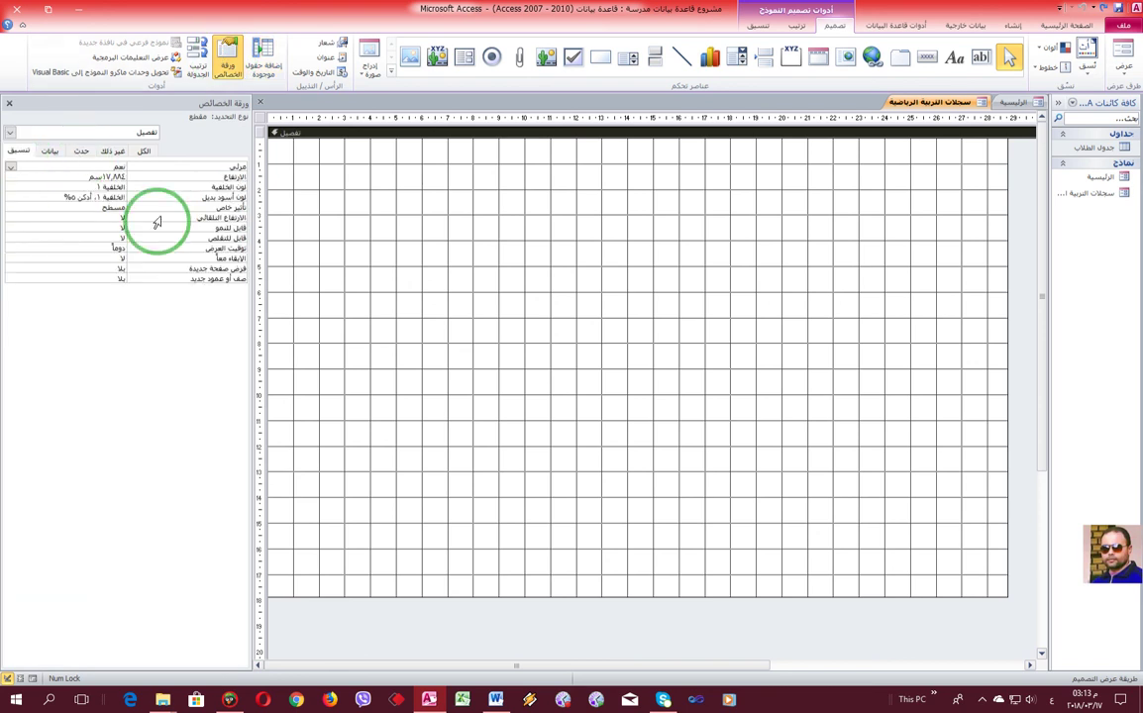
click(102, 130)
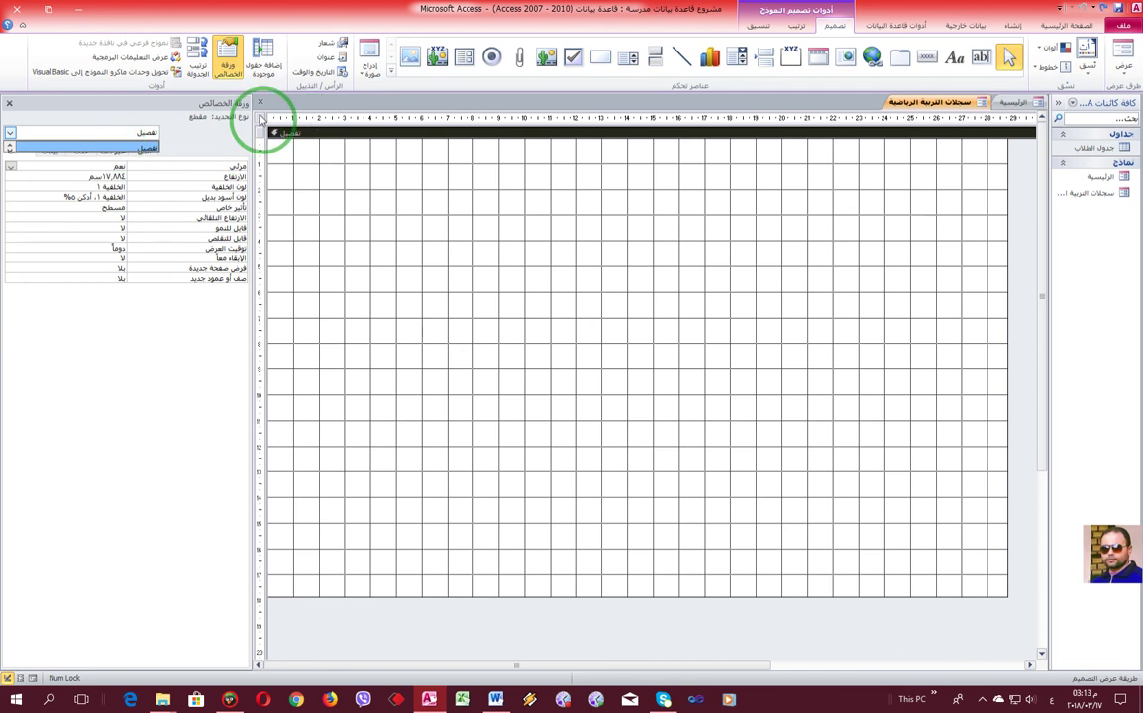
click(271, 128)
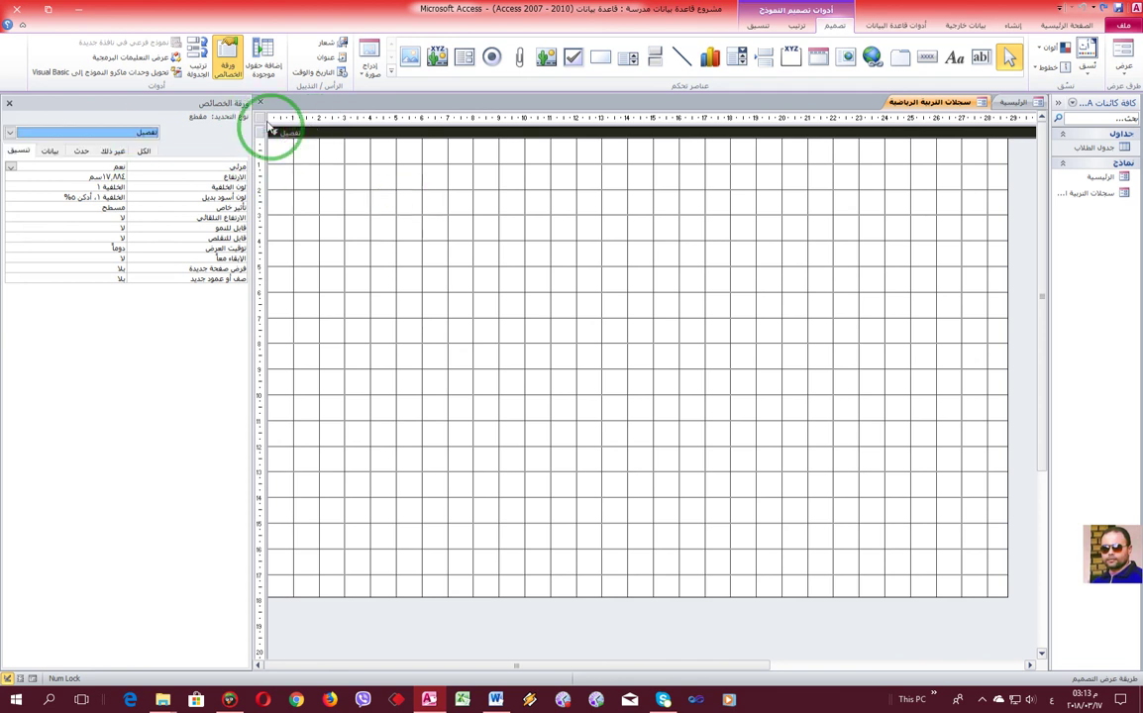
click(262, 119)
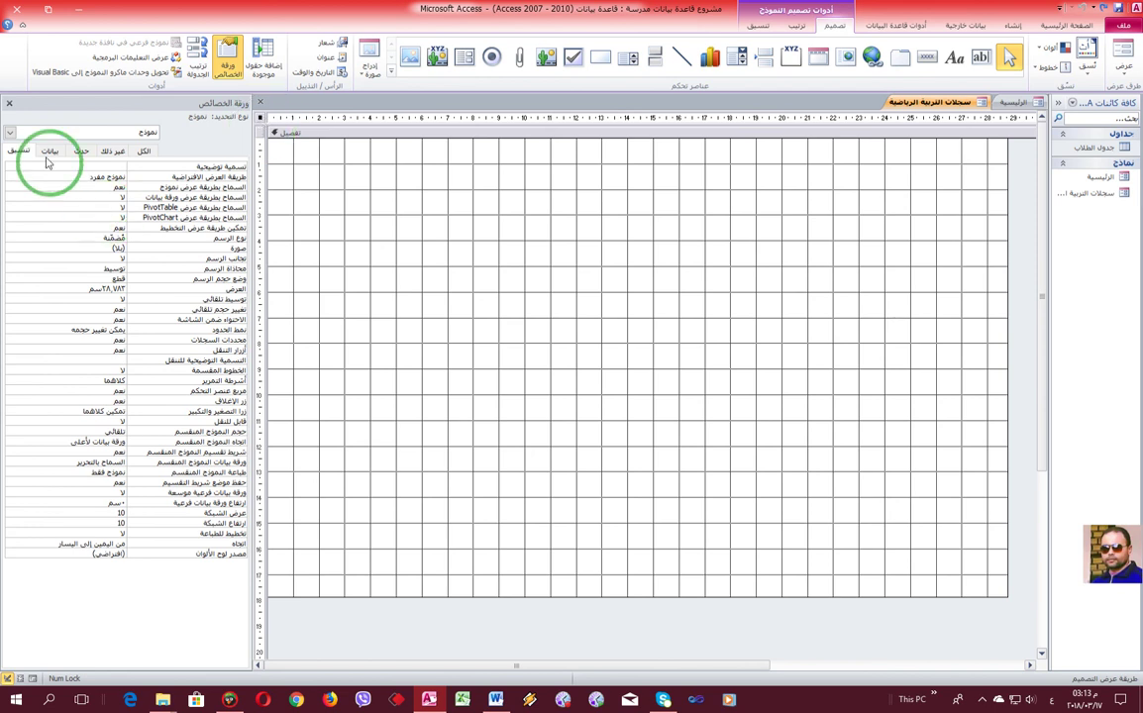
click(56, 248)
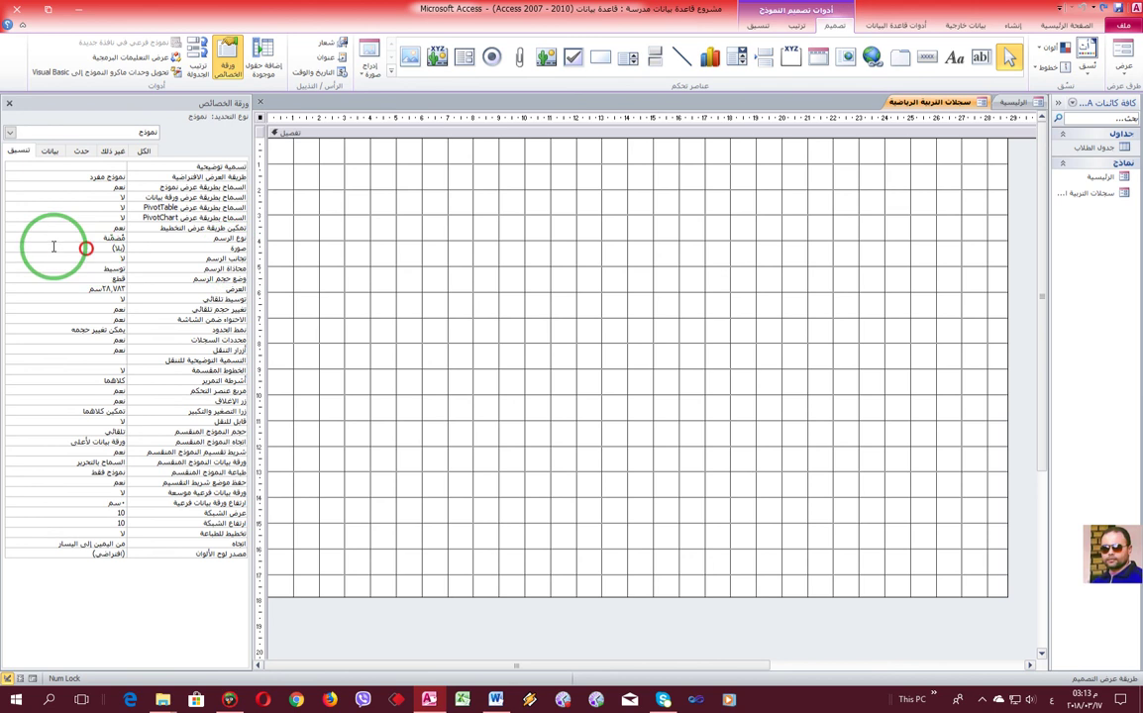
click(12, 248)
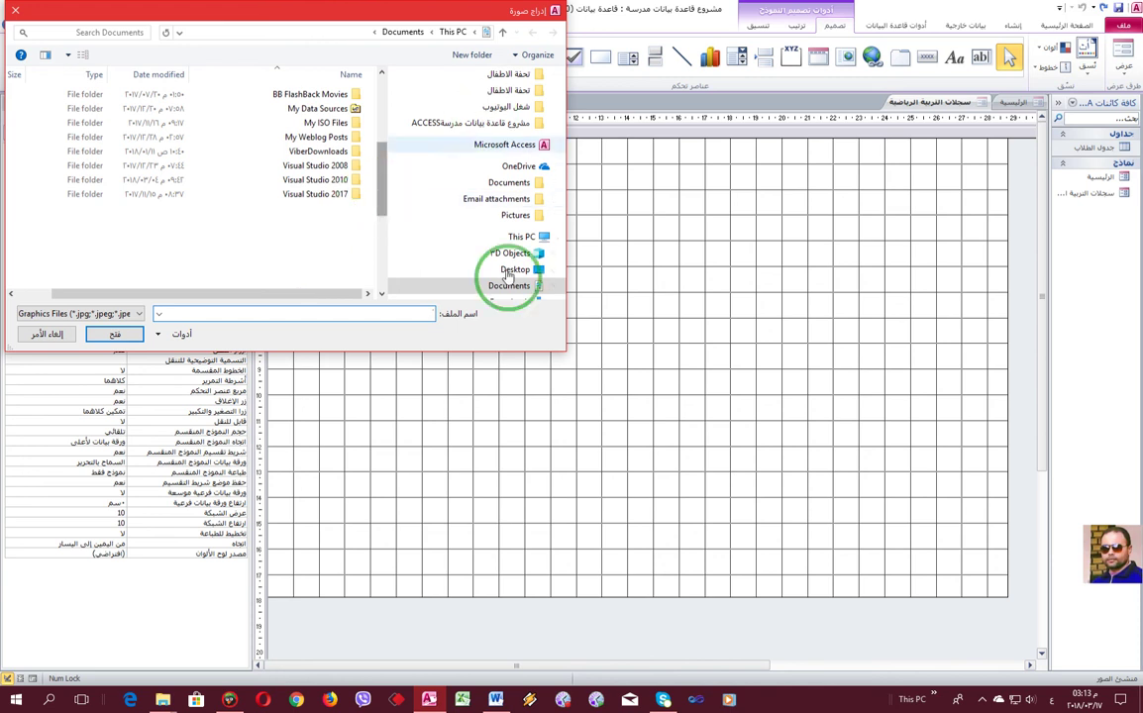
- Set HH (72).jpg from the fantasy pictures subfolder of the خلفيات folder as the form's background picture
click(477, 267)
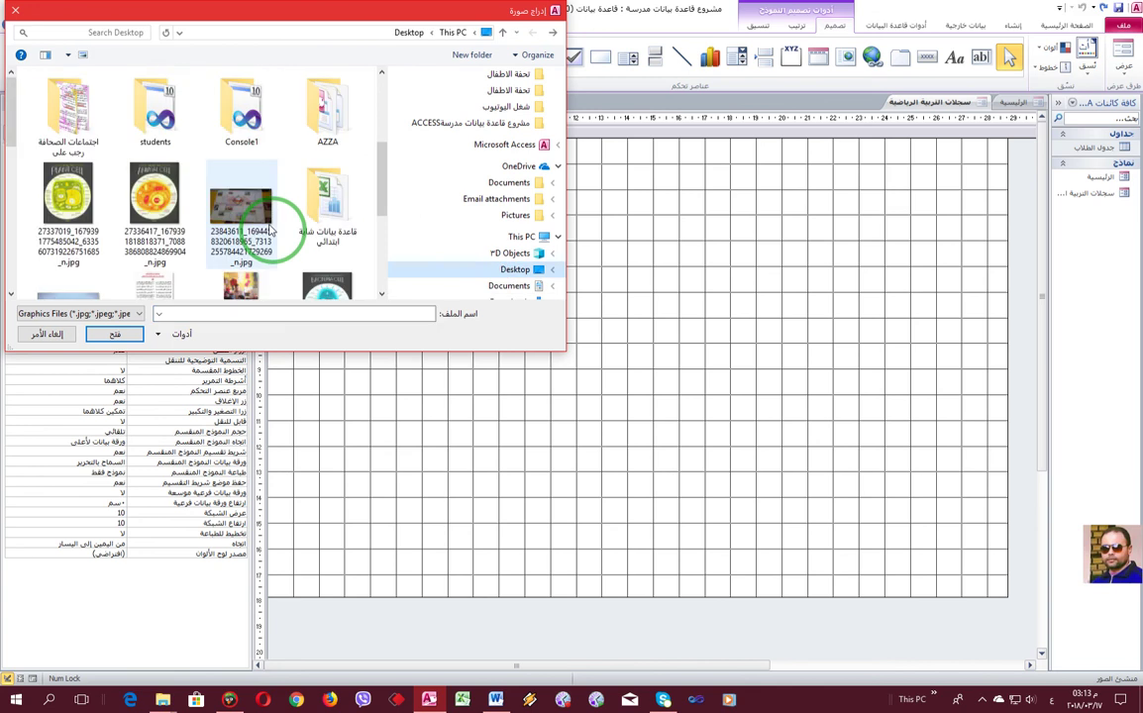
scroll(255, 225, down, 5)
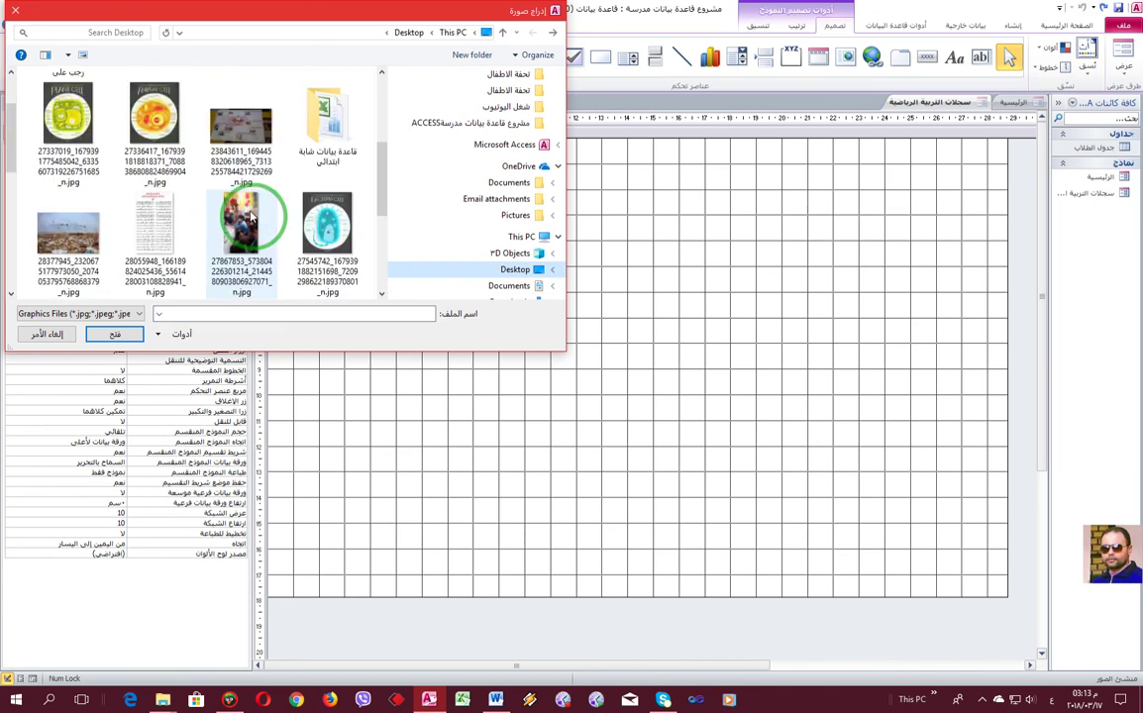
double_click(168, 242)
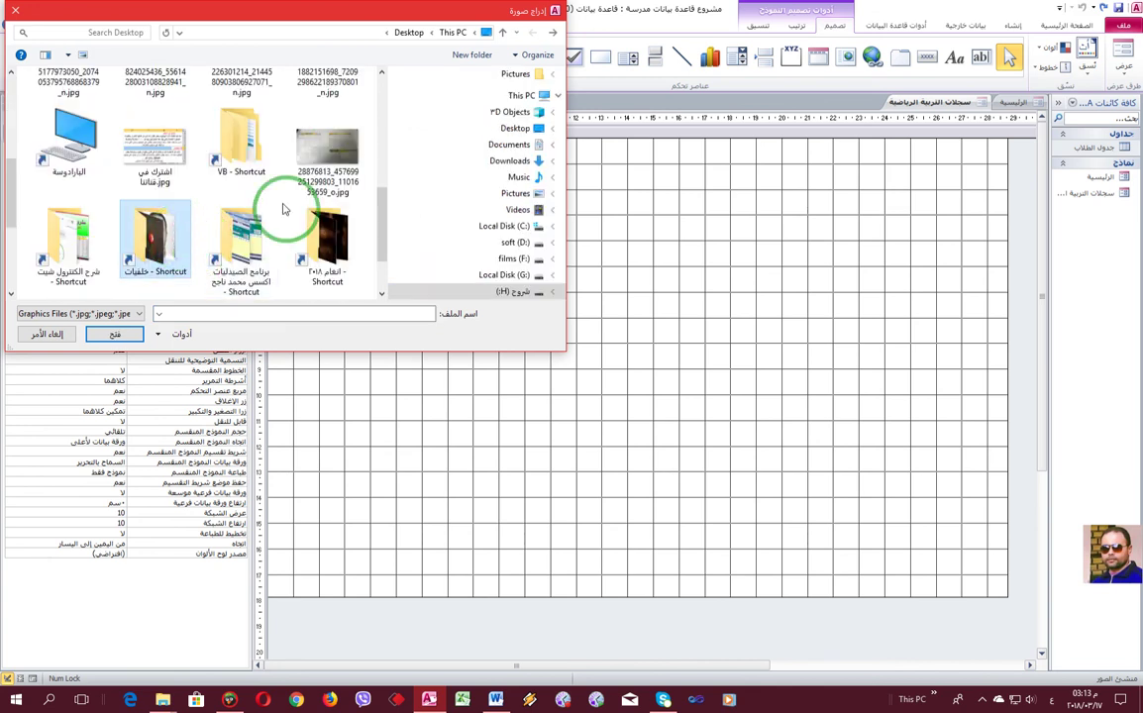
double_click(58, 104)
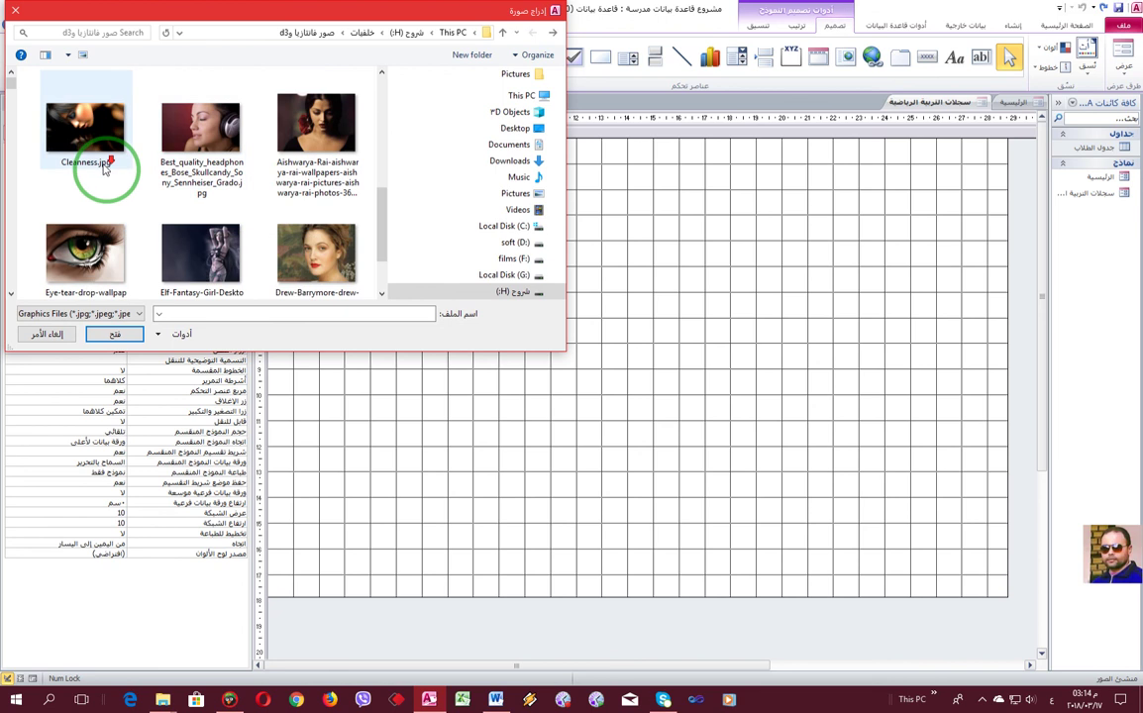
scroll(104, 168, down, 8)
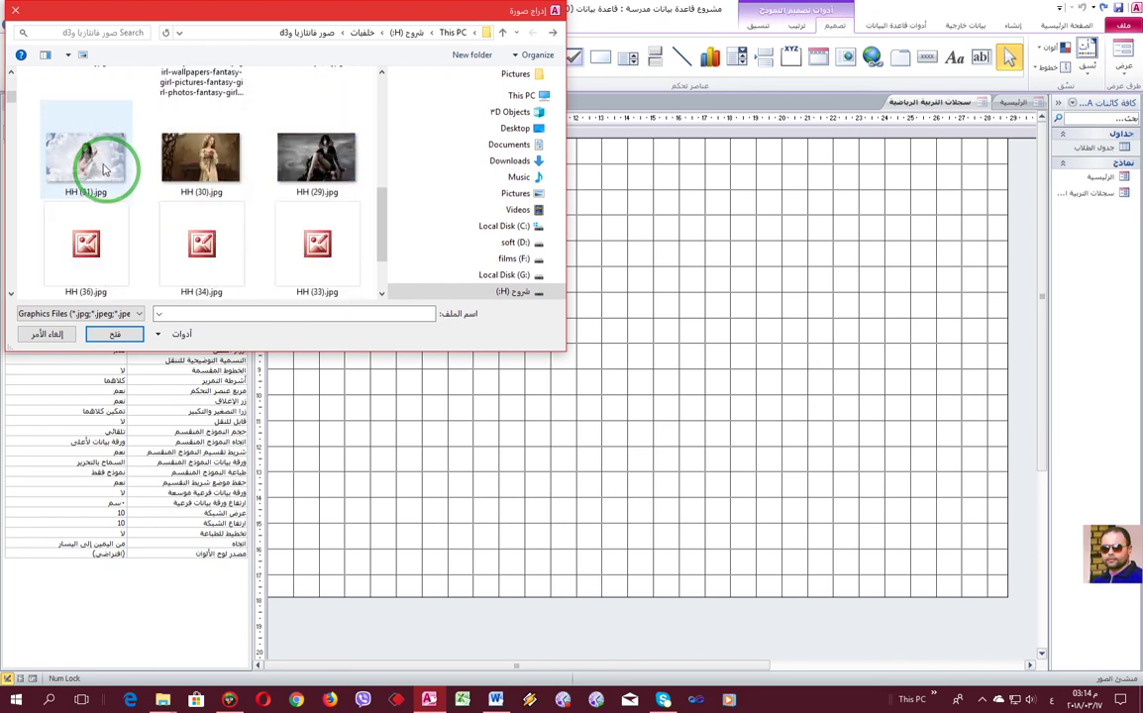
scroll(104, 168, down, 4)
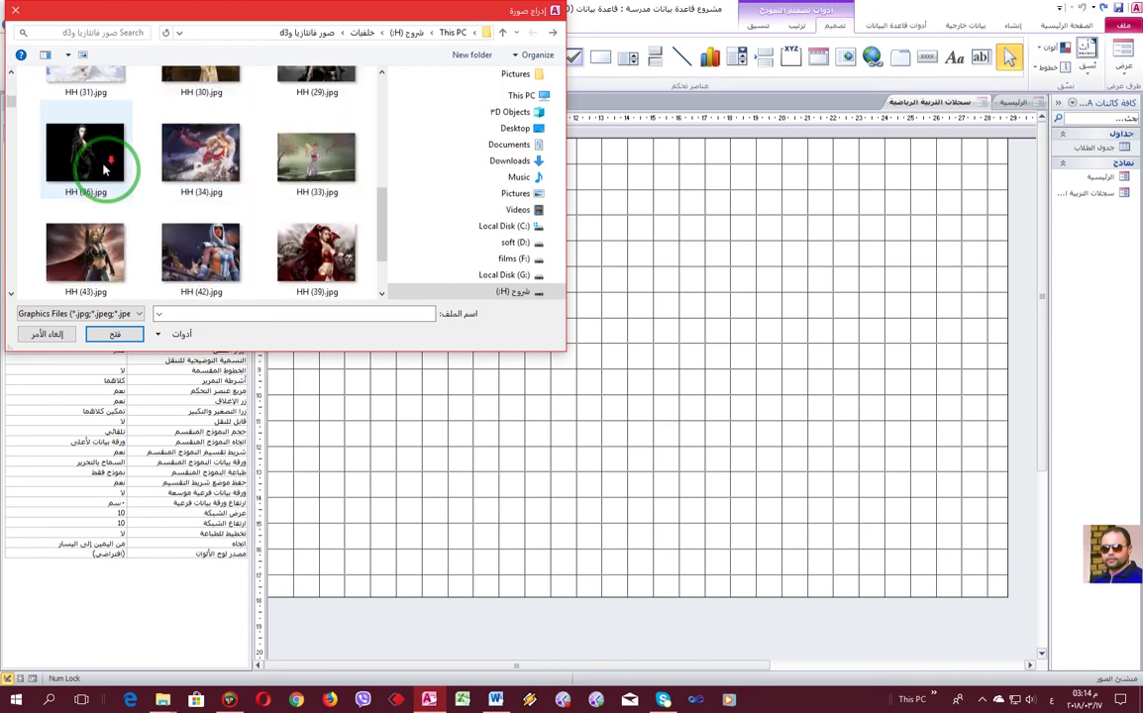
scroll(104, 168, down, 6)
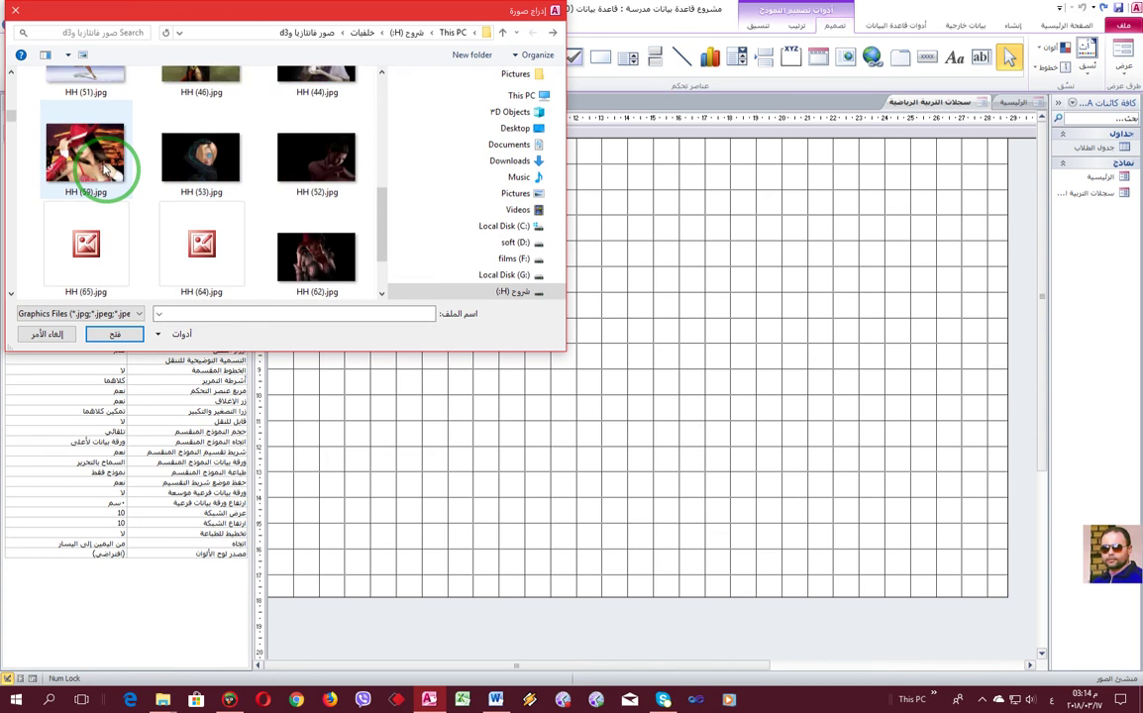
scroll(104, 168, down, 6)
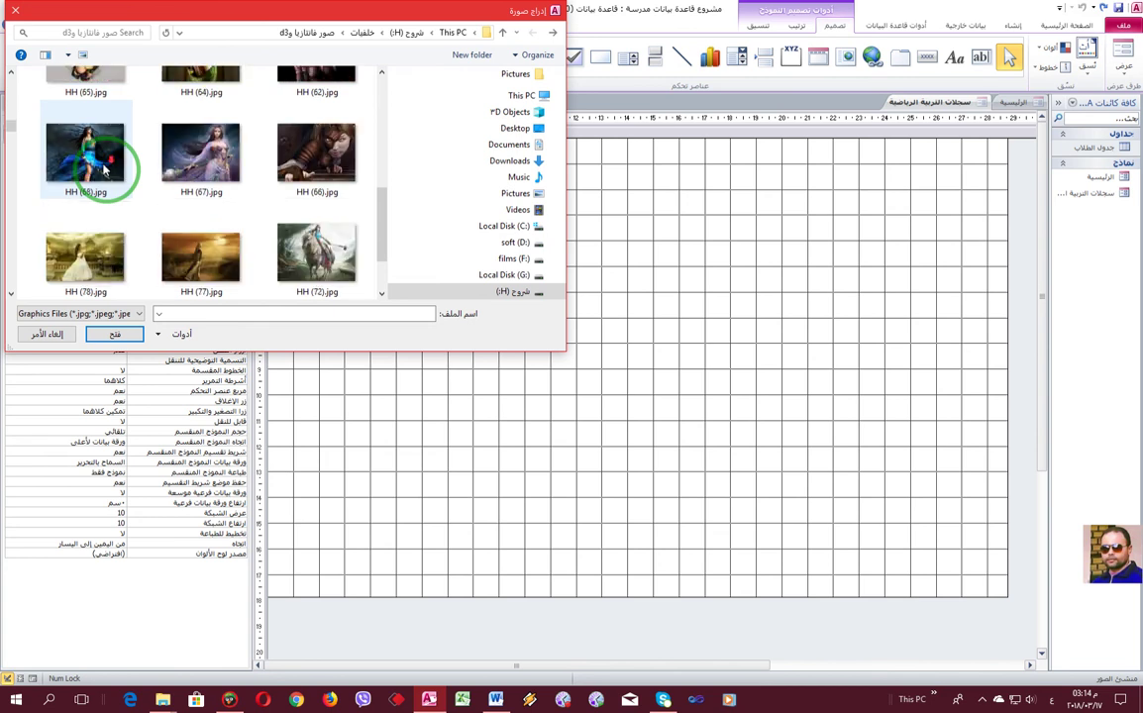
click(340, 151)
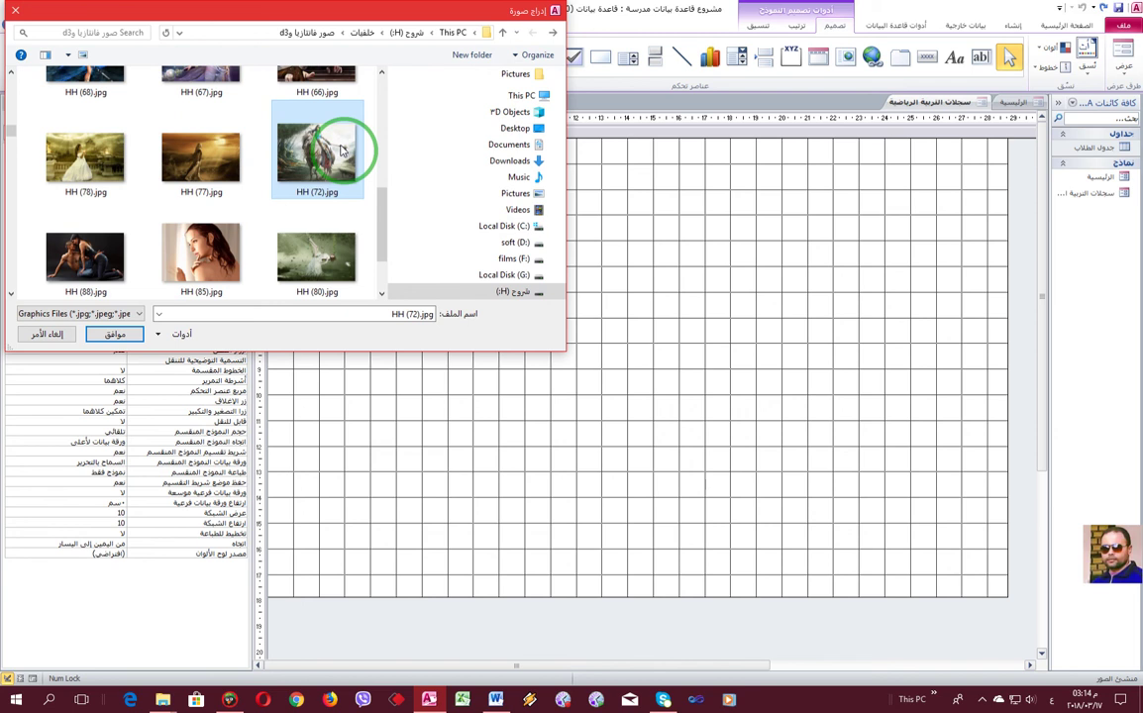
double_click(340, 151)
click(818, 377)
click(769, 392)
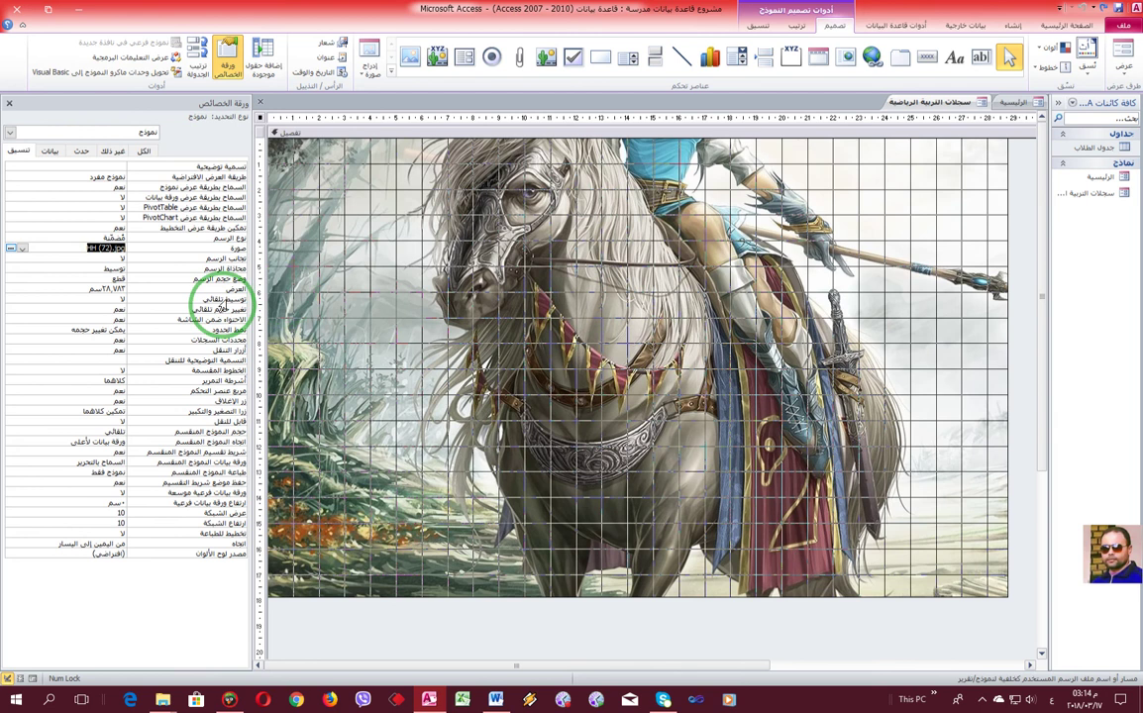
- Set the background picture's size mode (وضع حجم الرسم) to stretch (تمدد)
click(102, 280)
click(11, 280)
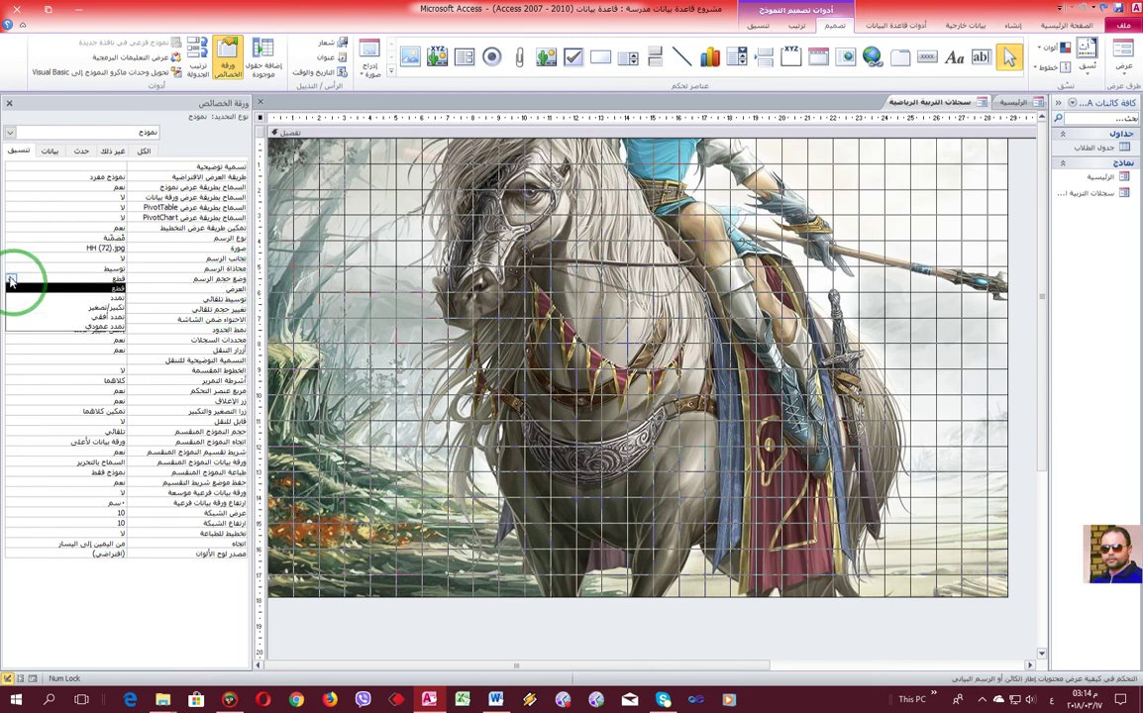
click(94, 306)
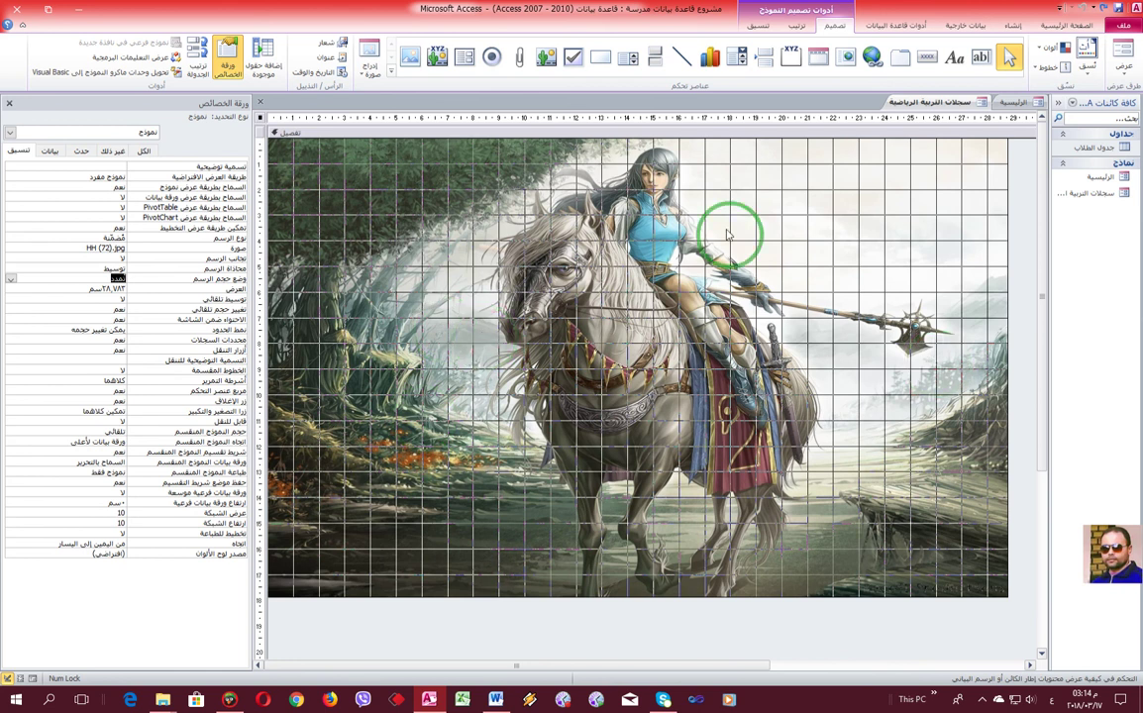
- Preview the stretched background in Form View and return the form to Design View
right_click(929, 104)
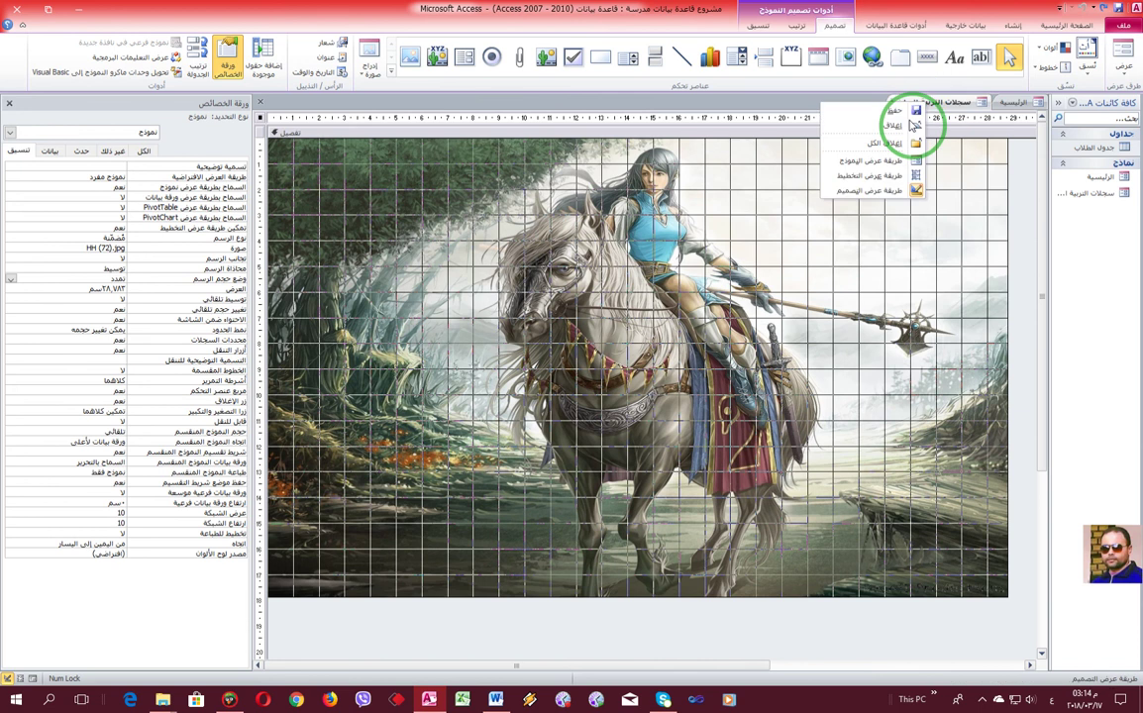
click(900, 161)
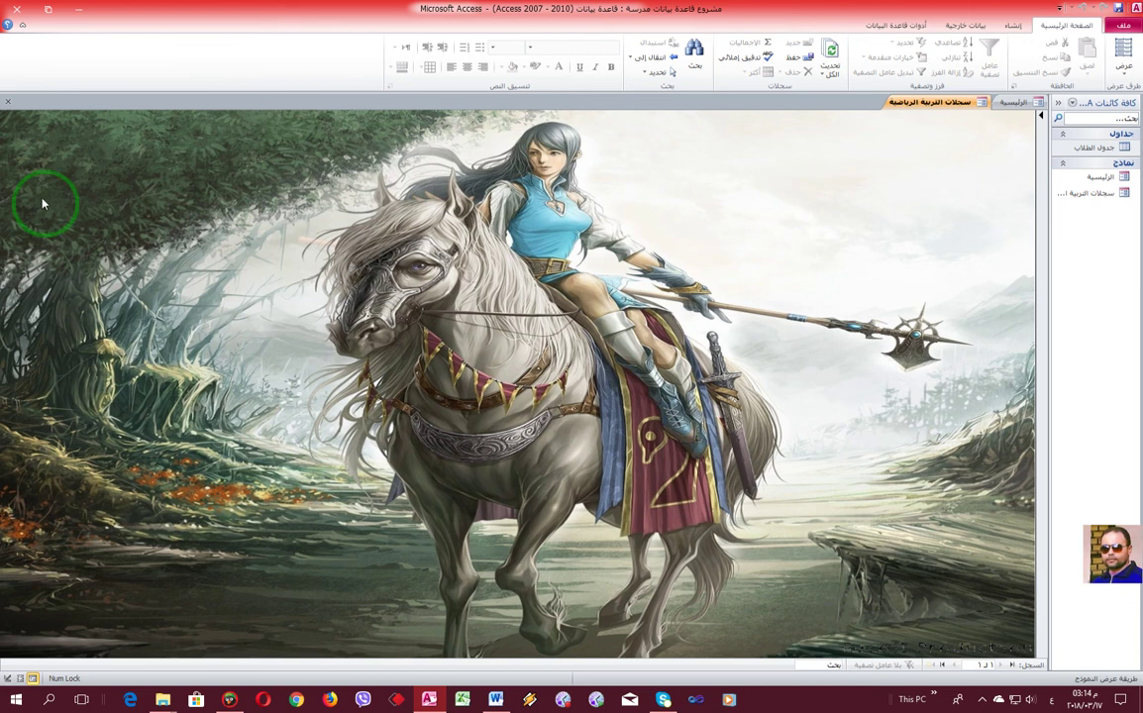
right_click(948, 105)
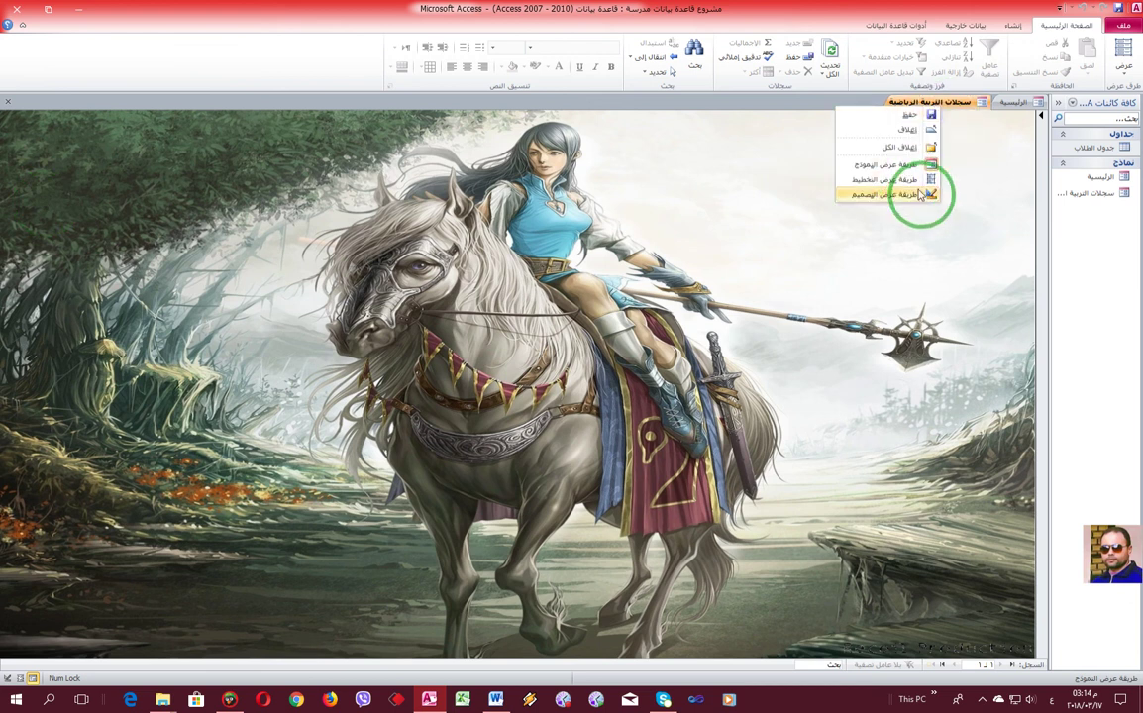
click(919, 195)
- Set both the form's Pop Up (منبثق) and Modal (شكلي أو مشروط) properties to نعم
click(109, 150)
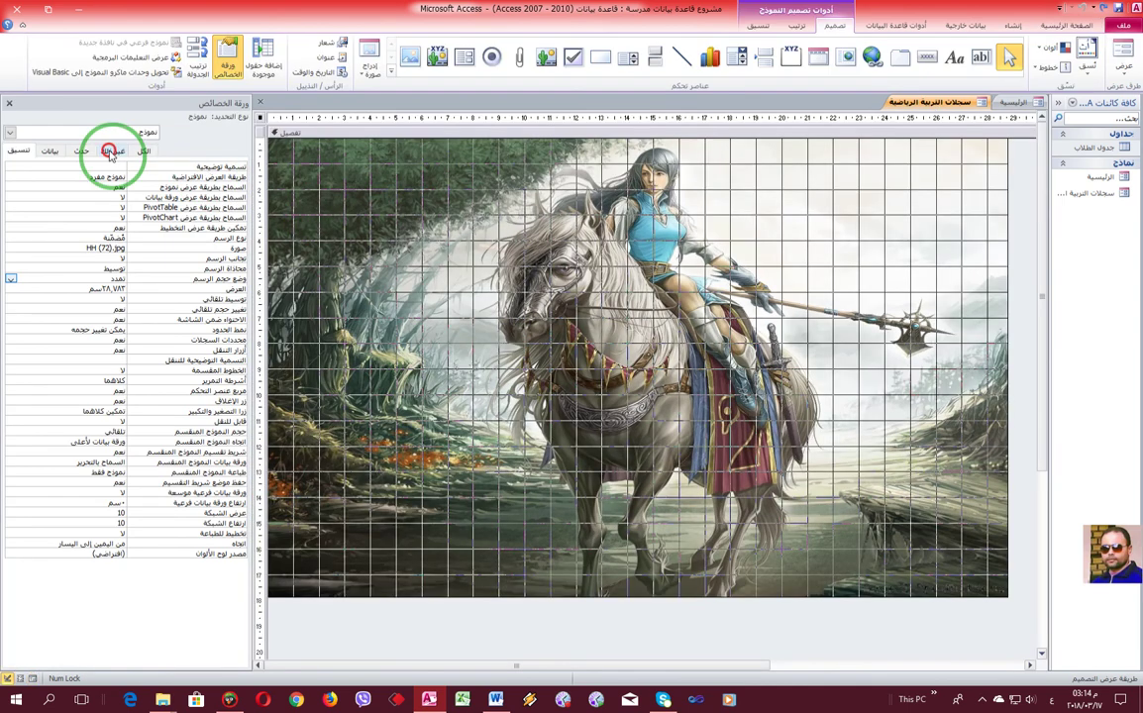
double_click(102, 164)
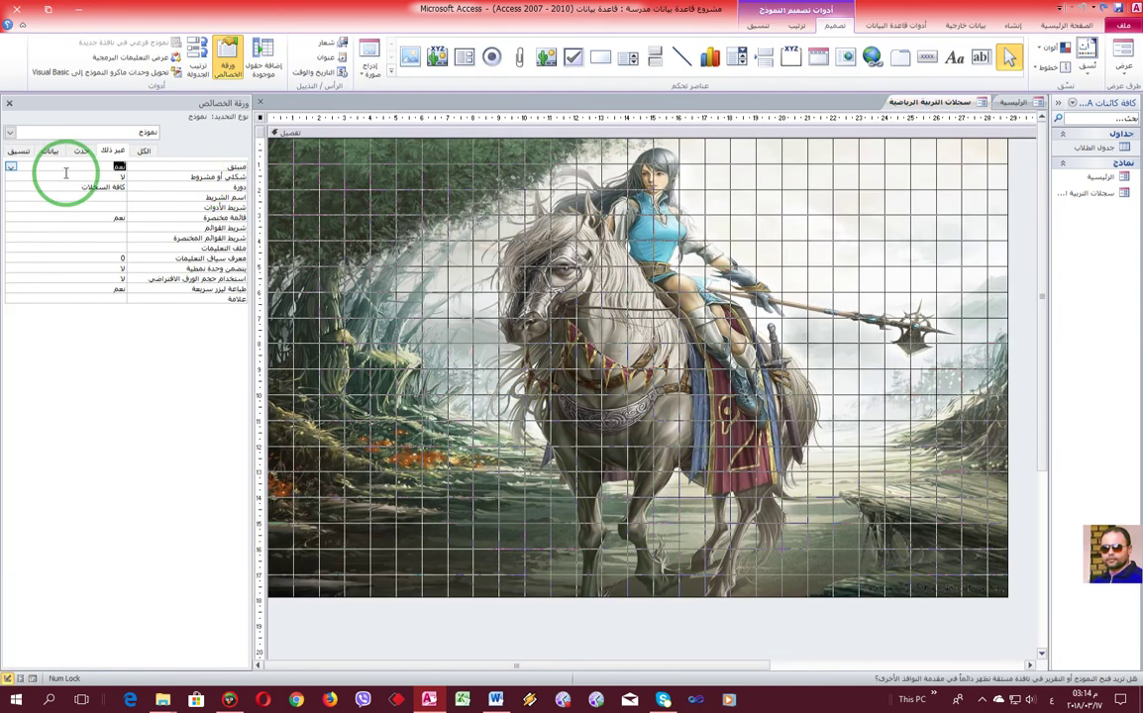
click(64, 172)
click(65, 174)
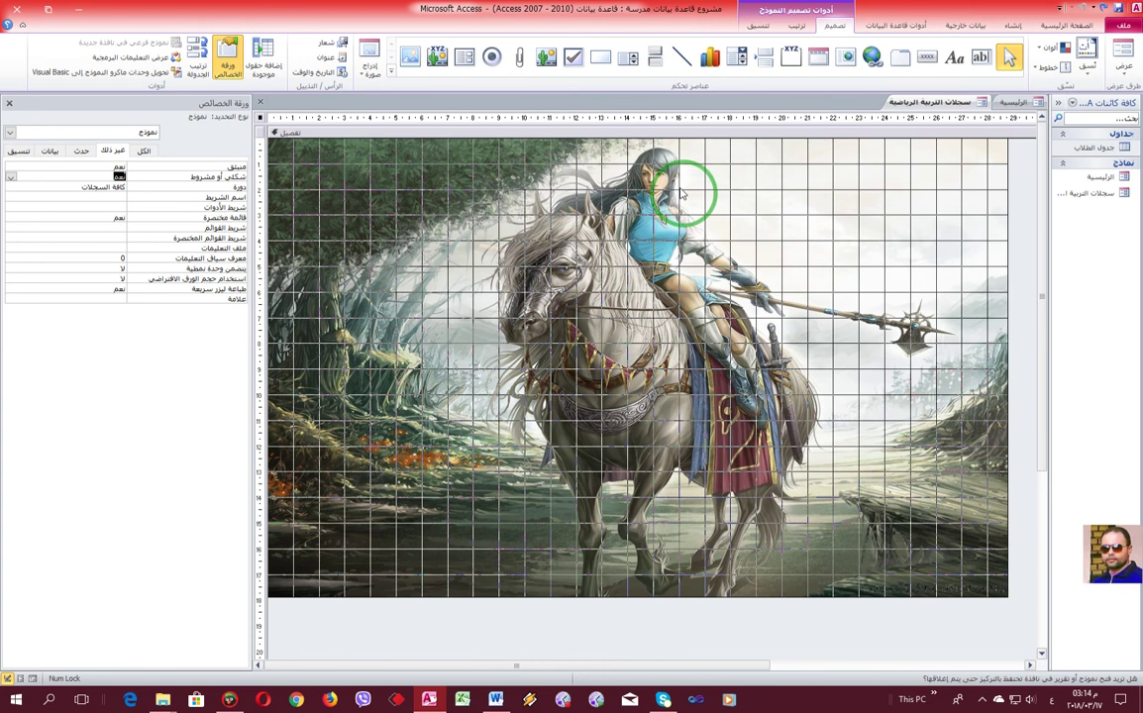
- Preview سجلات التربية الرياضية as a pop-up window in Form View and return it to Design View
right_click(930, 105)
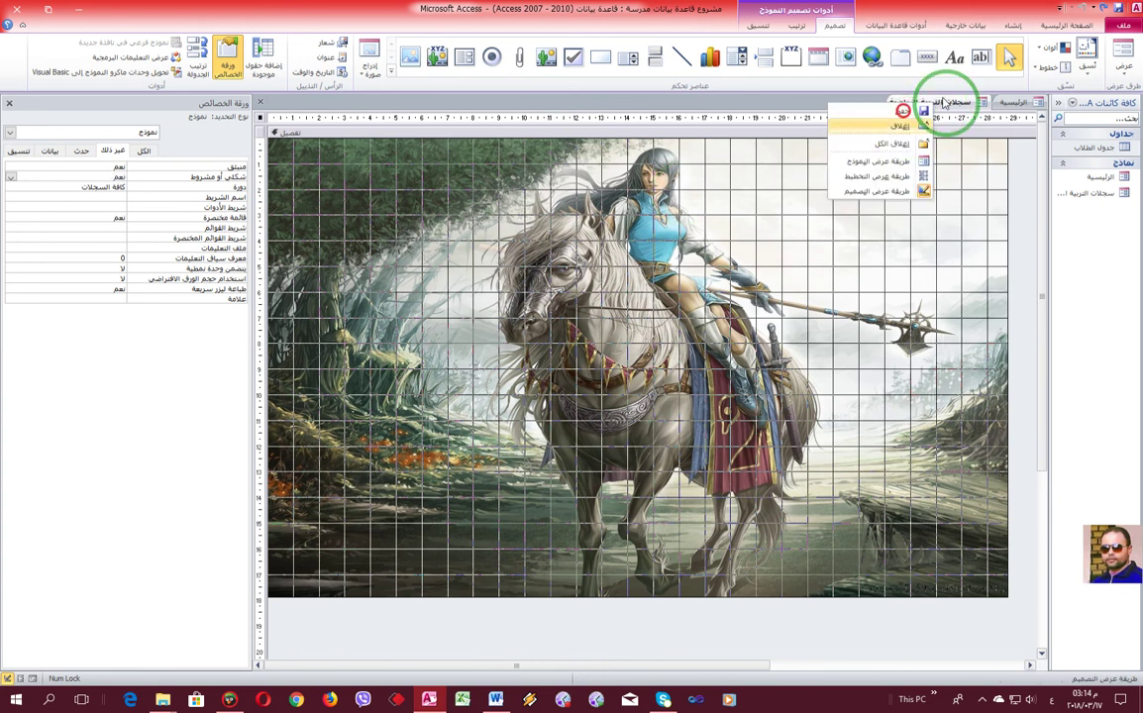
click(916, 161)
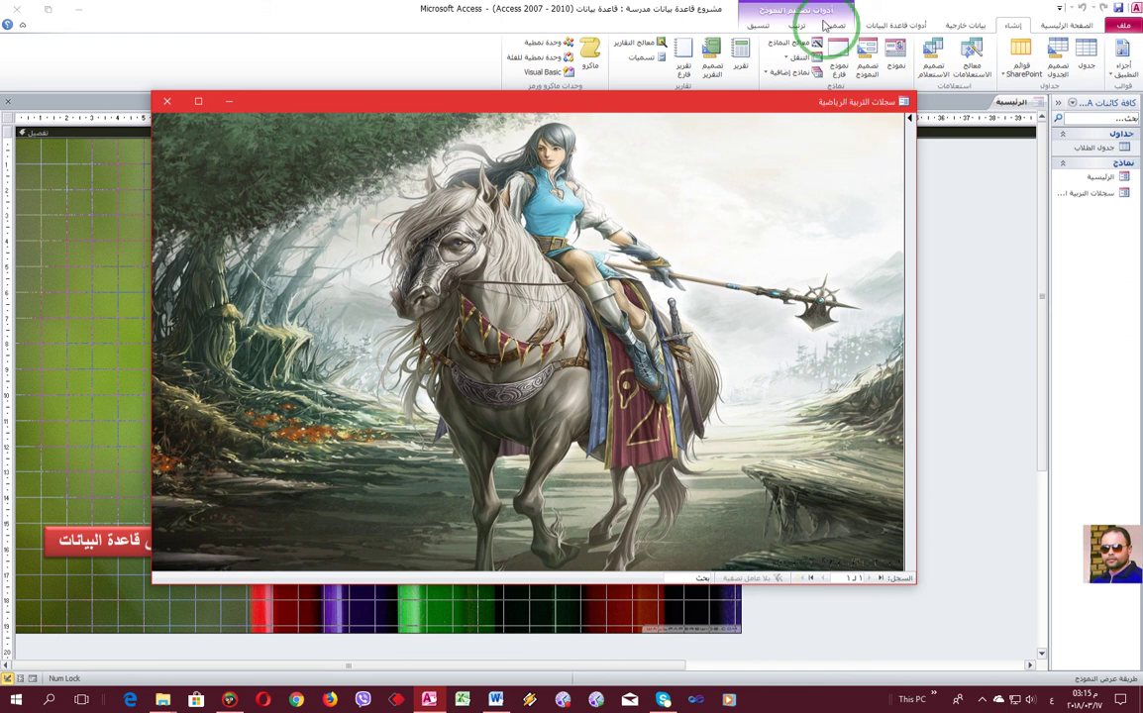
click(831, 22)
right_click(327, 194)
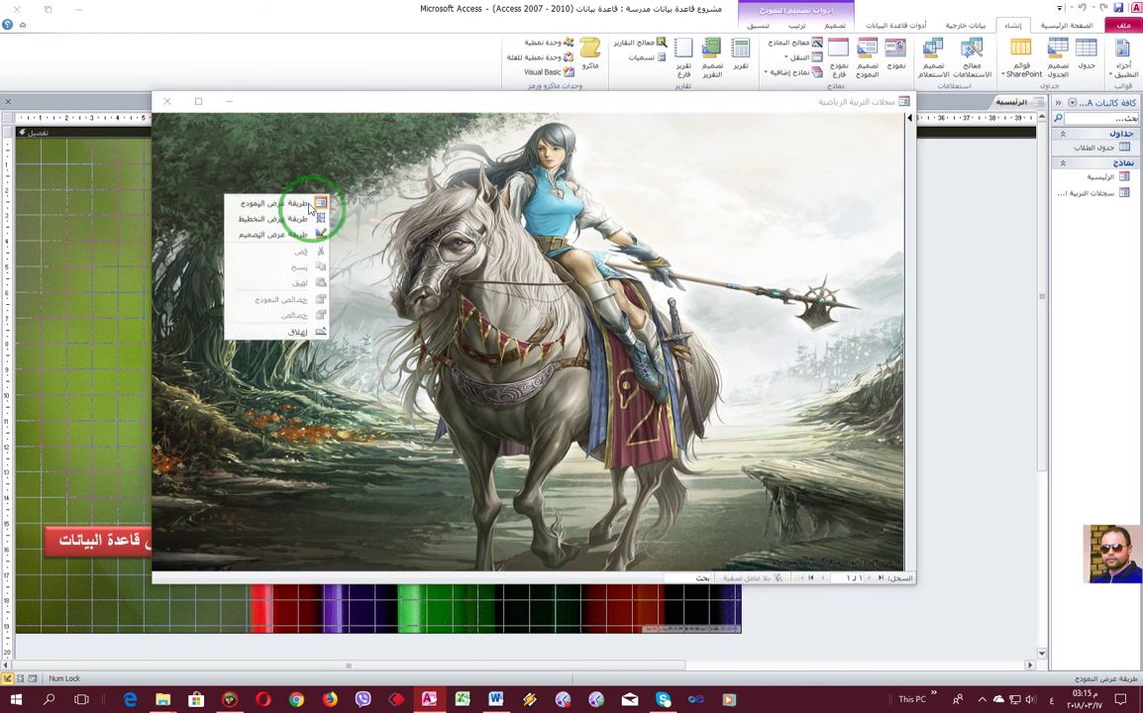
click(287, 236)
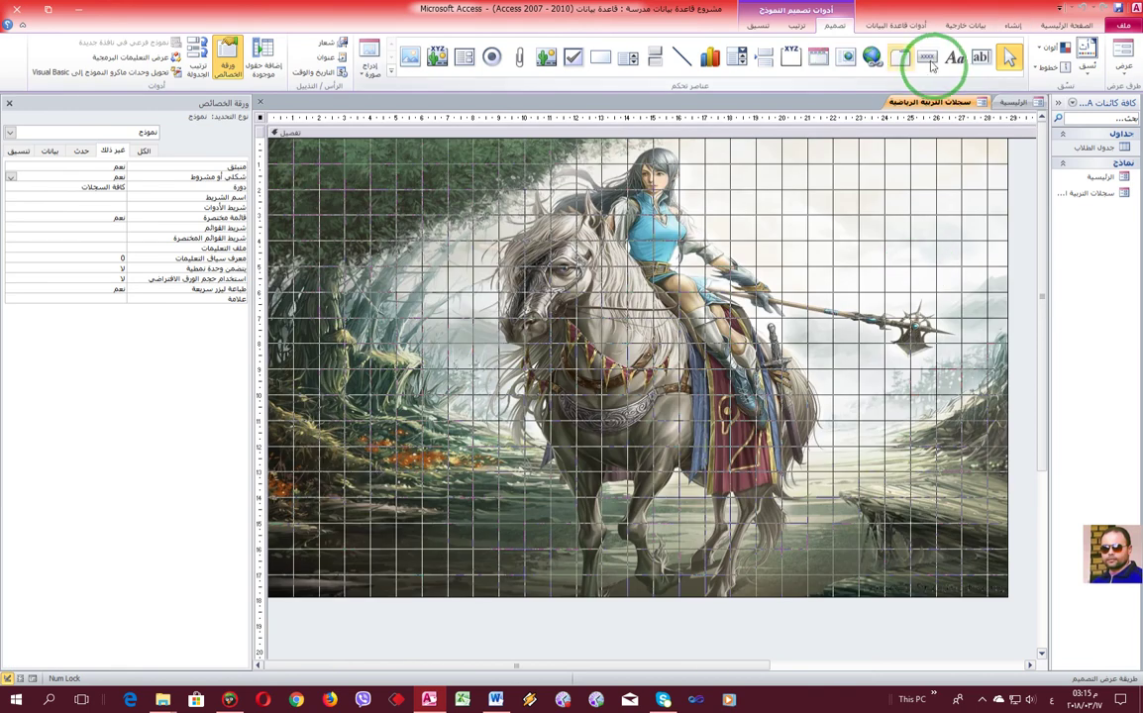
- Draw a command button about 6 cm wide in the form's lower-left area and assign it the form operation فتح نموذج
click(928, 60)
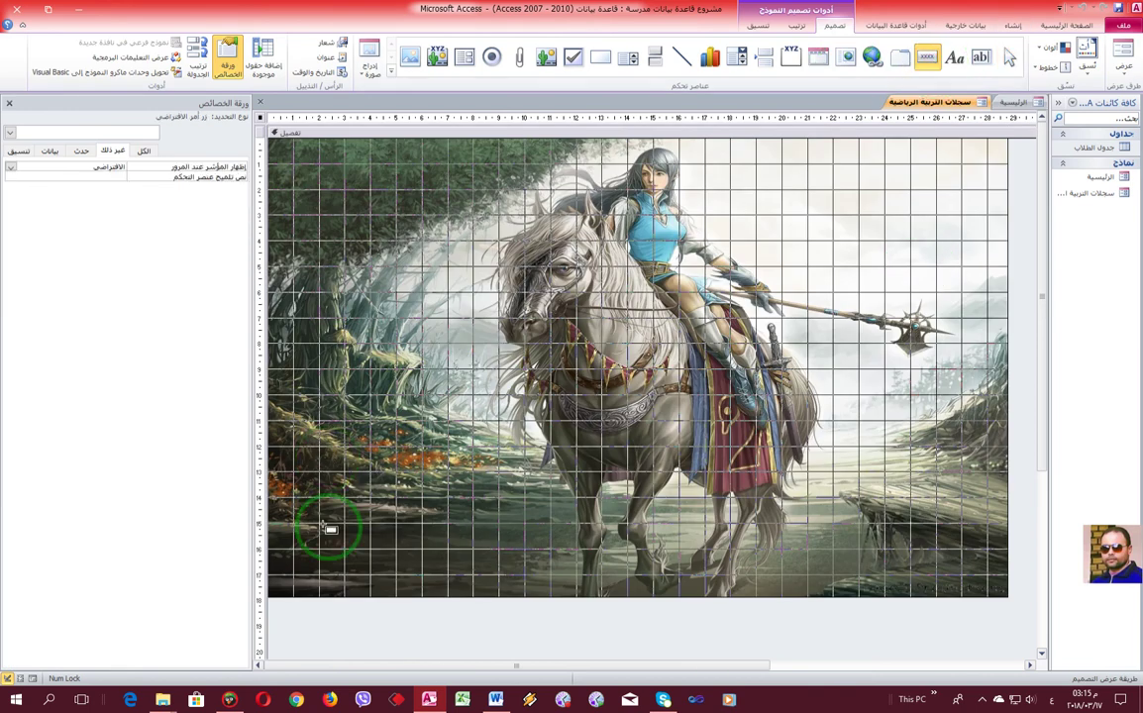
drag(304, 525, 462, 552)
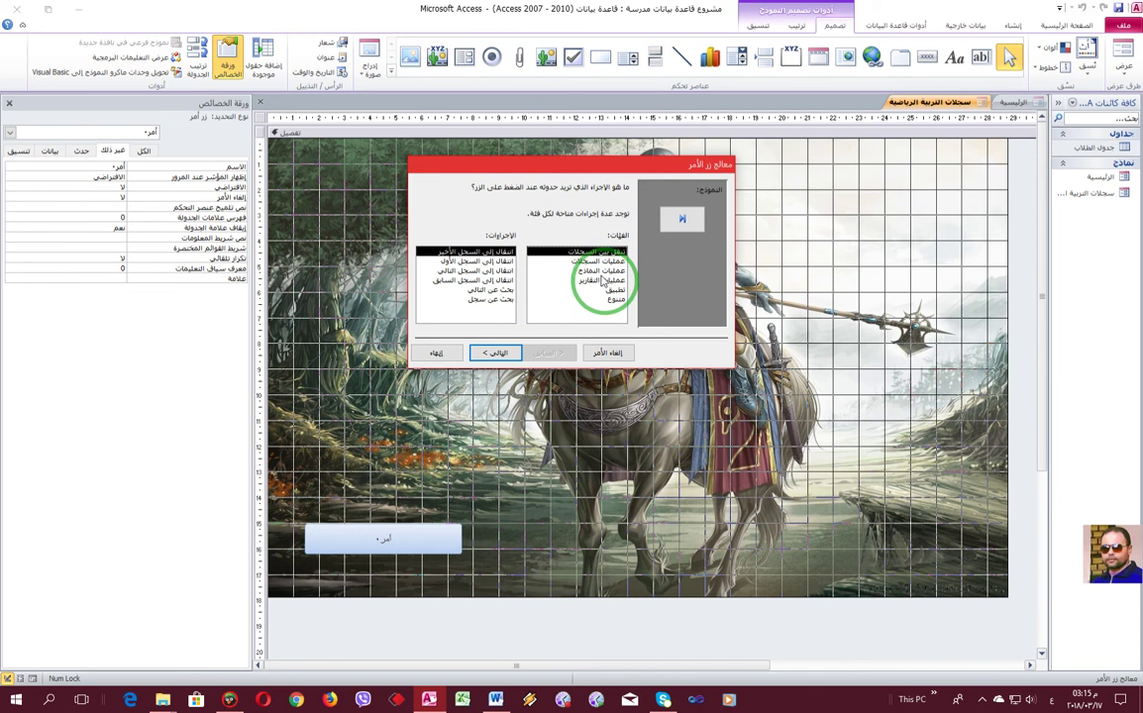
click(599, 270)
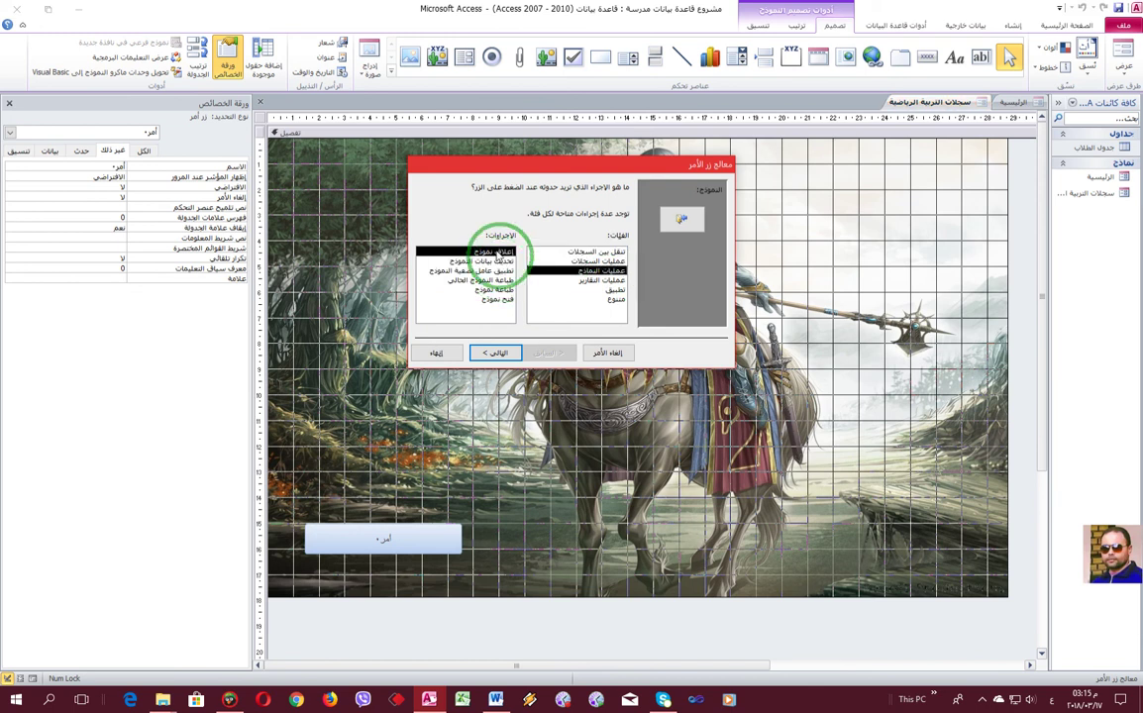
click(483, 299)
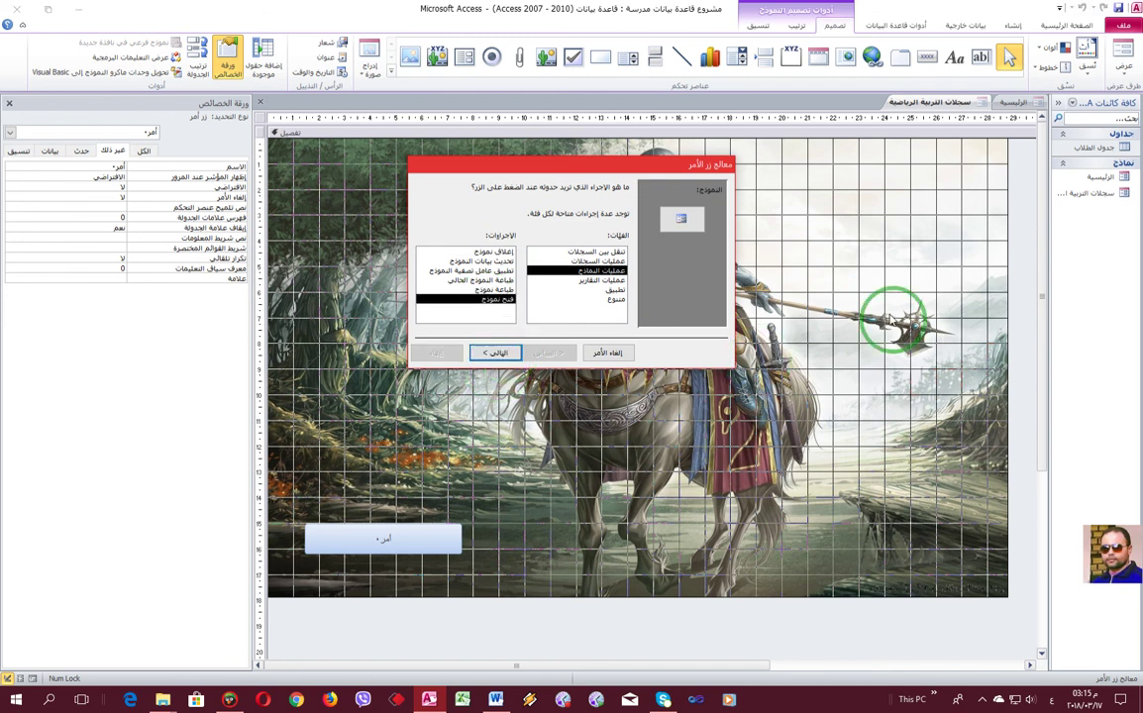
key(Return)
- Choose a text label for the command button and set الرئيسية as the form it opens
click(556, 227)
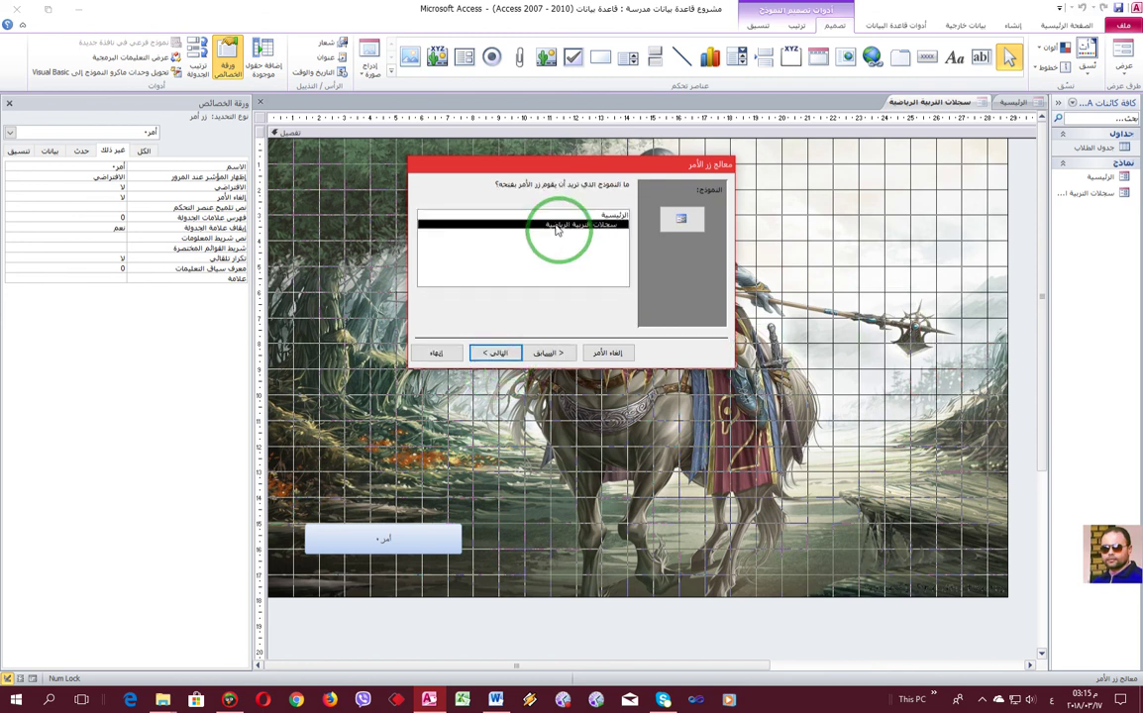
click(500, 353)
click(618, 243)
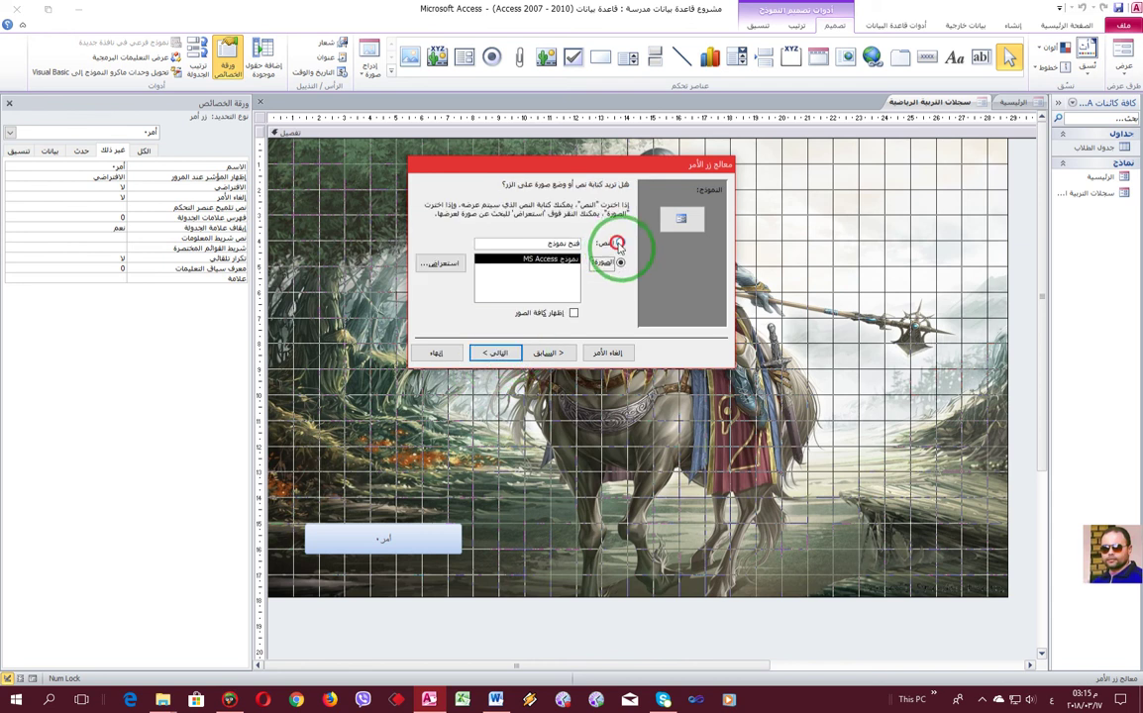
click(518, 242)
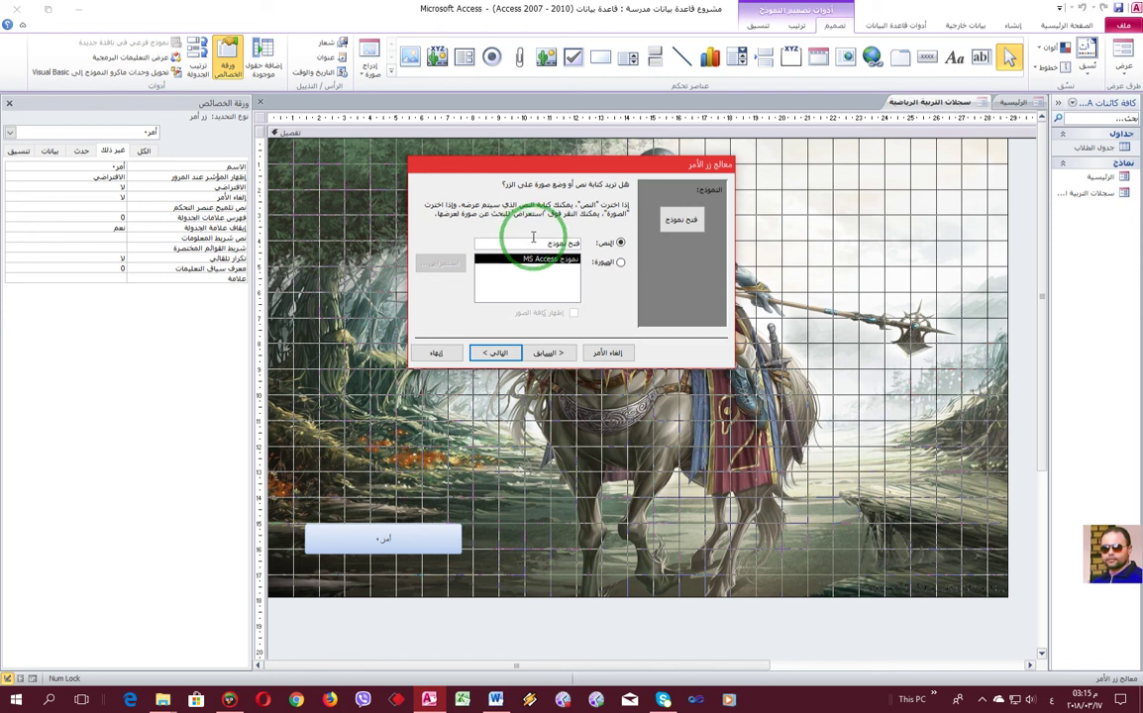
click(555, 354)
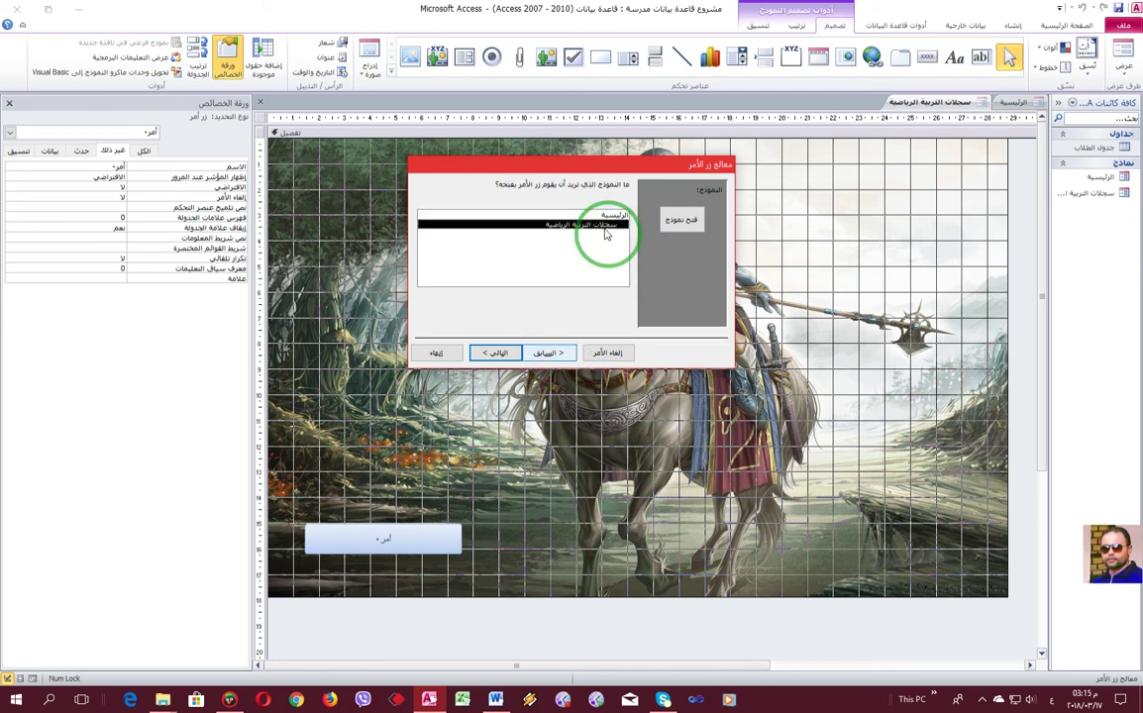
click(614, 215)
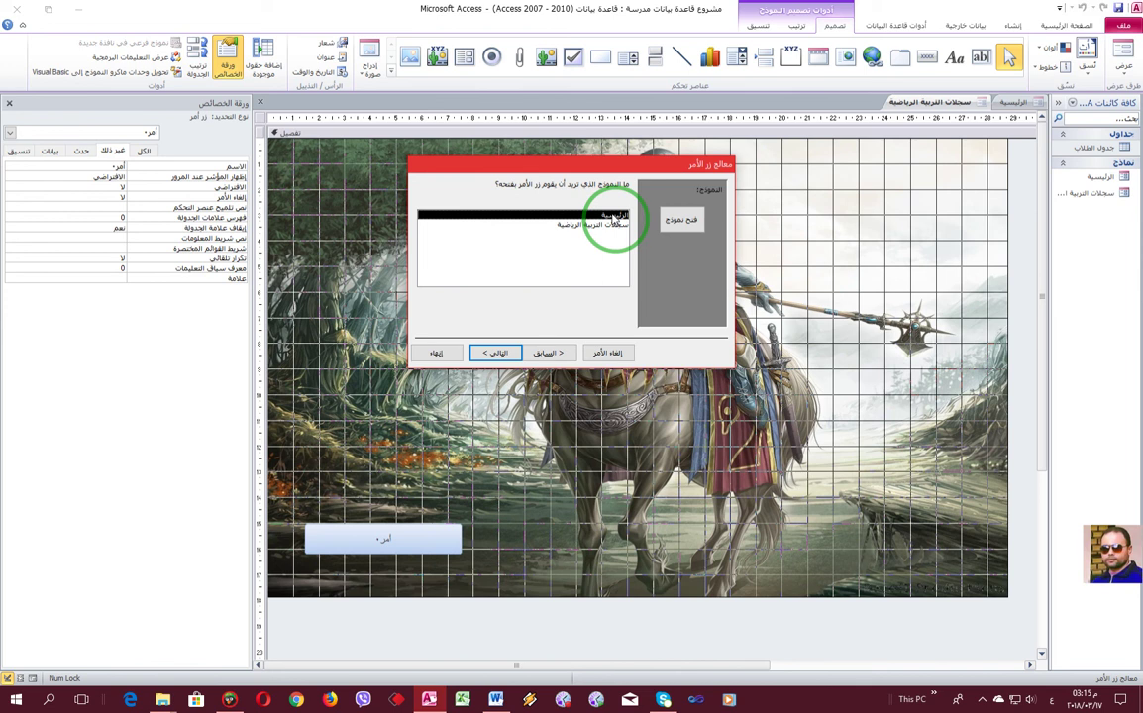
double_click(614, 215)
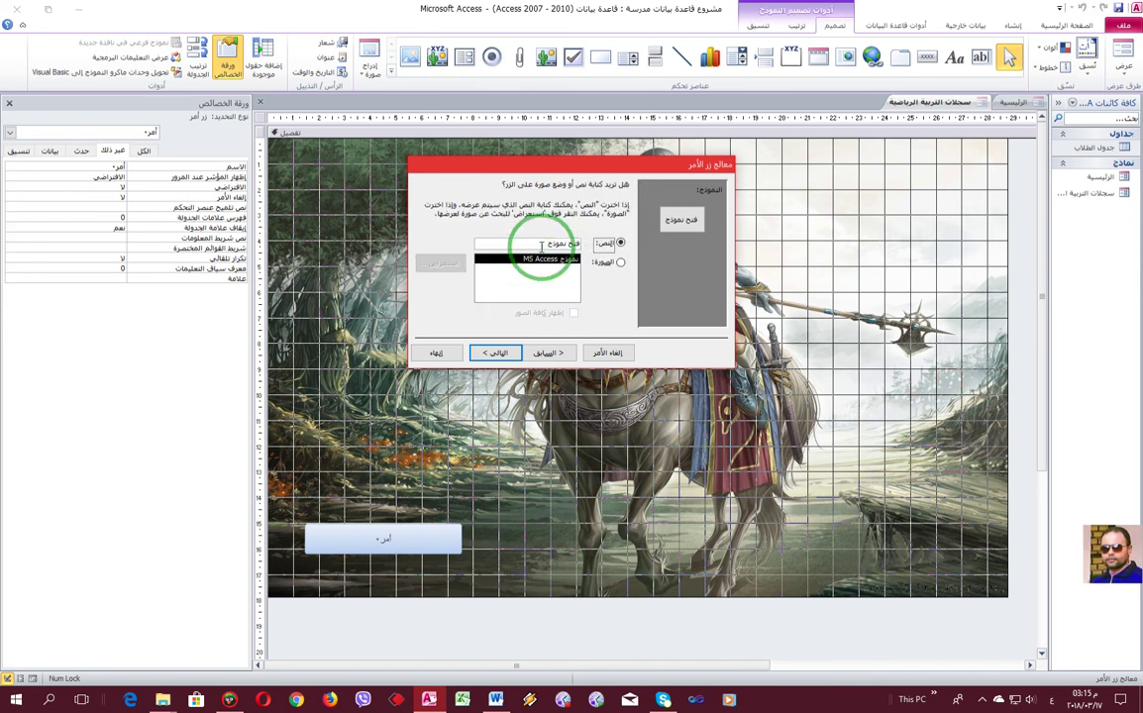
- Set the button's display text to الرئيسية and finish the command button wizard
click(620, 243)
text(ال)
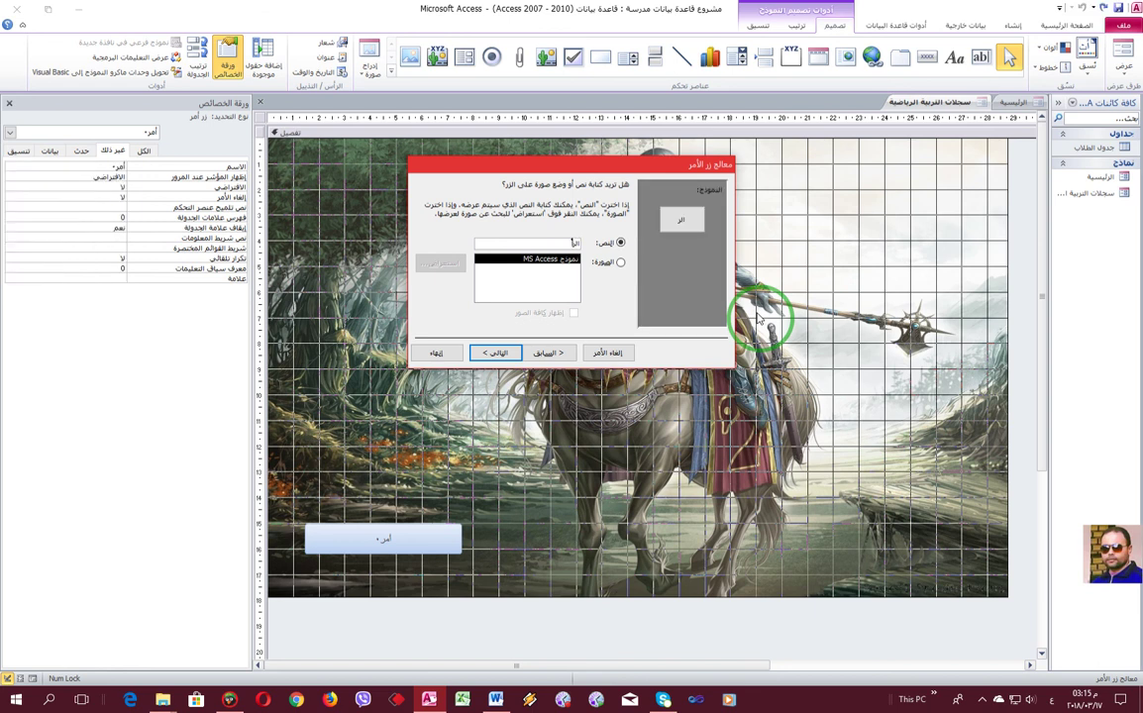
text(تا)
text(س)
text(ية)
click(510, 353)
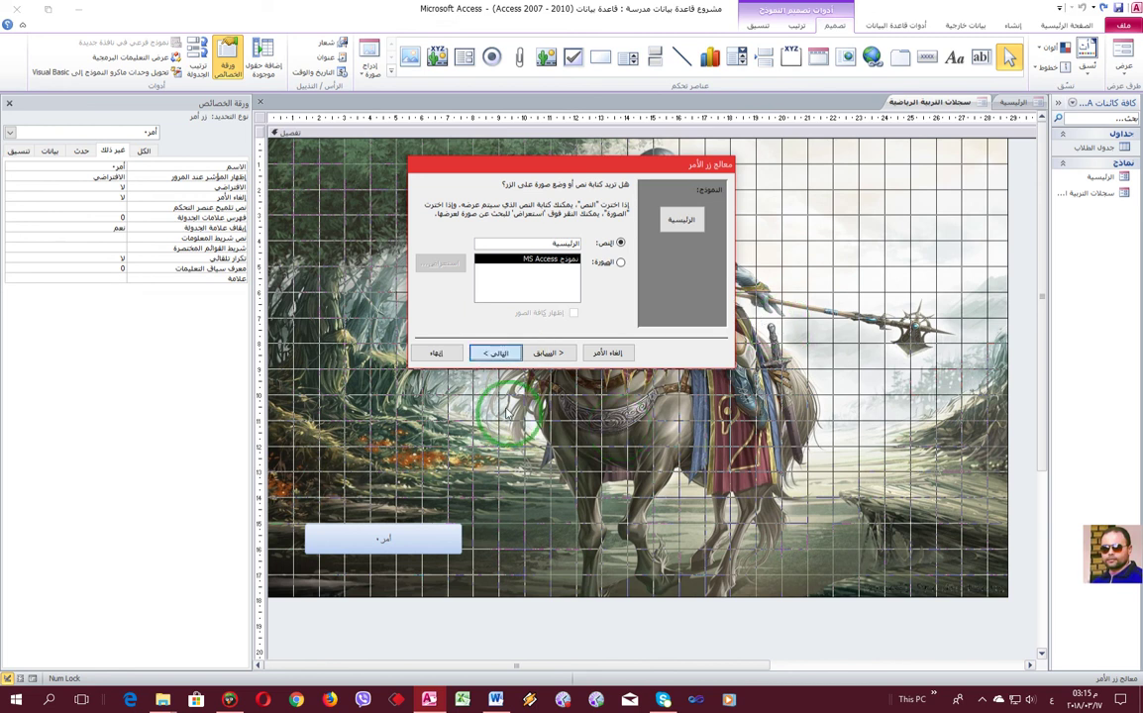
click(442, 355)
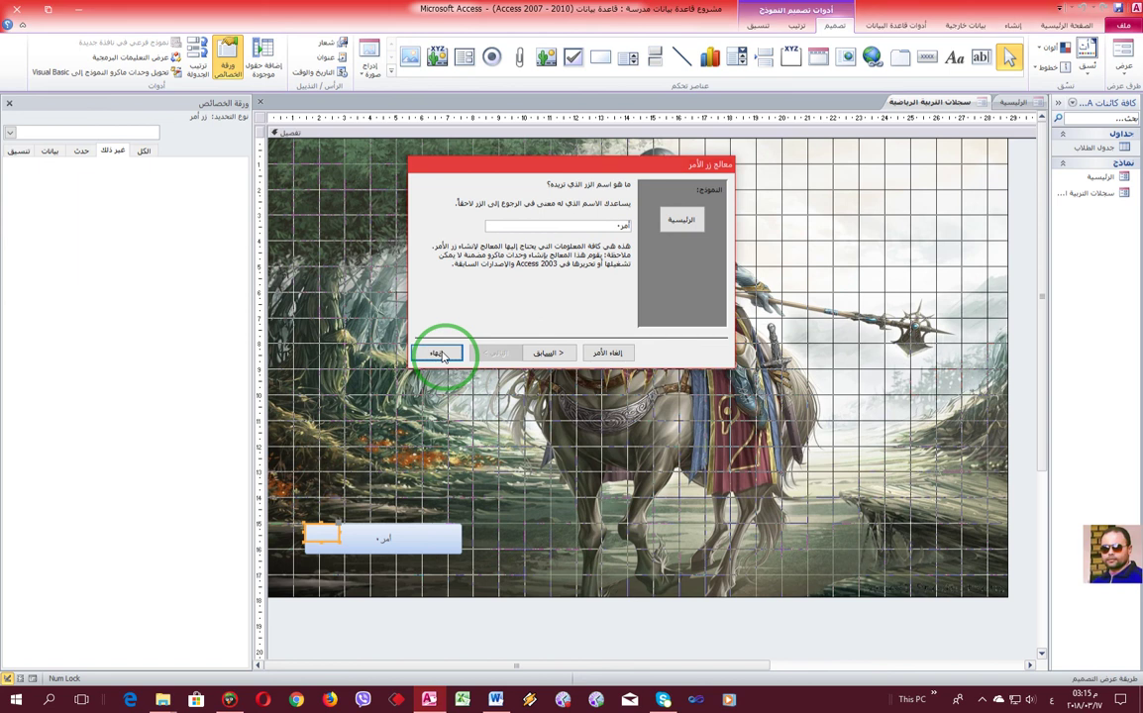
- Format the الرئيسية button with a purple quick style from the last row, bold text and font size 22
click(763, 23)
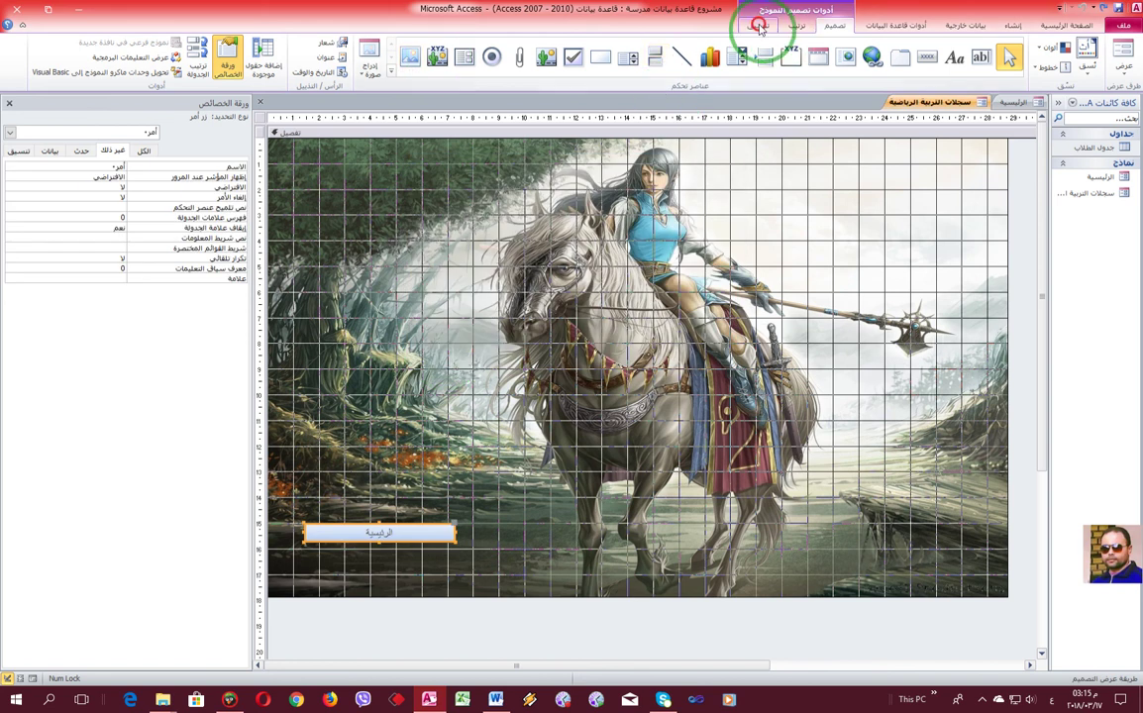
click(723, 81)
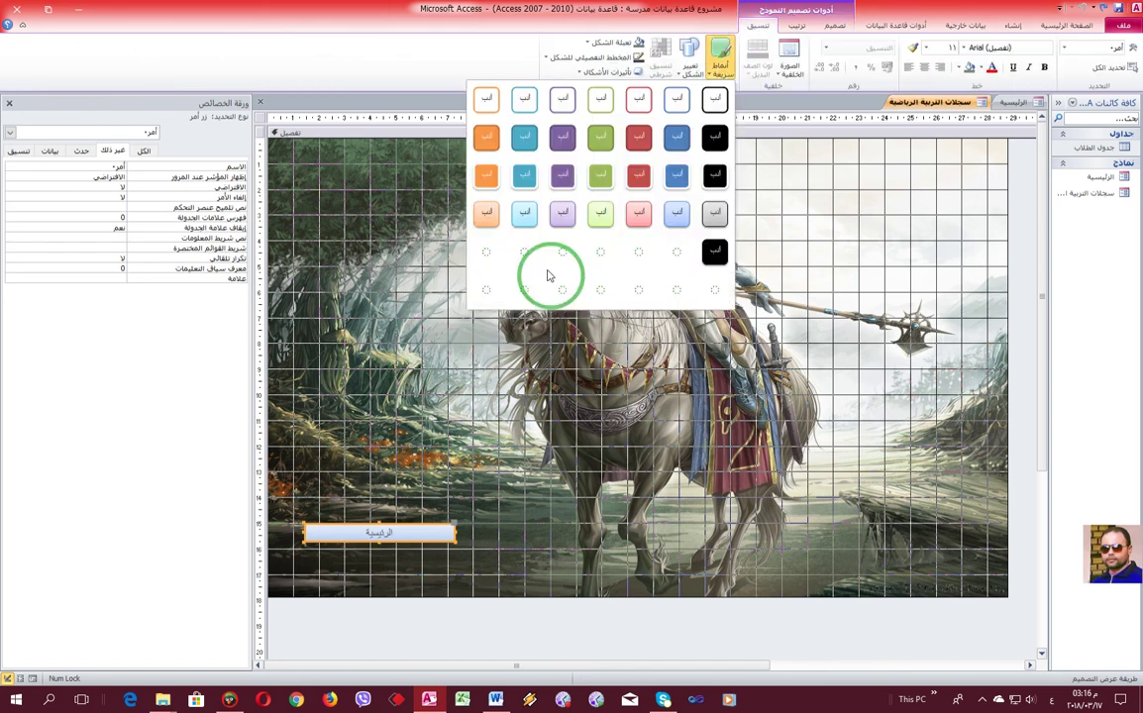
click(568, 288)
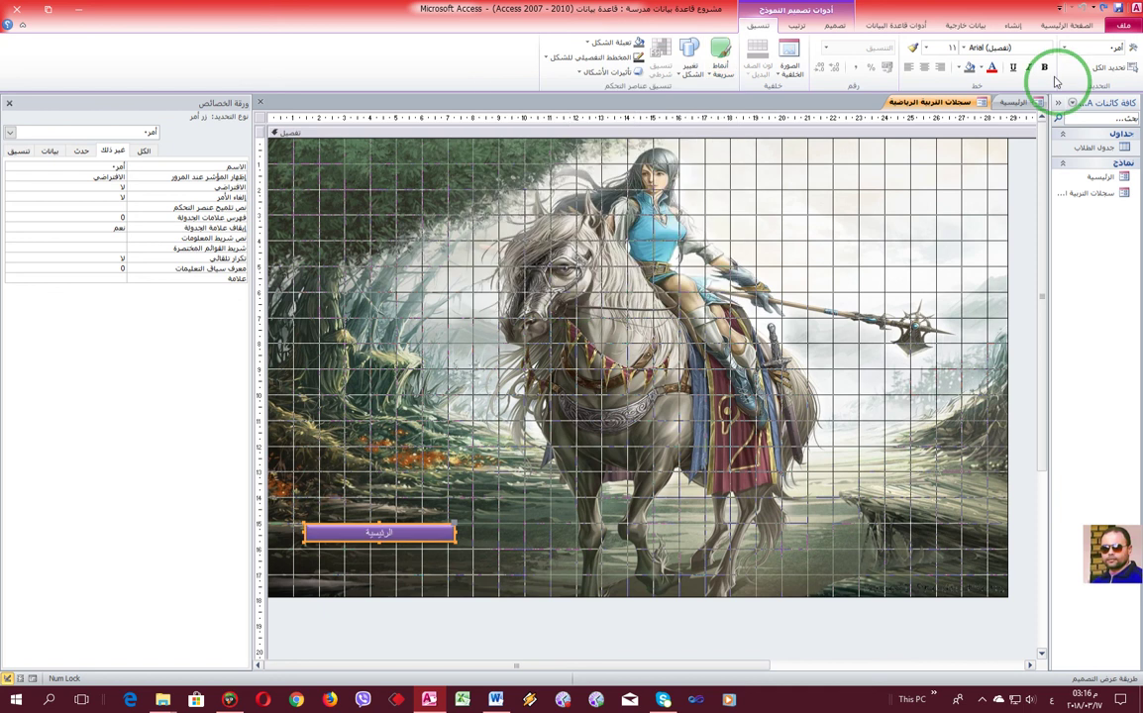
click(928, 51)
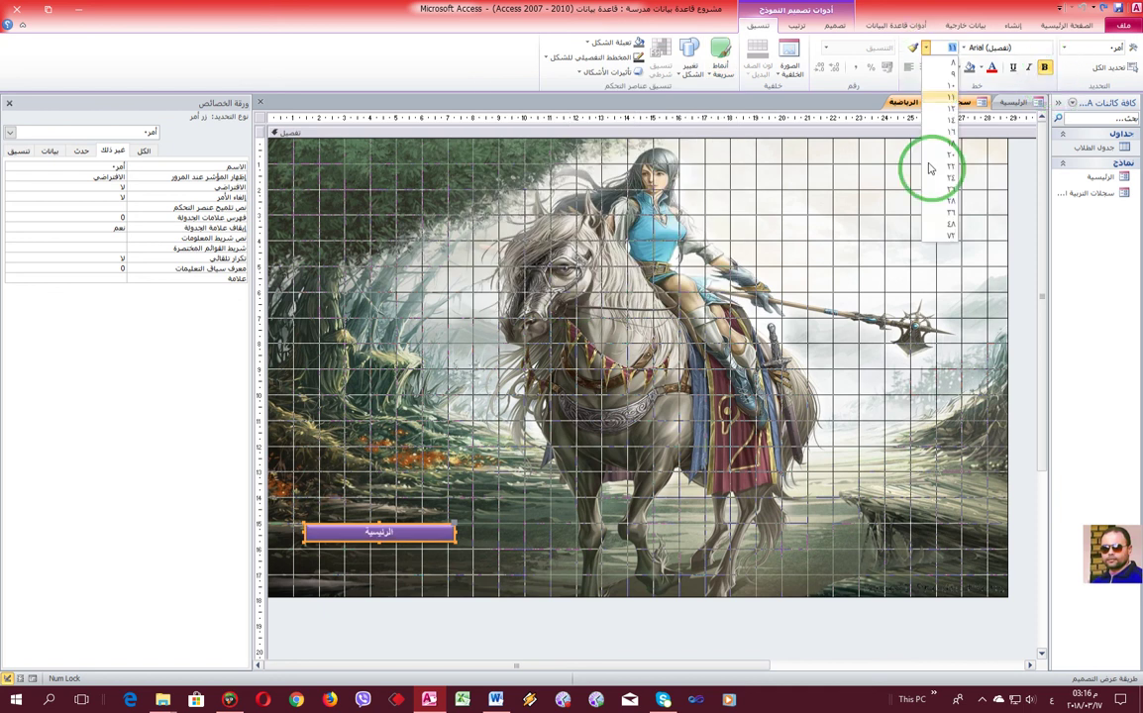
click(939, 205)
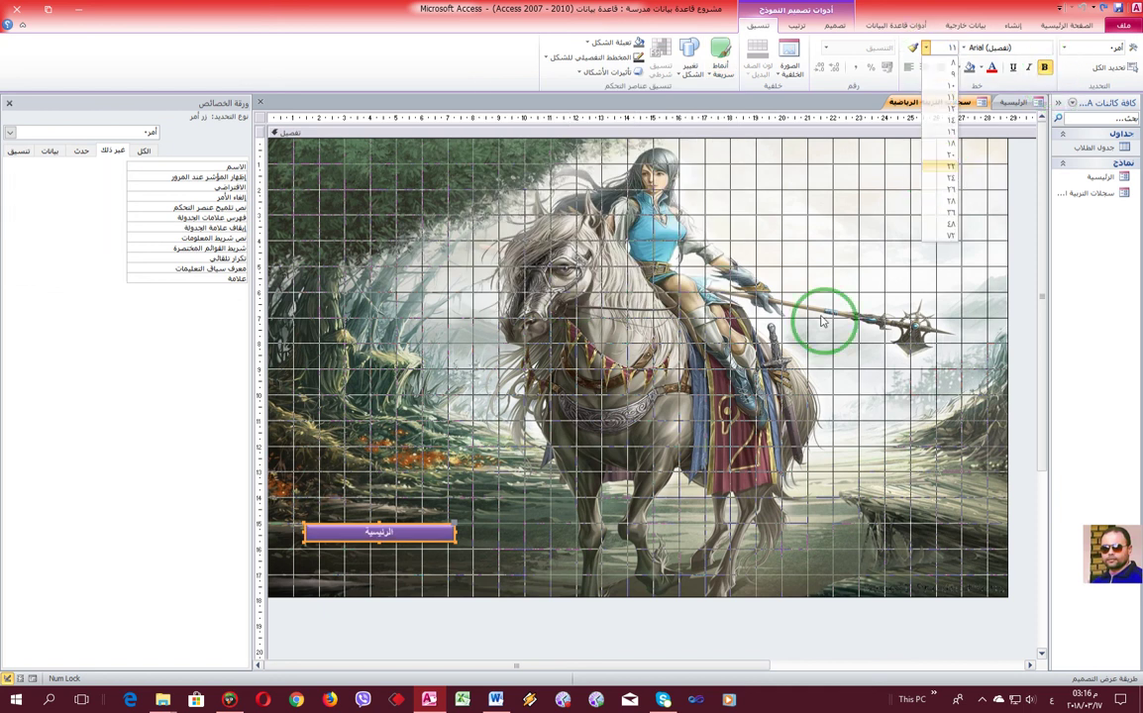
- Extend the الرئيسية button upward to about 1.4 cm tall so the enlarged text fits
click(403, 540)
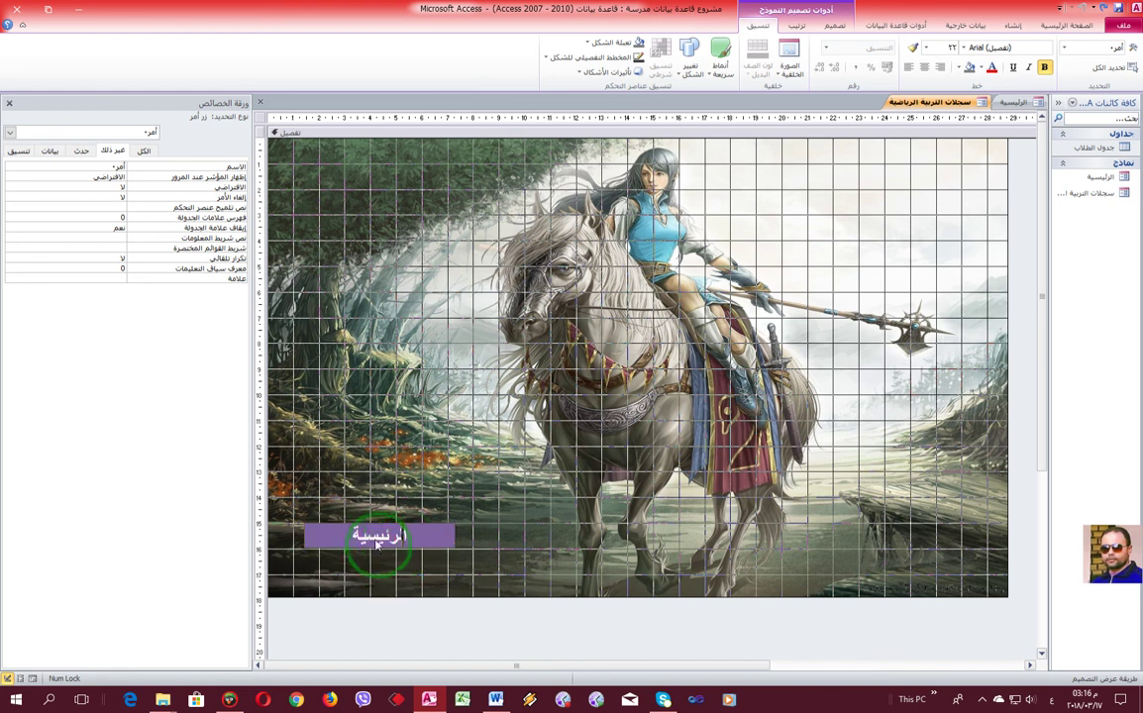
click(372, 542)
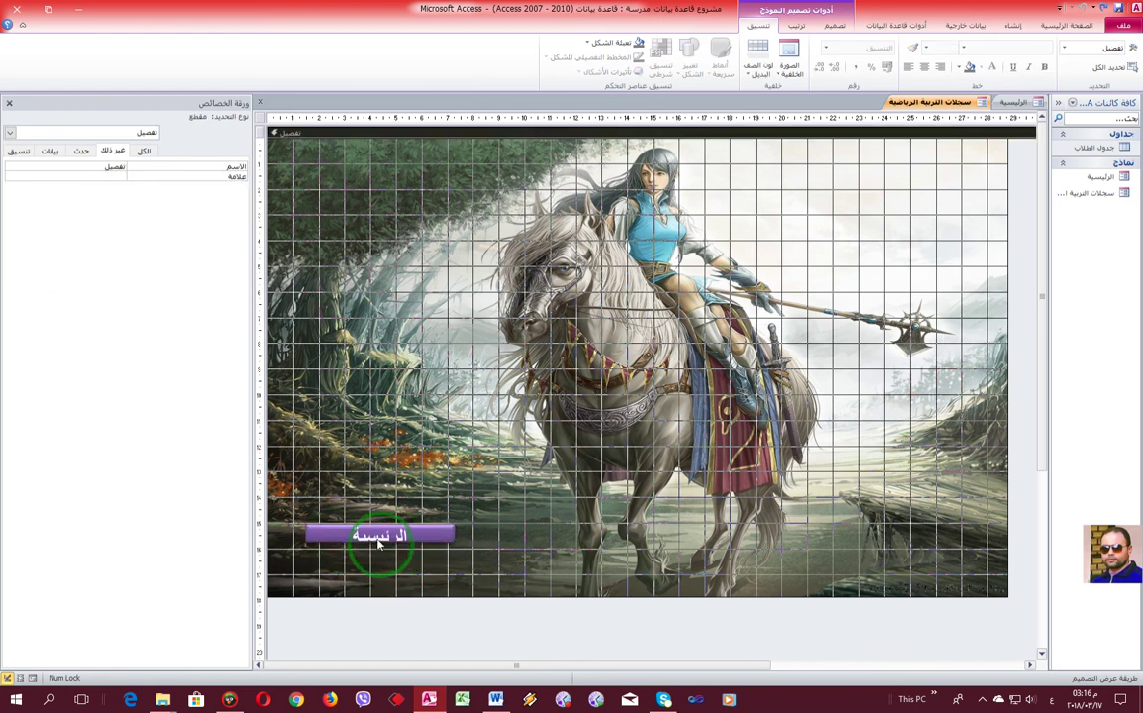
click(379, 525)
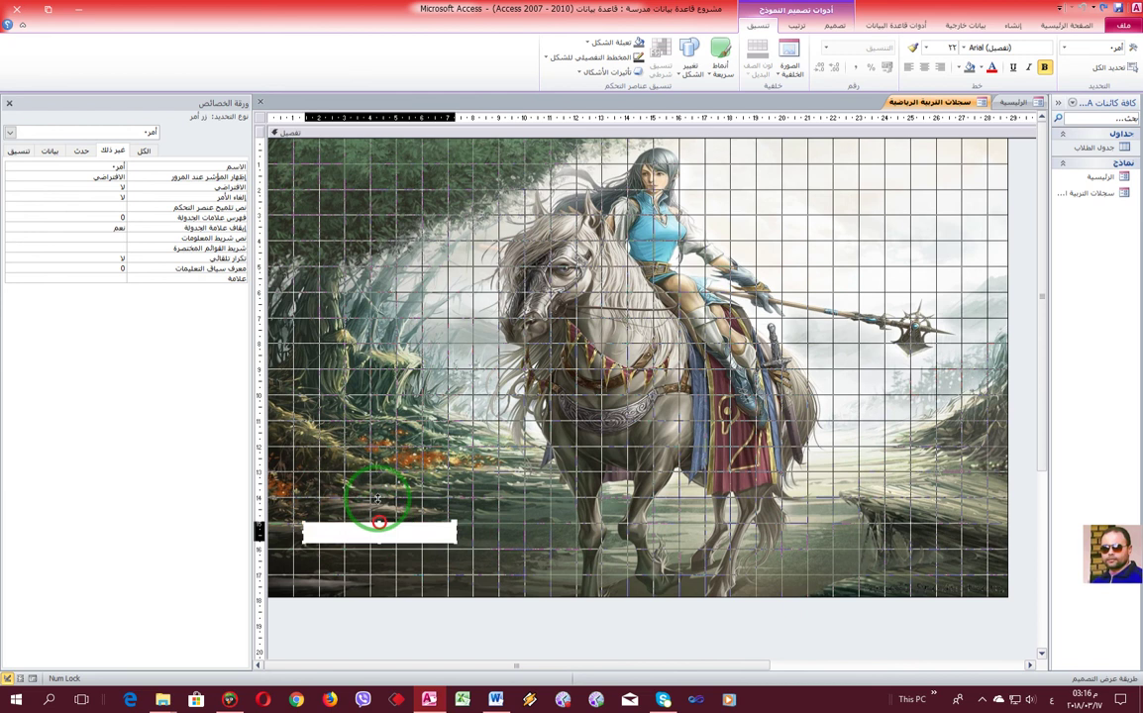
drag(380, 522, 379, 507)
click(607, 425)
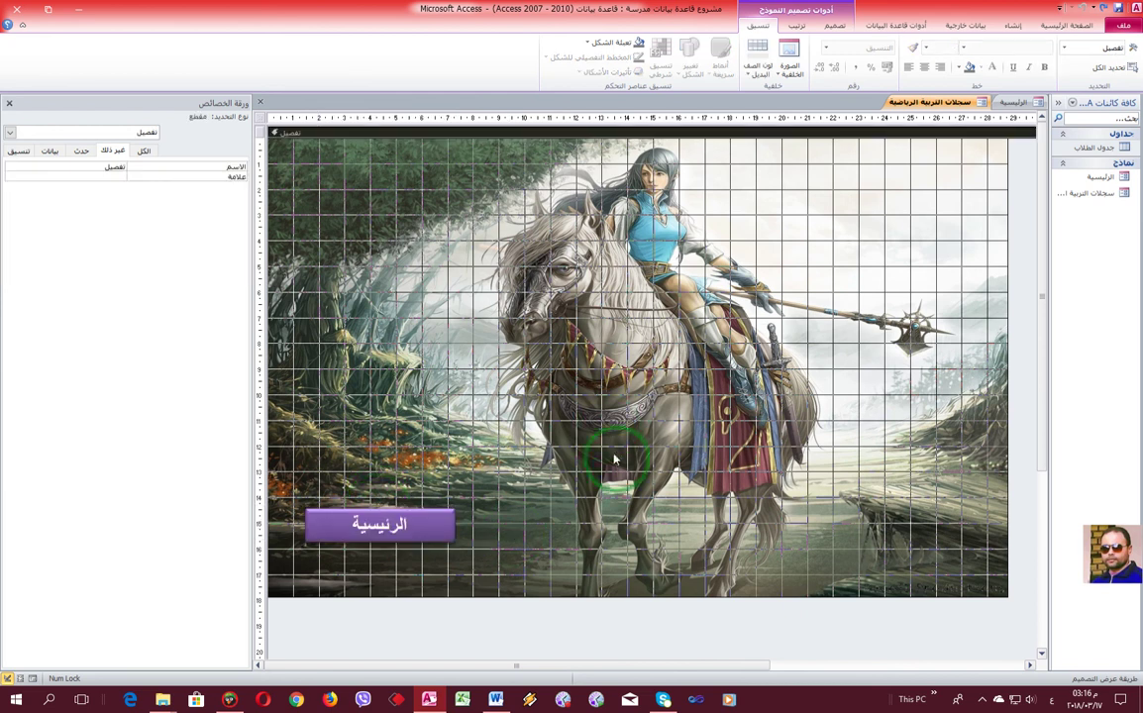
- Switch to the الرئيسية form and move the اغلاق قاعدة البيانات button down about 1.3 cm
click(1023, 105)
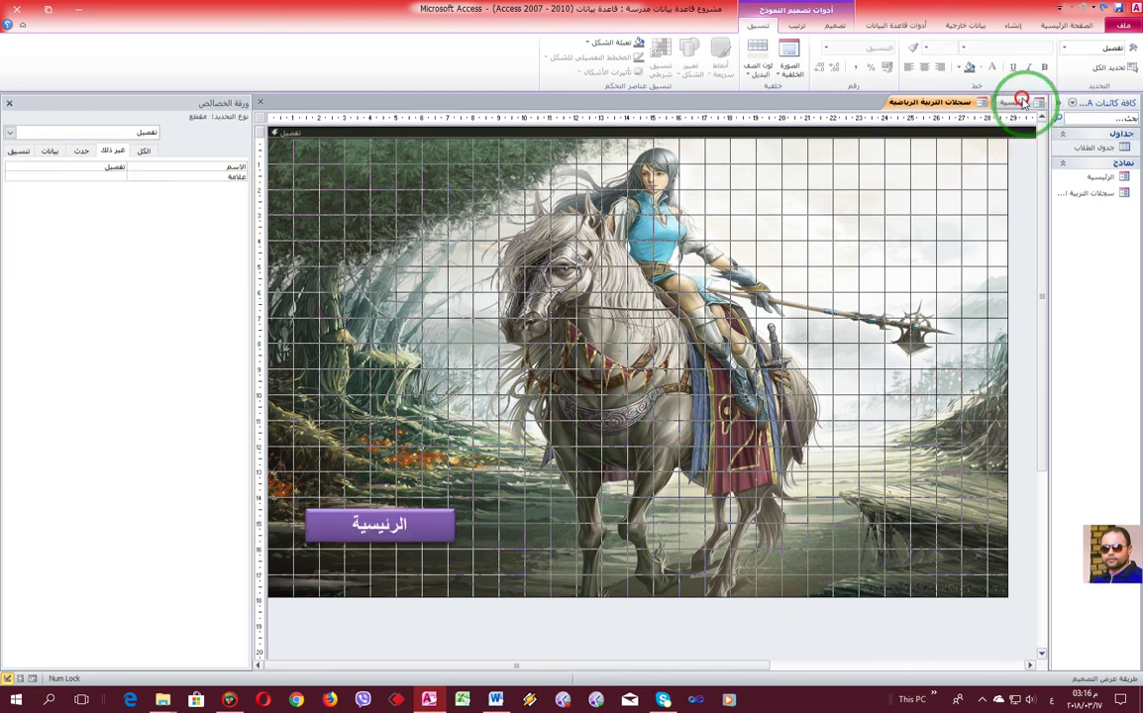
click(504, 374)
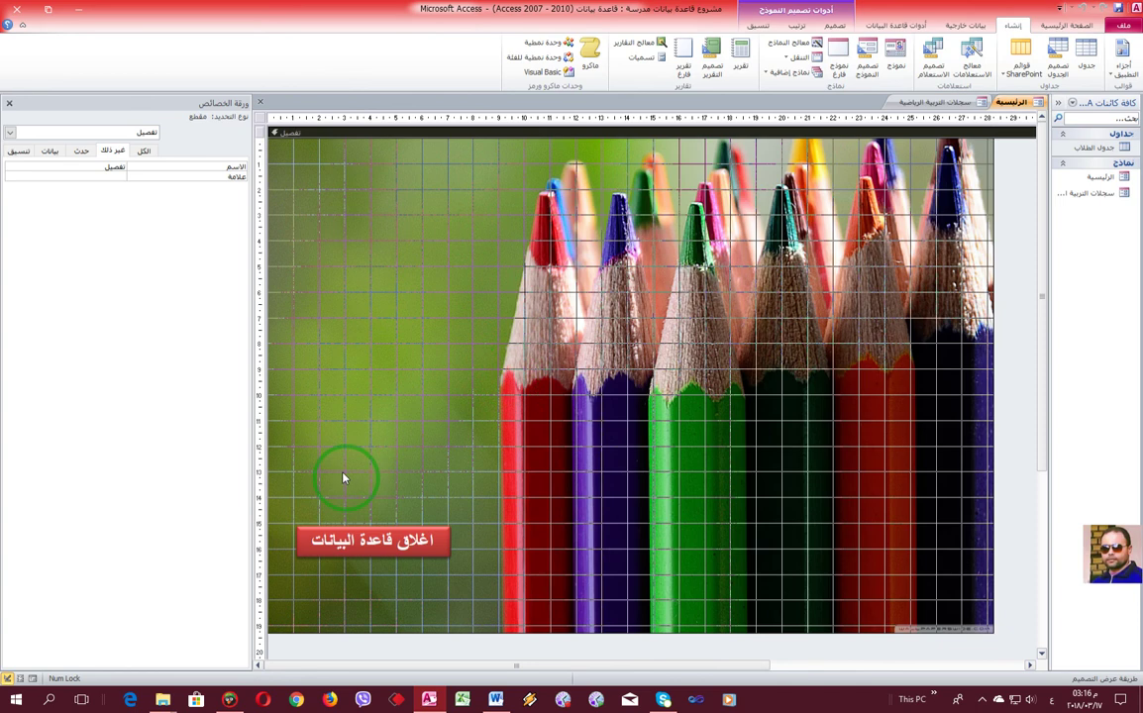
click(379, 547)
click(389, 452)
click(387, 416)
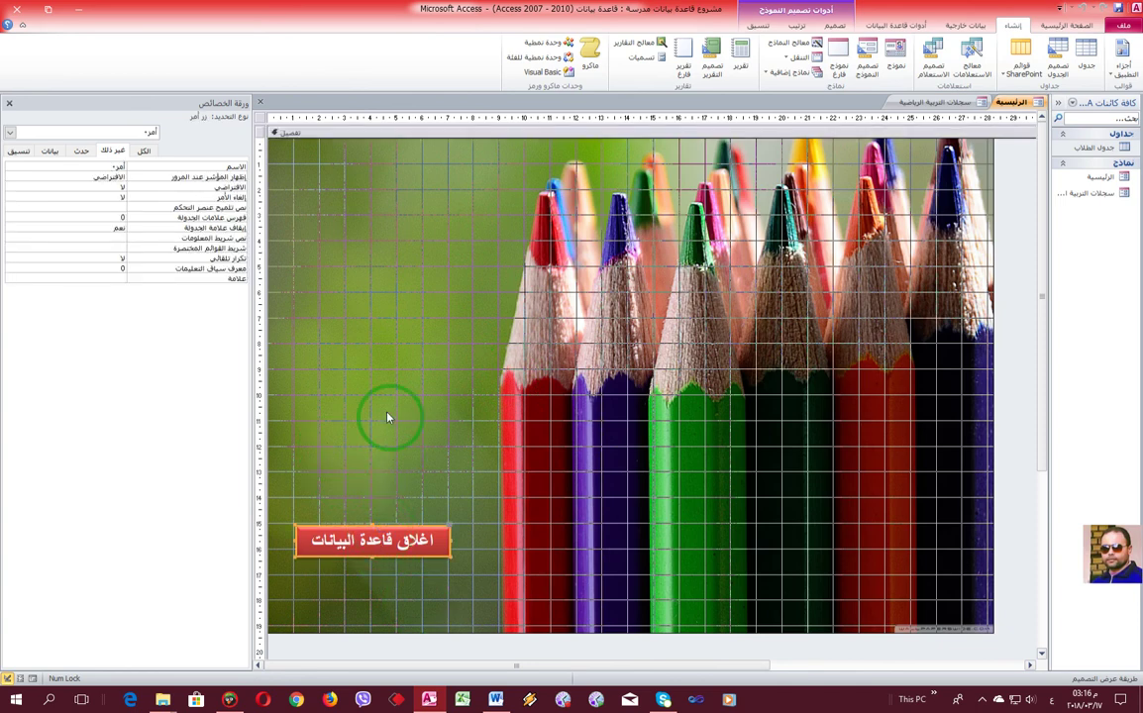
right_click(388, 416)
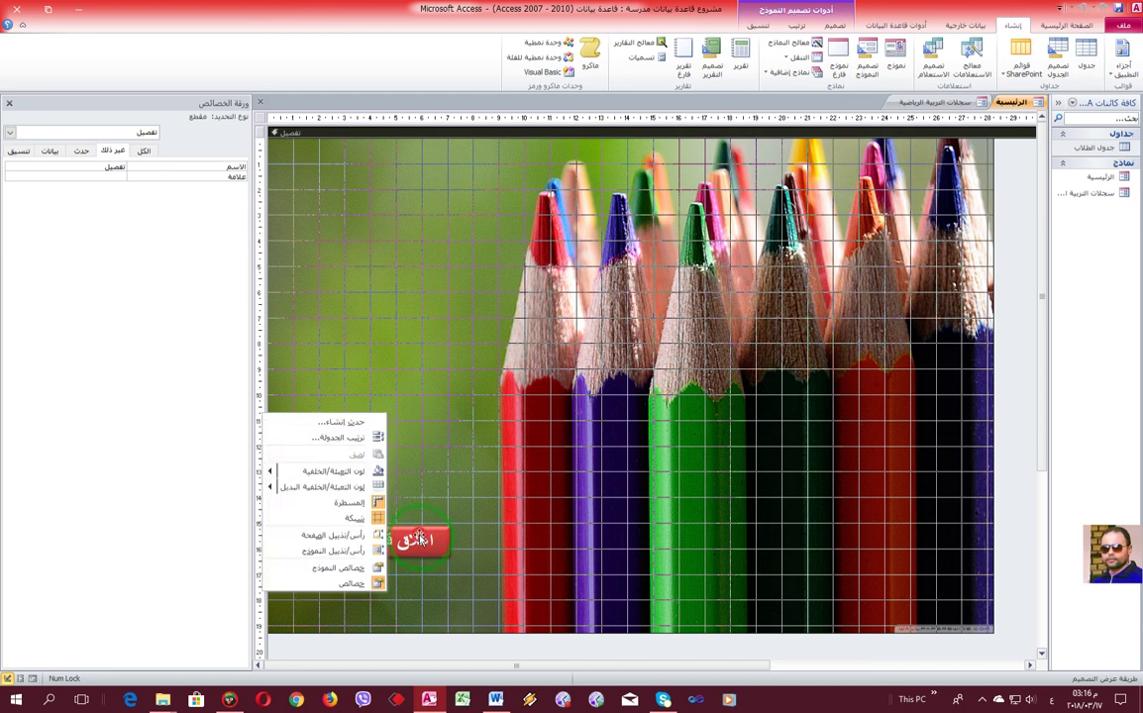
click(416, 539)
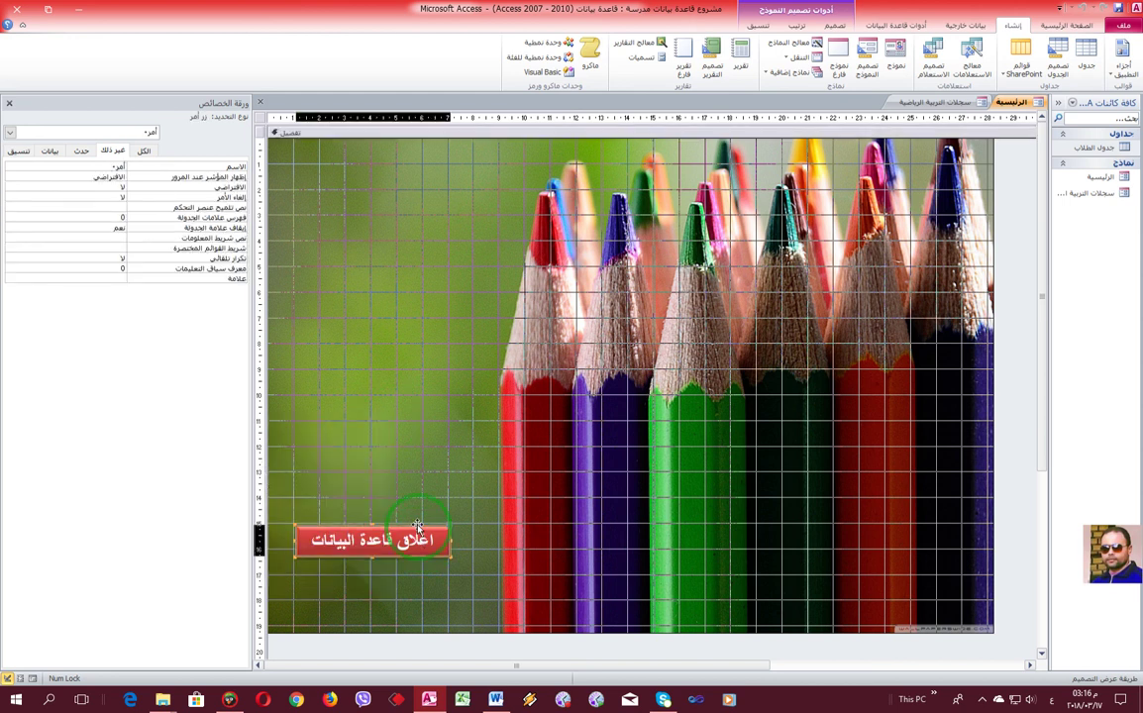
click(408, 427)
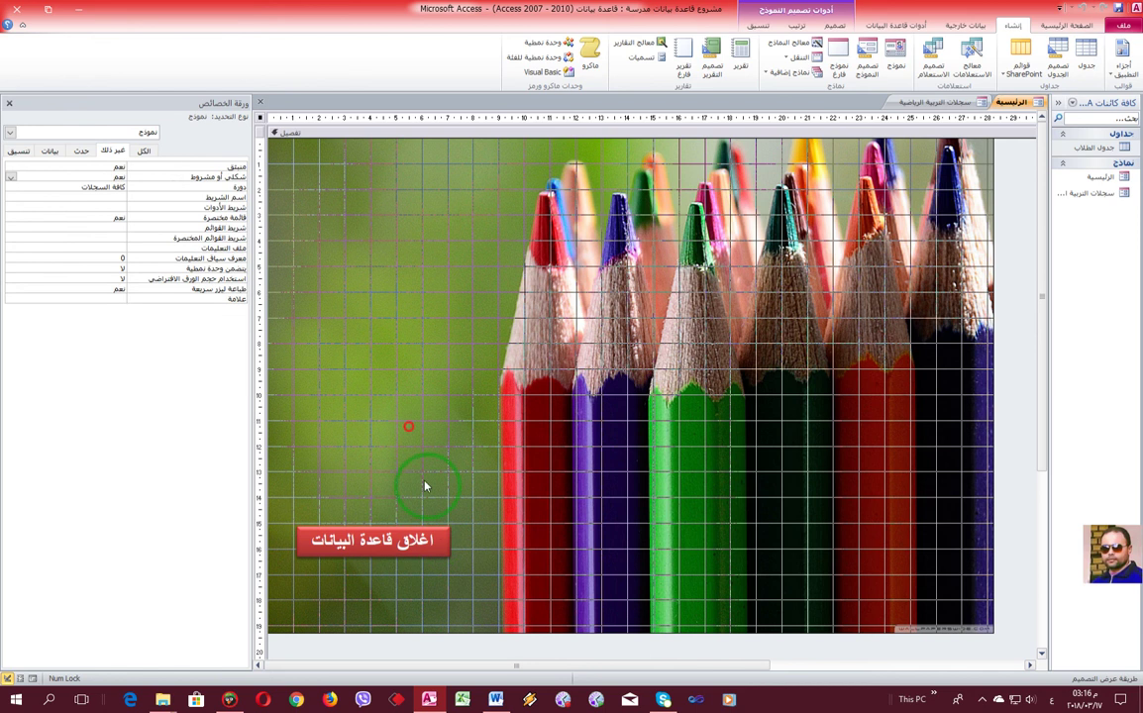
click(438, 540)
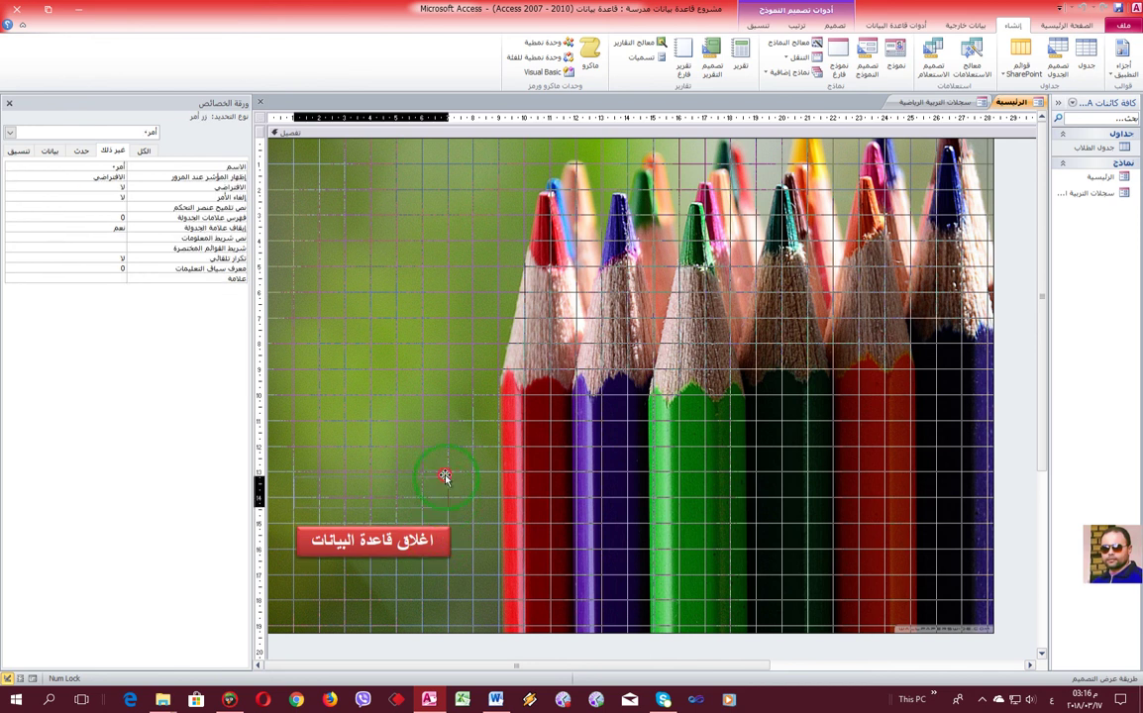
mouse_move(446, 537)
mouse_down()
mouse_move(448, 488)
mouse_move(450, 560)
mouse_up()
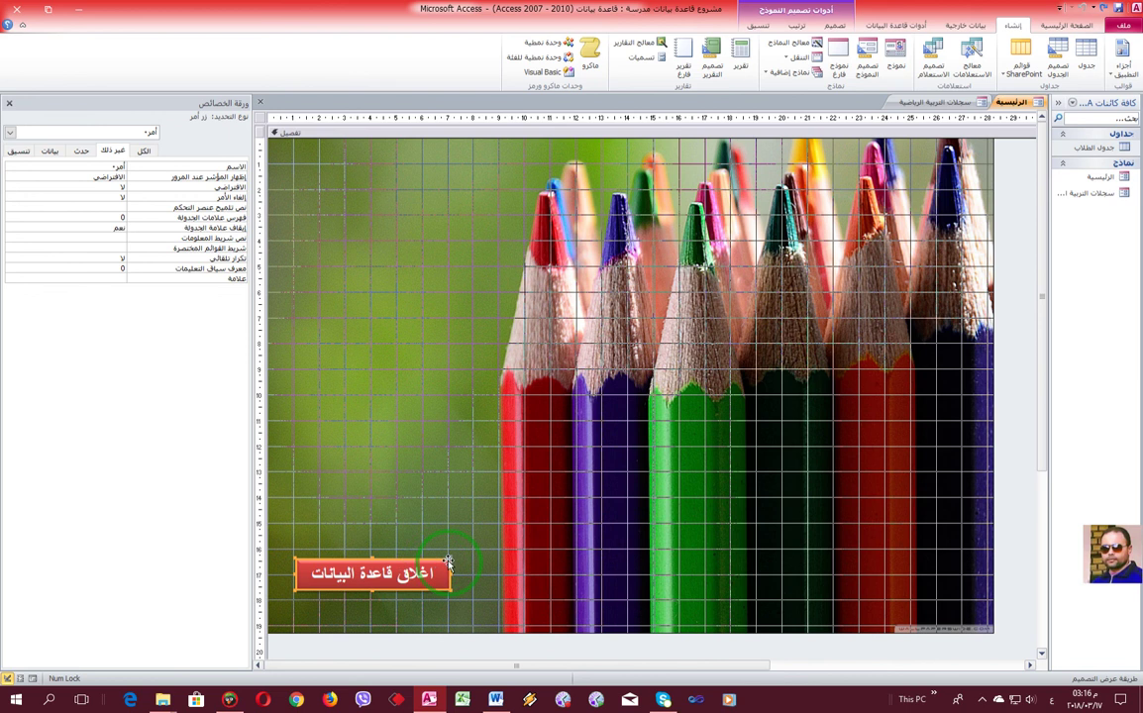
- Duplicate the اغلاق قاعدة البيانات button and place the copy directly above the original, aligned with it
right_click(461, 538)
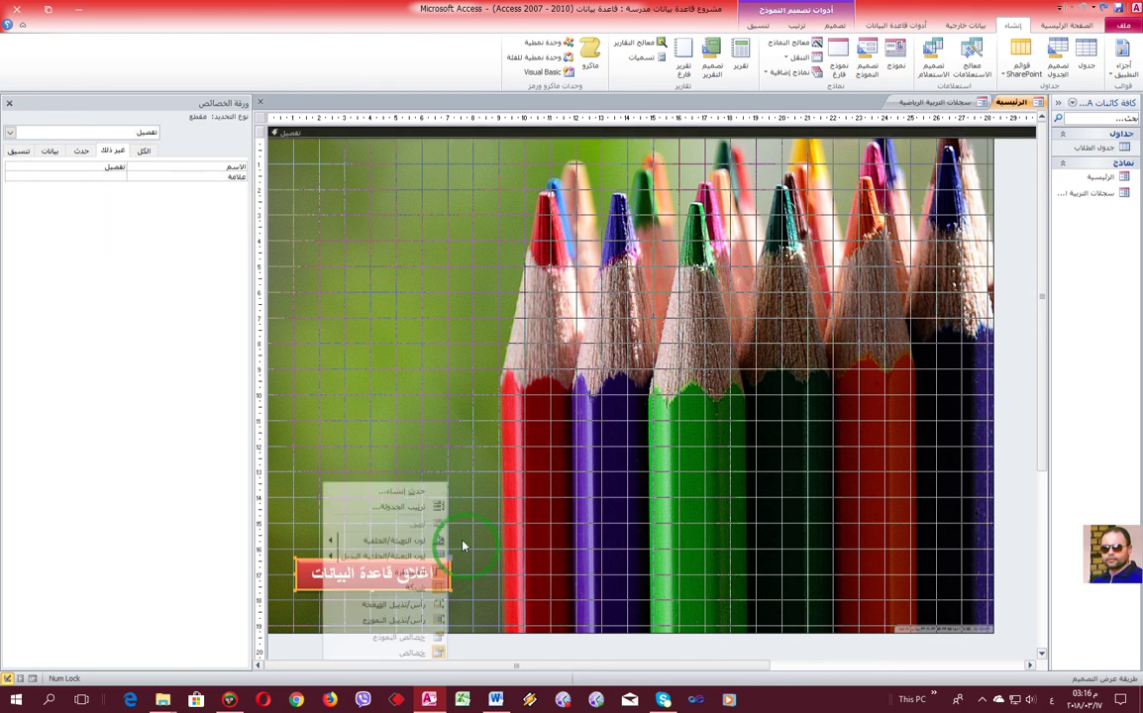
click(454, 559)
click(452, 560)
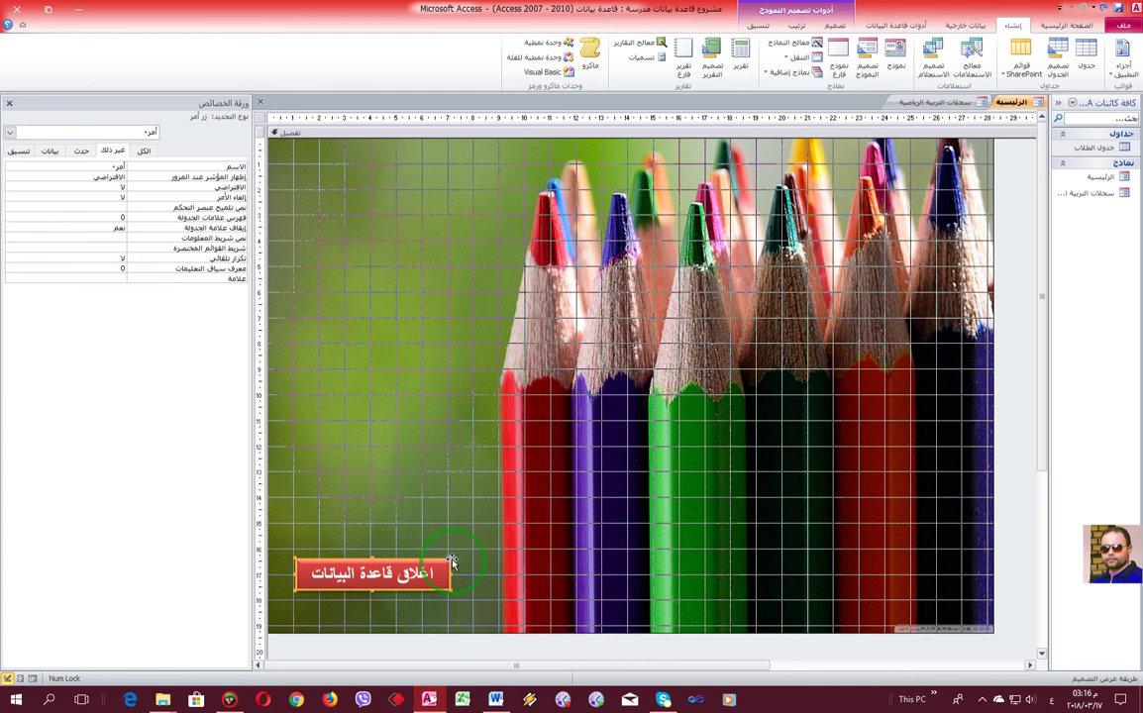
right_click(450, 556)
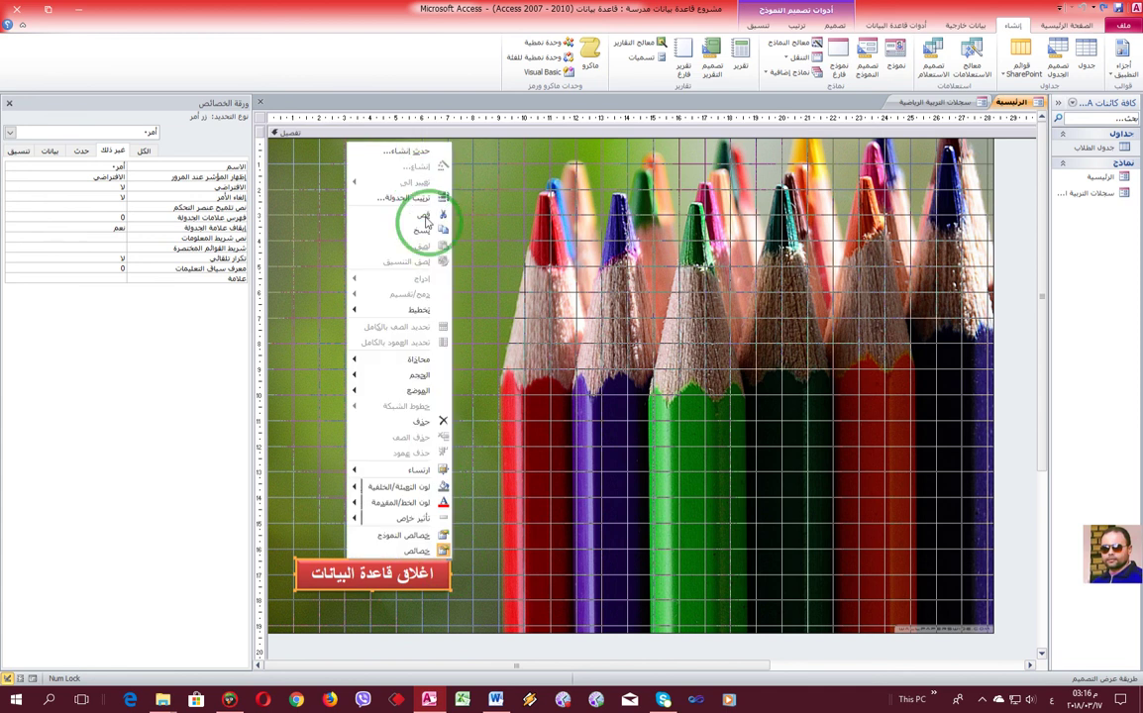
click(395, 485)
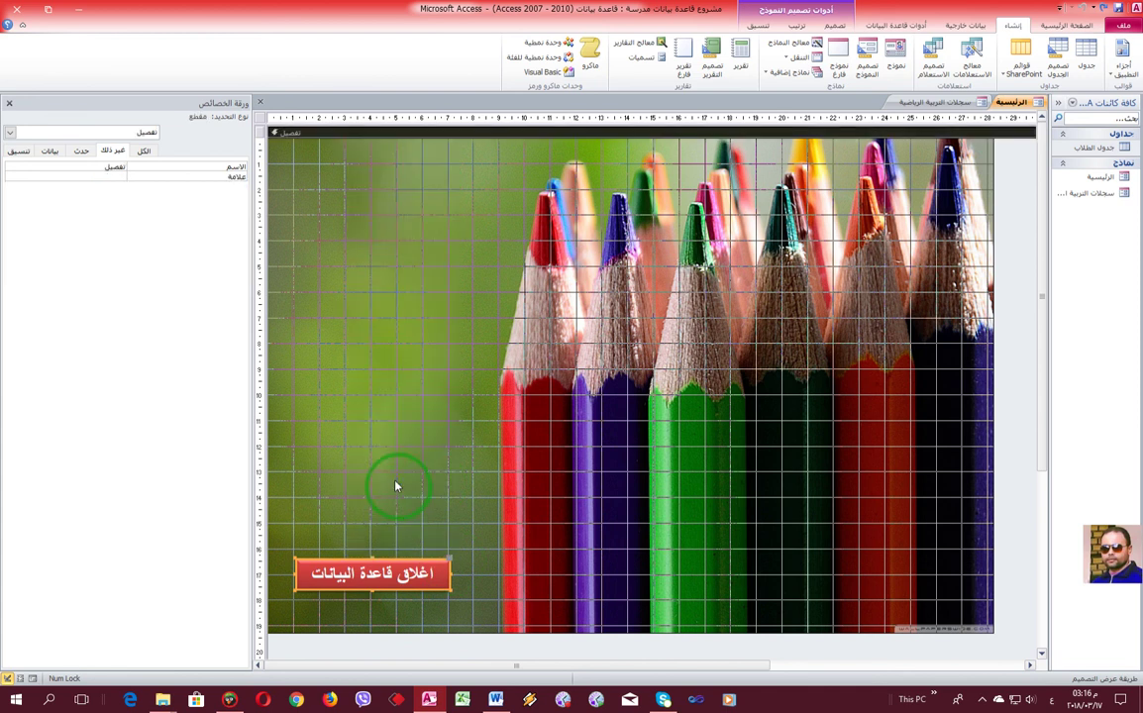
right_click(395, 481)
click(364, 525)
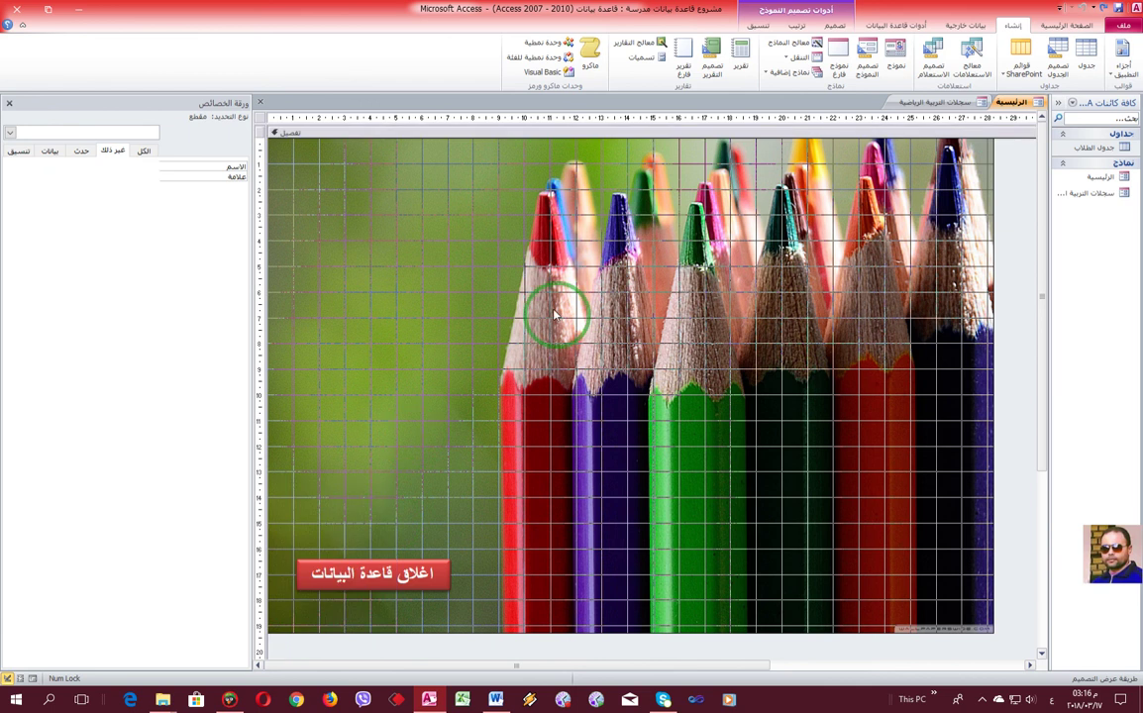
drag(418, 142, 442, 501)
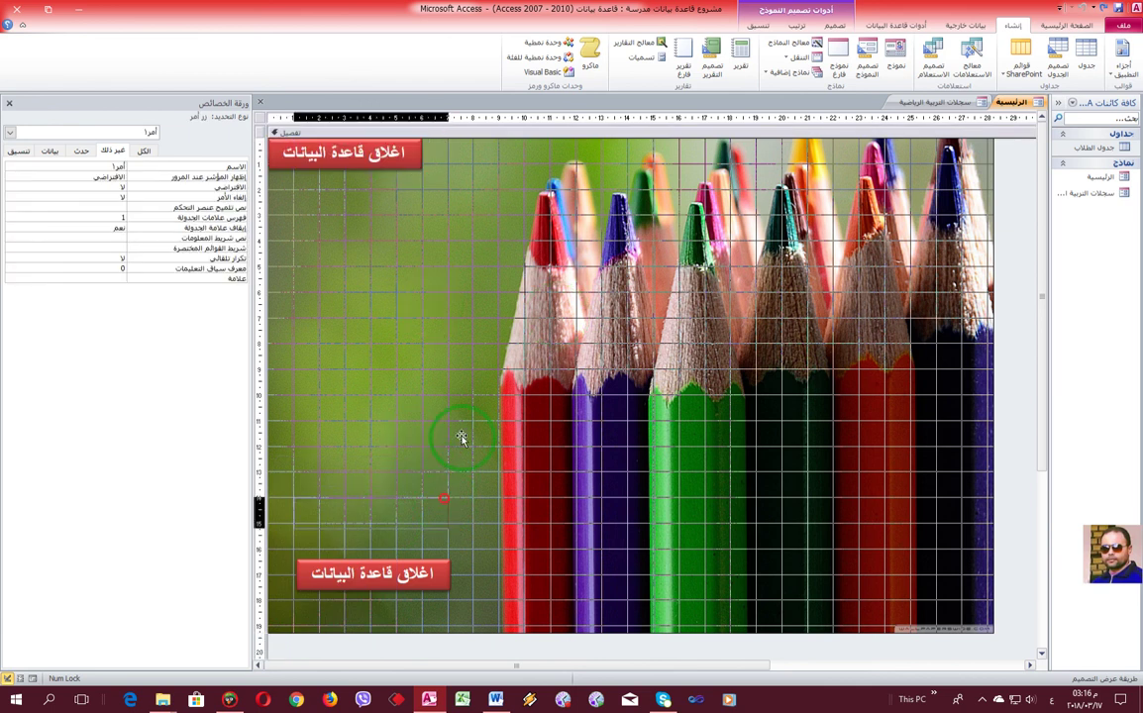
- Change the caption of the upper اغلاق قاعدة البيانات button copy to سجلات التربية الرياضية
click(360, 510)
drag(358, 511, 404, 511)
click(430, 513)
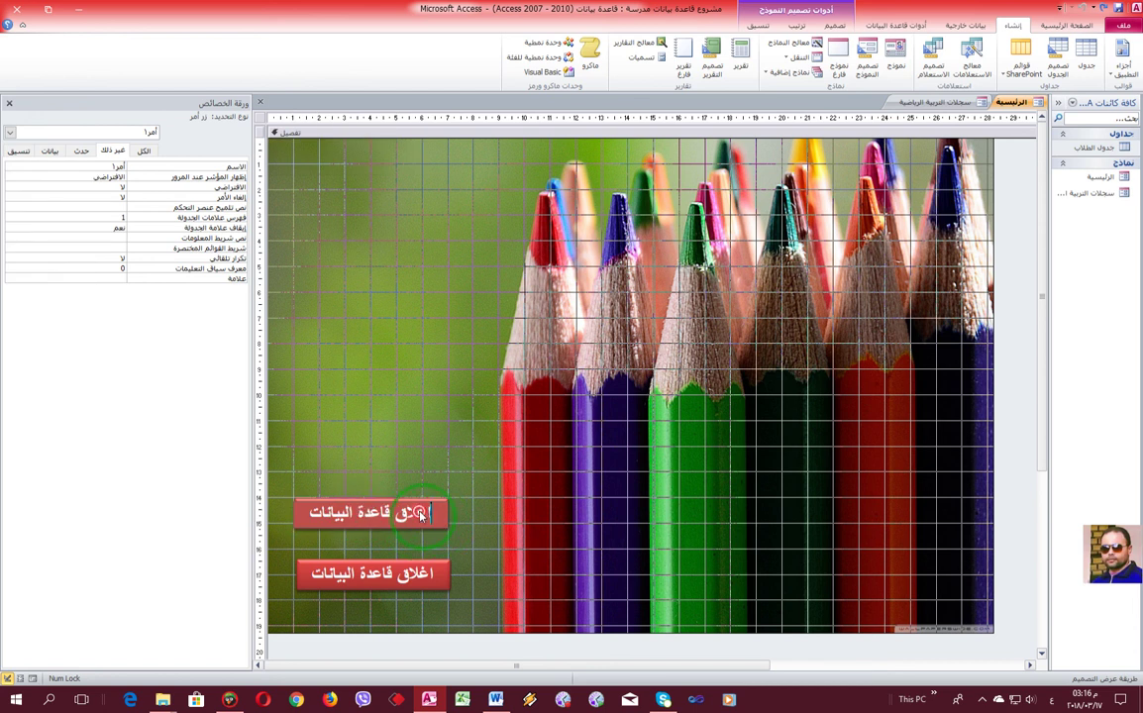
drag(432, 513, 287, 511)
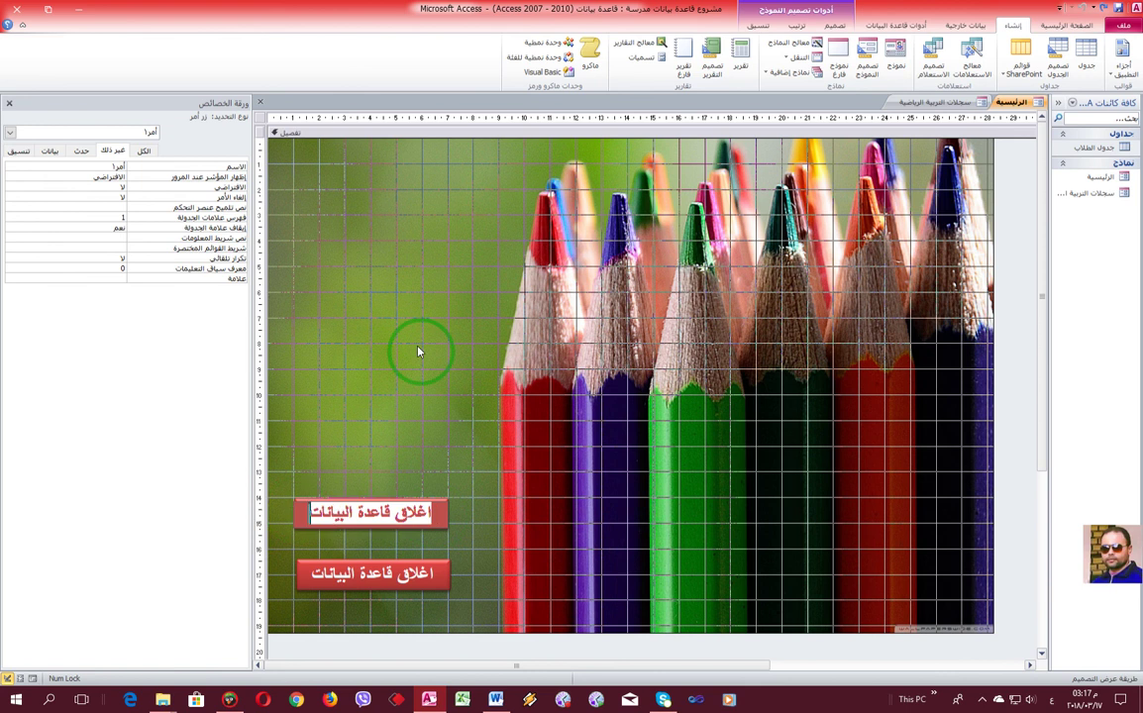
text(سجلا)
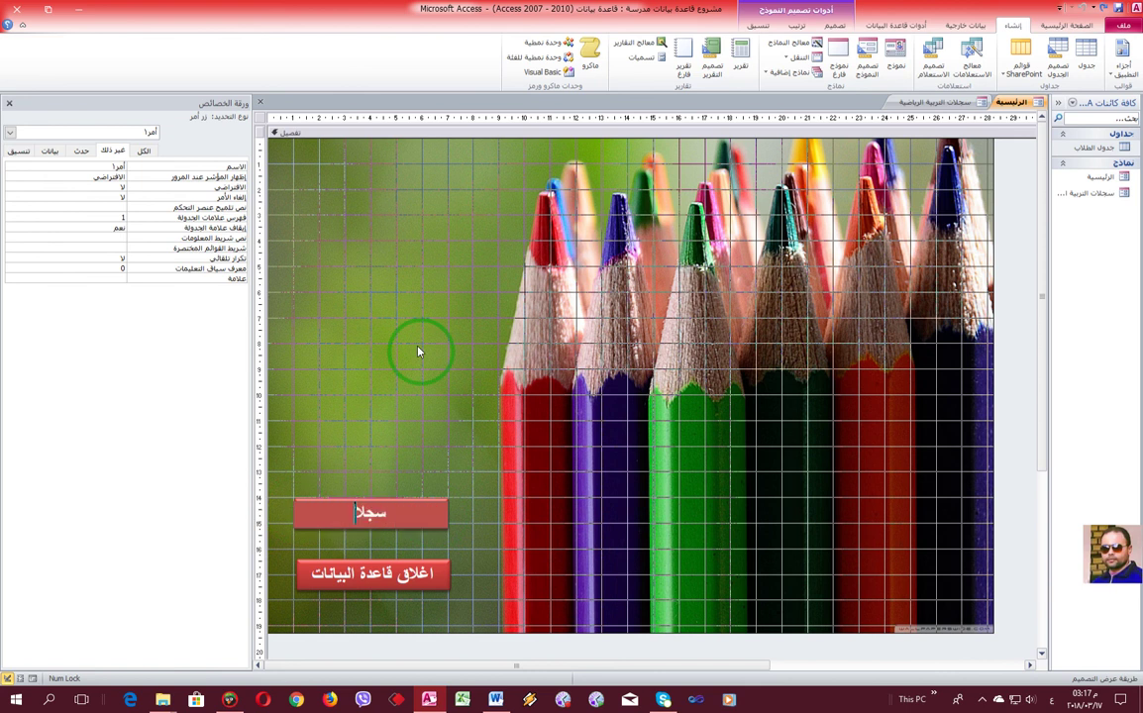
text(ت التربية الرياضية)
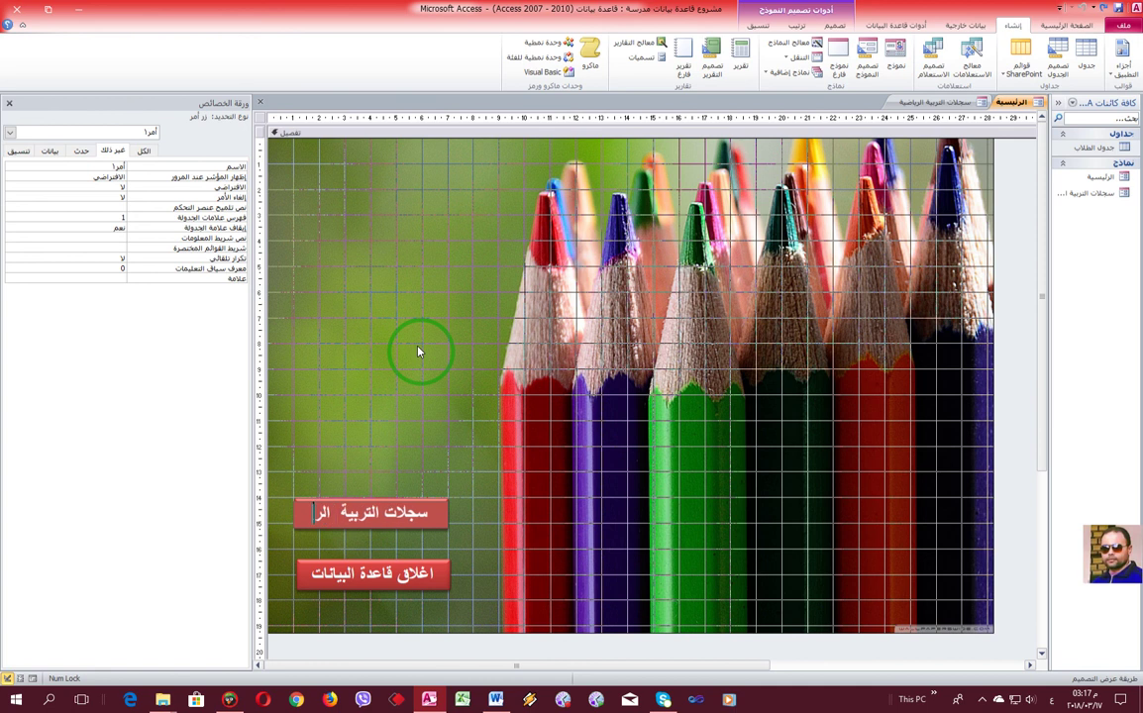
- Widen the سجلات التربية الرياضية button to about 6.9 cm and give it the turquoise quick style from the last row
click(314, 301)
click(448, 513)
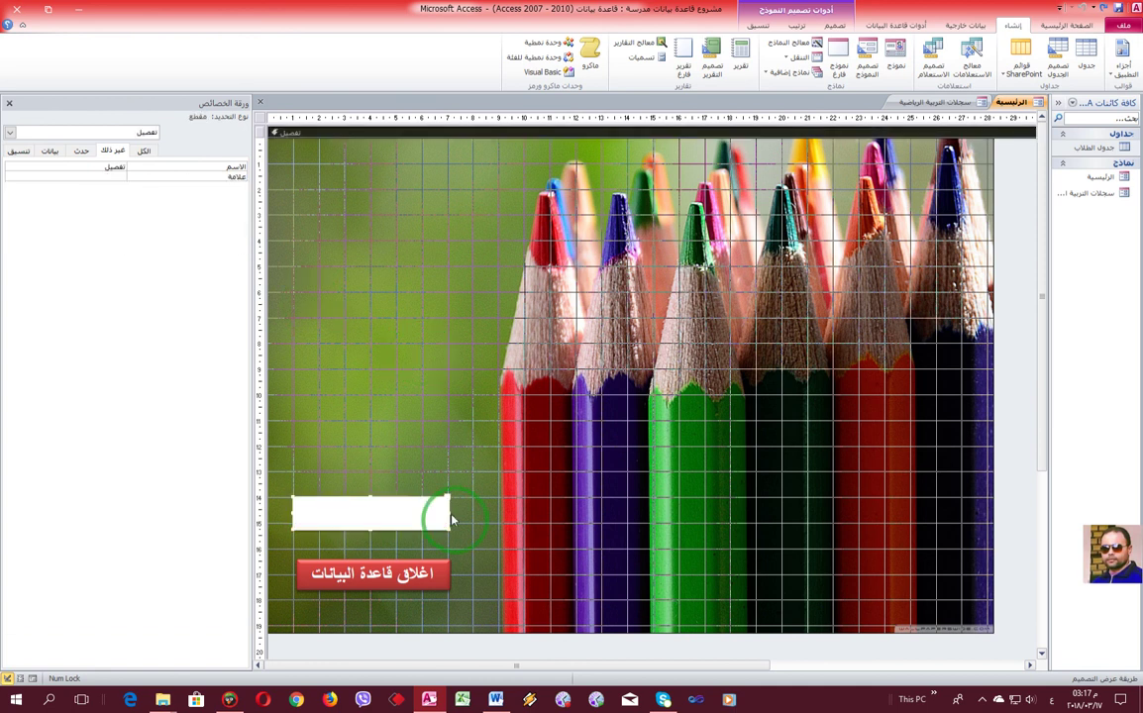
drag(448, 514, 470, 514)
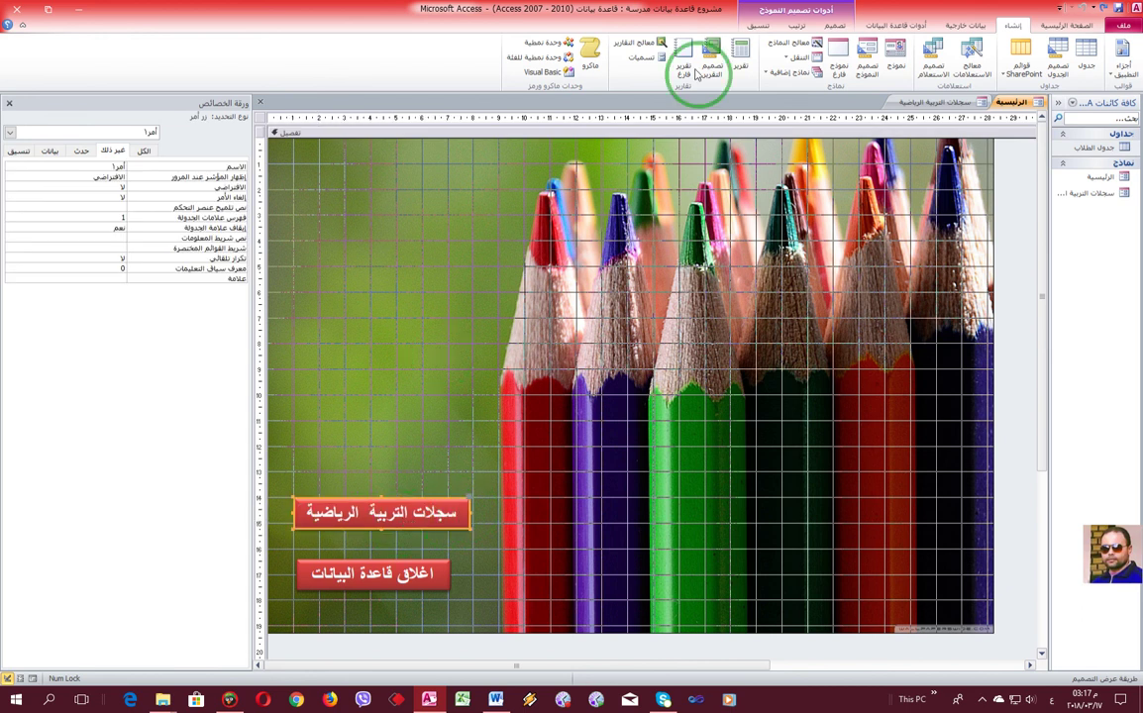
click(759, 27)
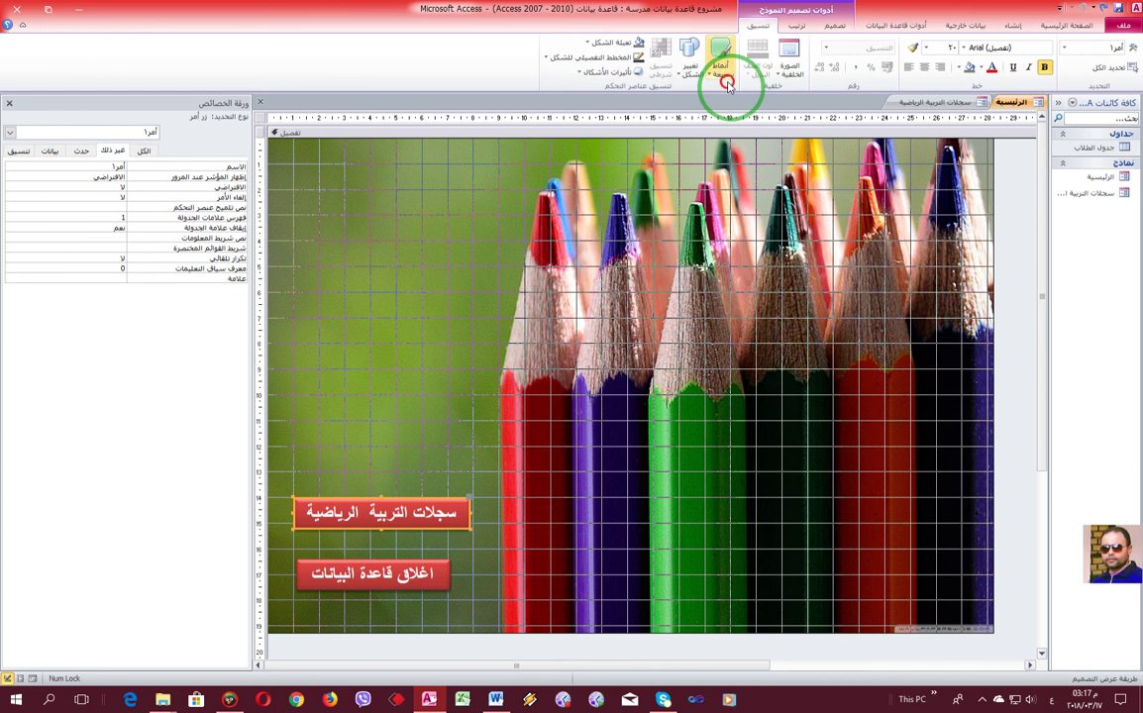
click(722, 62)
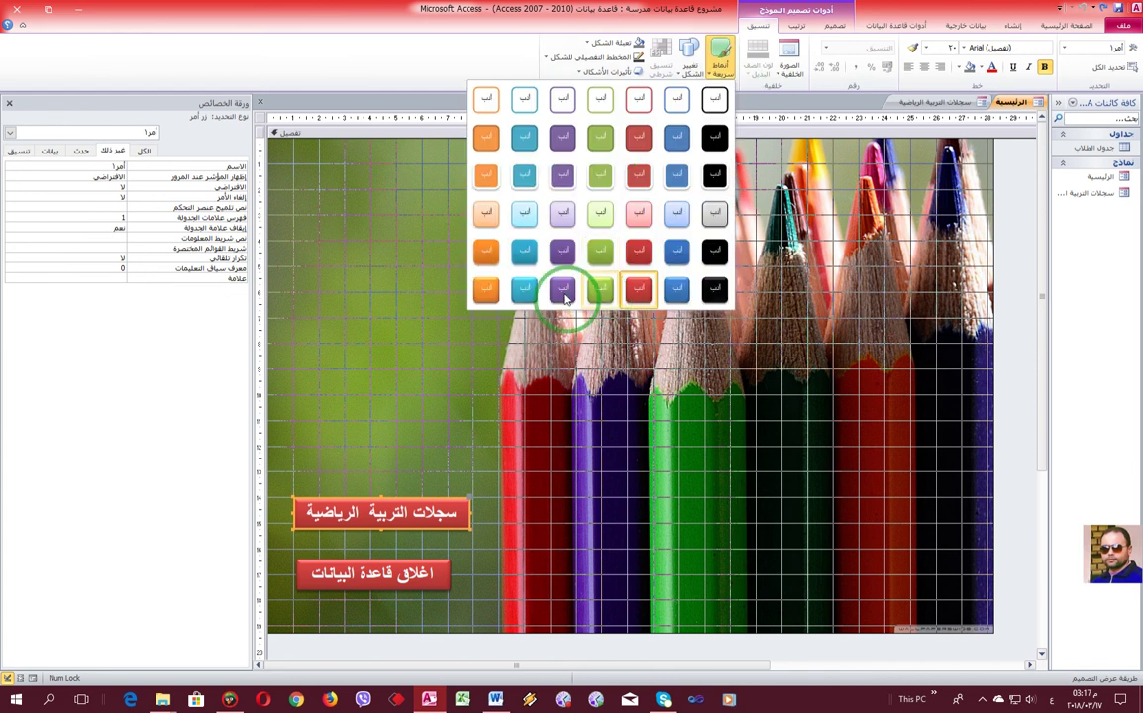
click(523, 288)
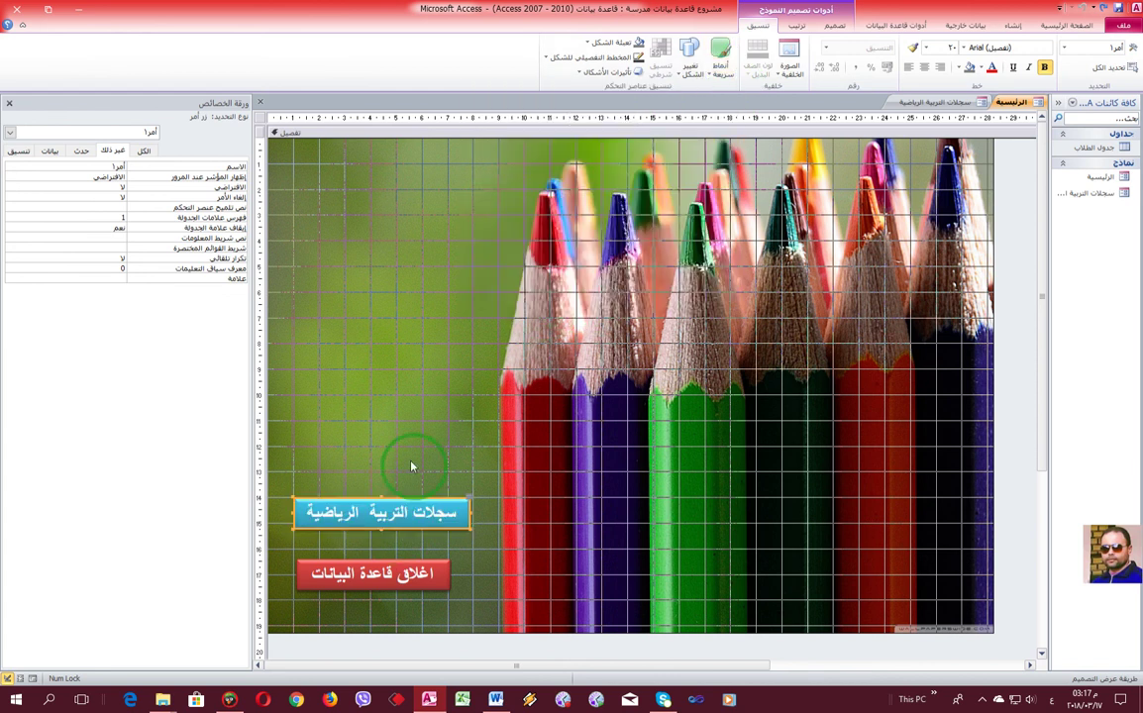
- Widen the اغلاق قاعدة البيانات button so its right edge lines up with the button above
click(445, 578)
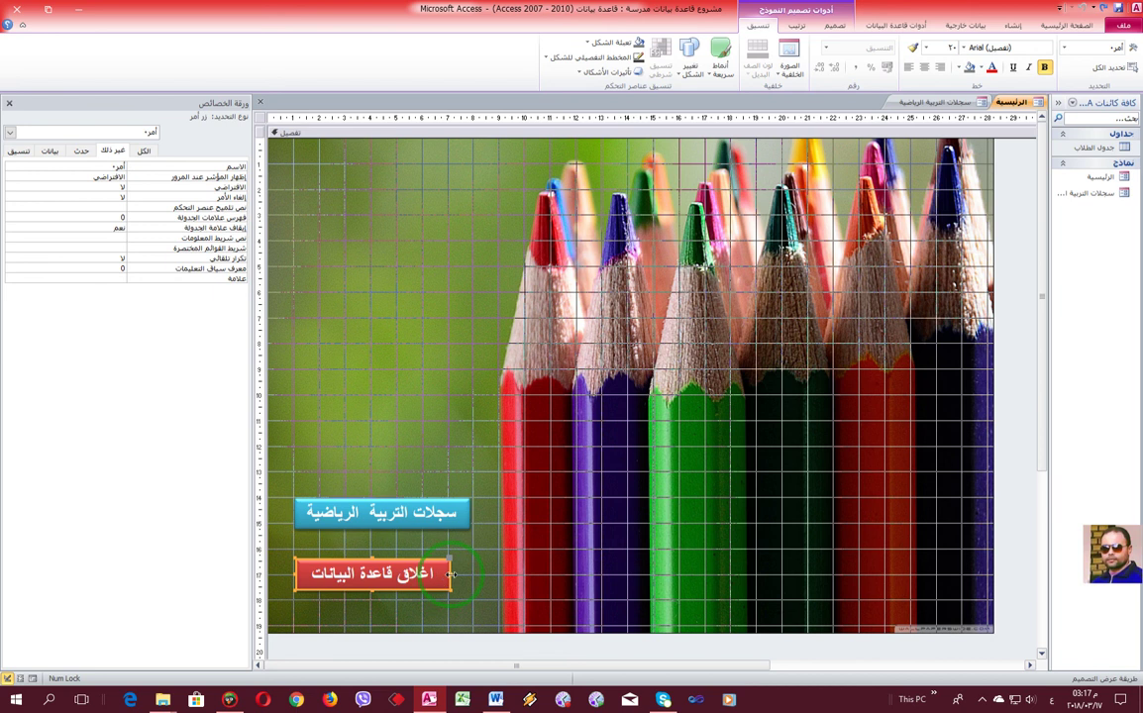
drag(453, 572, 470, 571)
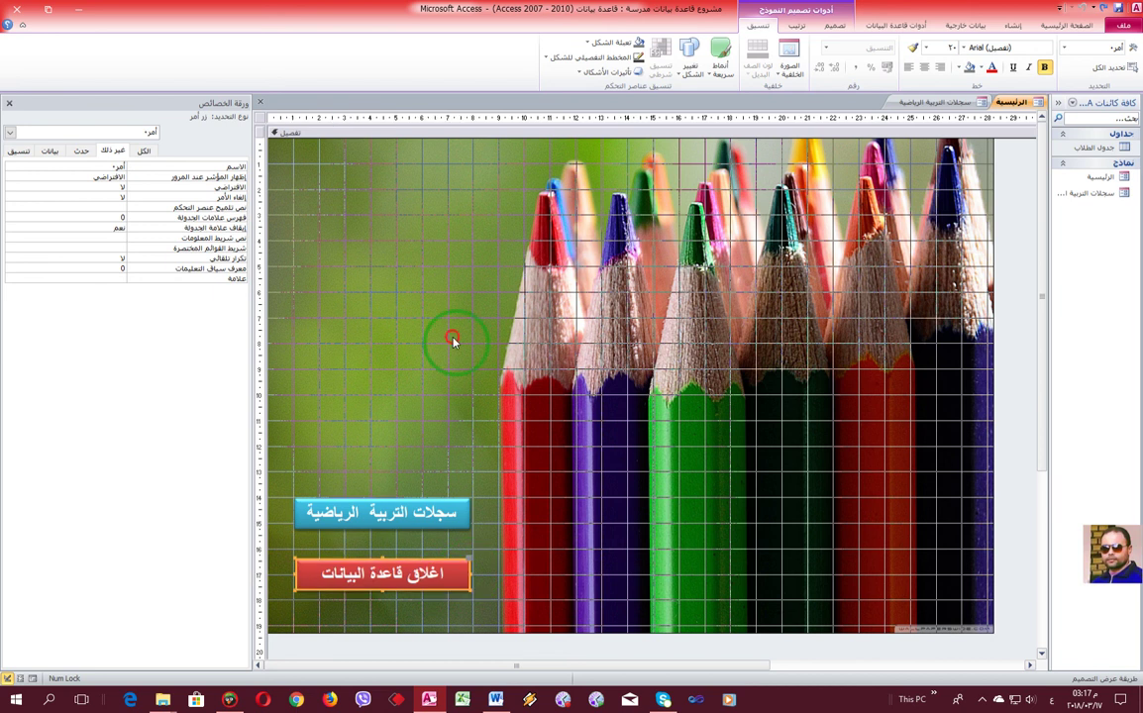
click(383, 428)
- Edit the on-click macro of the سجلات التربية الرياضية button and add an OpenForm action for the سجلات التربية الرياضية form
click(391, 512)
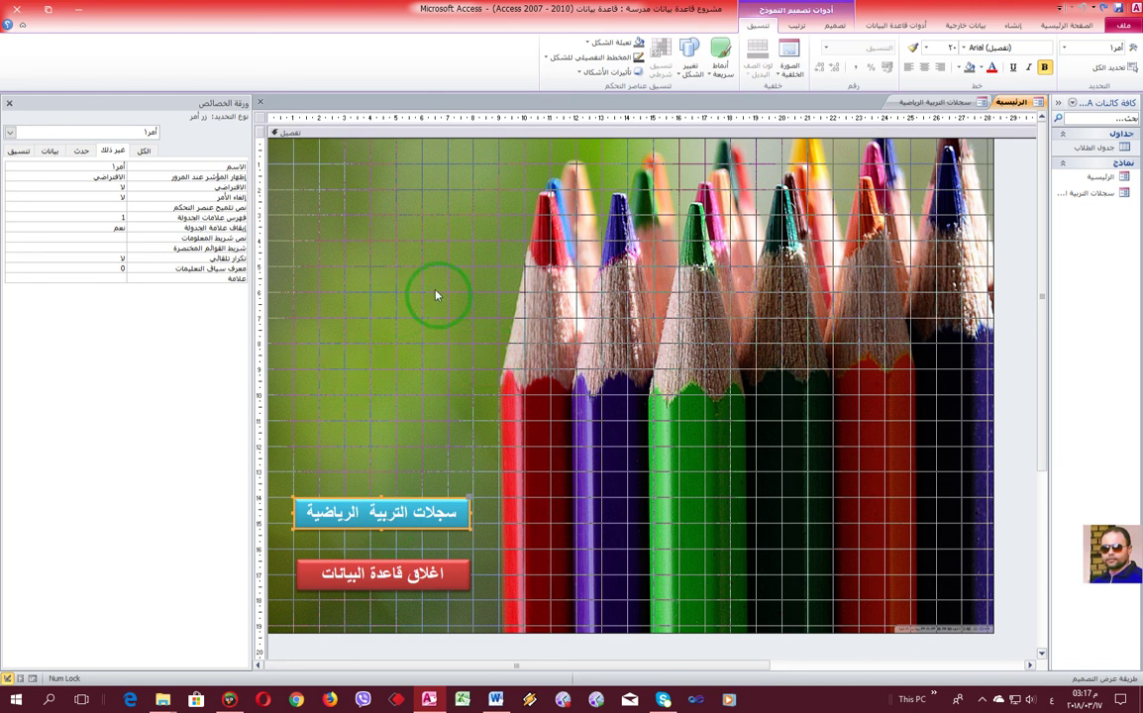
click(82, 152)
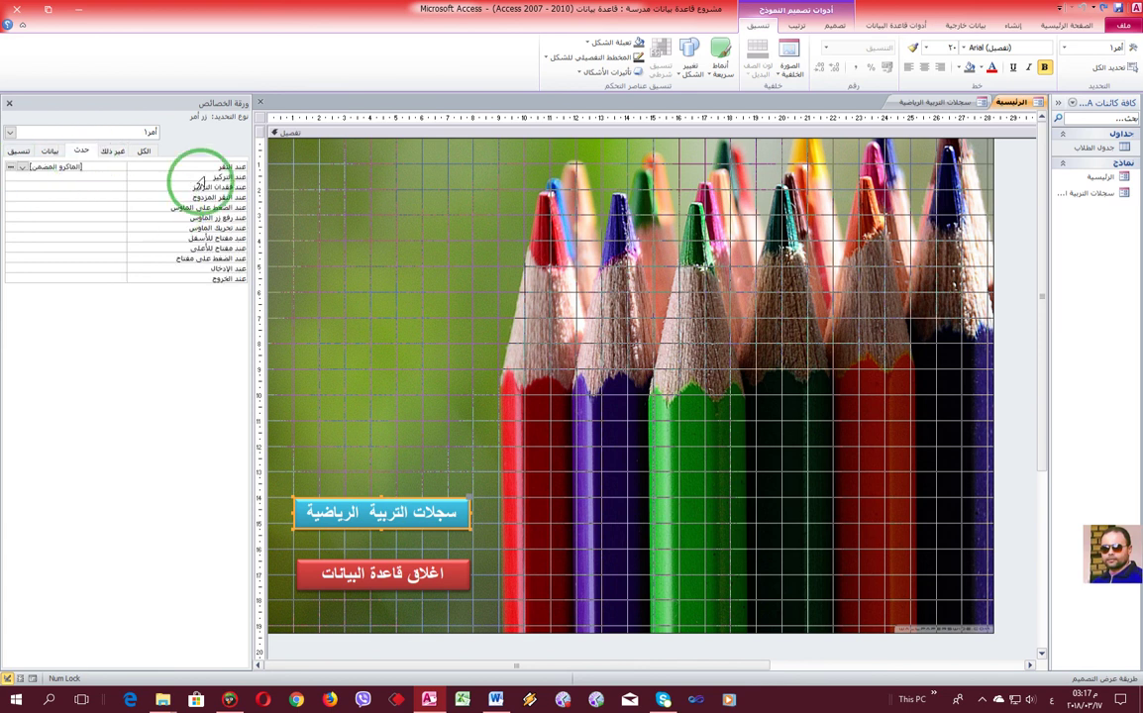
click(10, 167)
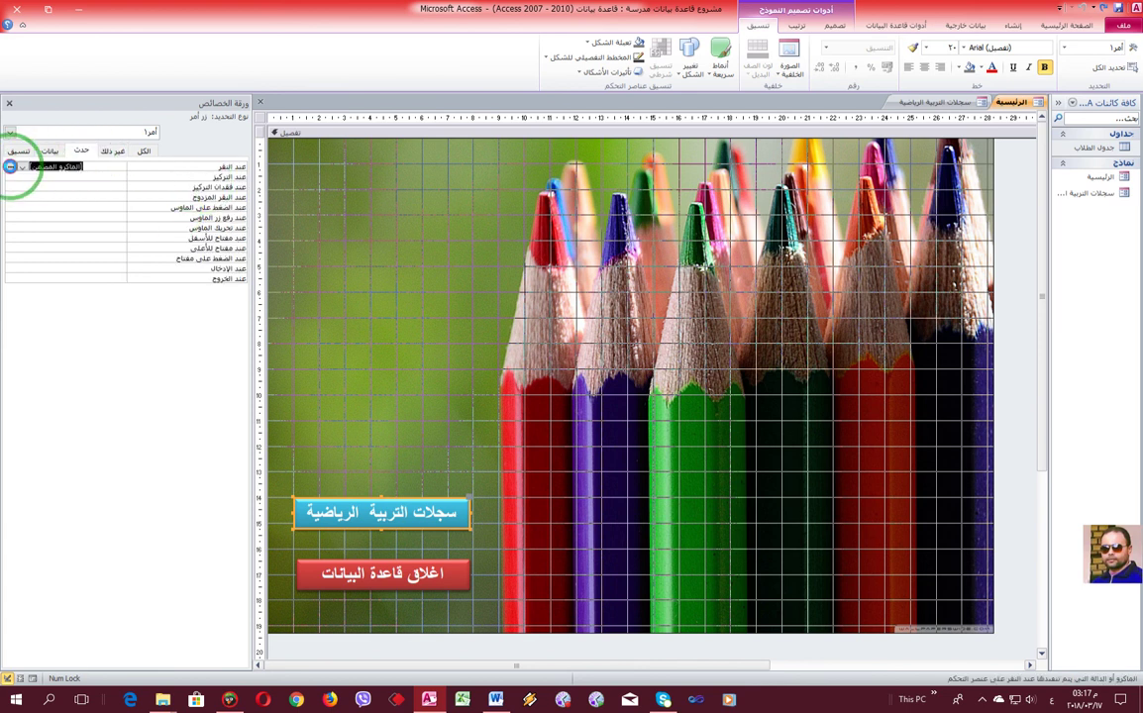
click(10, 166)
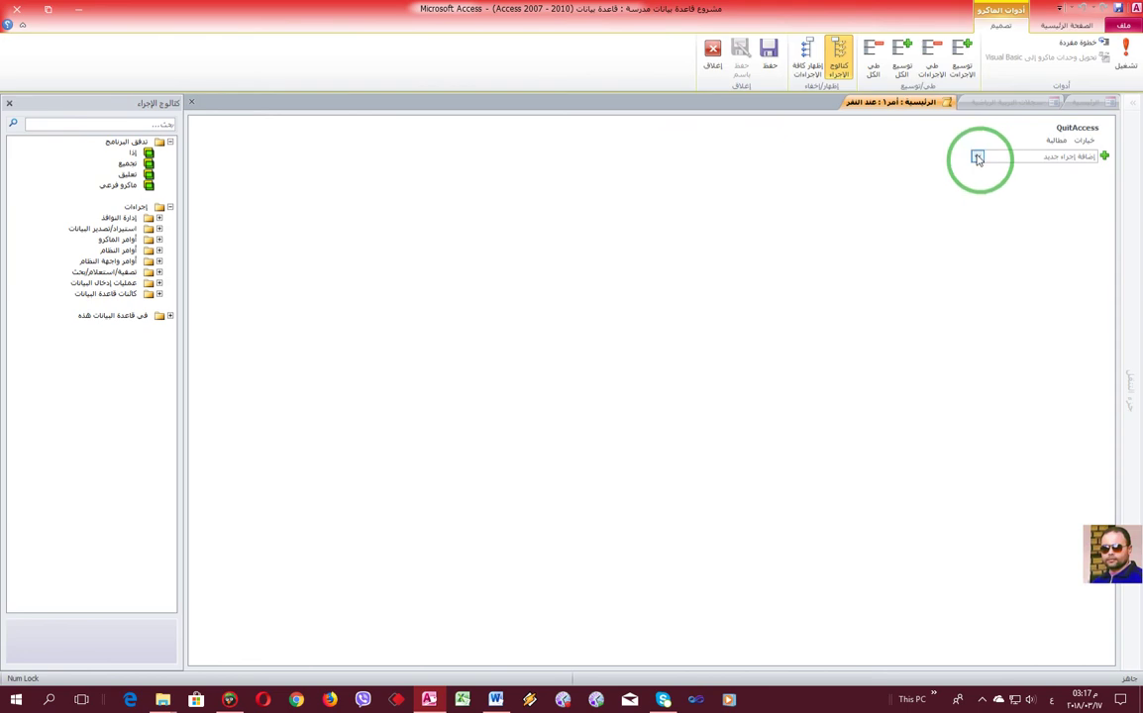
click(976, 156)
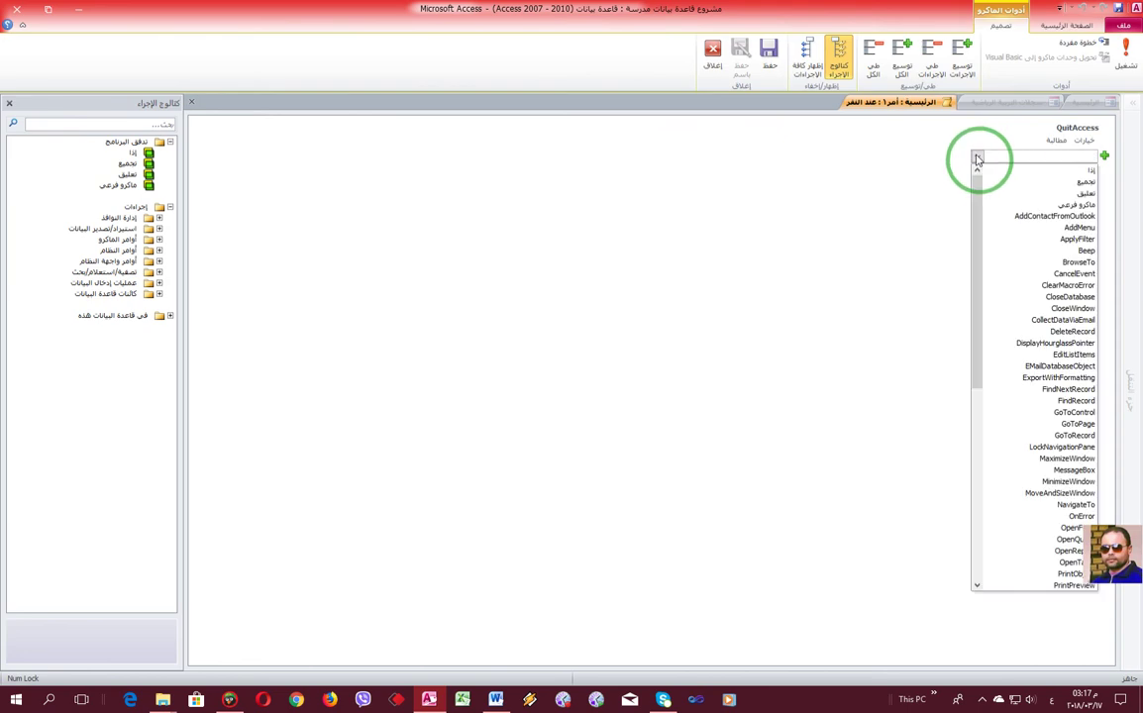
click(1036, 529)
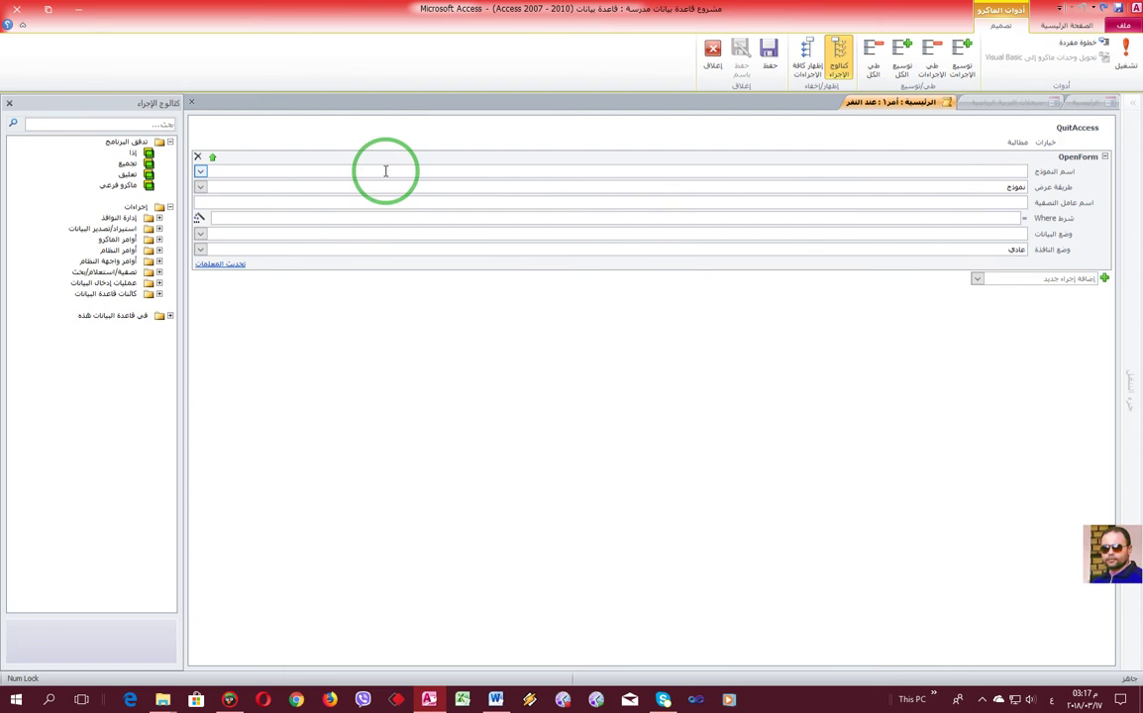
click(200, 175)
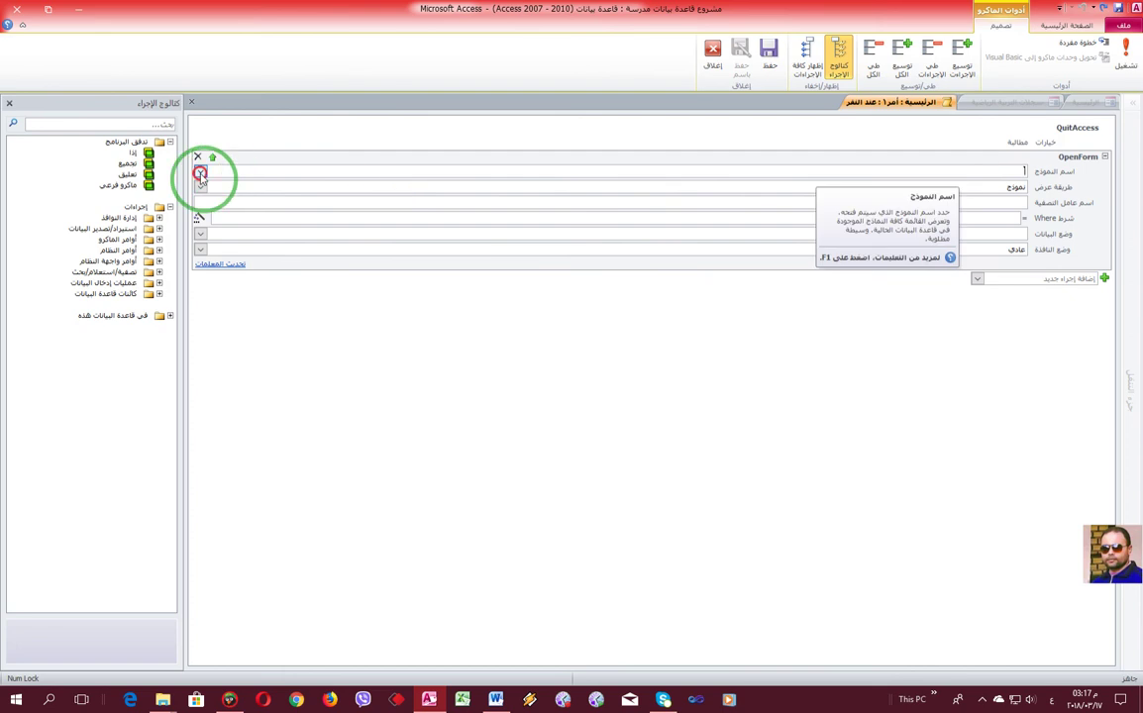
click(653, 201)
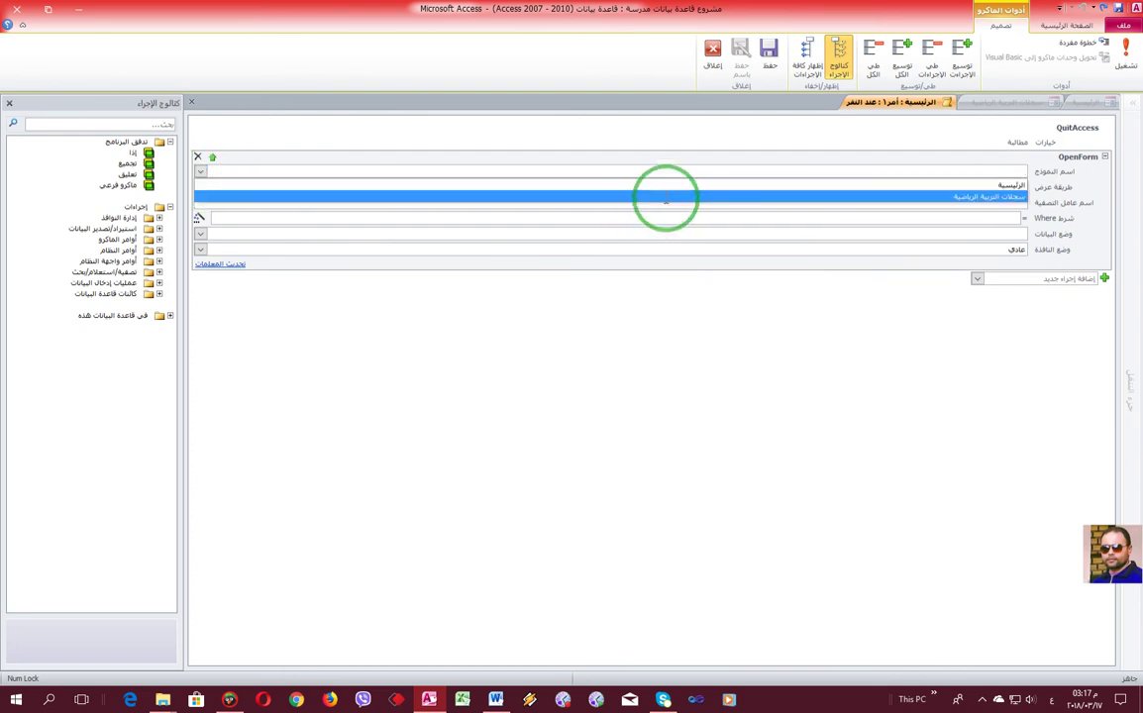
- Add a CloseWindow action for the نموذج object الرئيسية with saving set to لا, and close the macro builder
click(977, 280)
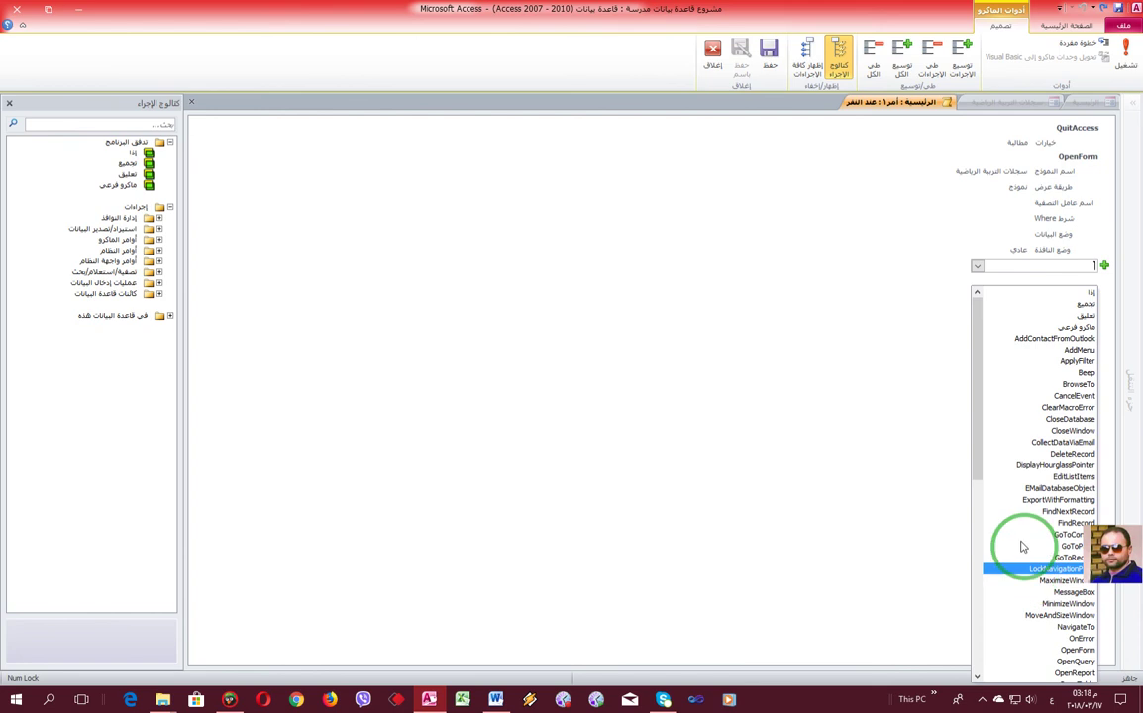
click(1031, 430)
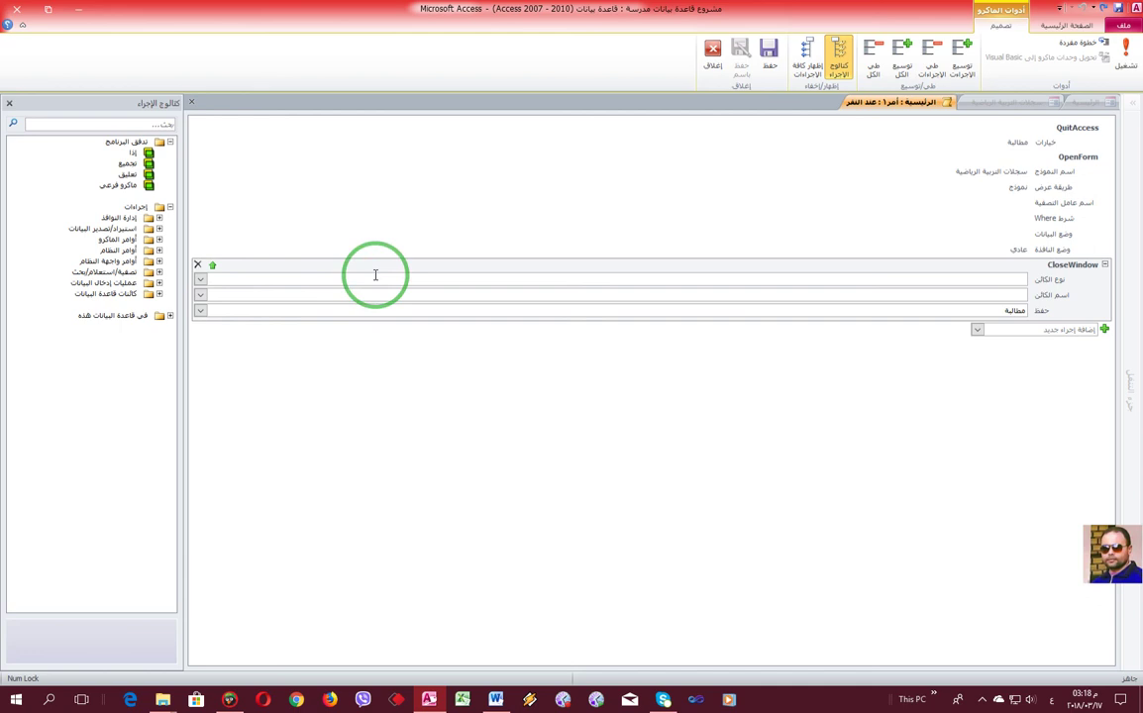
click(200, 280)
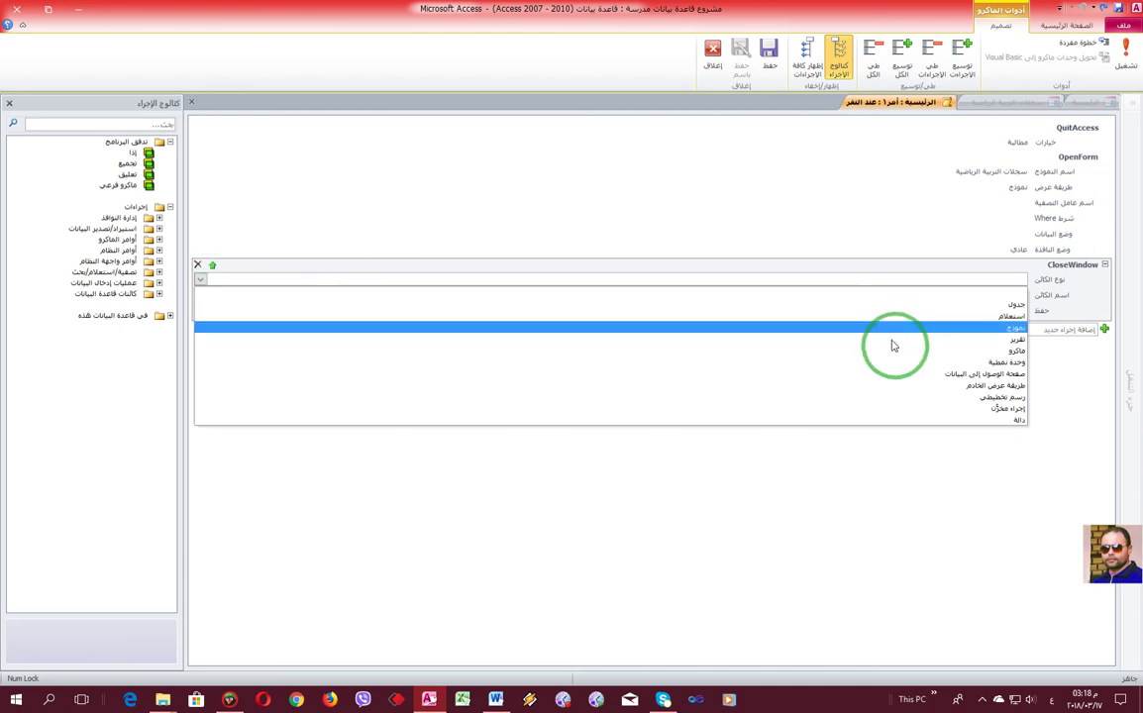
click(889, 327)
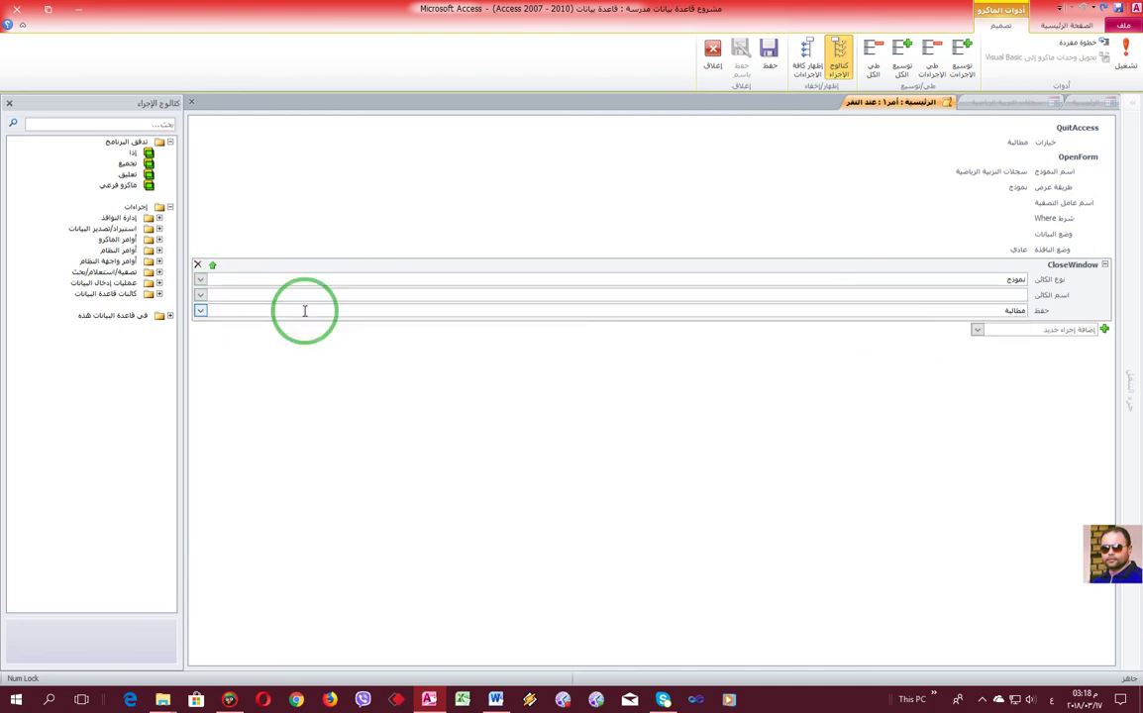
click(200, 295)
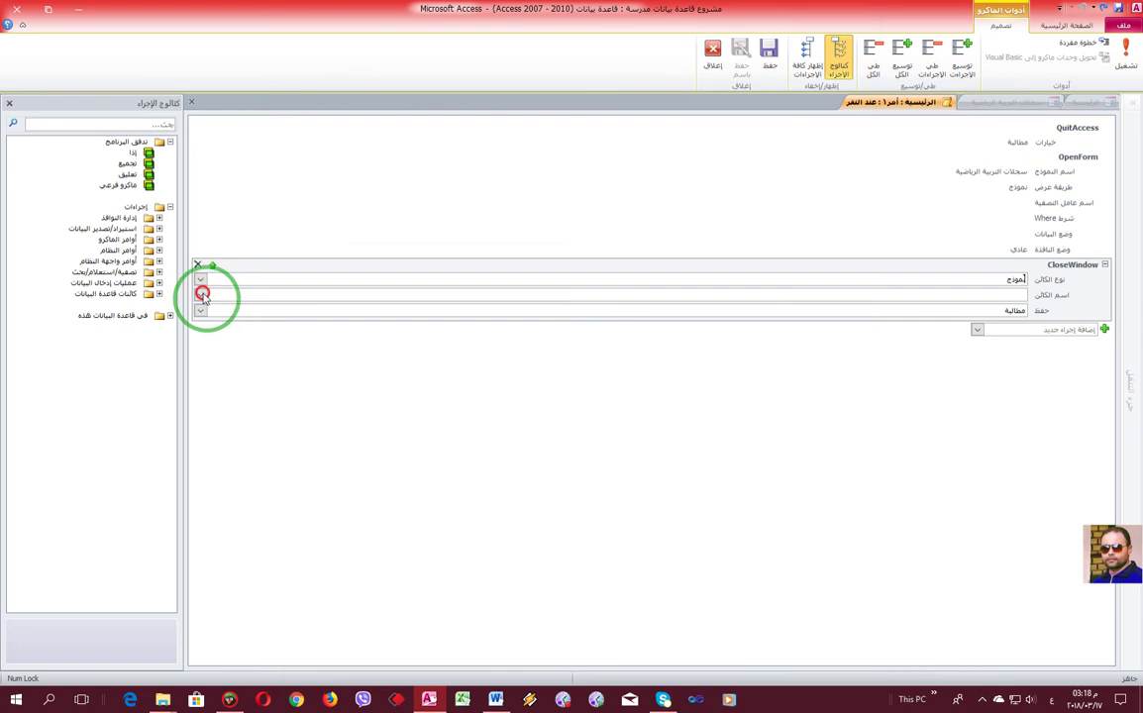
click(310, 308)
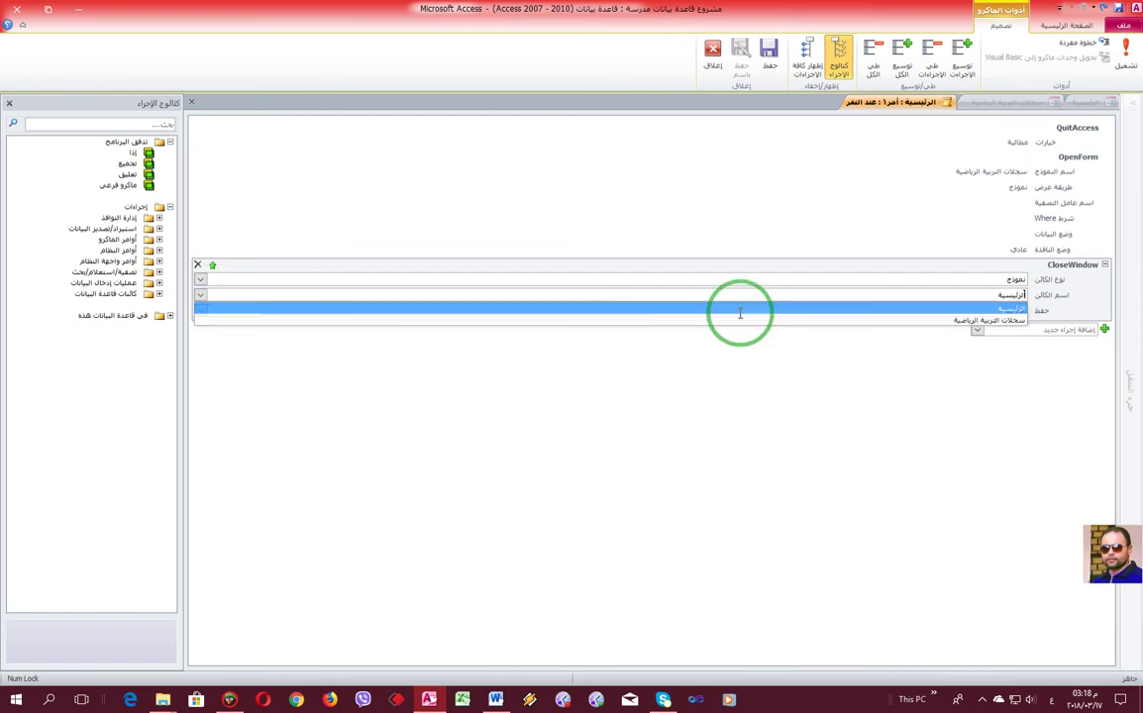
click(200, 310)
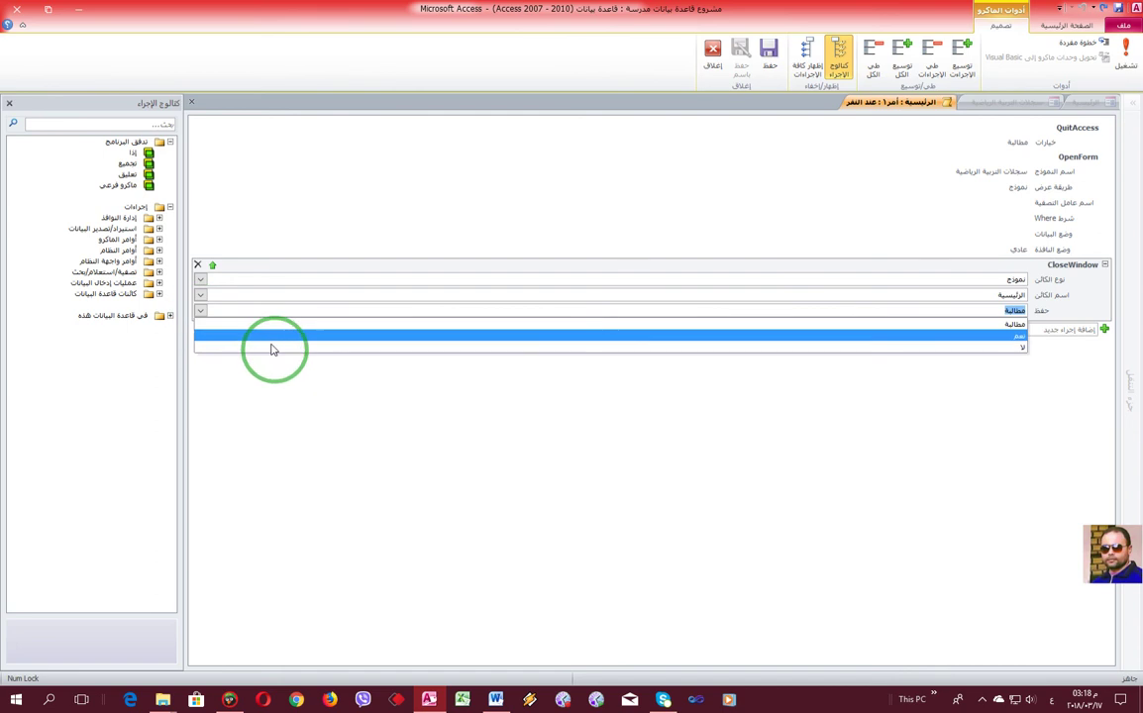
click(272, 348)
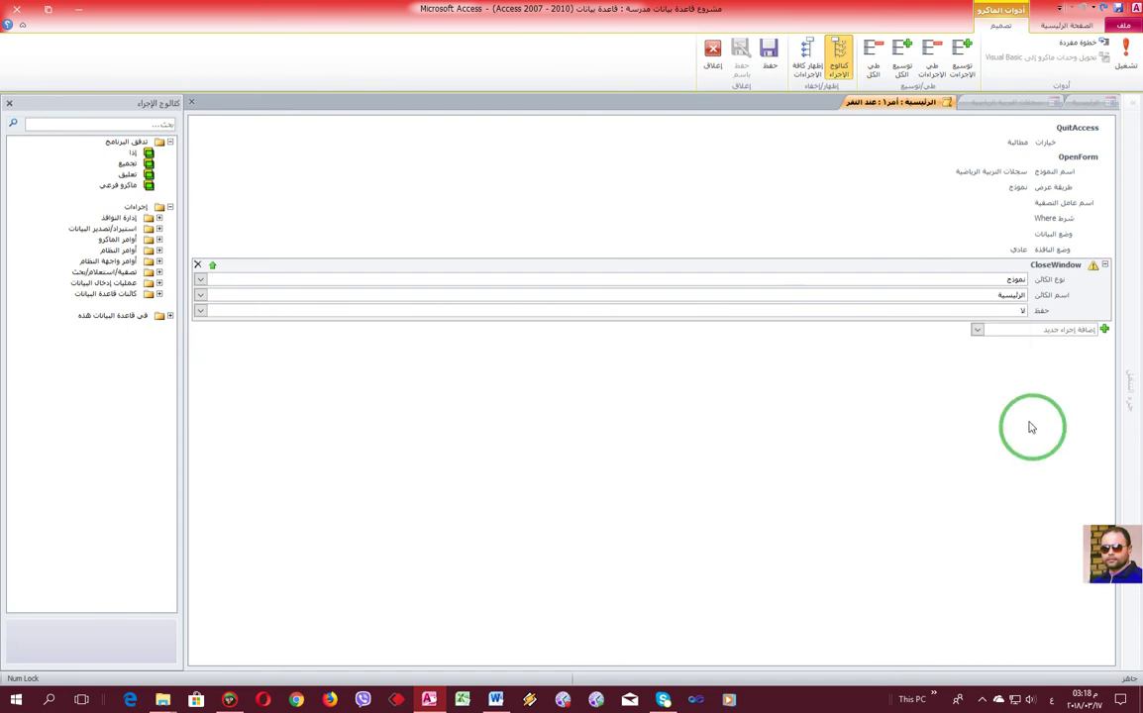
click(711, 52)
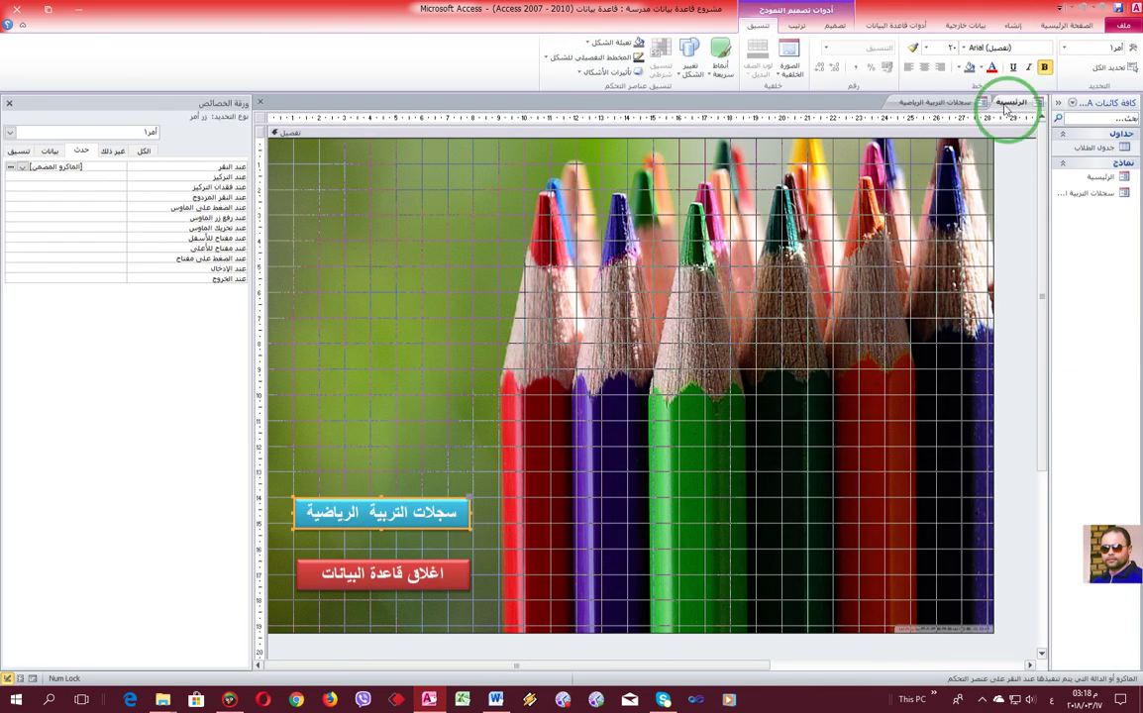
- Close the الرئيسية and سجلات التربية الرياضية forms, saving their changes
click(1019, 102)
right_click(1020, 103)
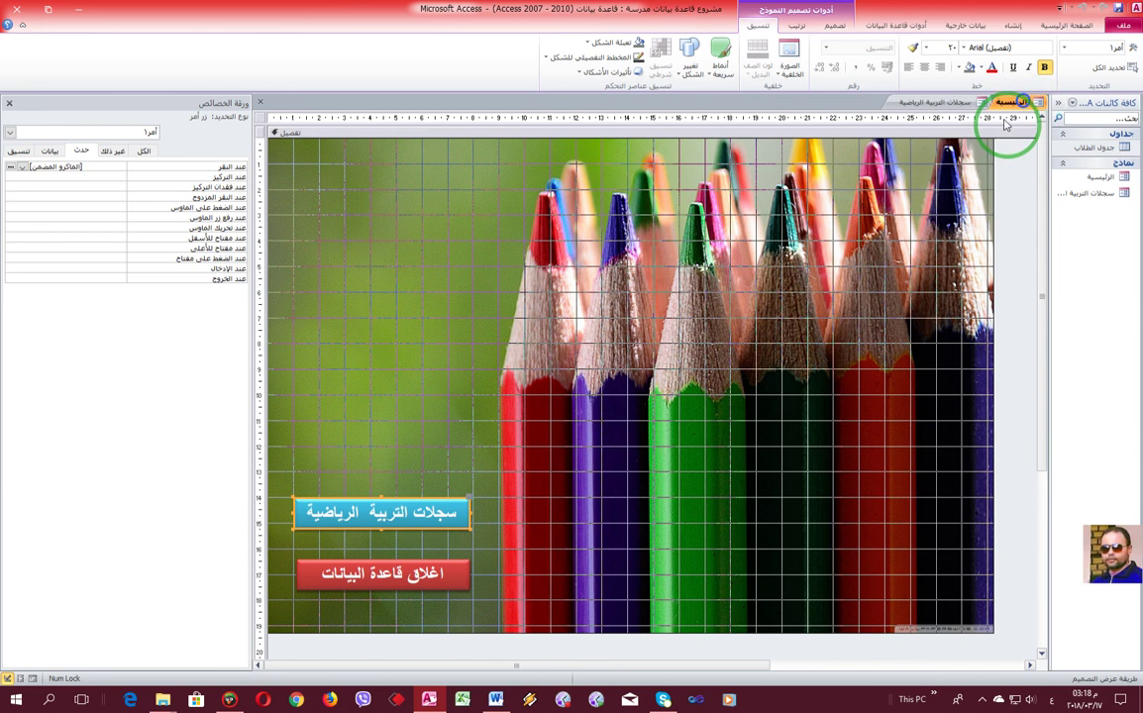
click(1000, 127)
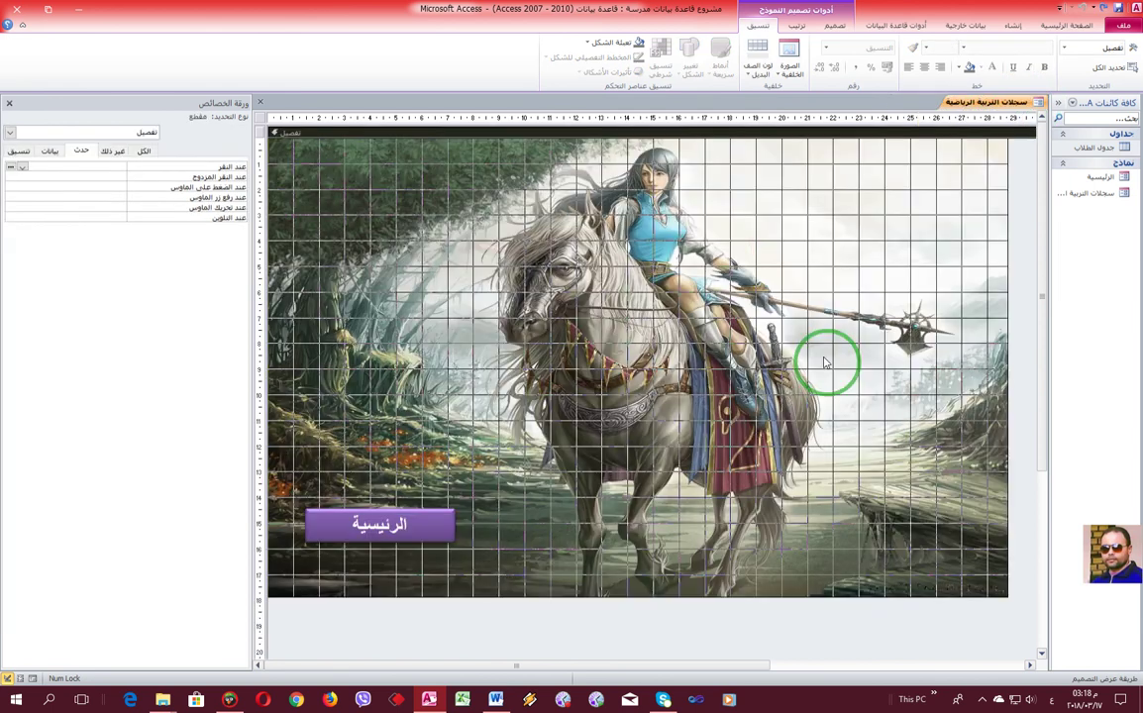
click(259, 102)
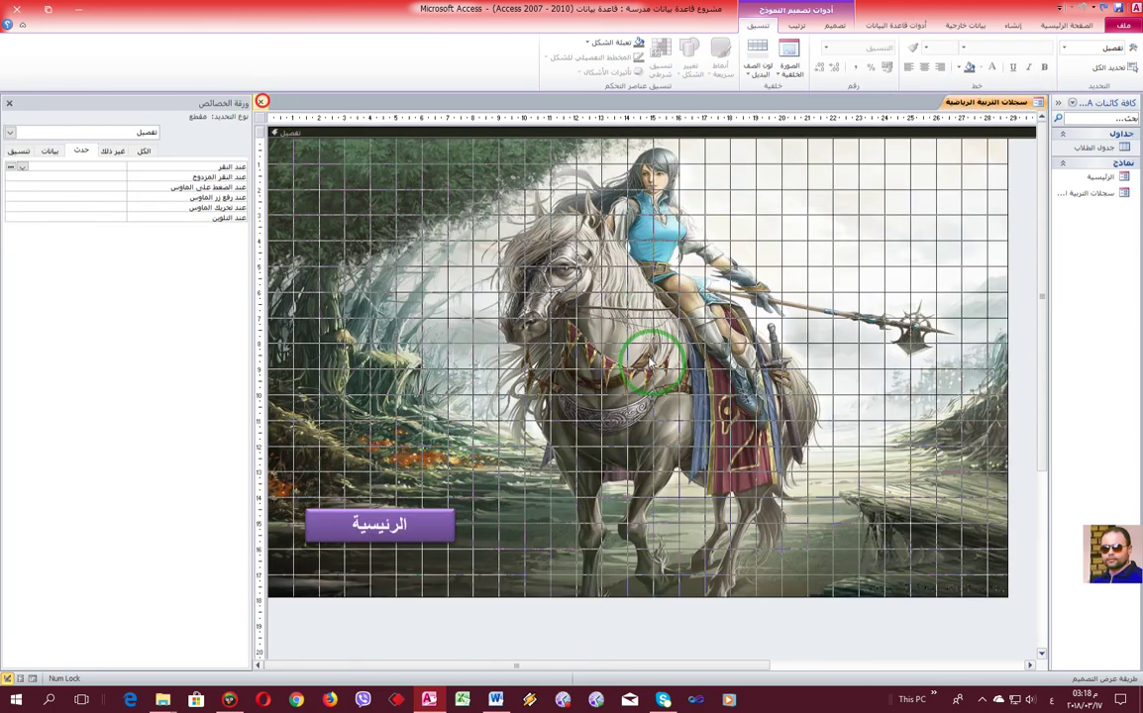
click(661, 385)
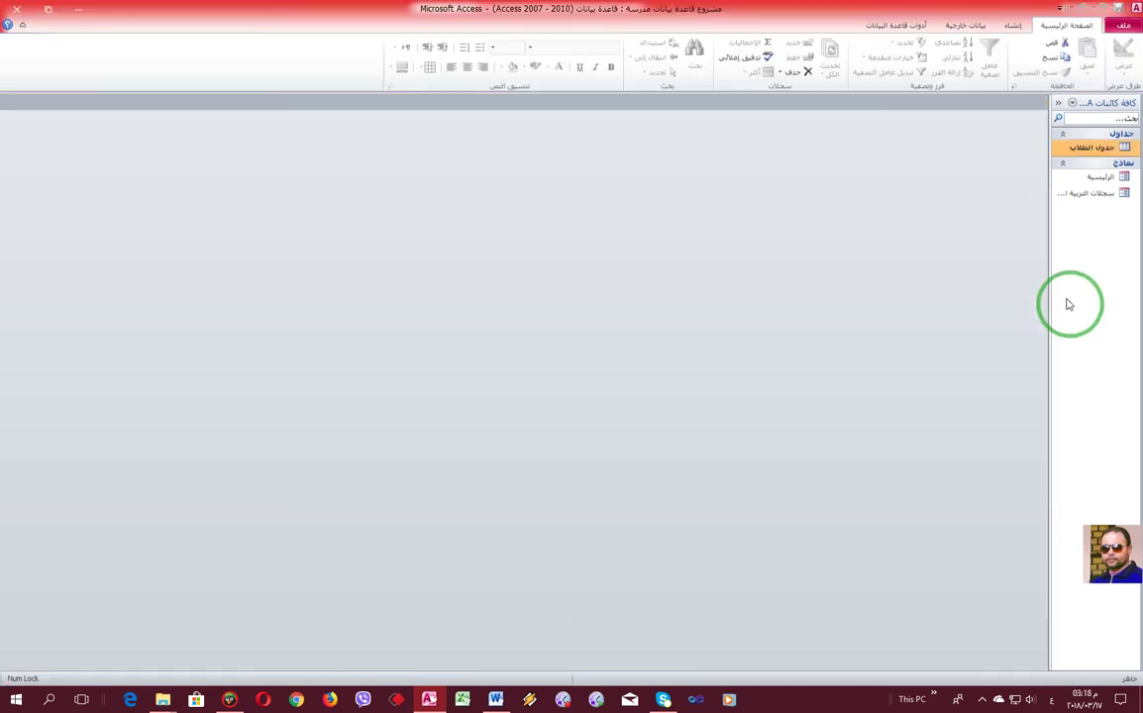
- Compact and repair the database, and test the سجلات التربية الرياضية button on the الرئيسية form
click(896, 25)
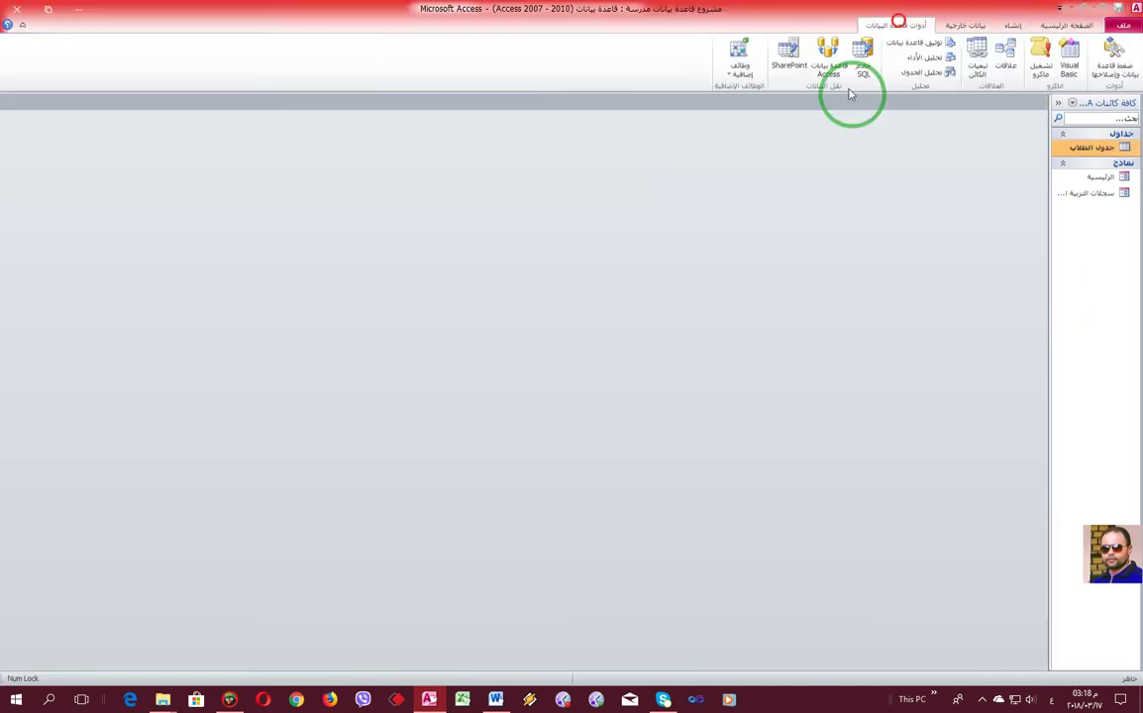
click(1110, 62)
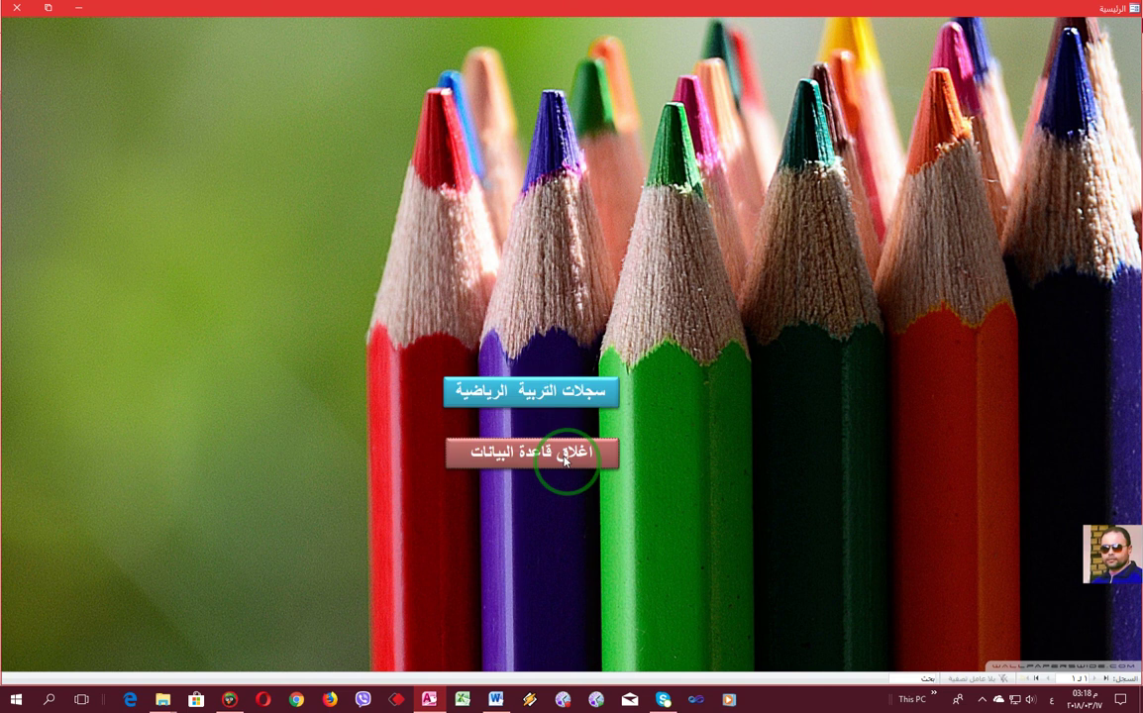
click(569, 392)
click(570, 400)
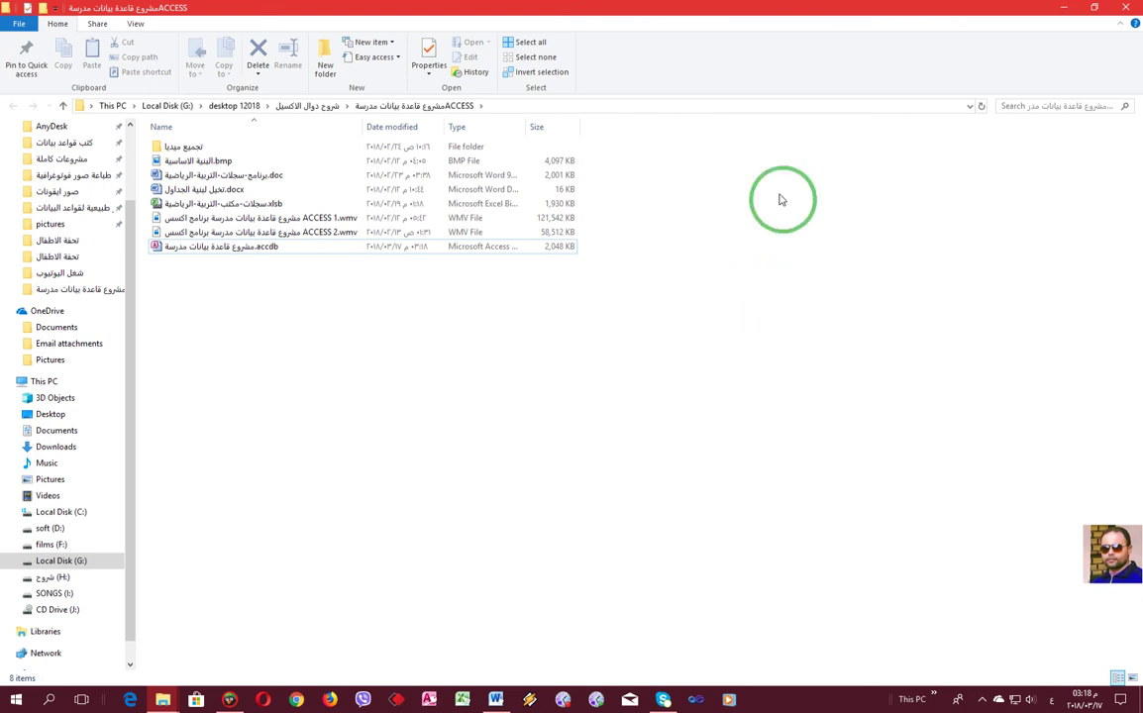
- Open the مشروع قاعدة بيانات مدرسة.accdb database and switch its الرئيسية form to design view
double_click(194, 248)
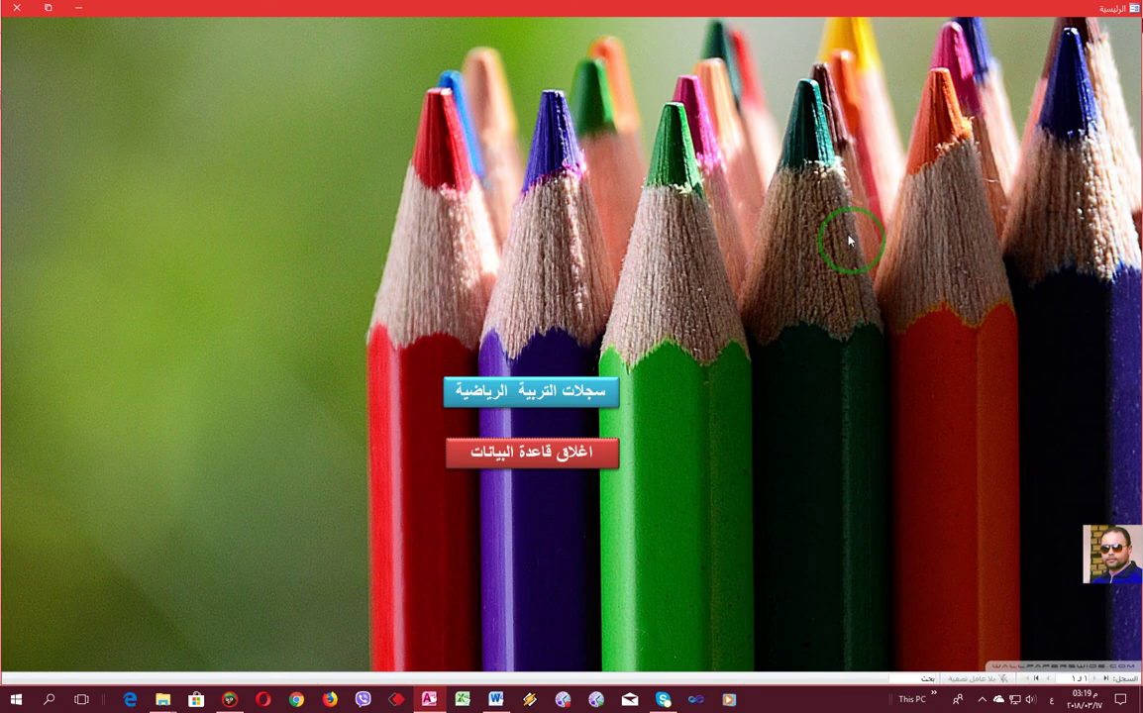
right_click(859, 228)
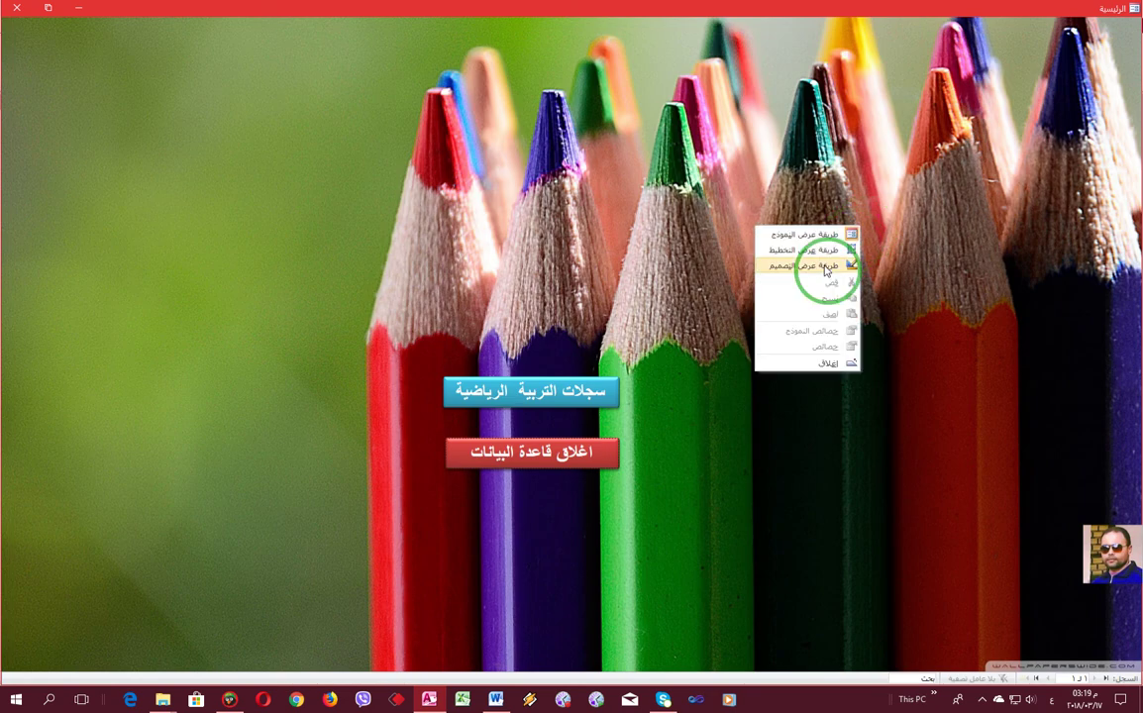
click(826, 267)
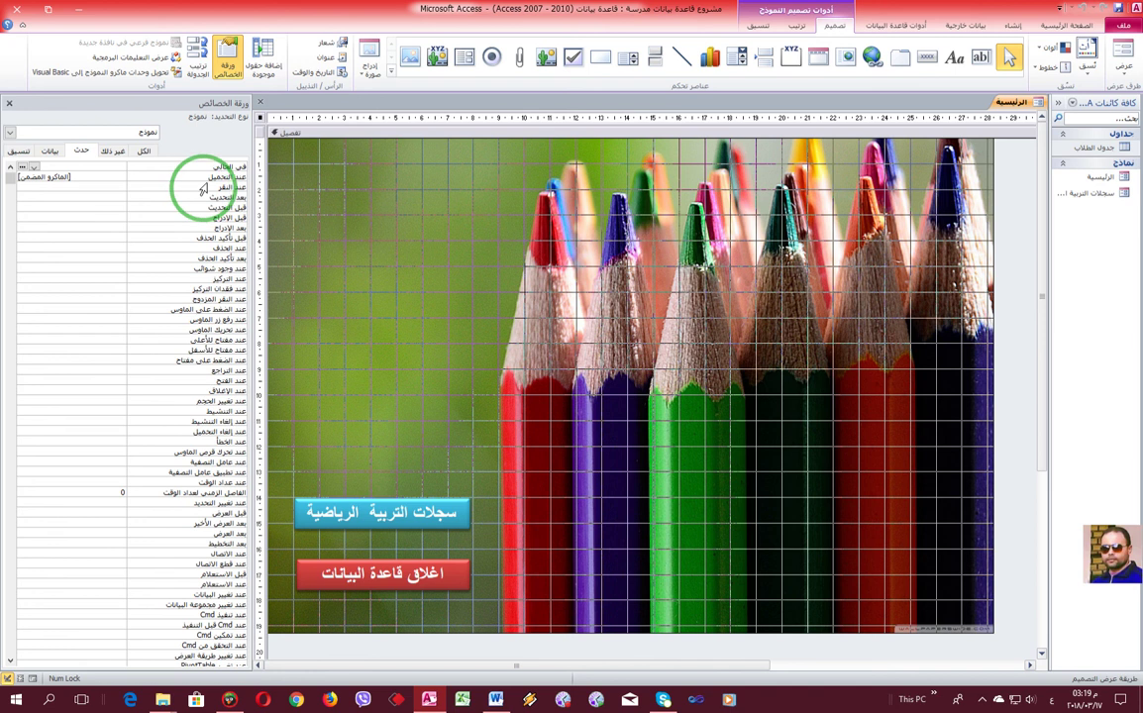
- Remove the QuitAccess action from the on-click macro of the سجلات التربية الرياضية button, then save and close the macro
click(418, 531)
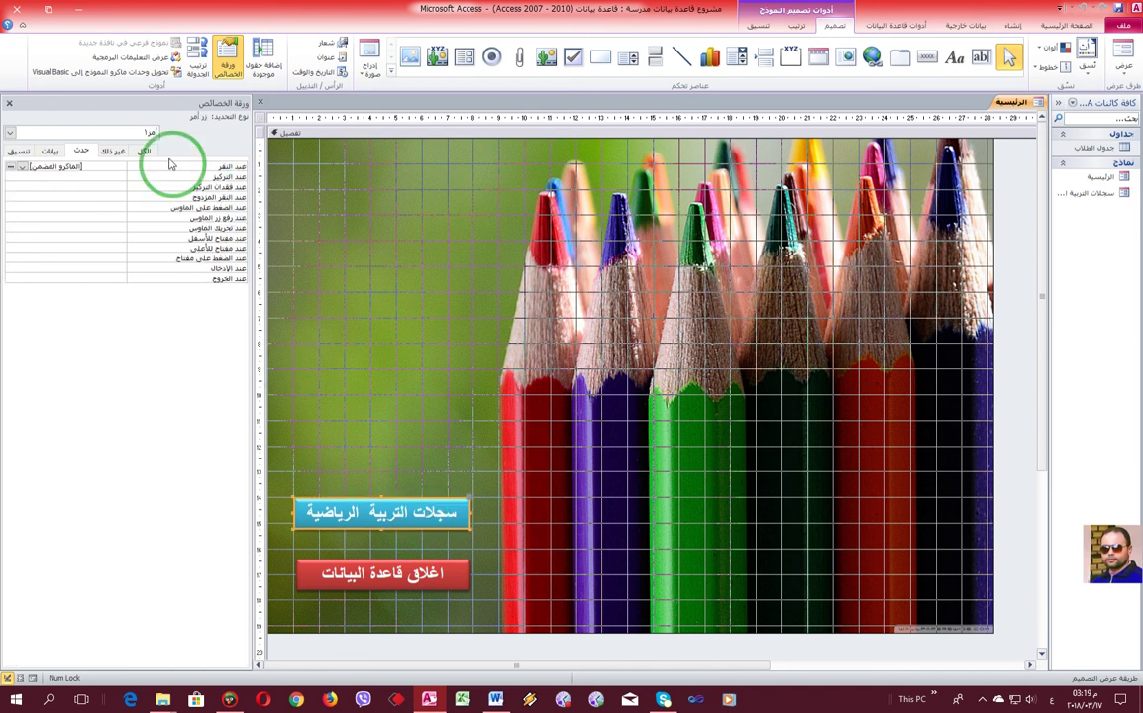
click(10, 166)
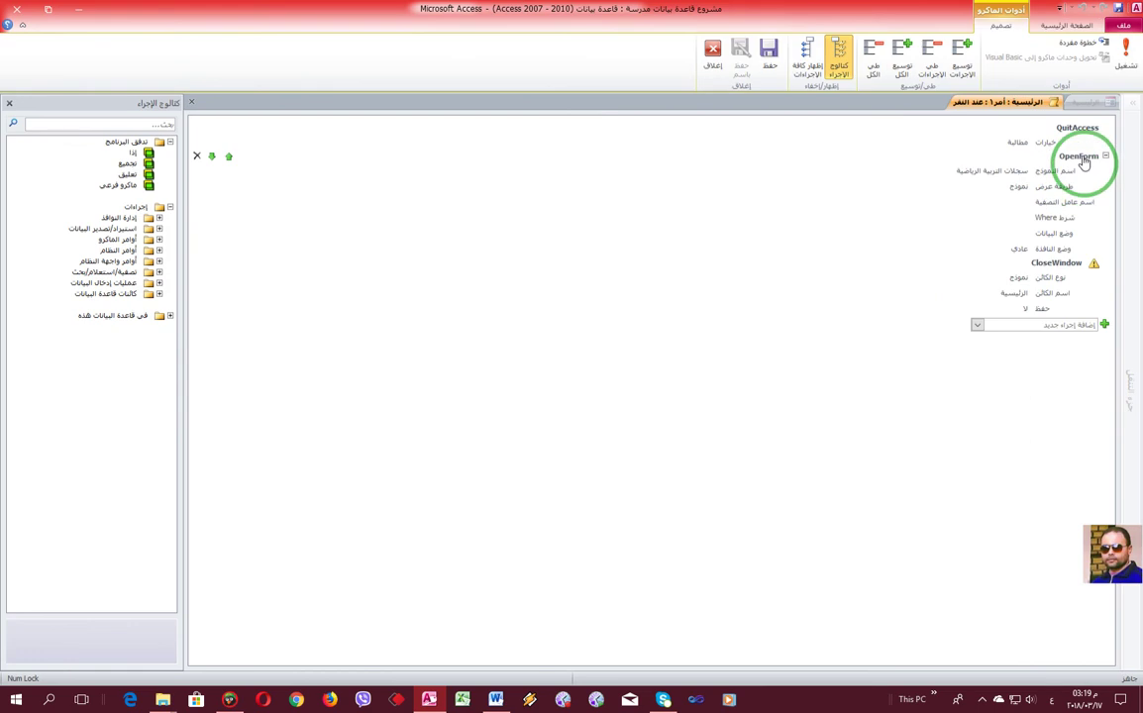
drag(1094, 139, 199, 133)
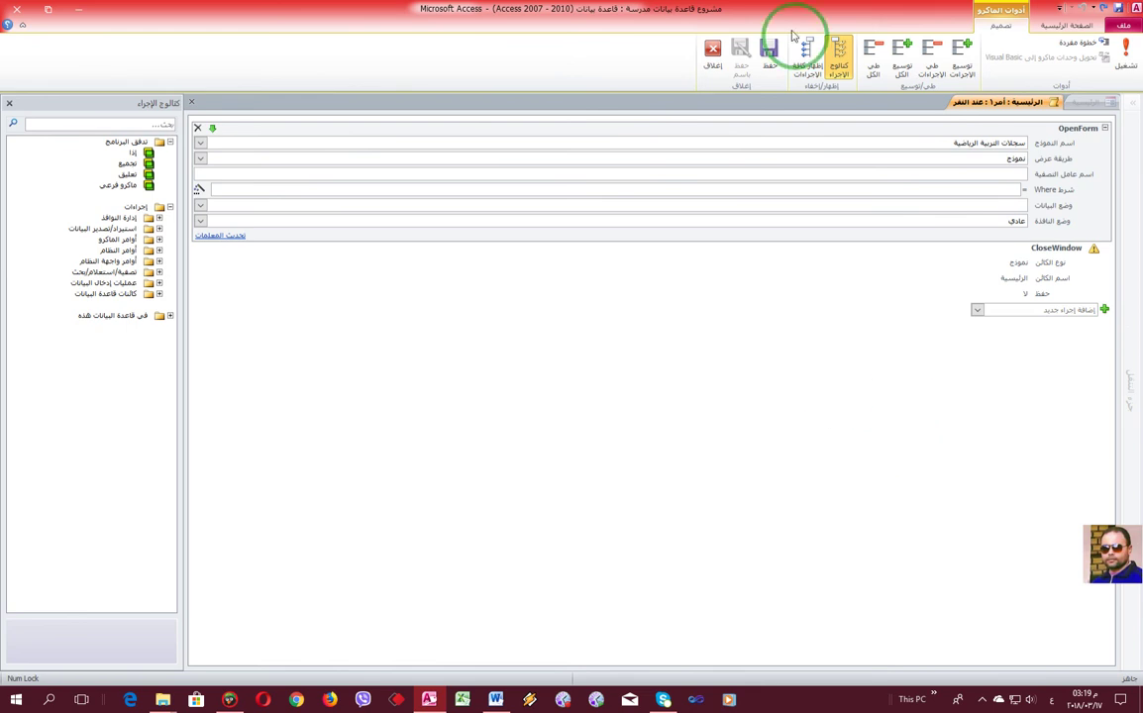
click(768, 49)
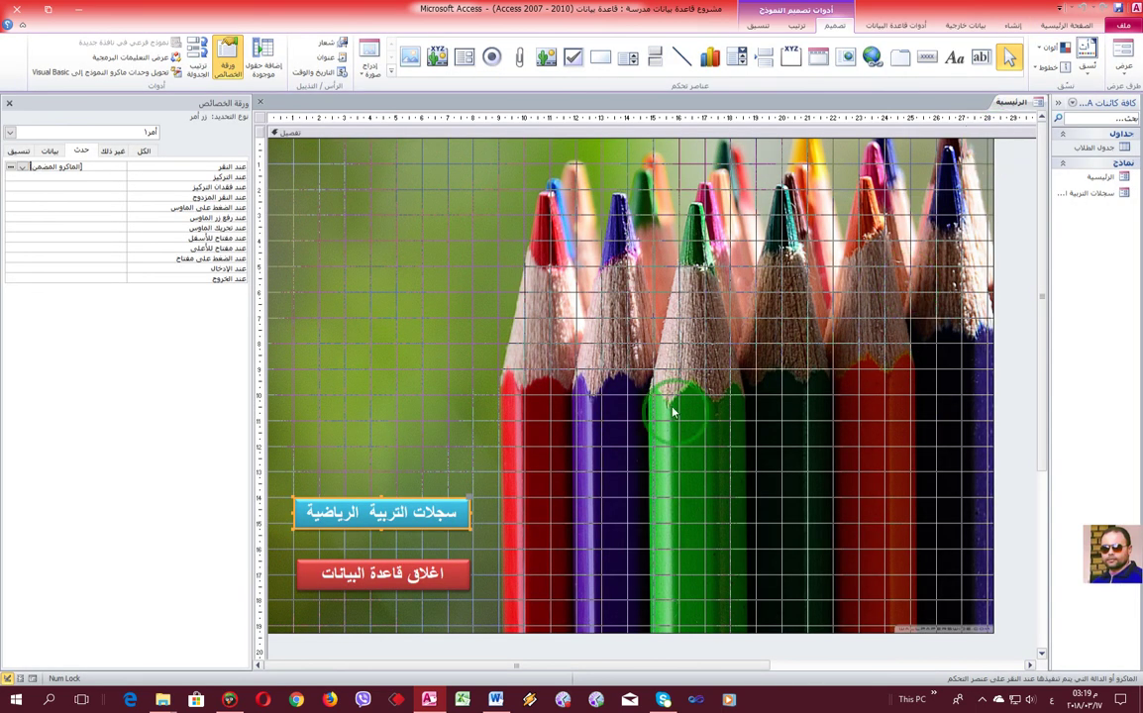
- Compact and repair the database from the الرئيسية form's design view
right_click(1013, 104)
click(909, 29)
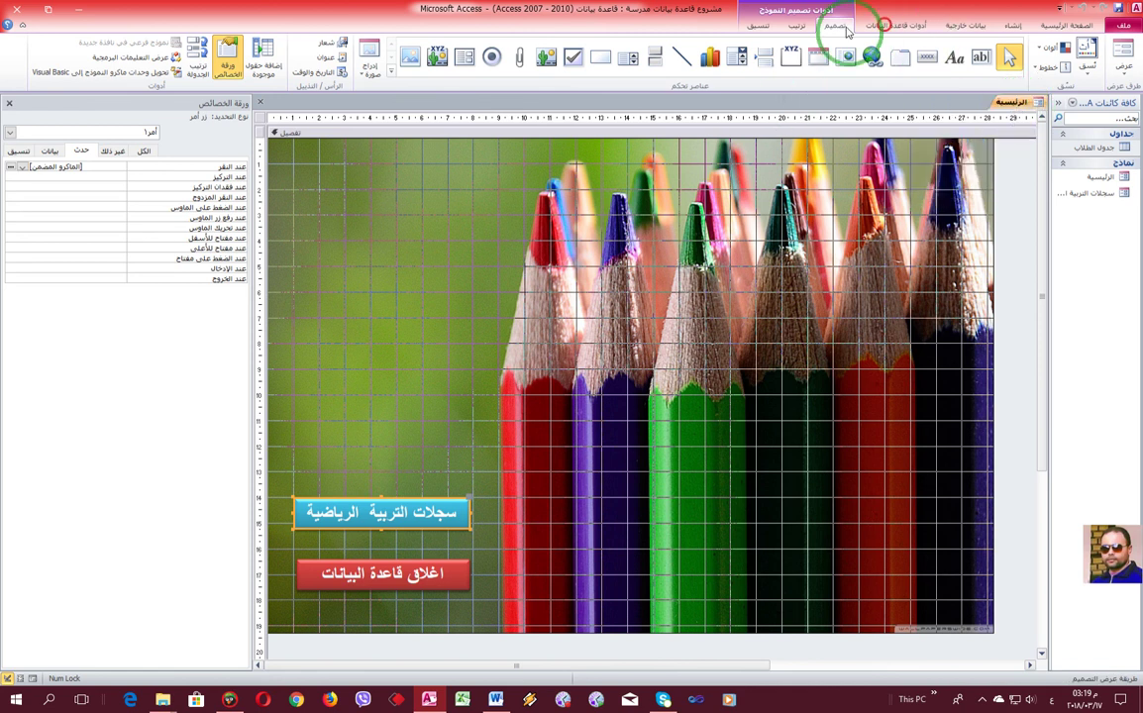
click(896, 24)
click(1116, 50)
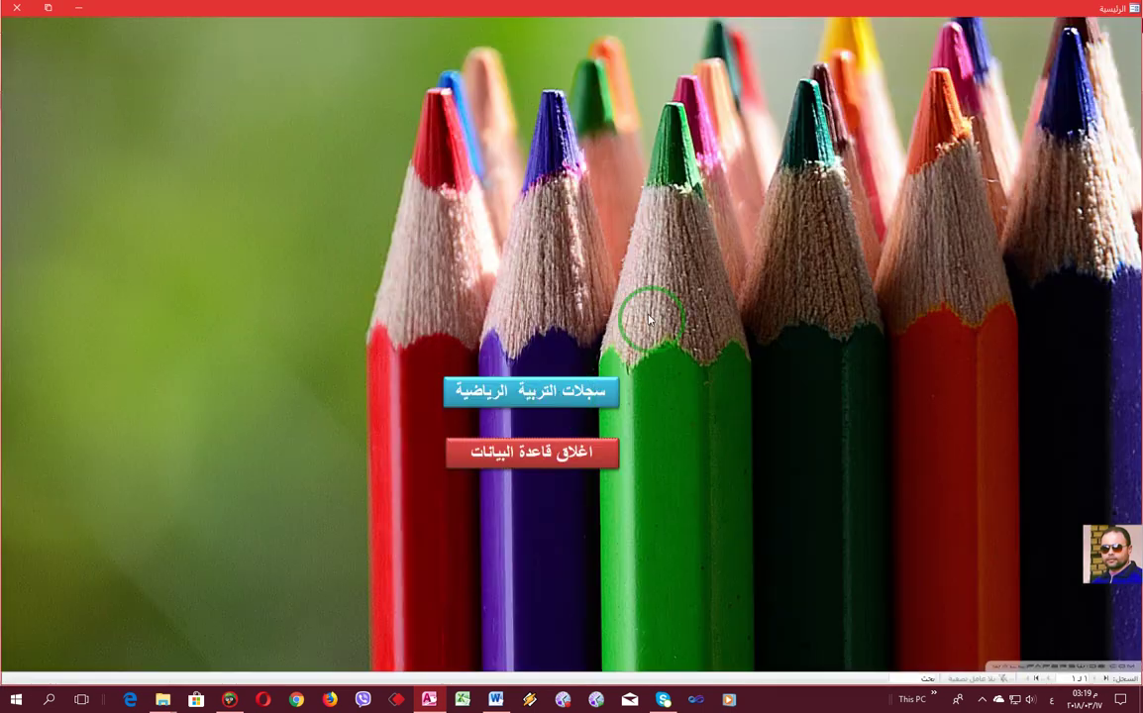
- Test the navigation buttons by opening the سجلات التربية الرياضية form, returning to الرئيسية and closing the database with اغلاق قاعدة البيانات
click(557, 391)
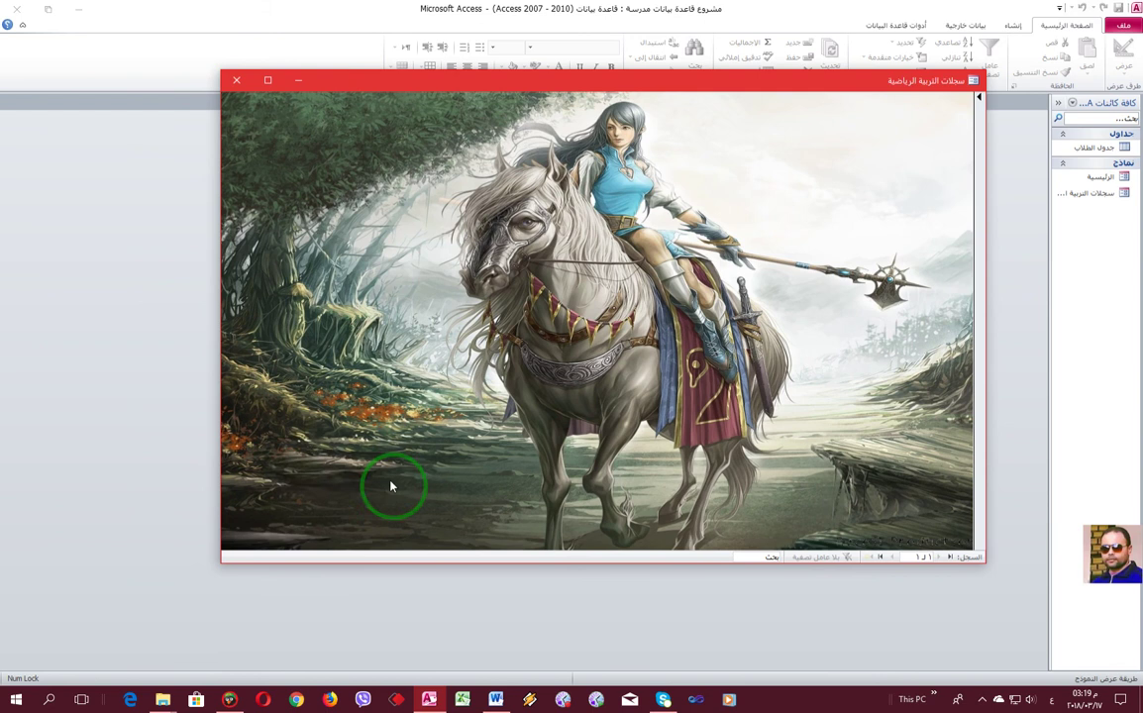
click(392, 476)
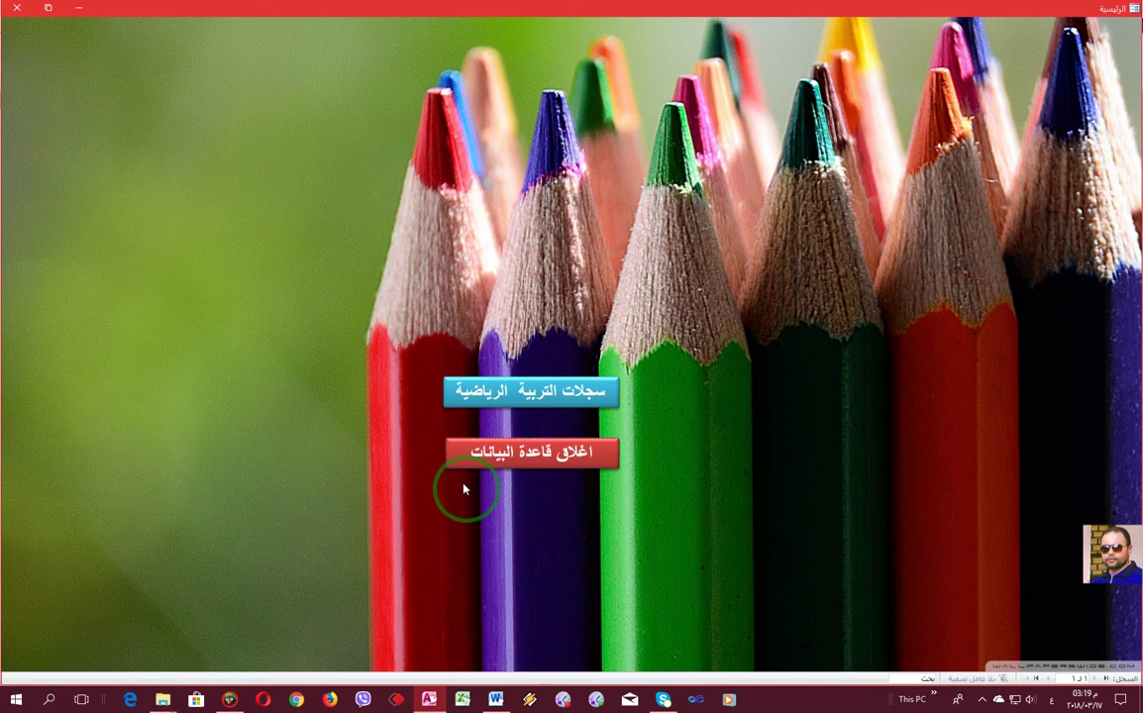
click(508, 454)
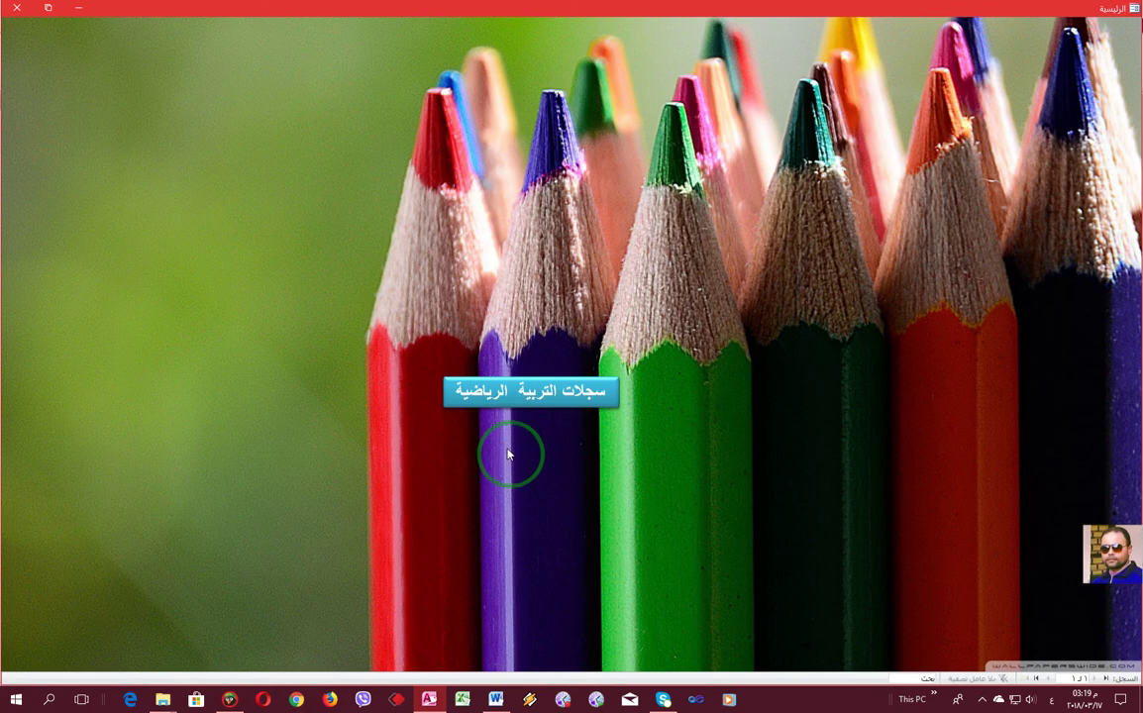
click(508, 455)
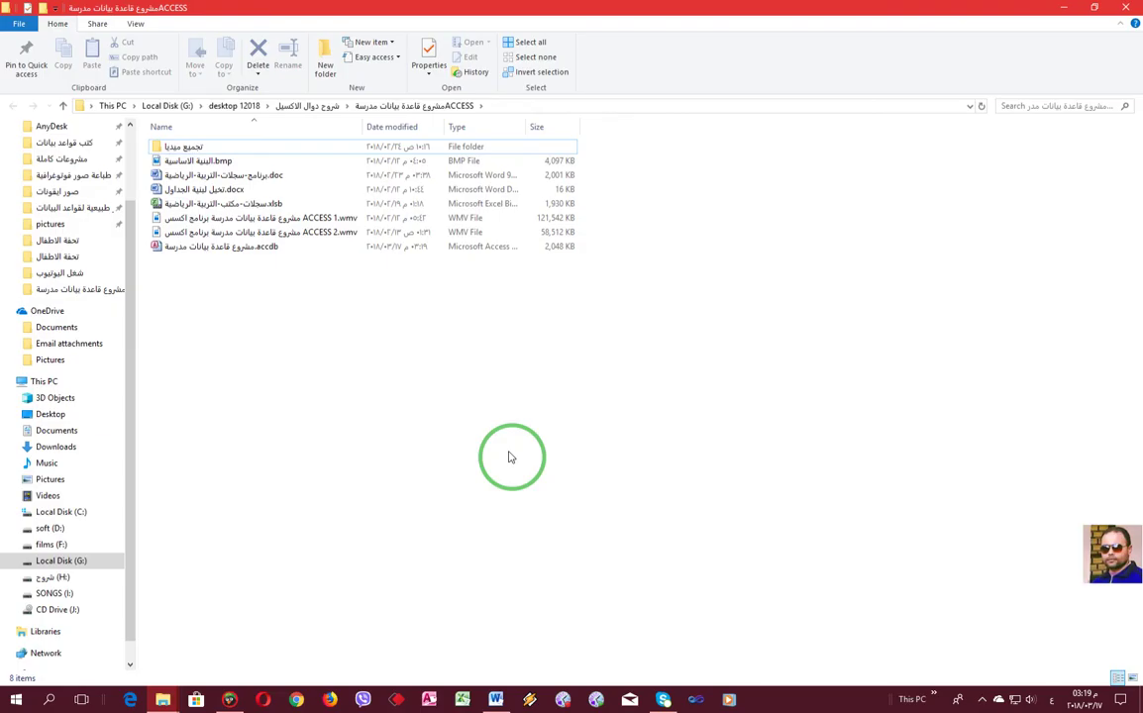
- Reopen the school database and show both the الرئيسية and سجلات التربية الرياضية forms in design view
double_click(193, 246)
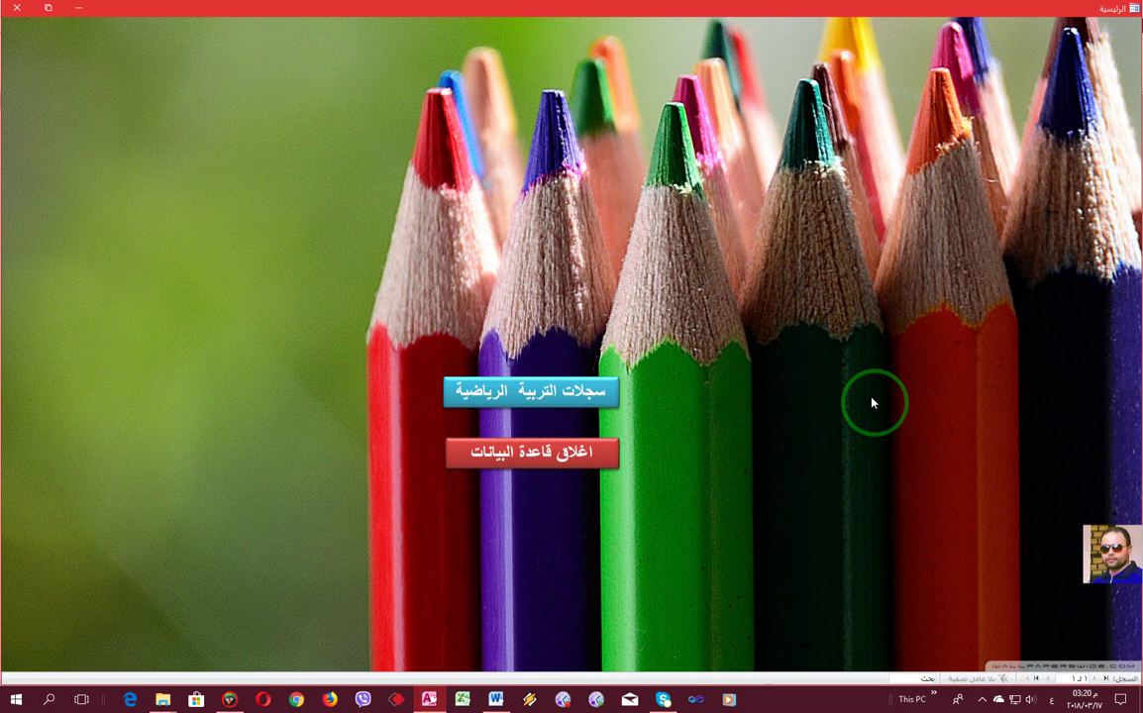
right_click(651, 256)
click(618, 302)
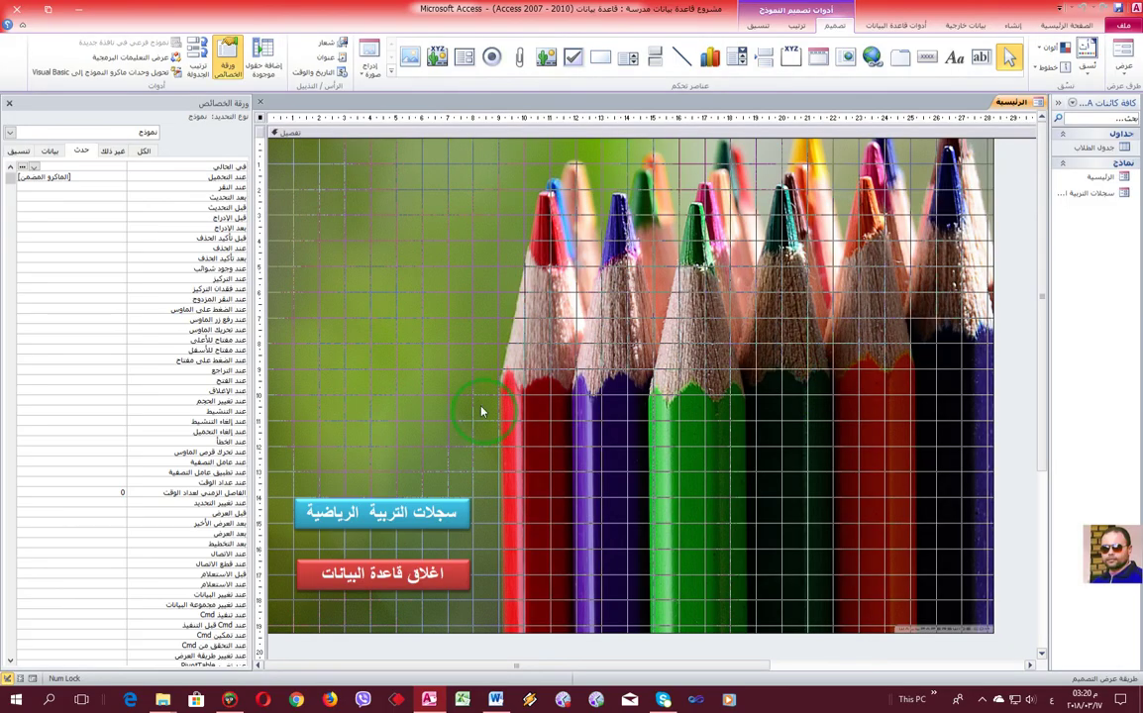
right_click(1077, 194)
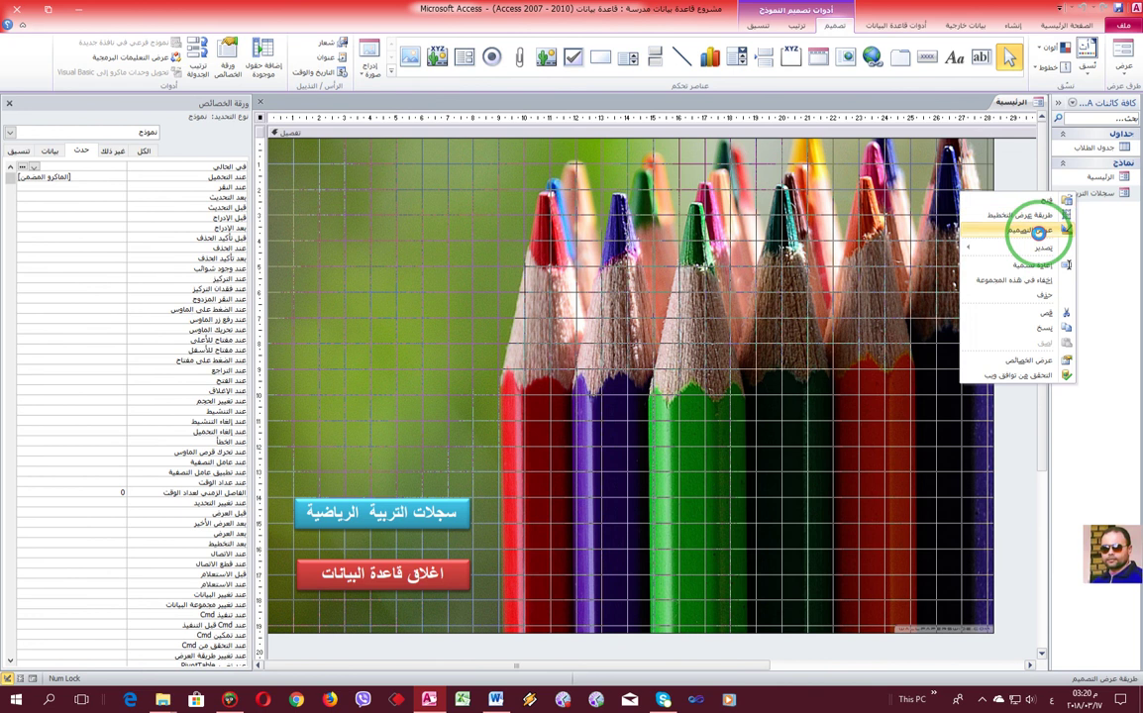
click(1037, 232)
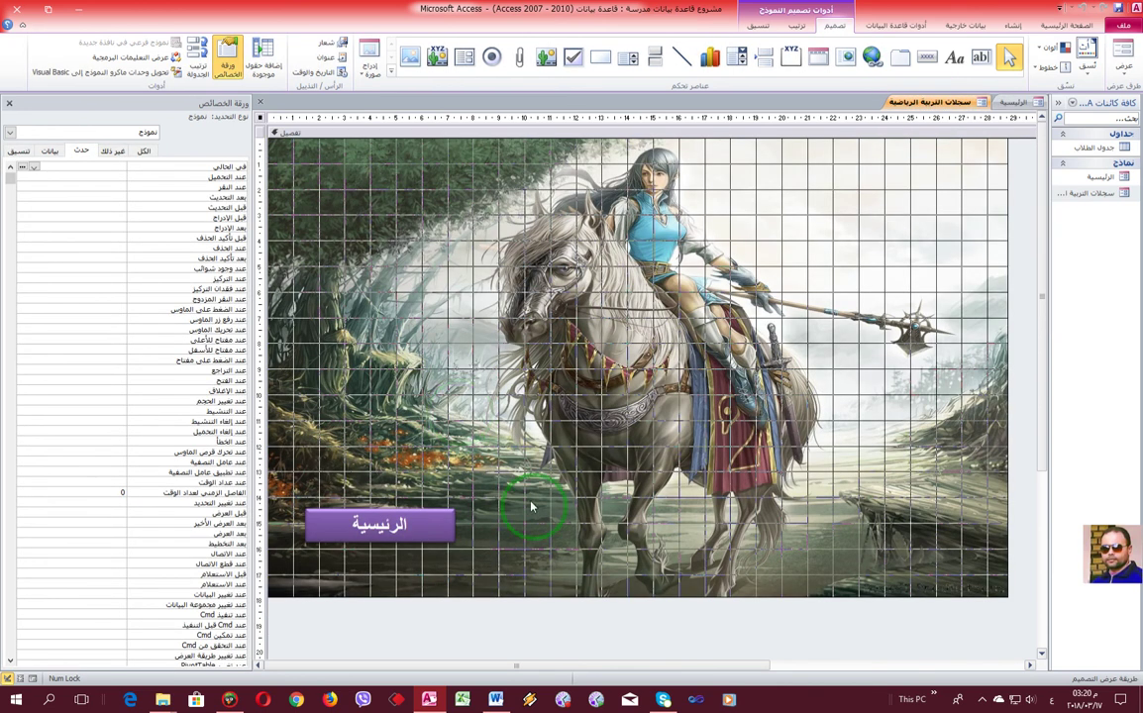
- Open the on-click macro of the الرئيسية button and examine the form name in its OpenForm action
click(347, 523)
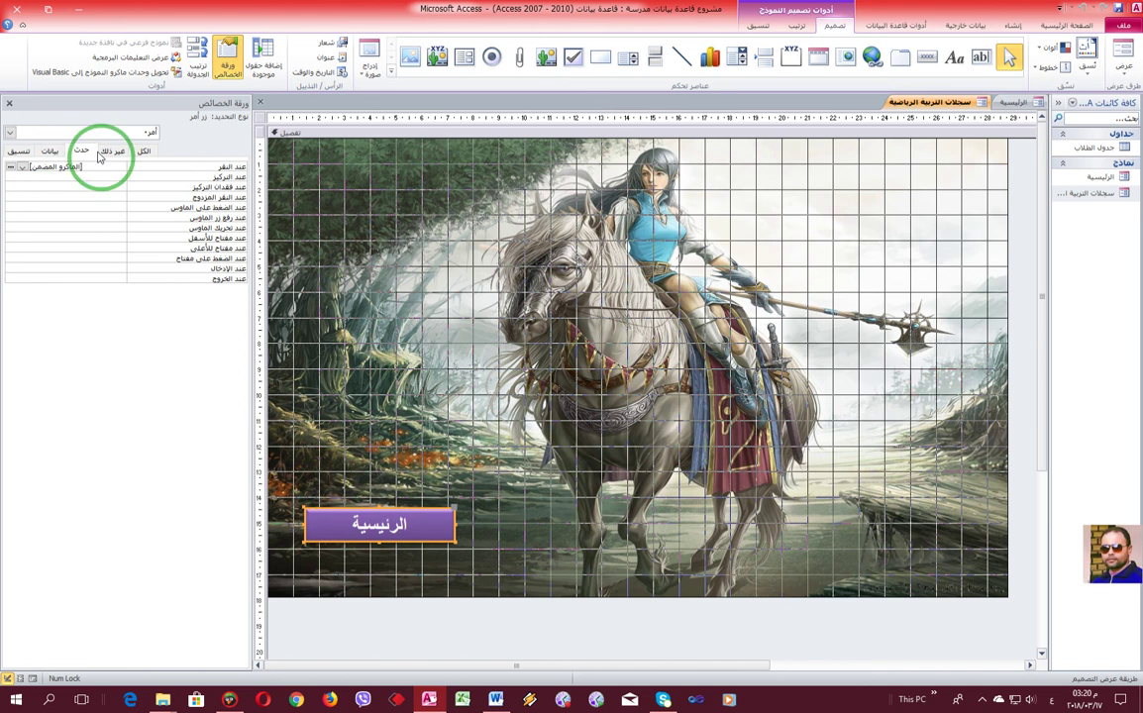
click(10, 166)
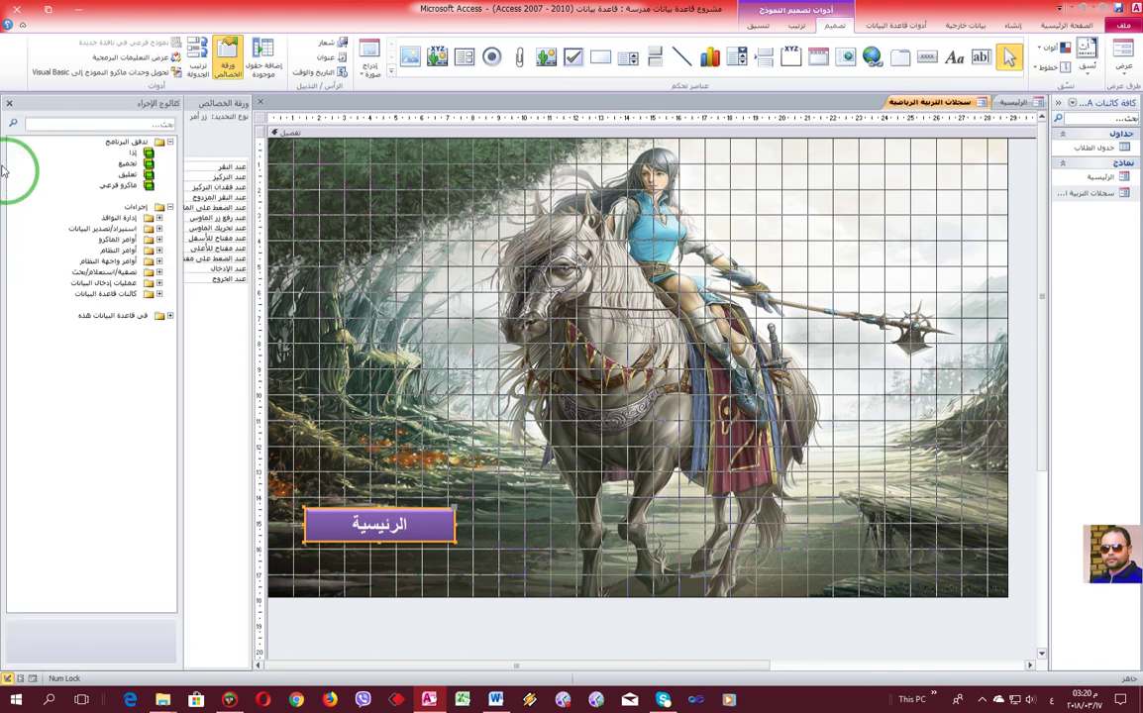
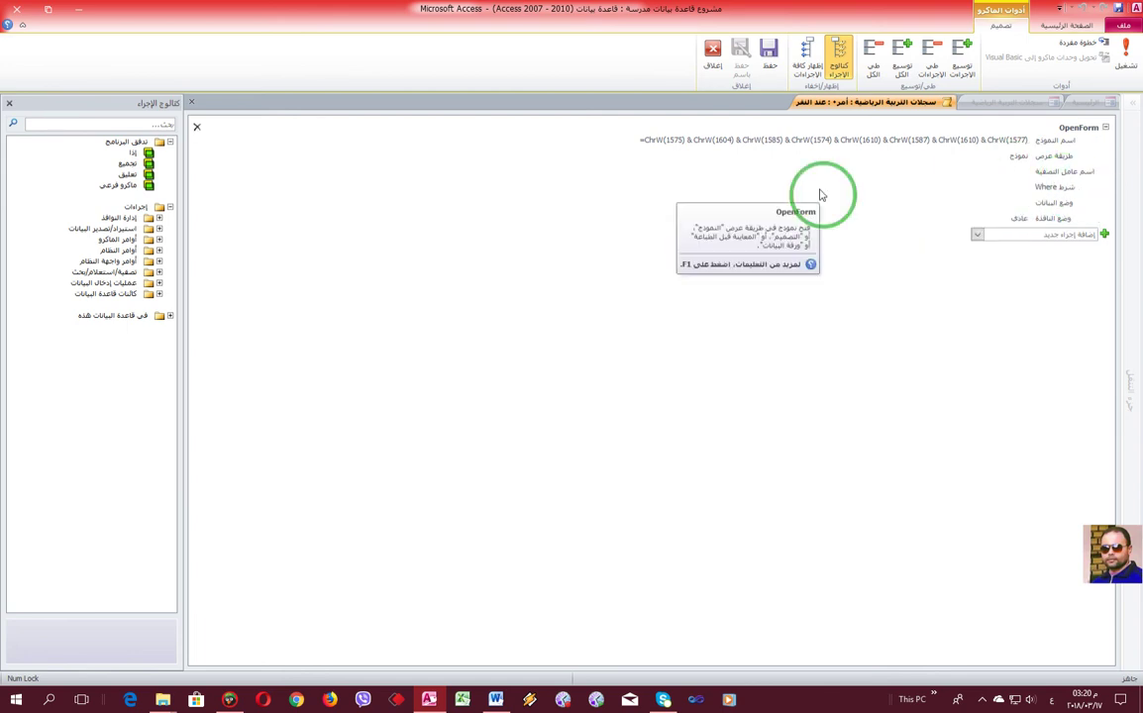
click(358, 143)
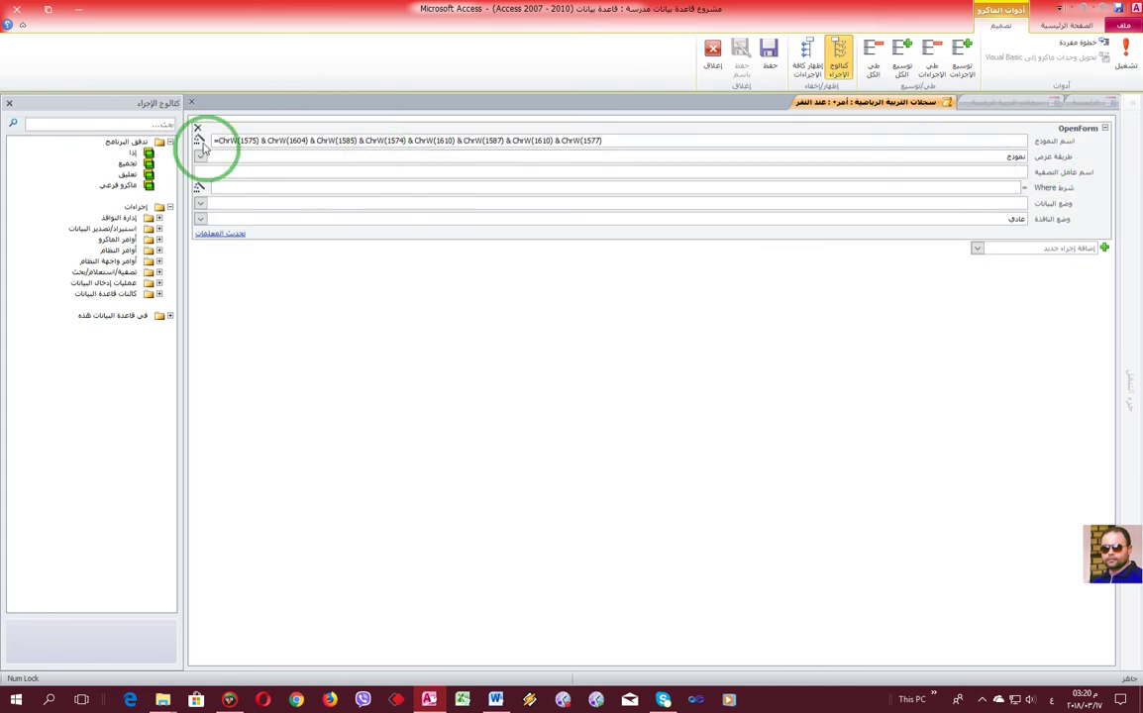
click(951, 141)
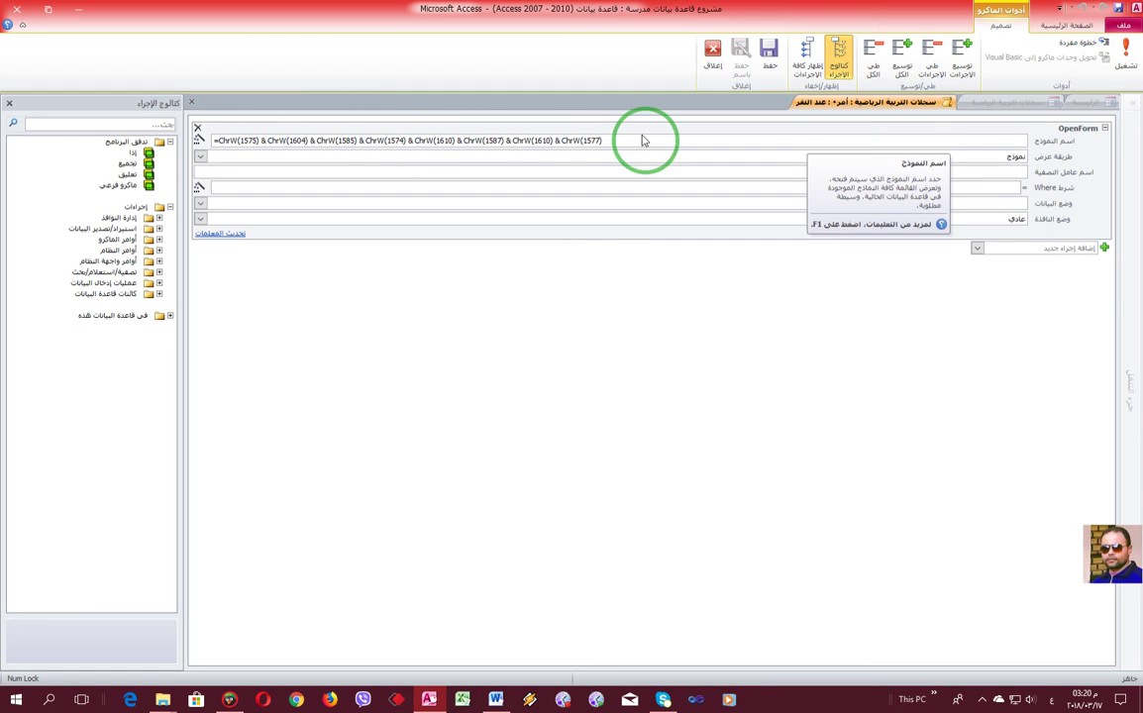
drag(614, 140, 281, 147)
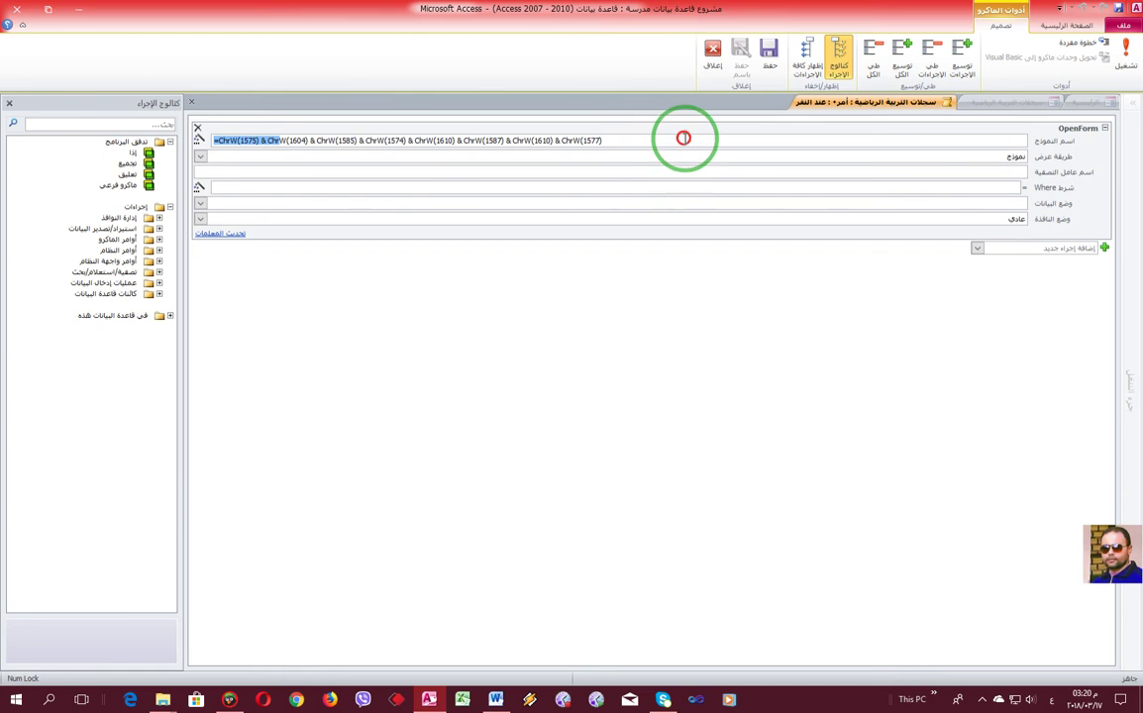
- Add a CloseWindow action for the نموذج object سجلات التربية الرياضية, and close the macro builder
click(976, 247)
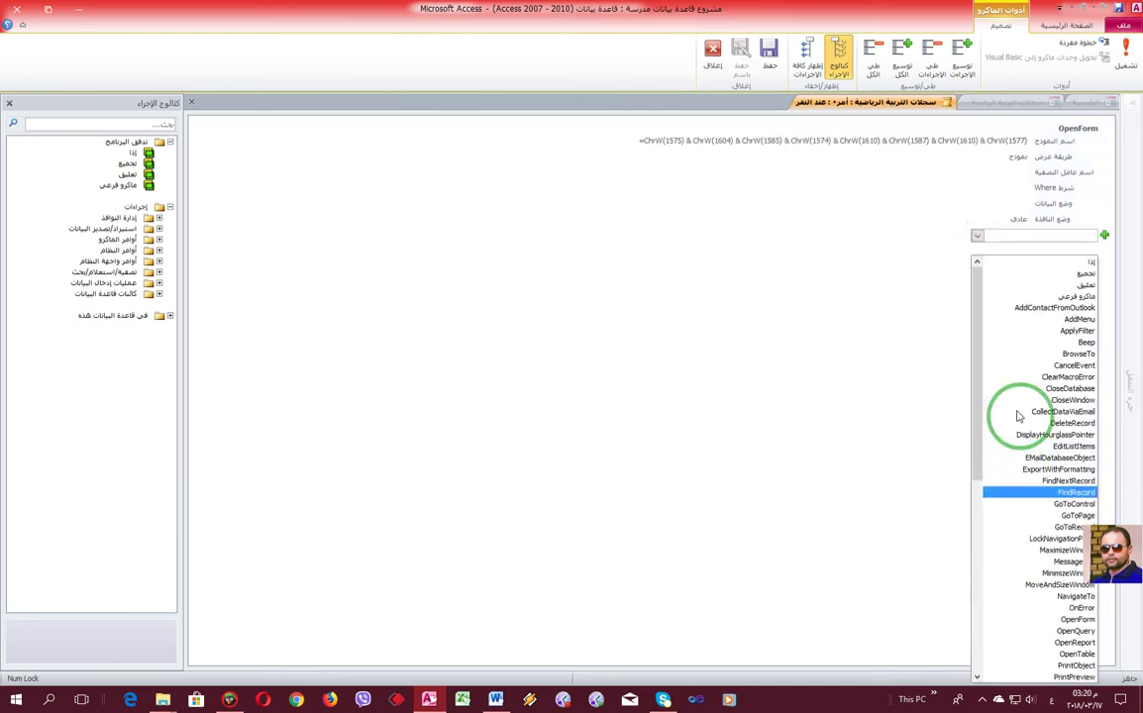
click(1017, 400)
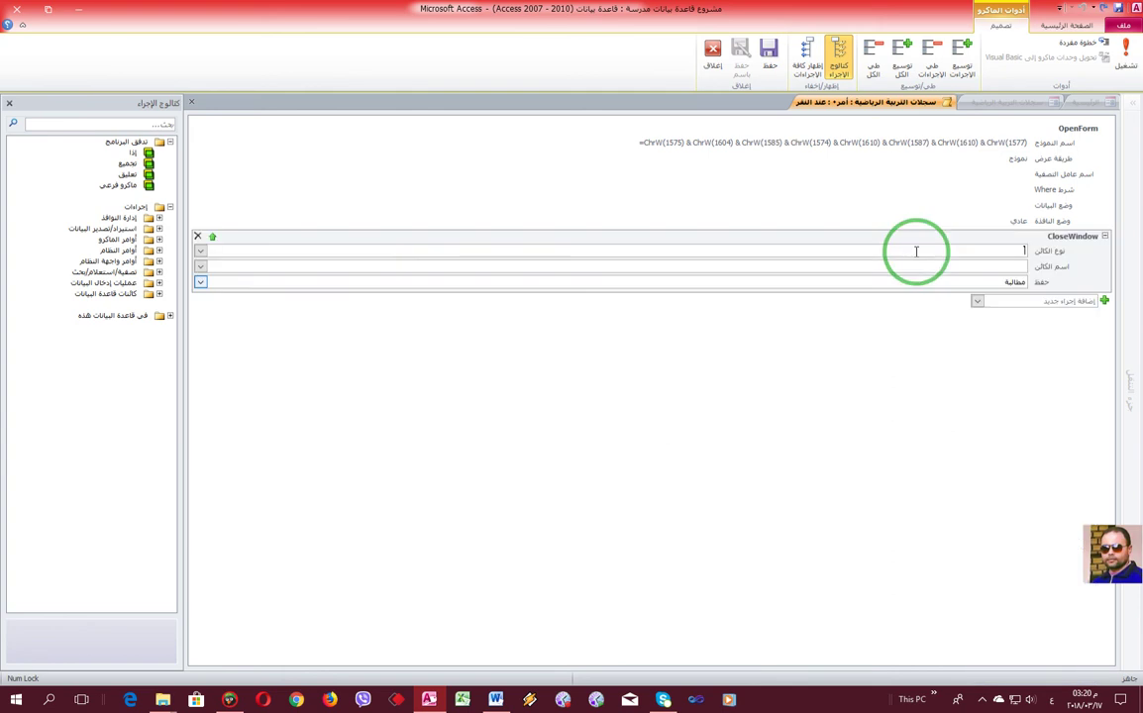
click(201, 251)
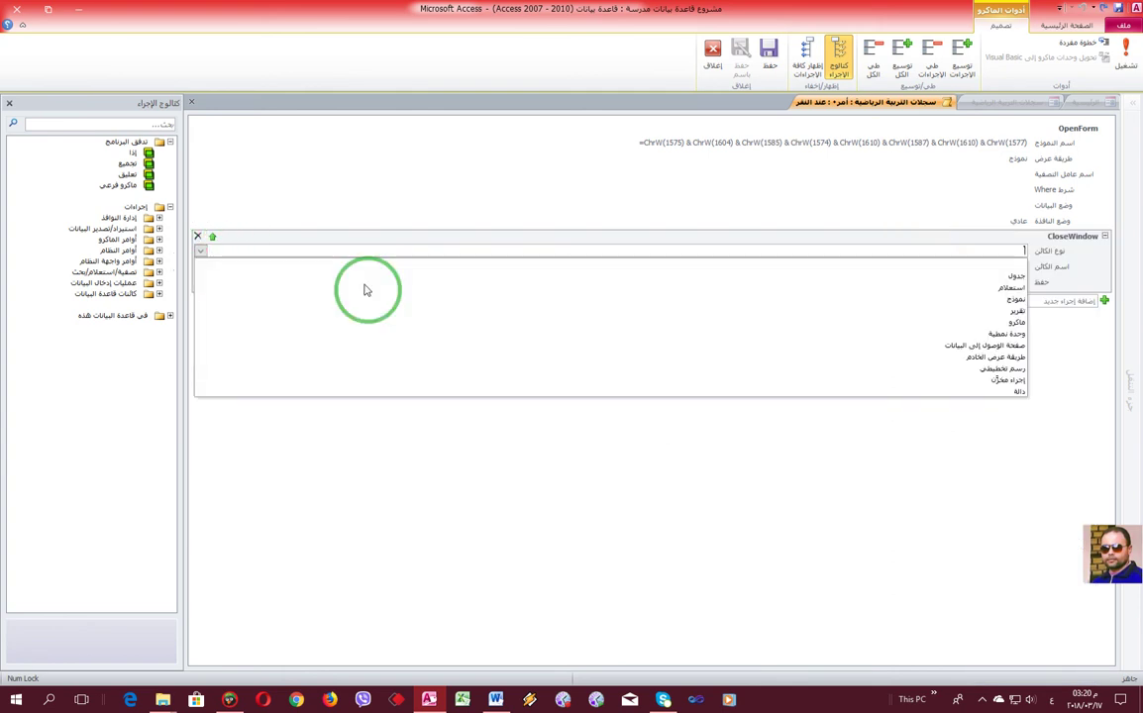
click(392, 309)
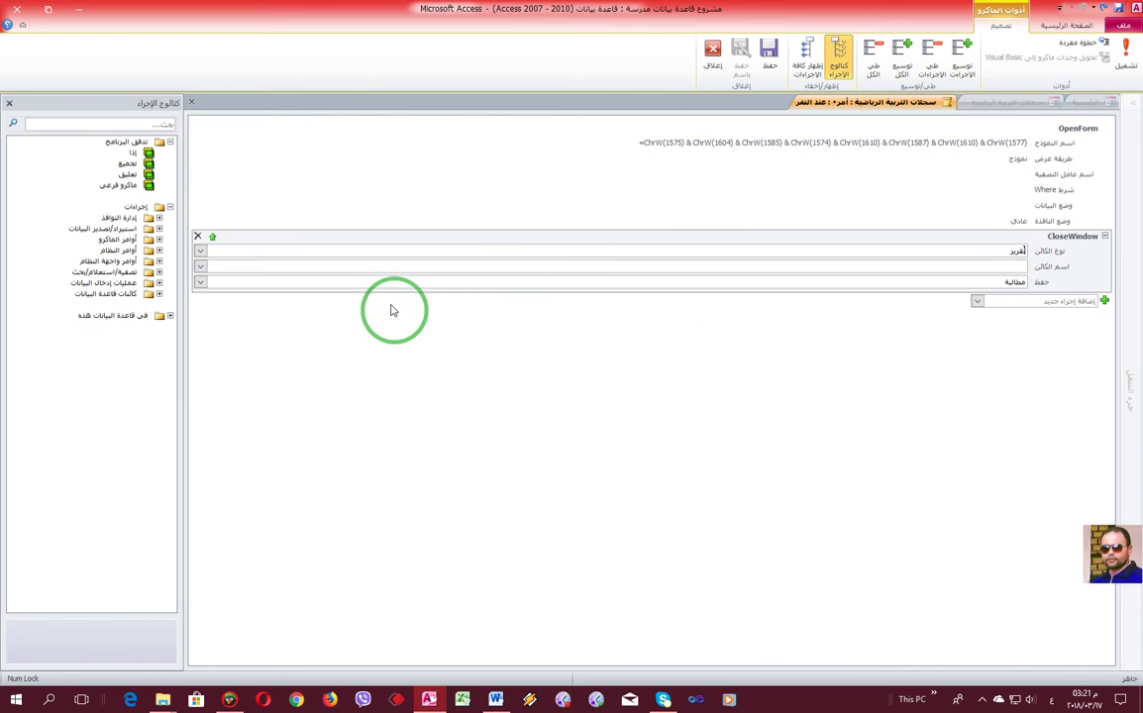
click(200, 250)
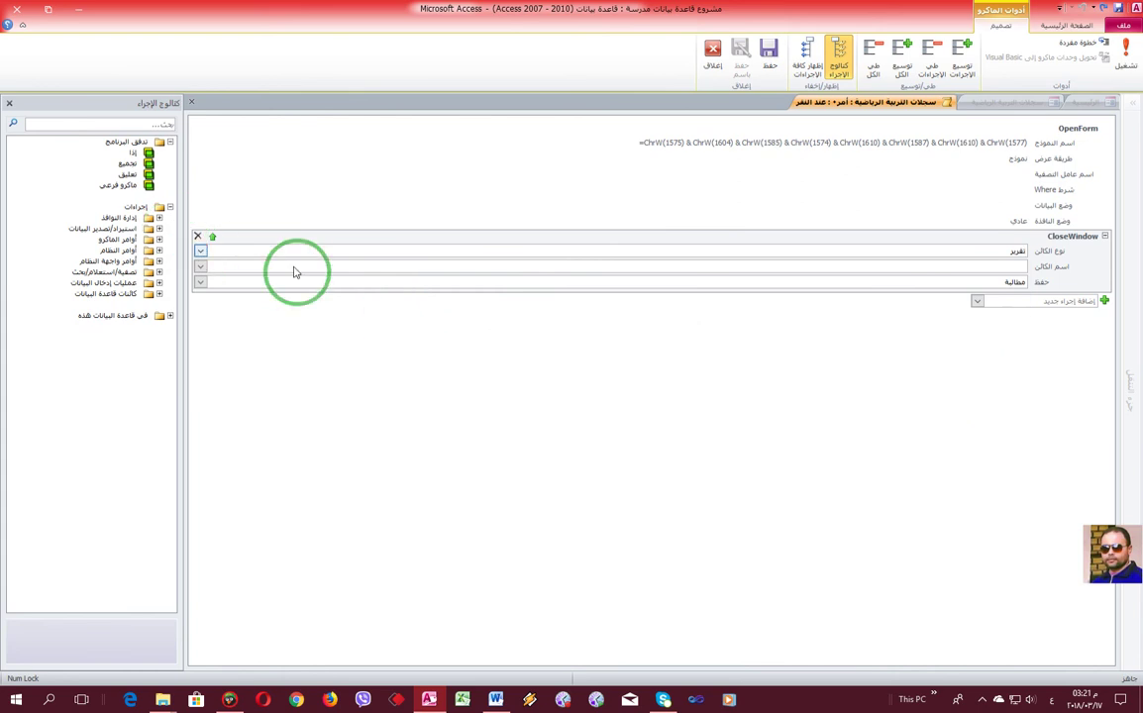
click(624, 300)
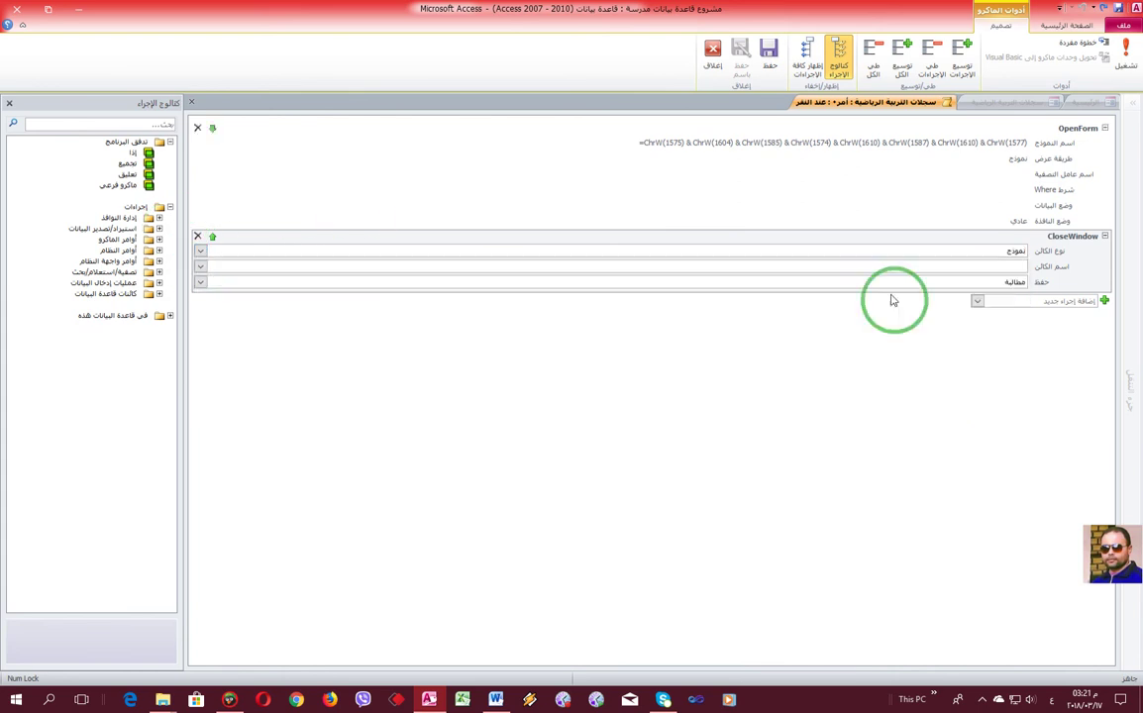
click(200, 265)
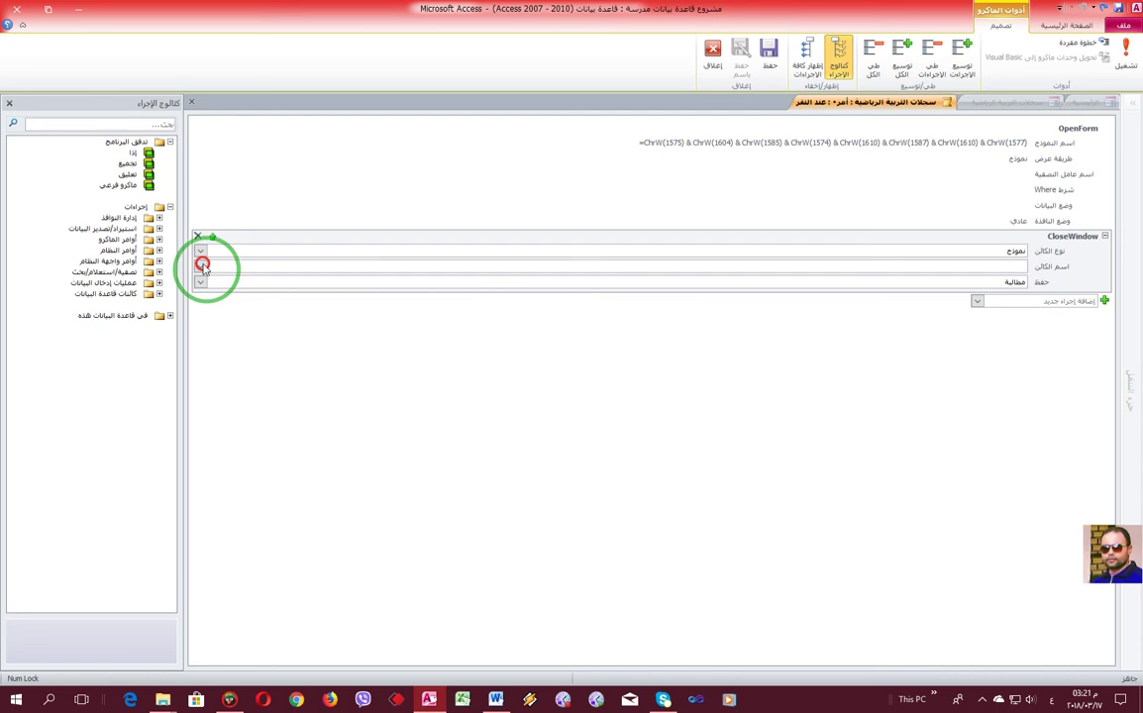
click(452, 296)
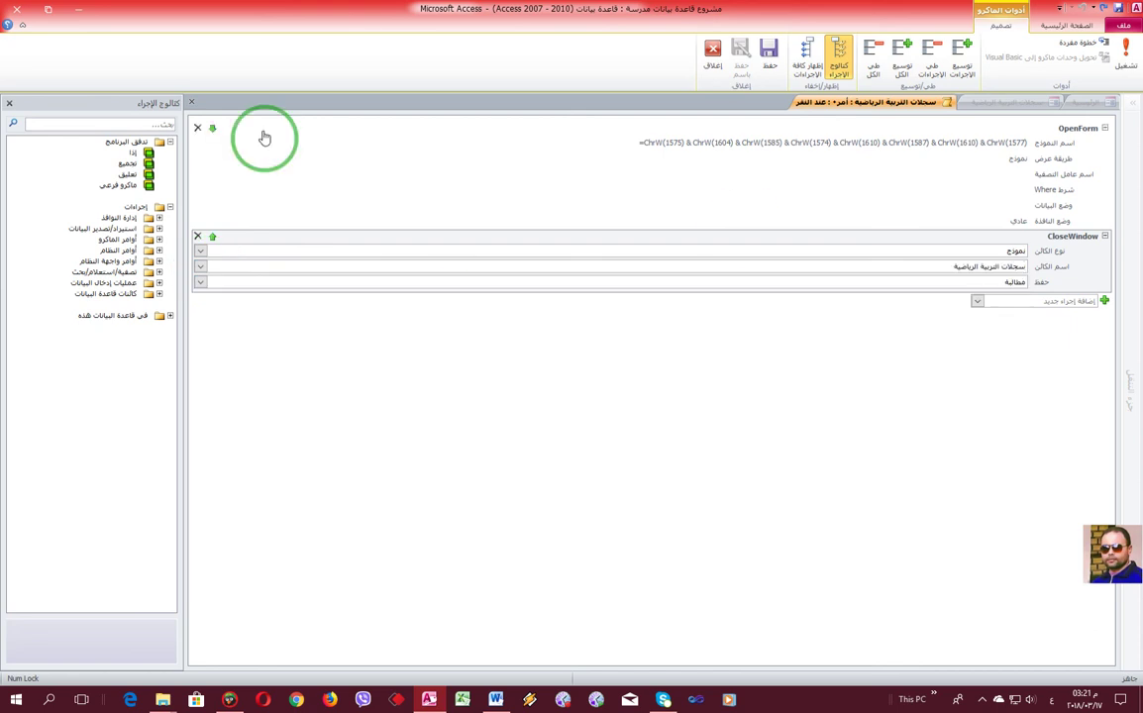
click(708, 51)
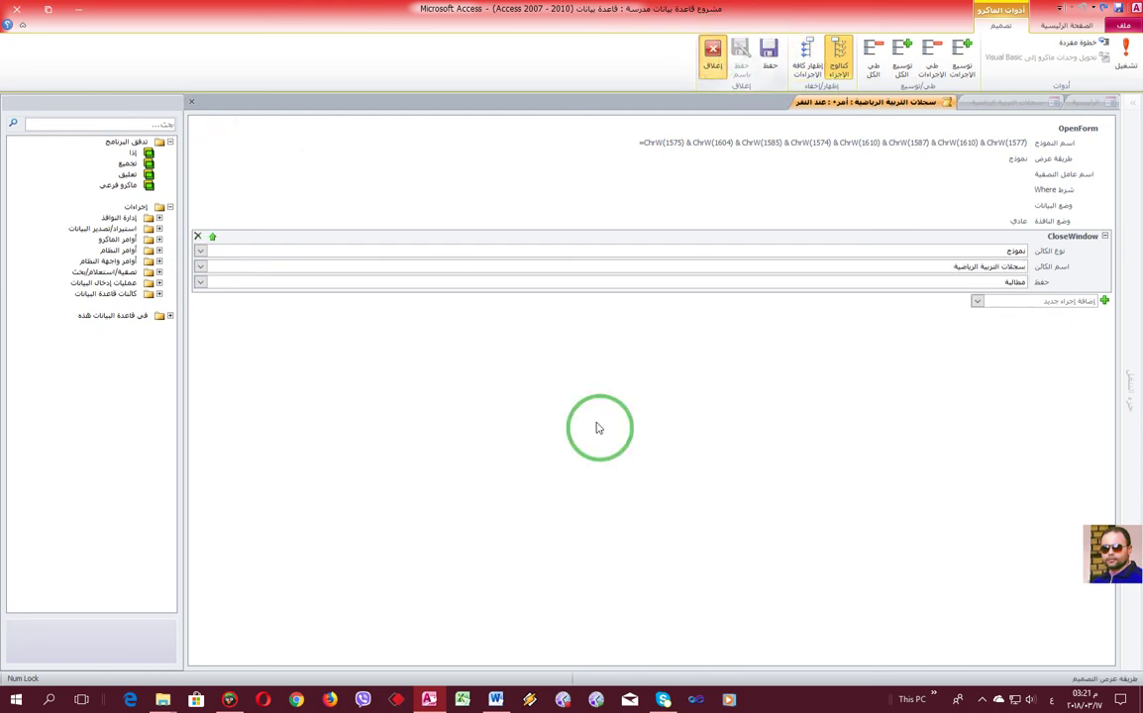
- Close the سجلات التربية الرياضية form and return to the الرئيسية form's design view
right_click(908, 103)
click(984, 133)
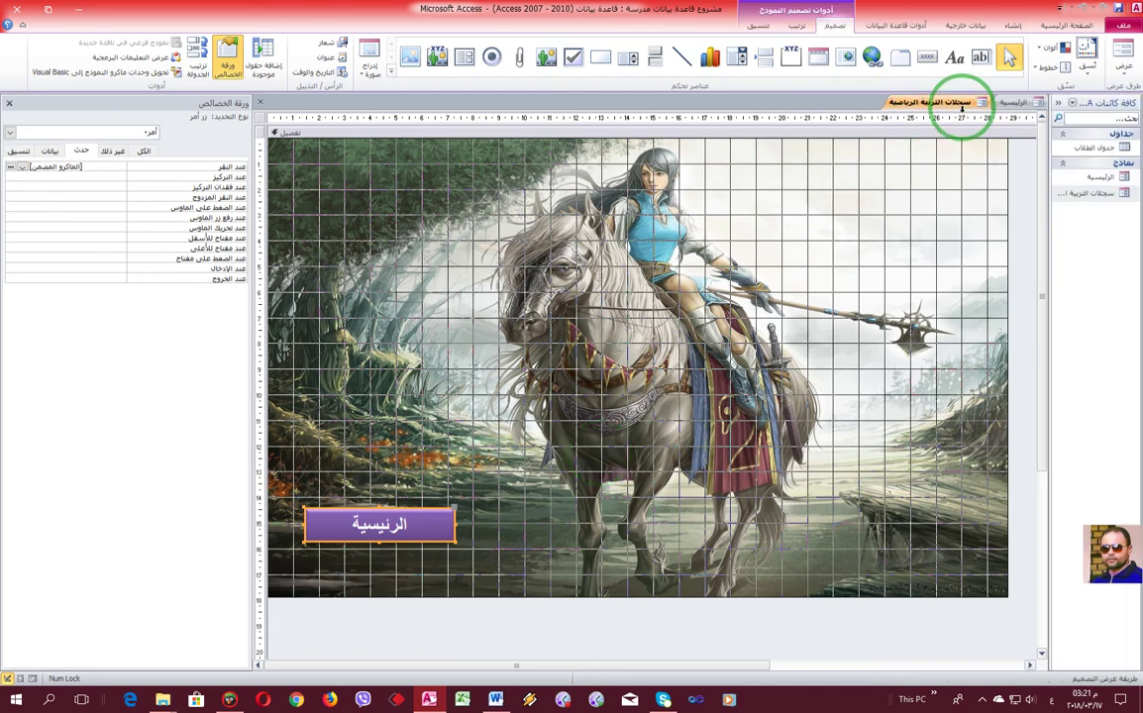
right_click(958, 106)
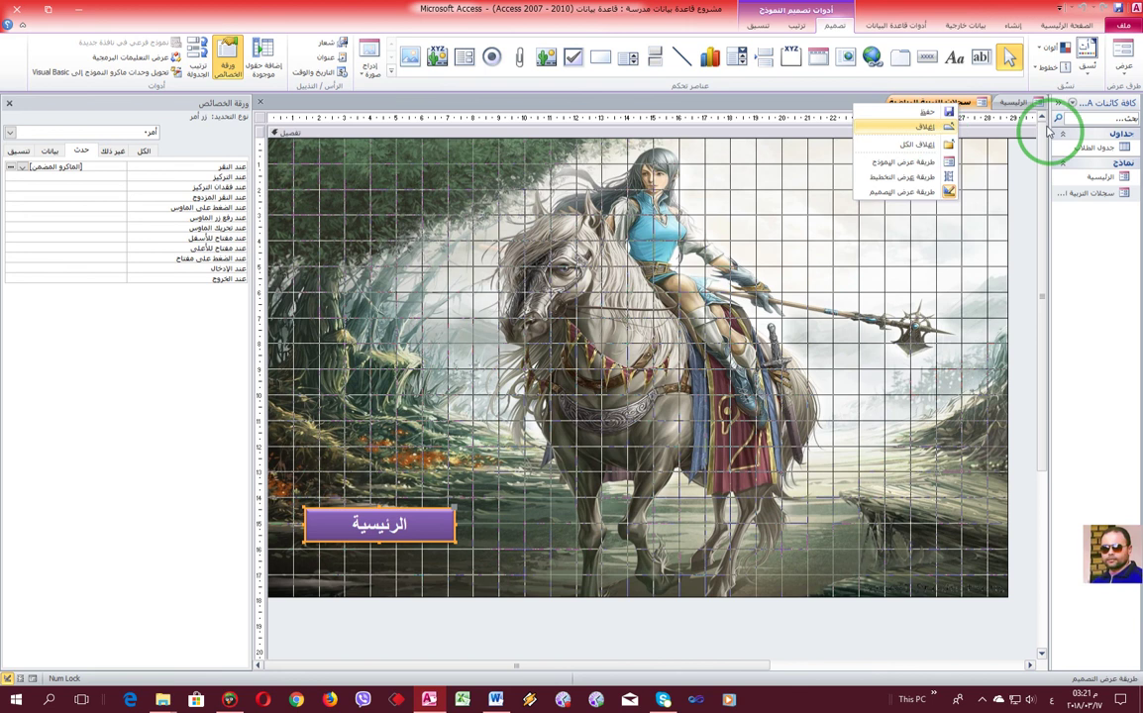
click(1134, 55)
click(1010, 103)
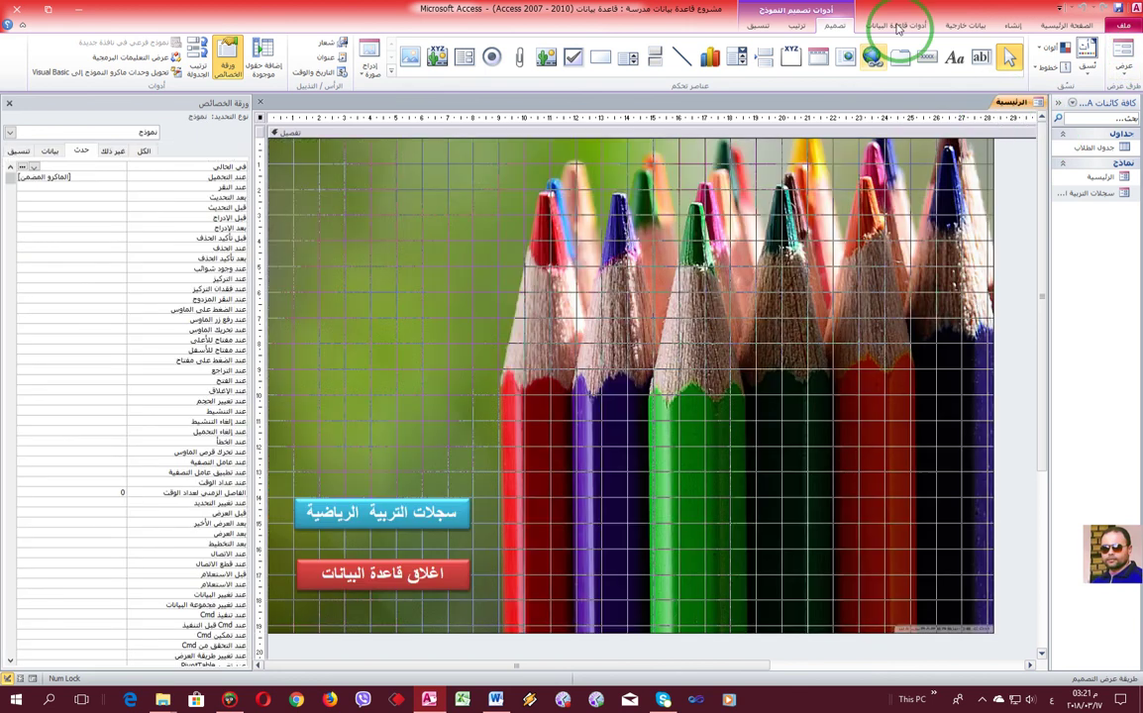
- Run the الرئيسية form in form view and test its records button, the الرئيسية return button and the اغلاق قاعدة البيانات button
click(895, 24)
click(1115, 55)
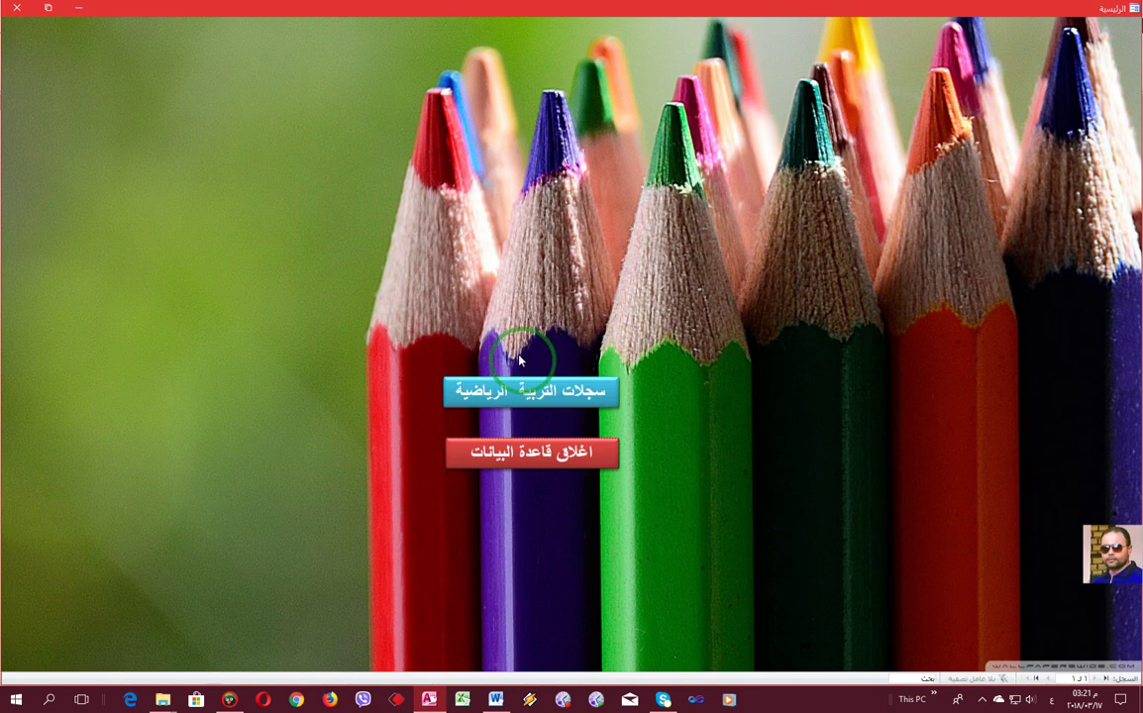
click(571, 401)
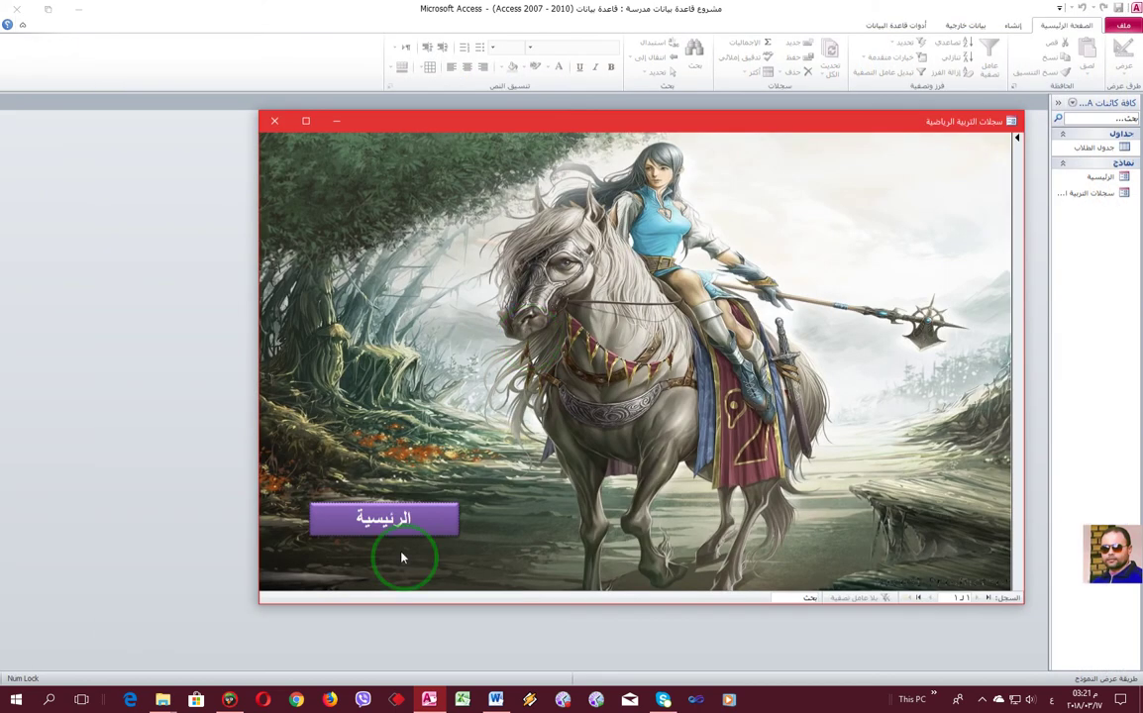
click(384, 519)
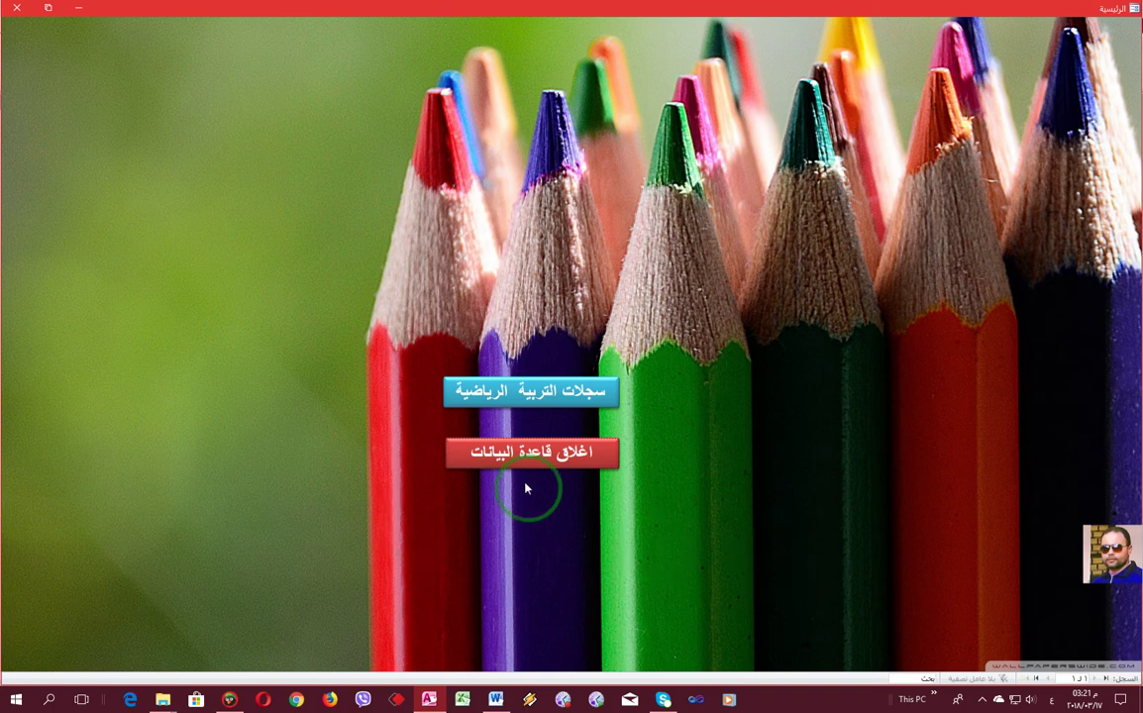
click(571, 461)
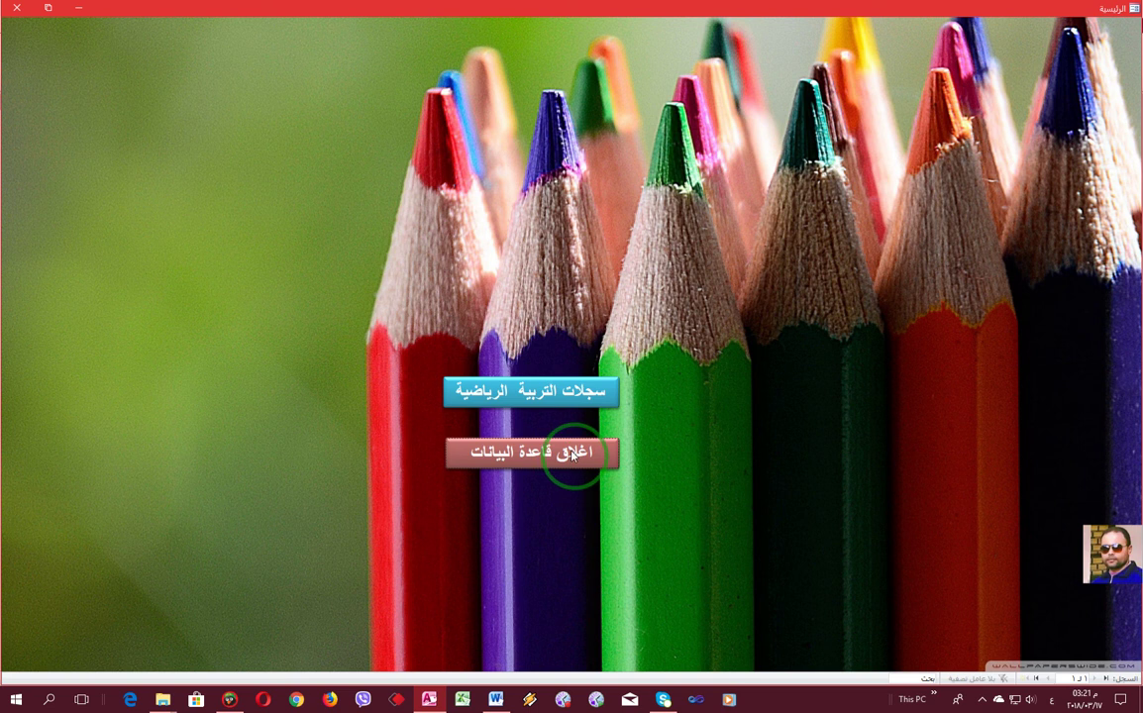
click(572, 454)
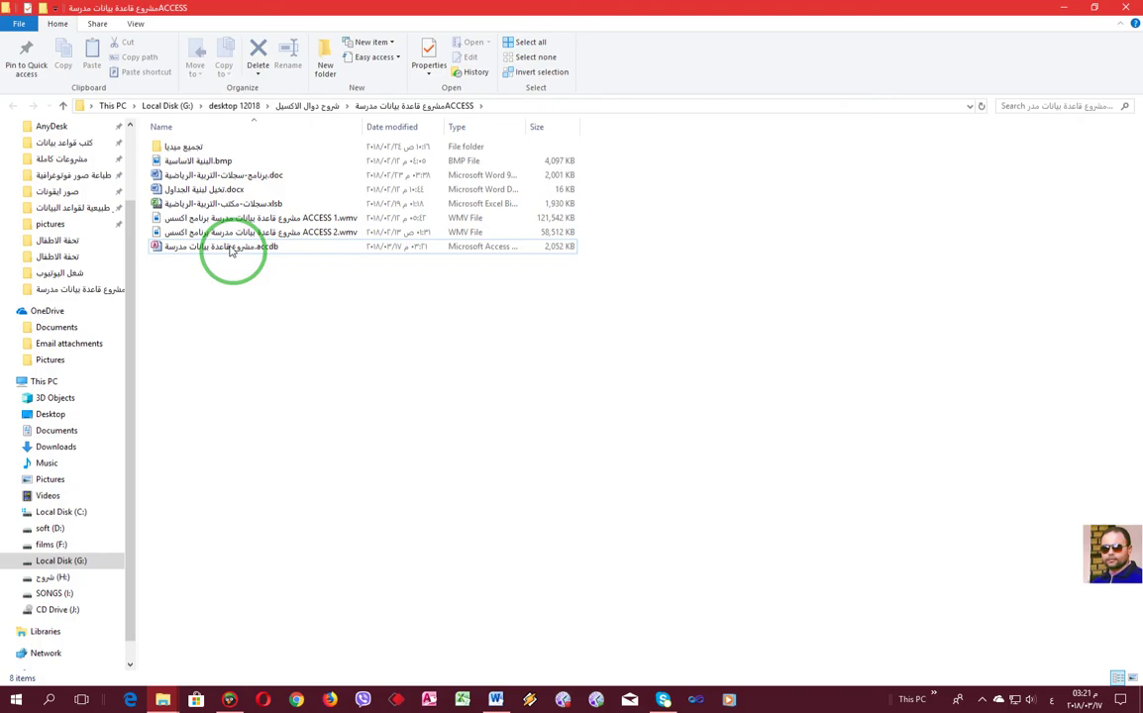
- Reopen the school database from its project folder and show both the الرئيسية and سجلات التربية الرياضية forms in design view
double_click(228, 246)
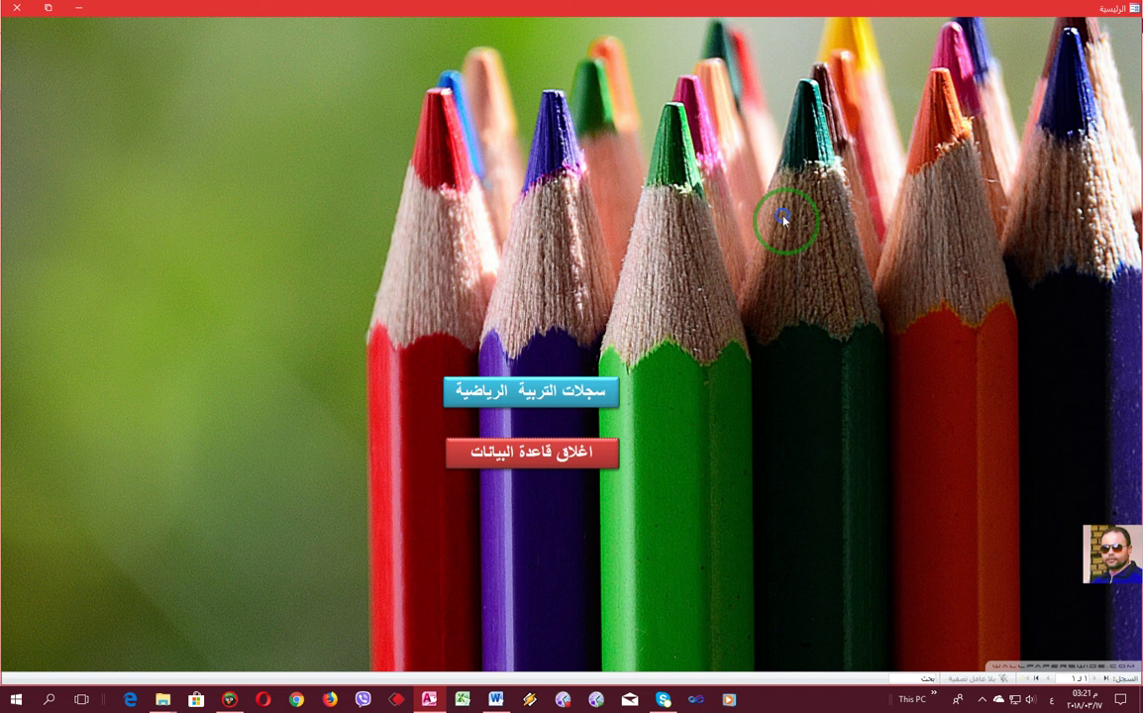
right_click(782, 220)
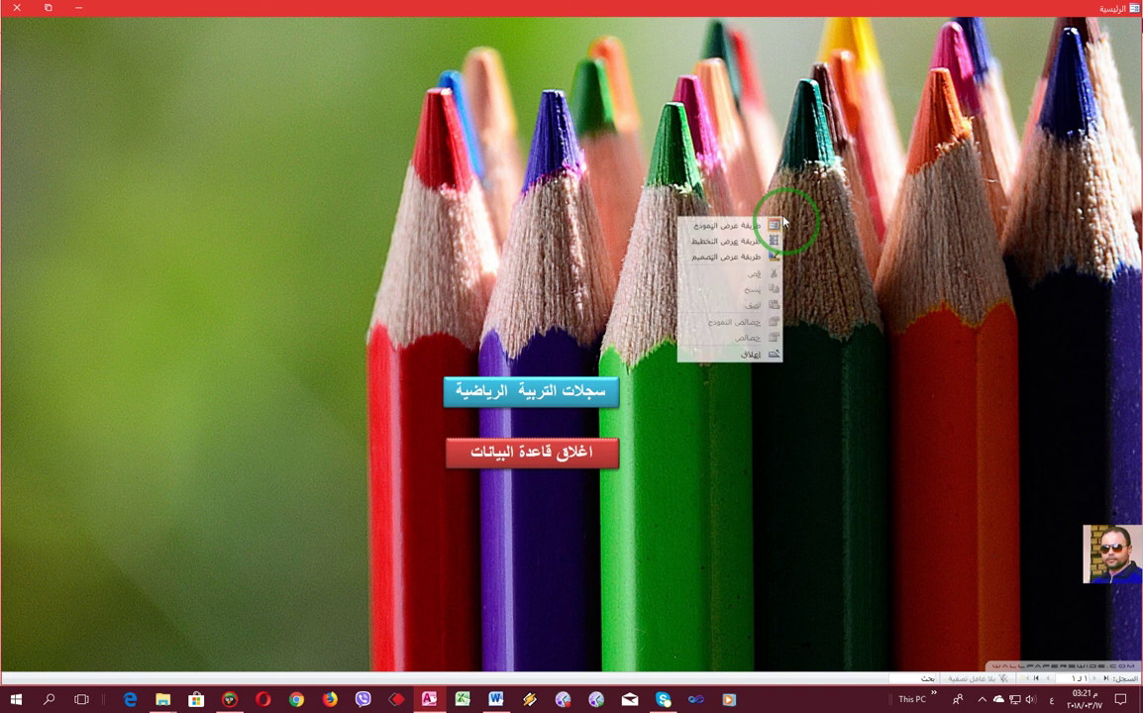
click(805, 456)
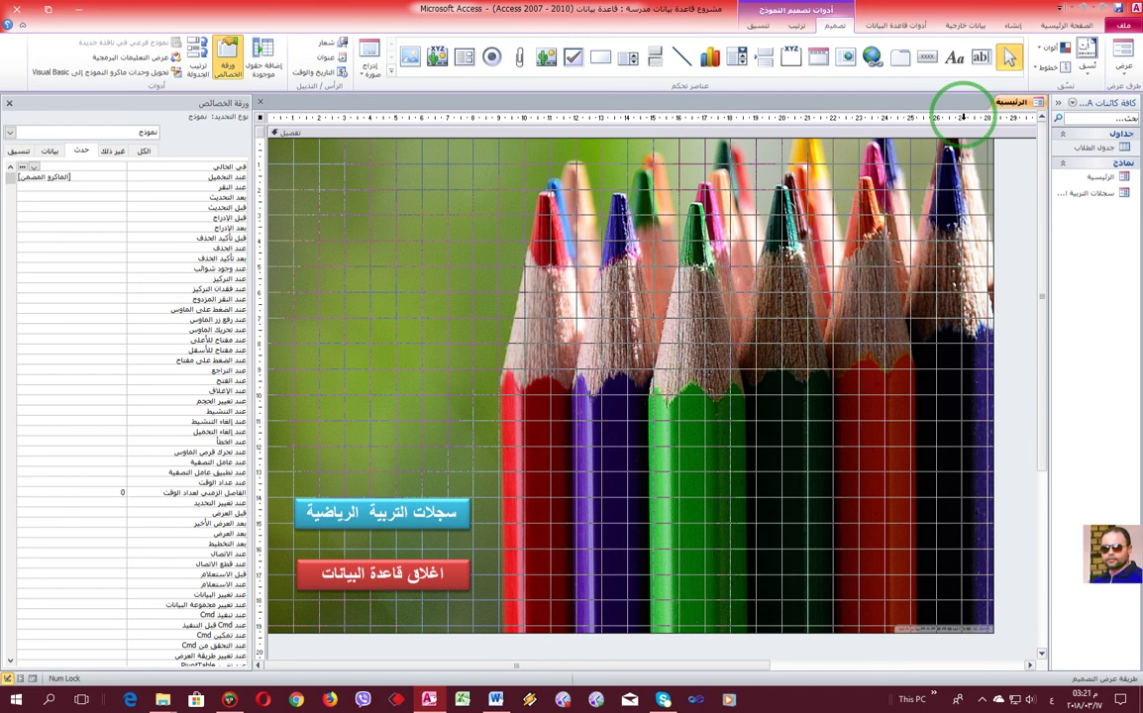
click(1097, 194)
right_click(1097, 194)
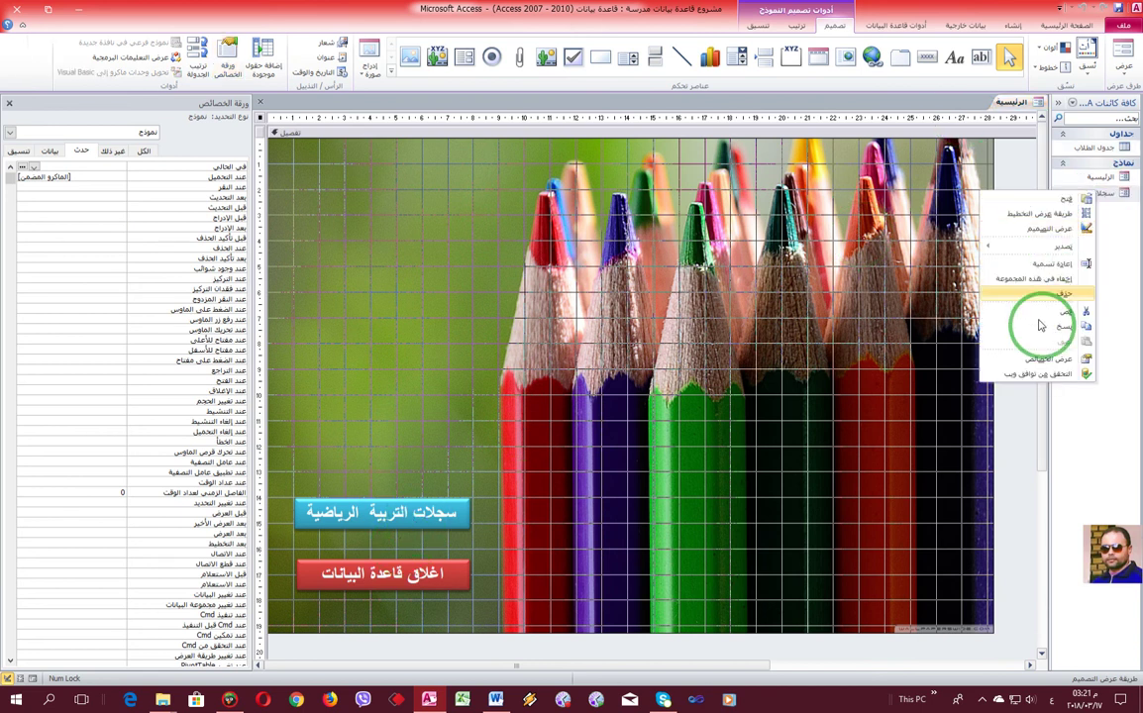
click(648, 126)
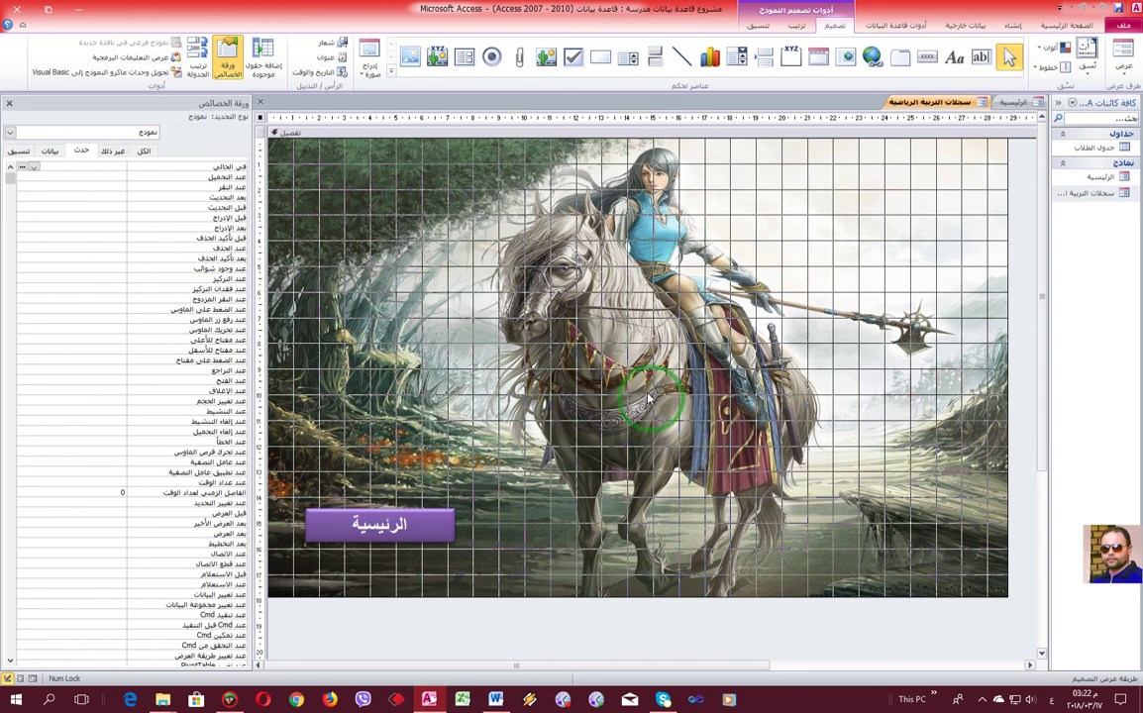
- Preview the الرئيسية form in form view to check its window size, and close it
right_click(1023, 106)
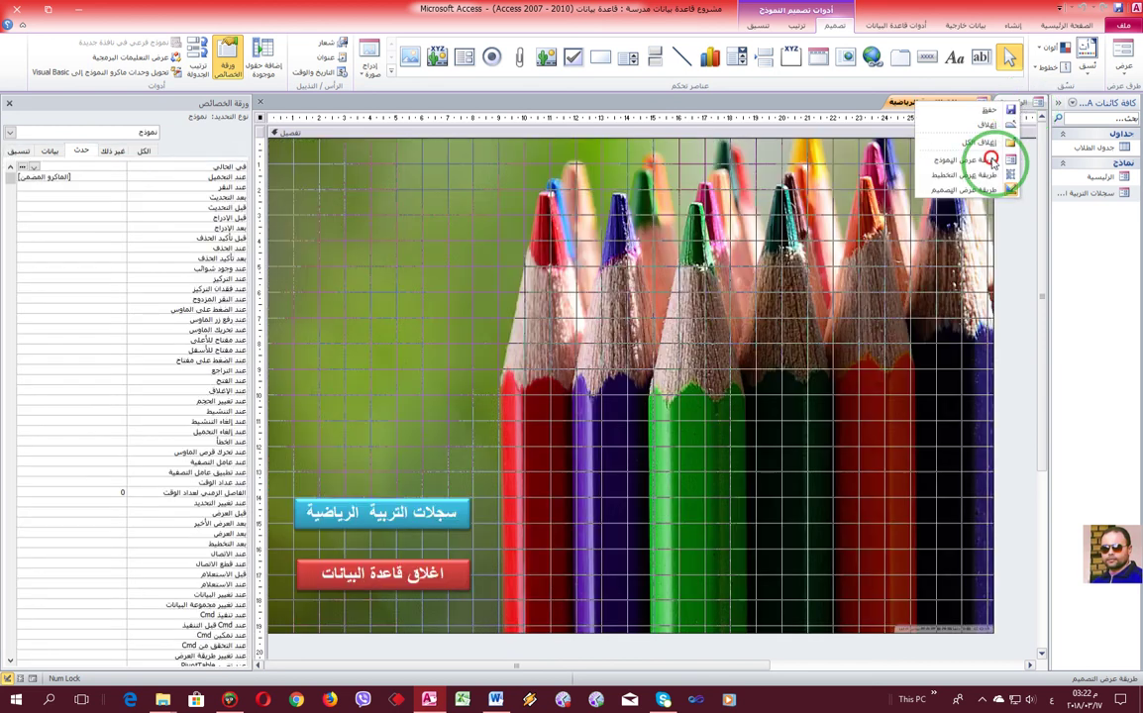
click(991, 161)
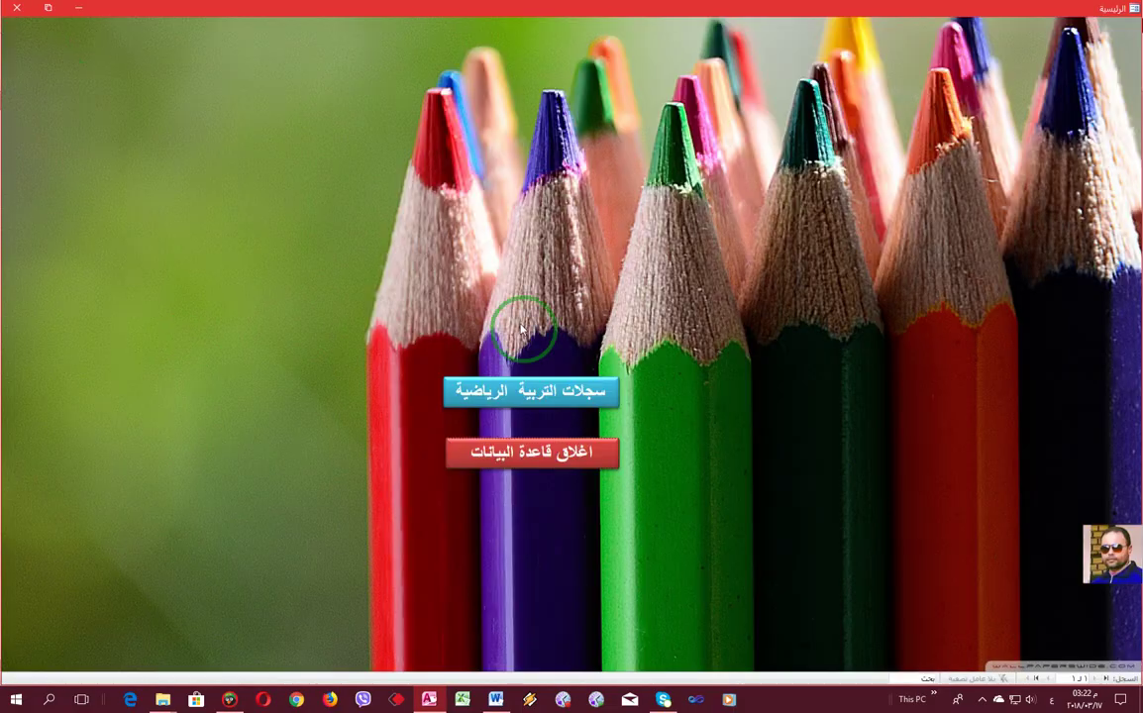
right_click(77, 85)
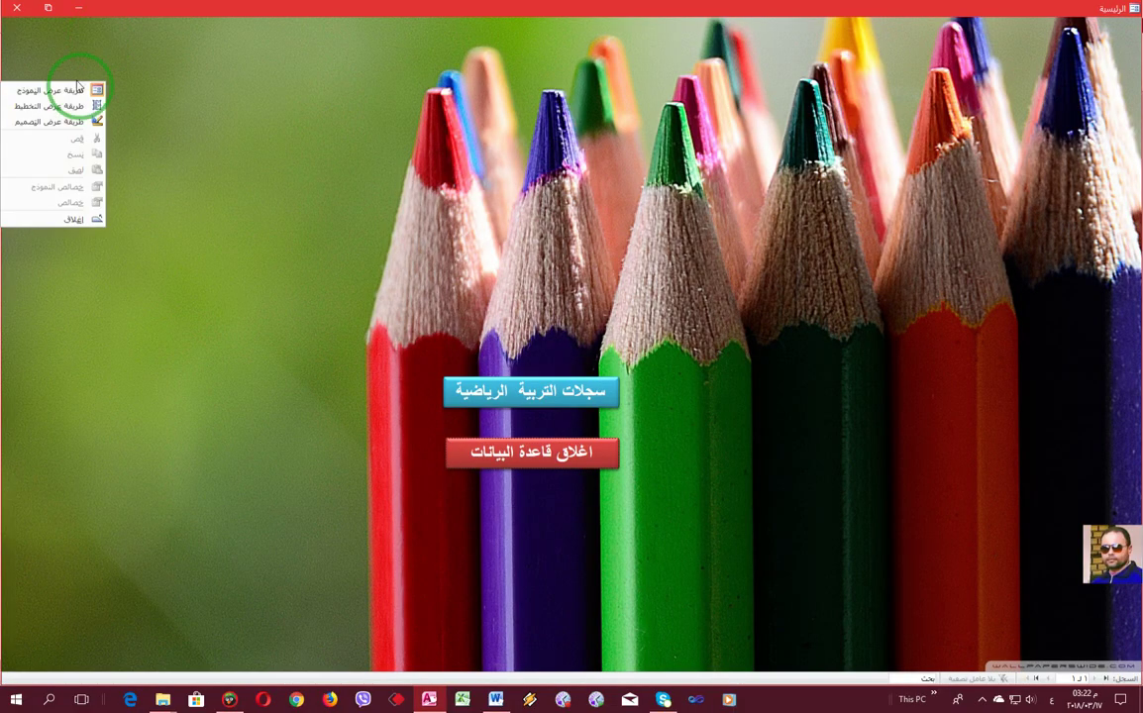
click(18, 15)
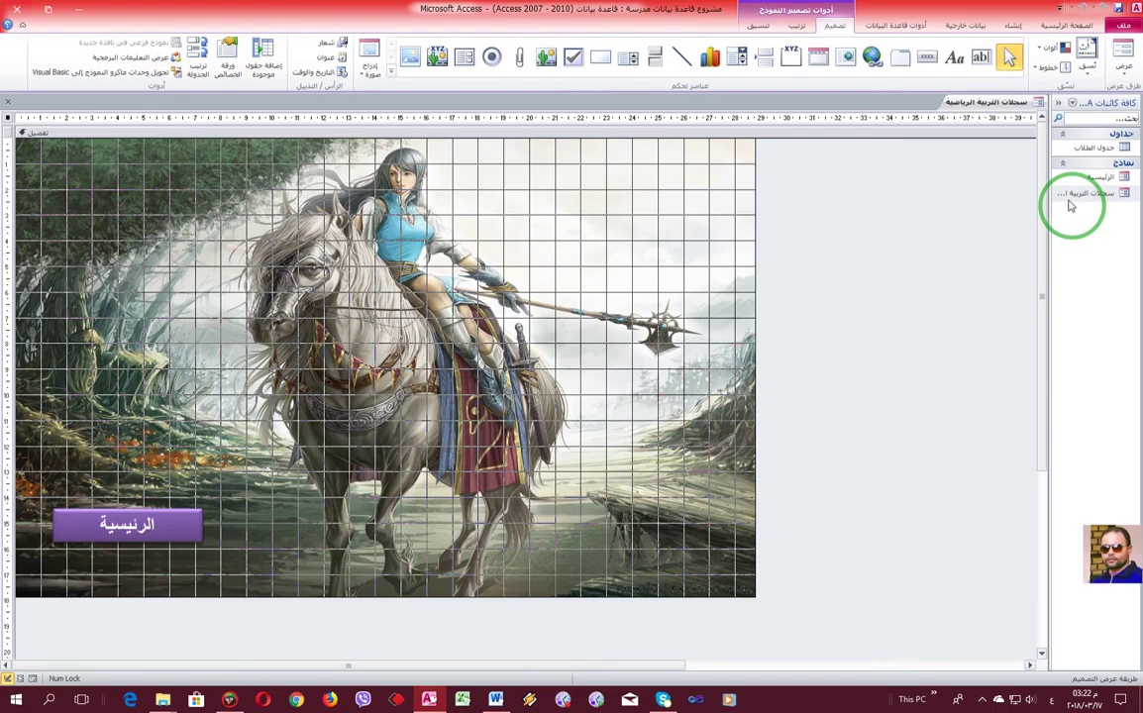
- Preview the سجلات التربية الرياضية form in form view to check its window size, and return it to design view
right_click(1002, 102)
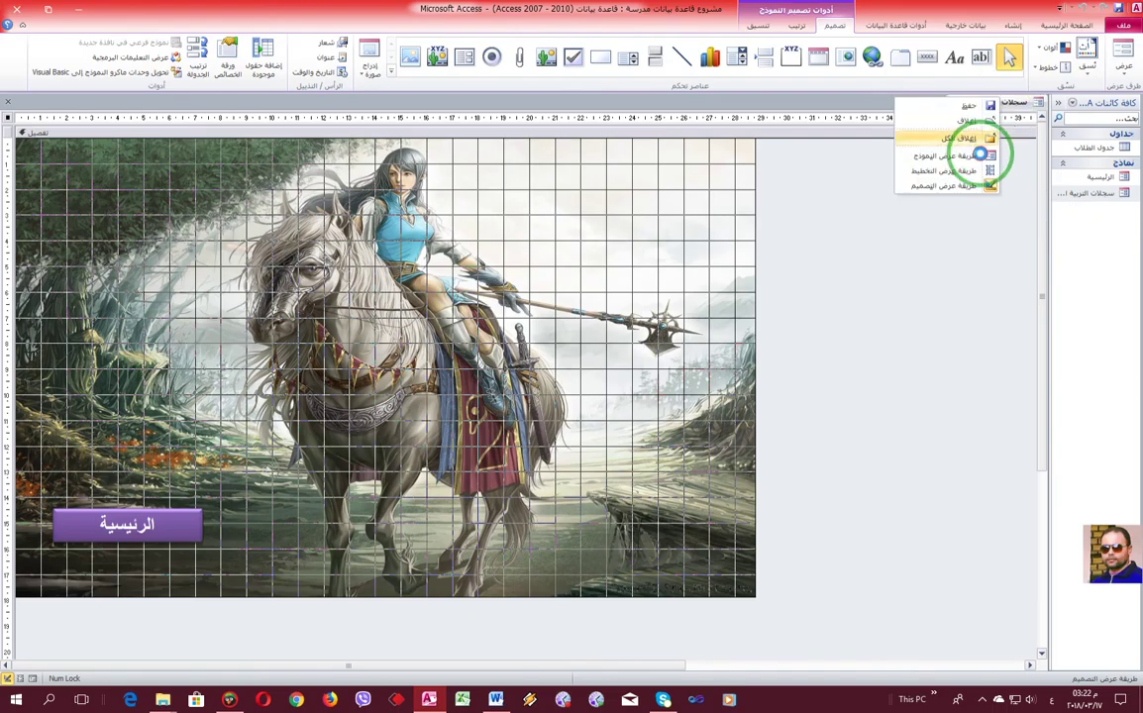
click(990, 156)
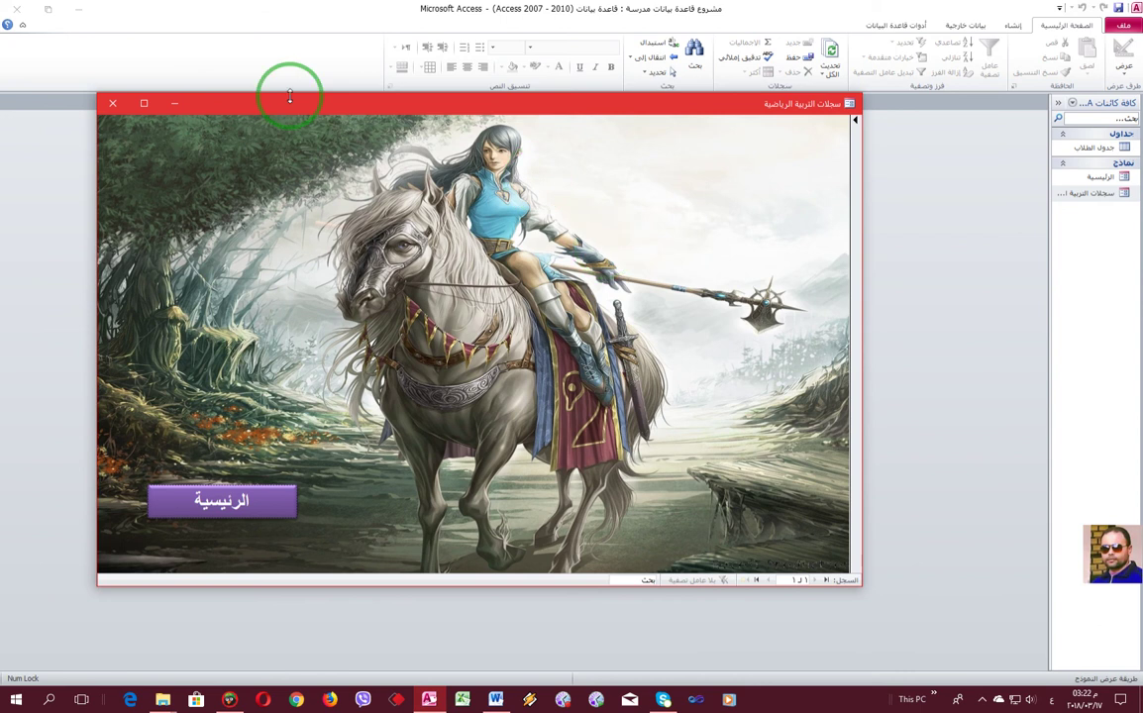
right_click(303, 144)
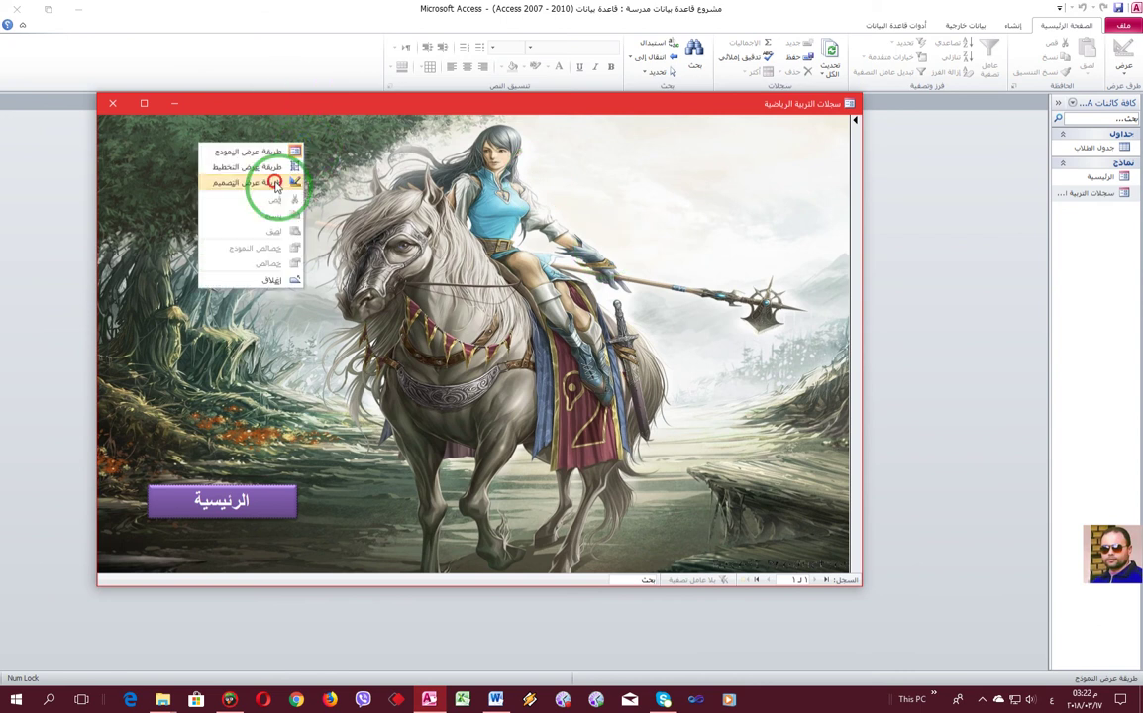
click(282, 184)
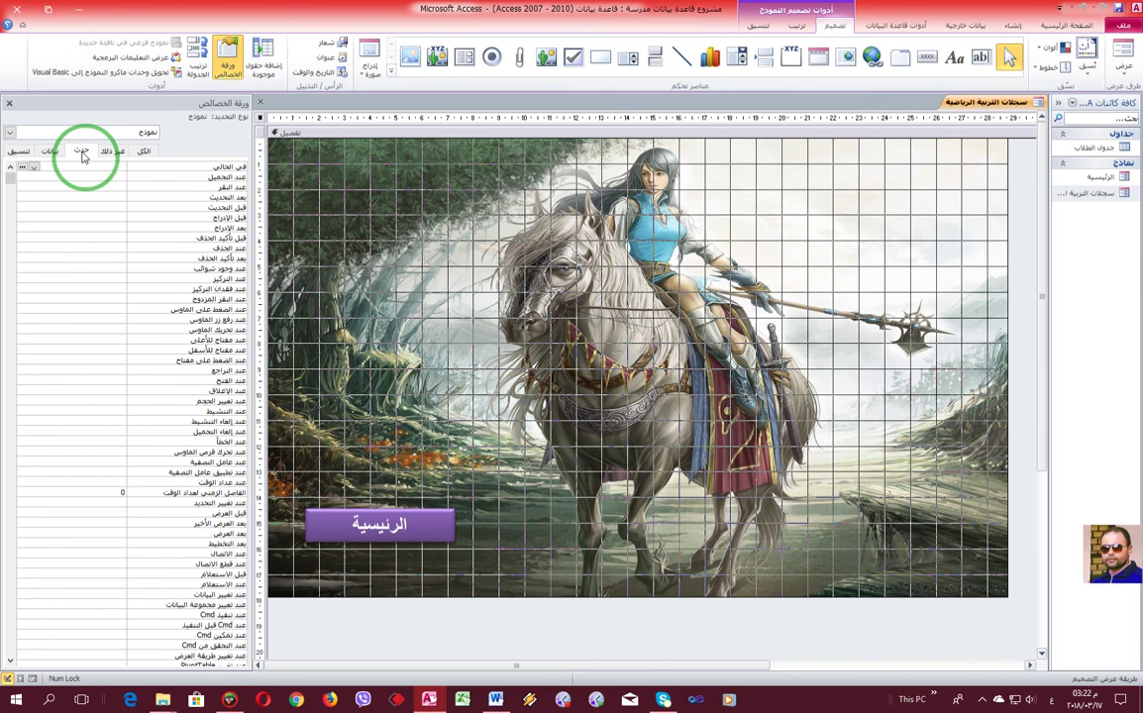
- Build an on-load macro with a MaximizeWindow action for the سجلات التربية الرياضية form, save it and close the macro builder
click(259, 117)
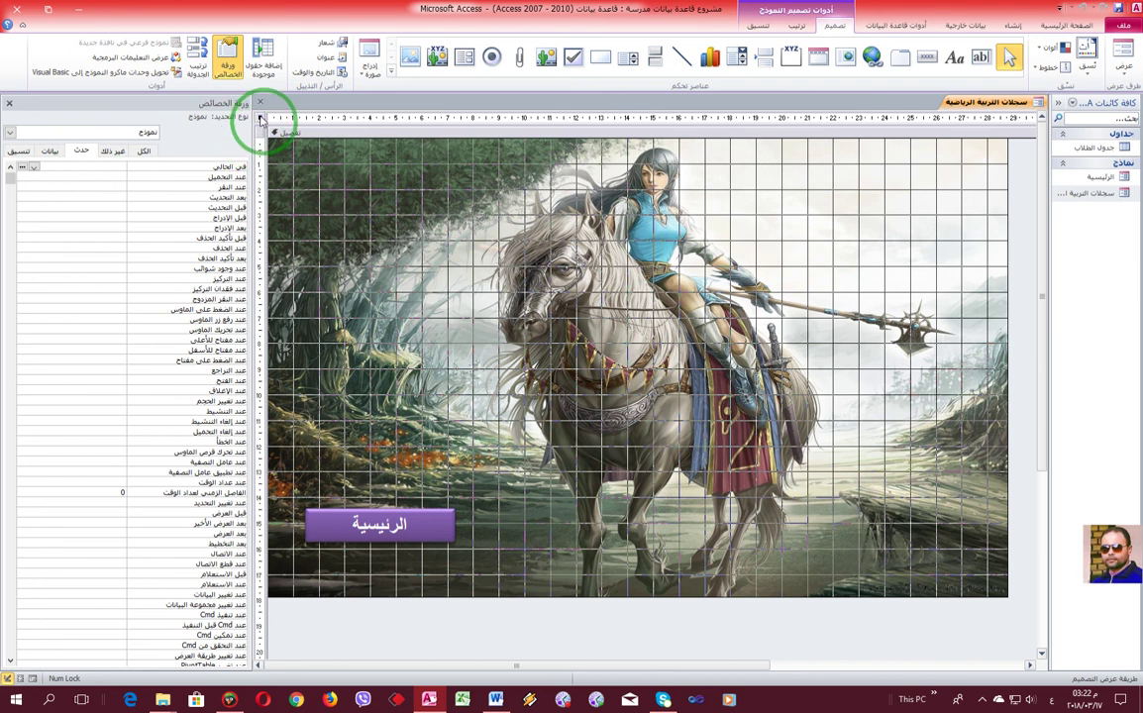
click(160, 176)
click(22, 177)
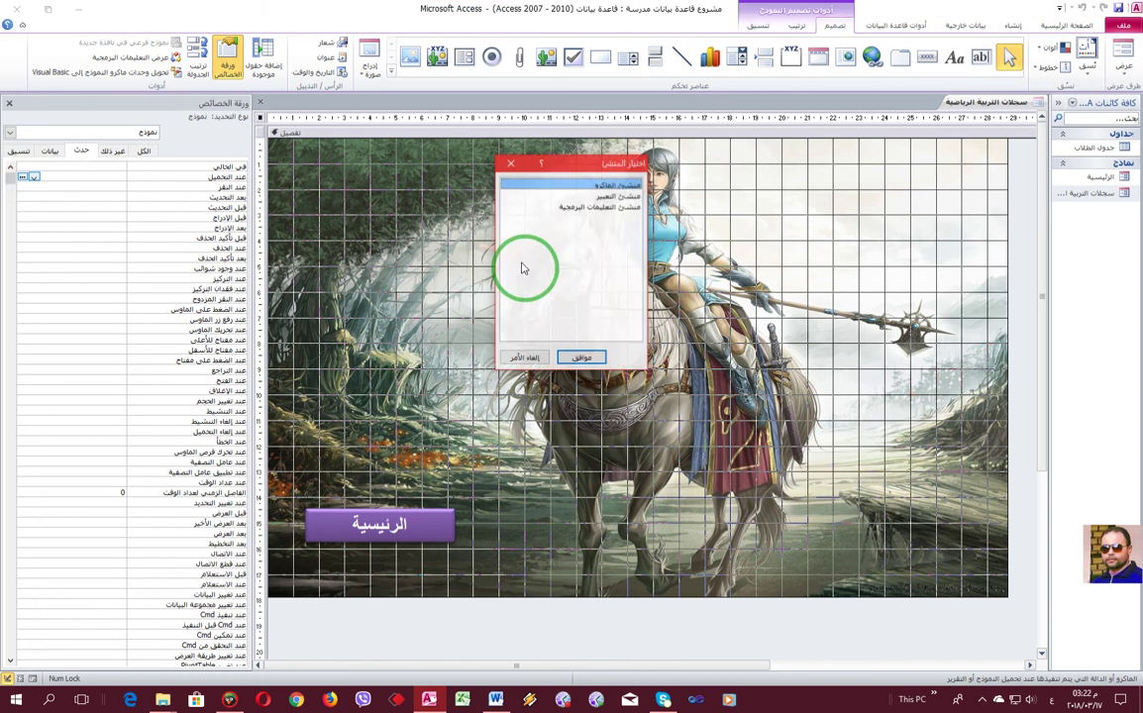
click(586, 359)
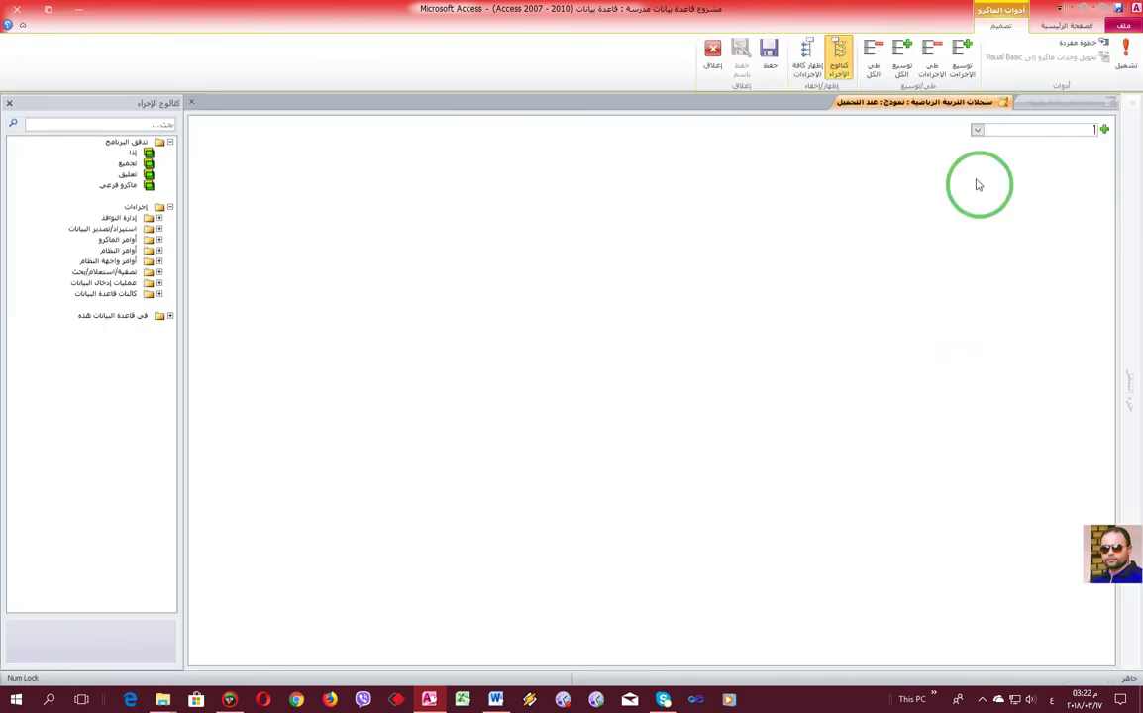
click(977, 130)
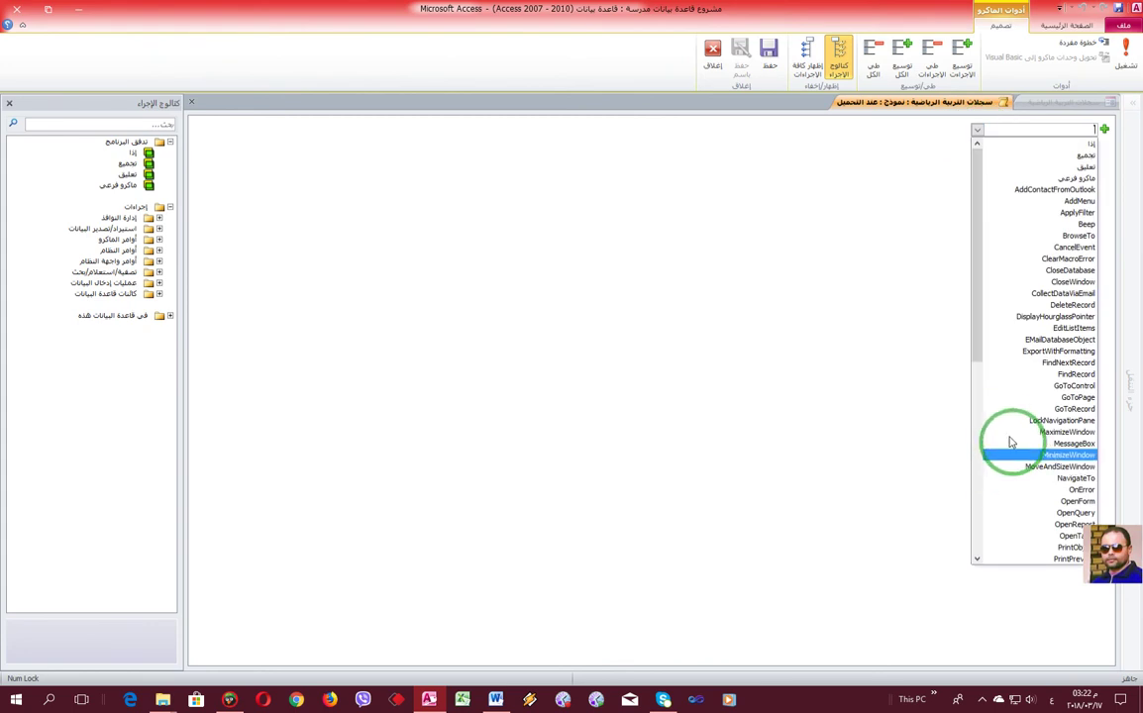
click(1008, 431)
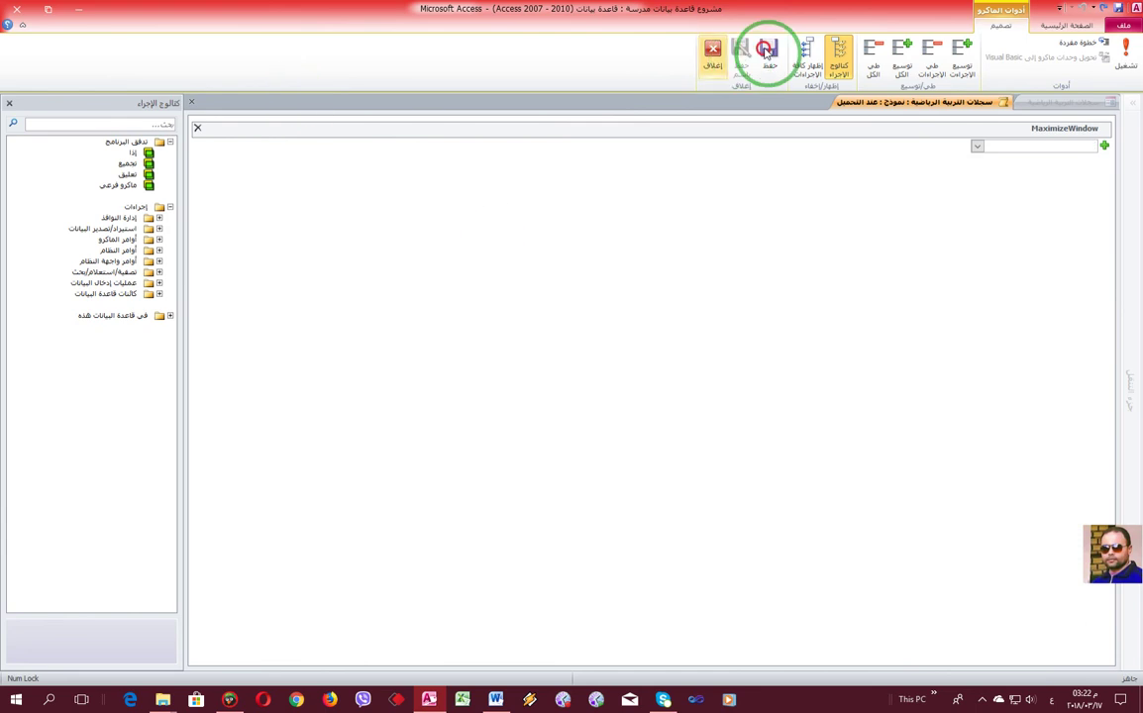
click(714, 57)
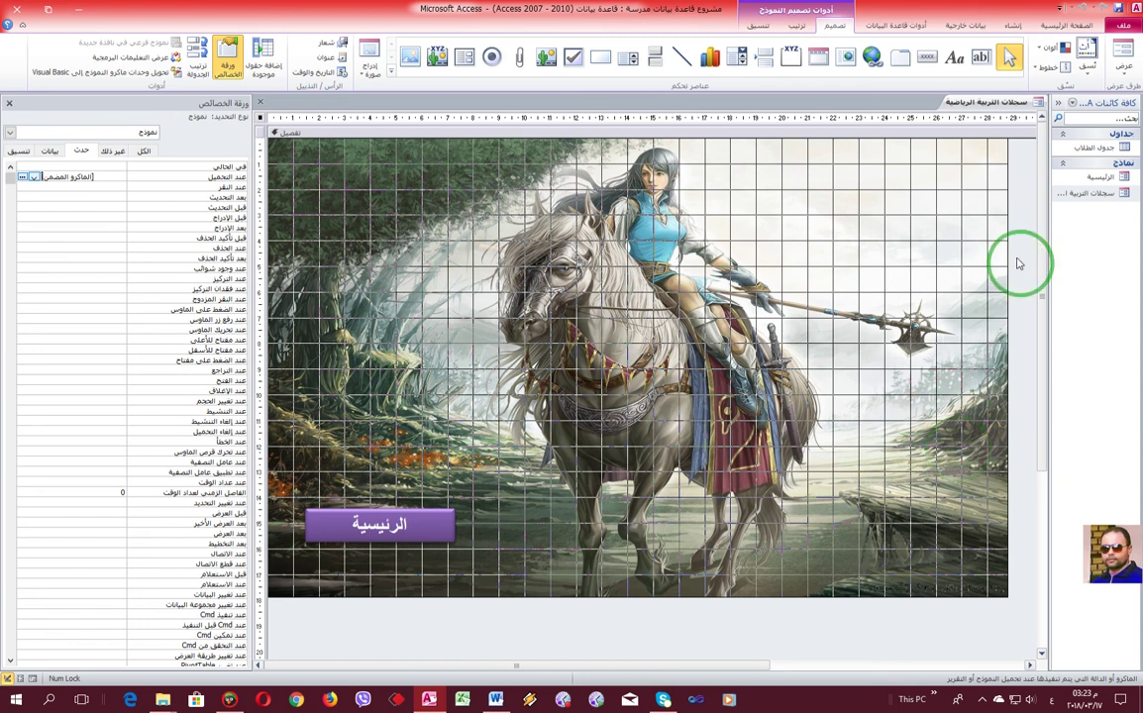
- Run the سجلات التربية الرياضية form in form view and test the buttons that switch between it and the الرئيسية form
right_click(980, 104)
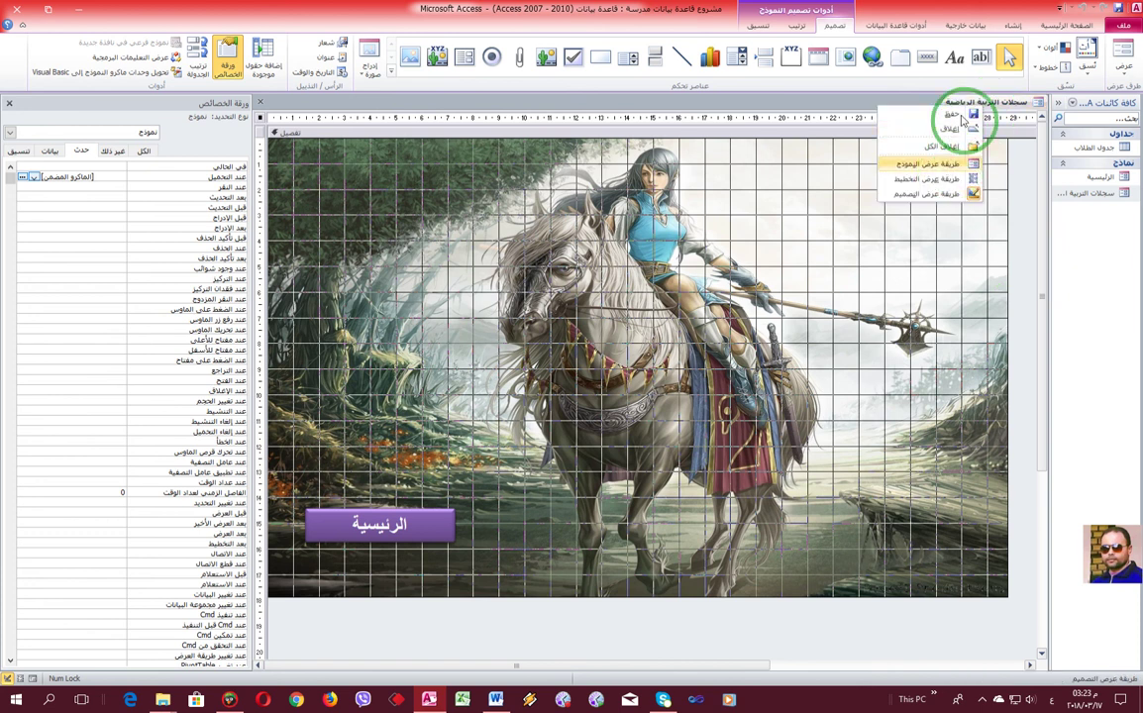
right_click(977, 102)
right_click(976, 102)
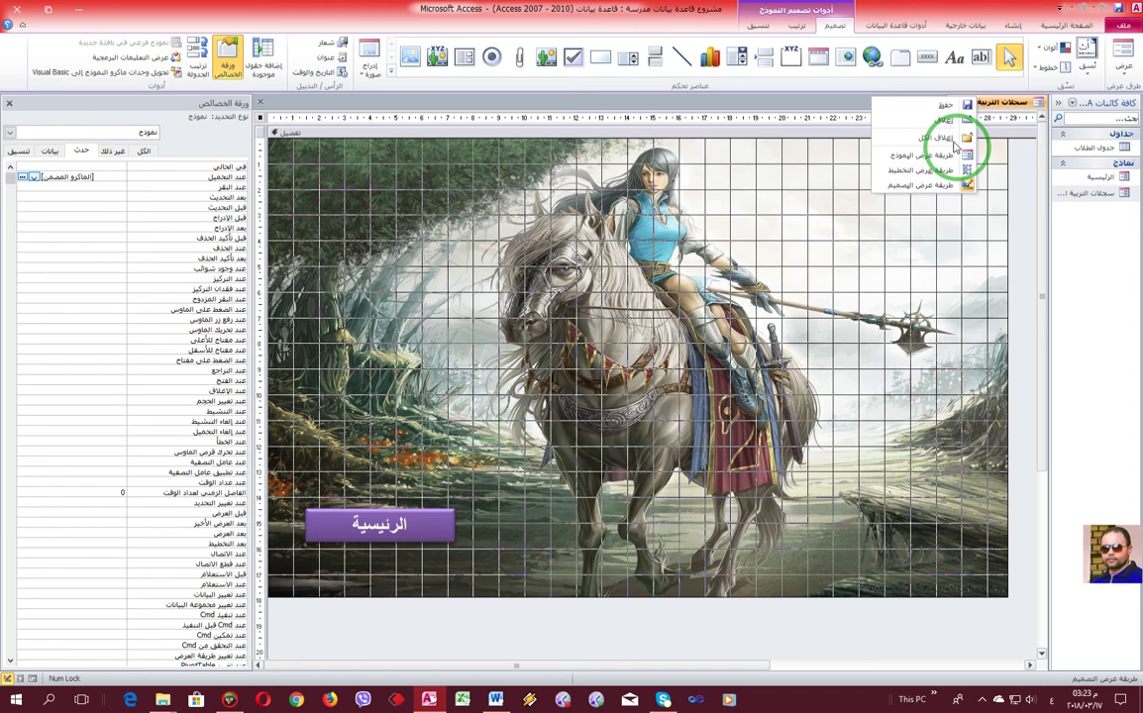
click(891, 154)
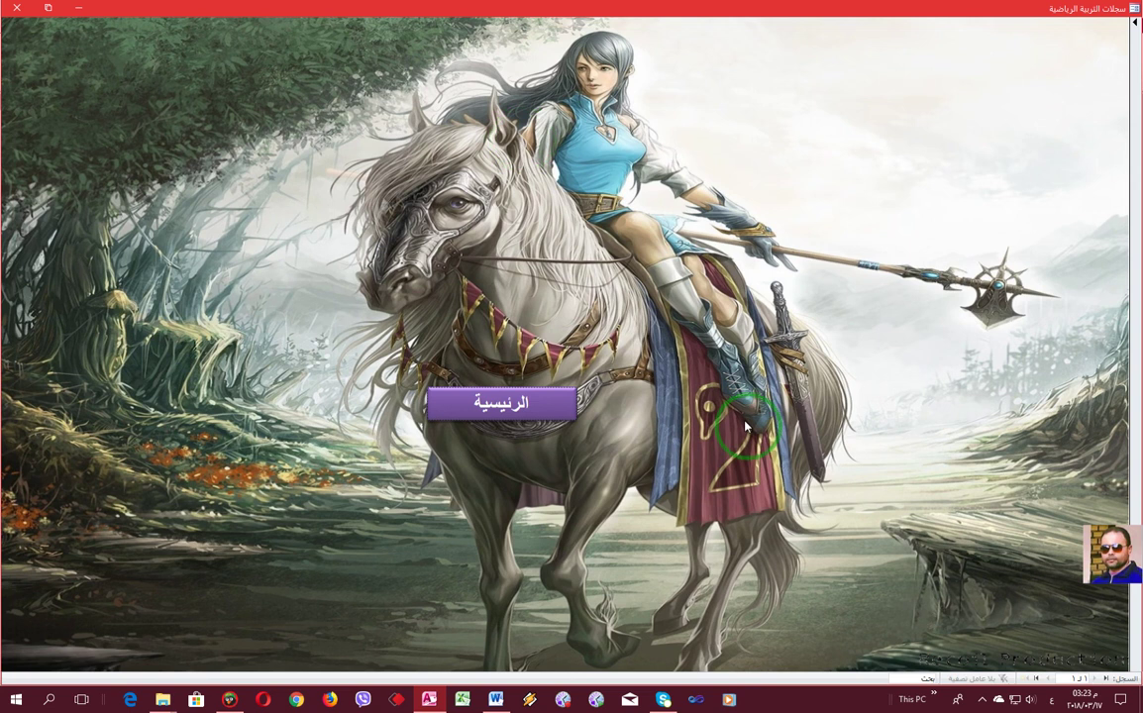
right_click(152, 133)
click(561, 407)
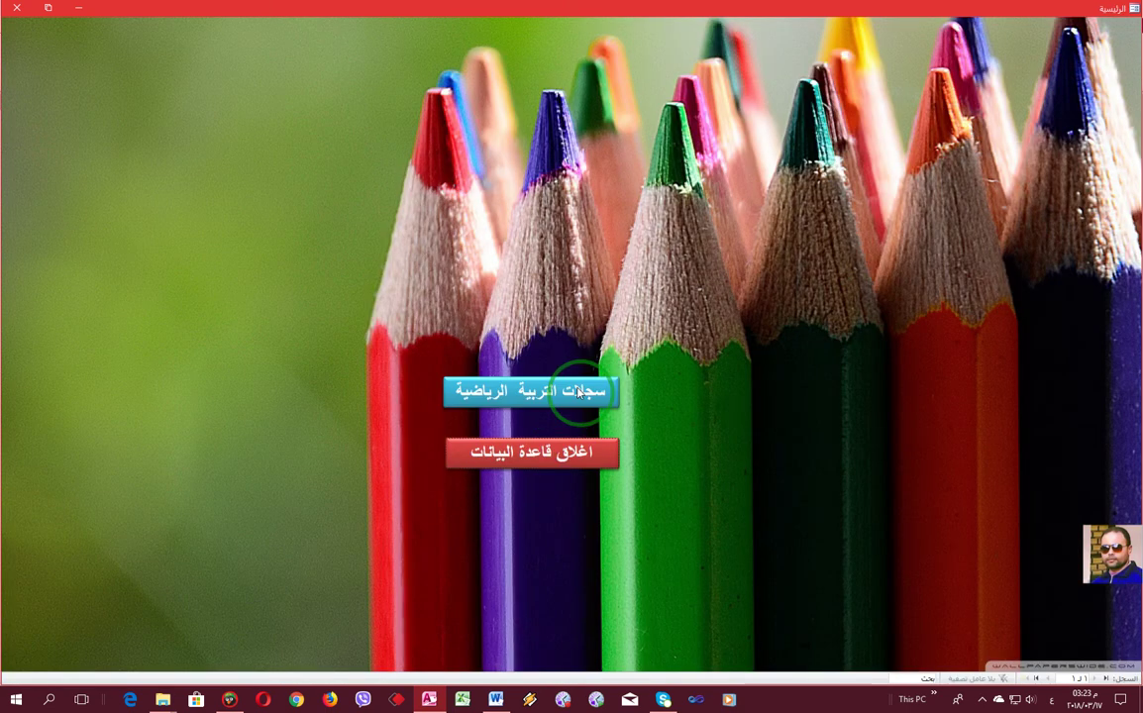
click(579, 392)
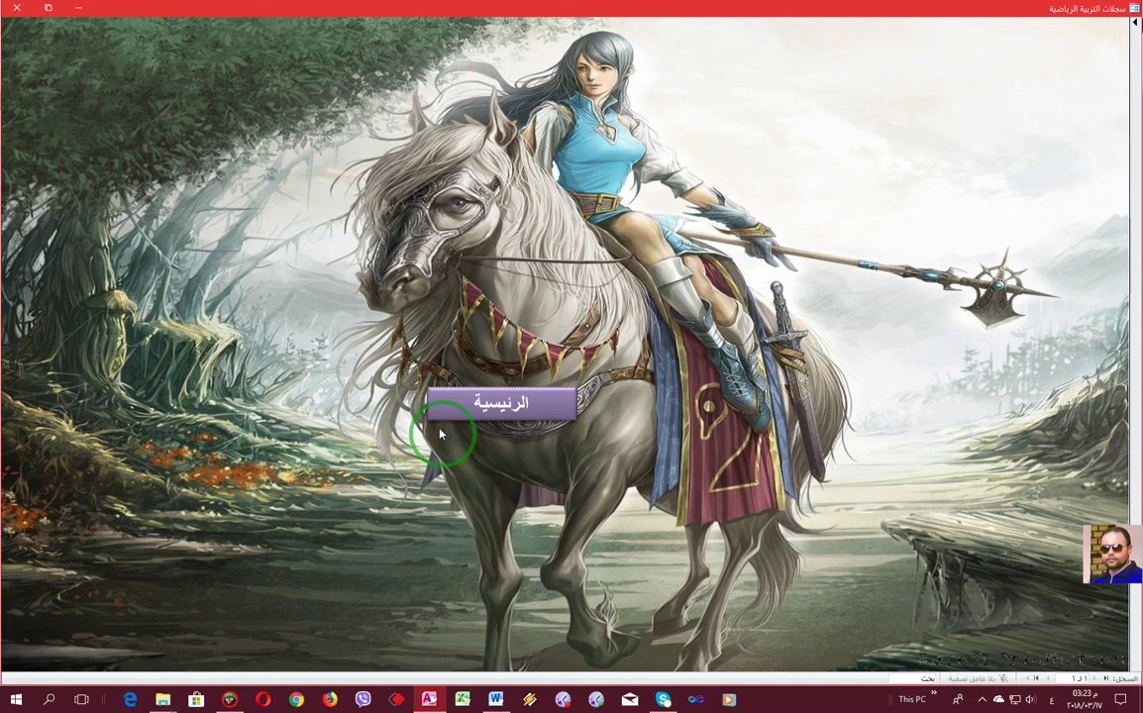
click(455, 406)
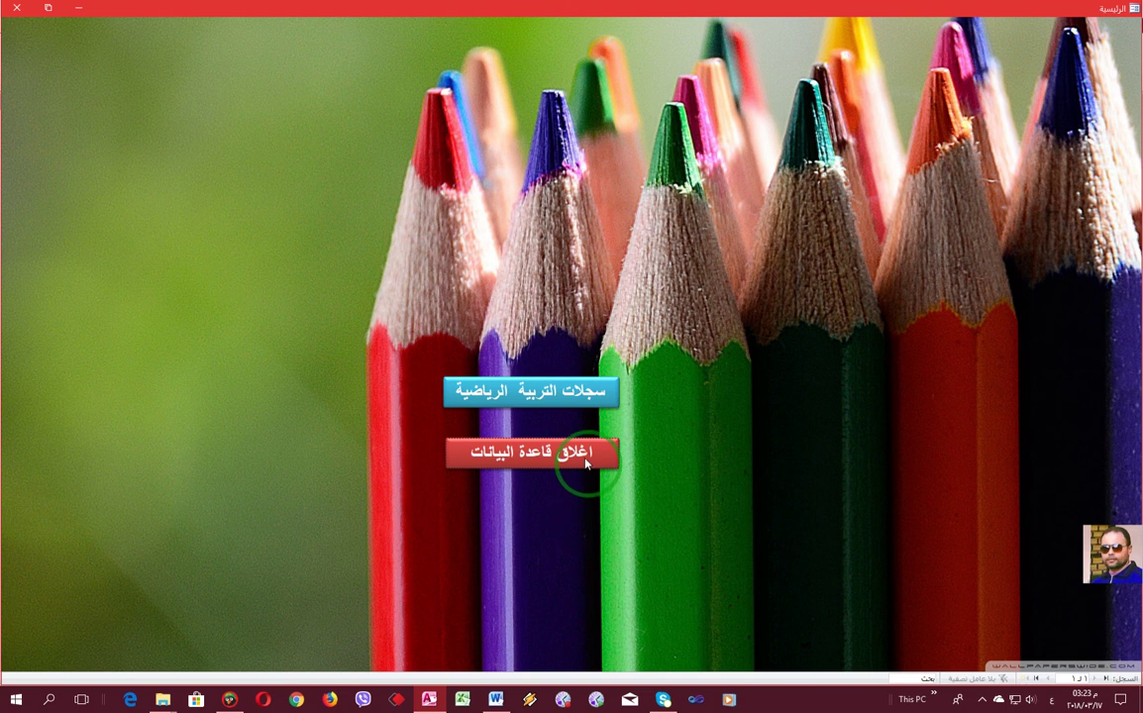
- Return the الرئيسية form to design view, and reopen the سجلات التربية الرياضية form from design view into form view
right_click(736, 253)
click(722, 288)
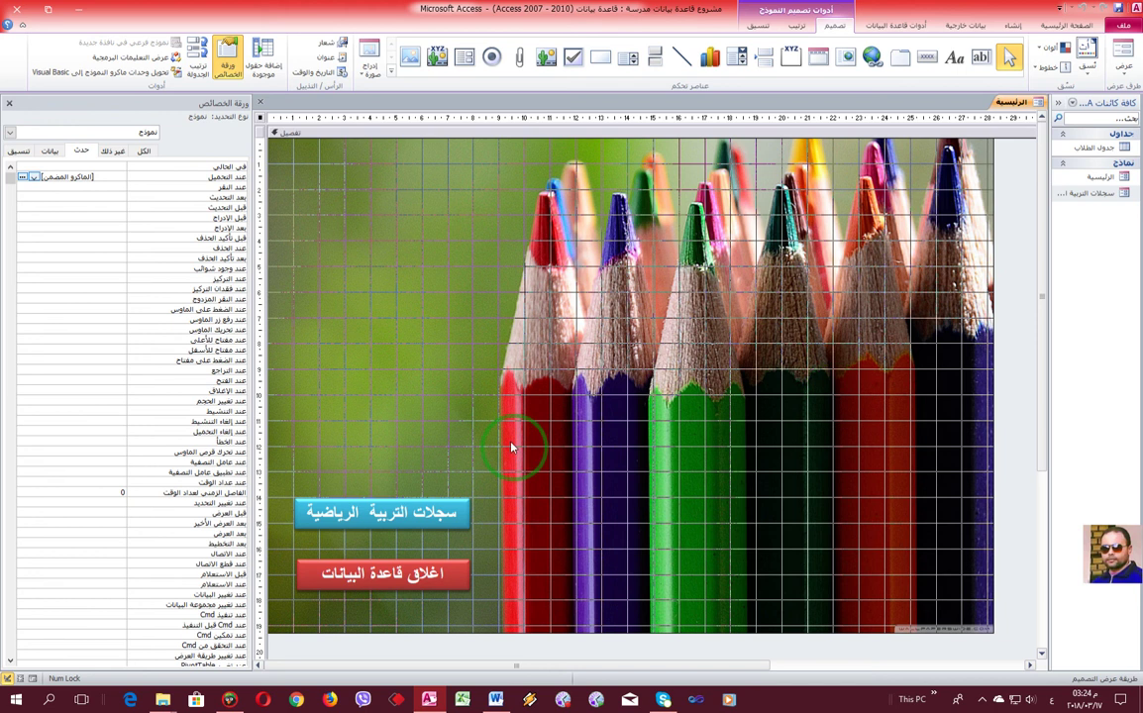
right_click(1104, 196)
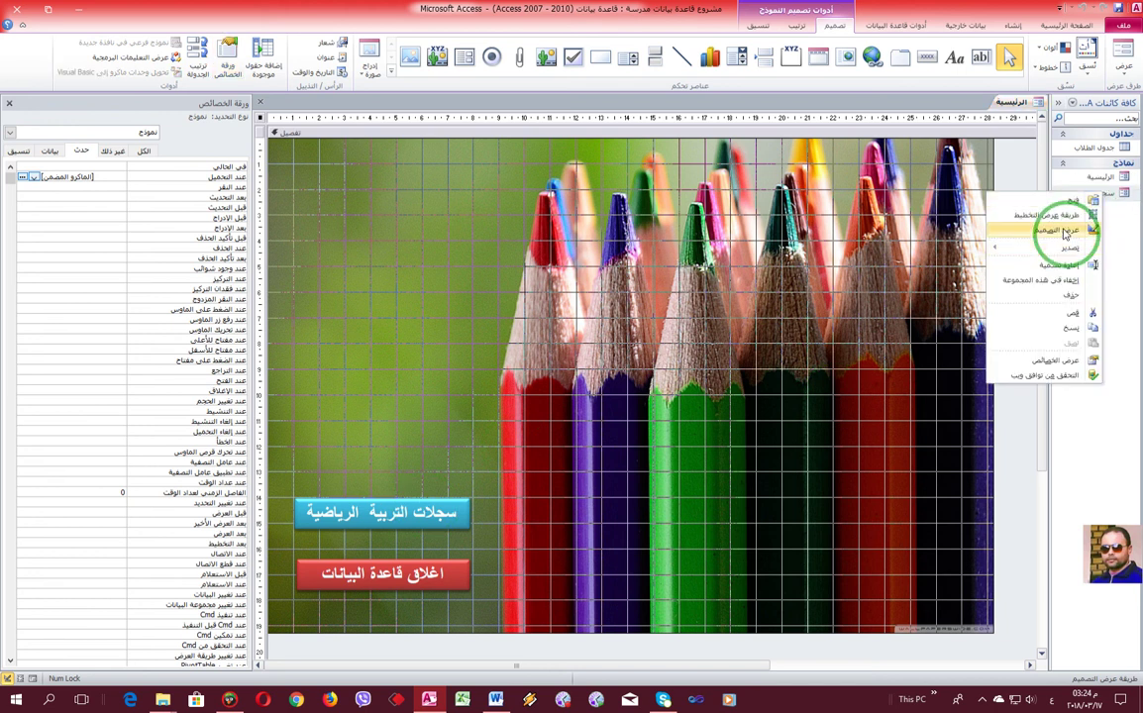
click(1065, 233)
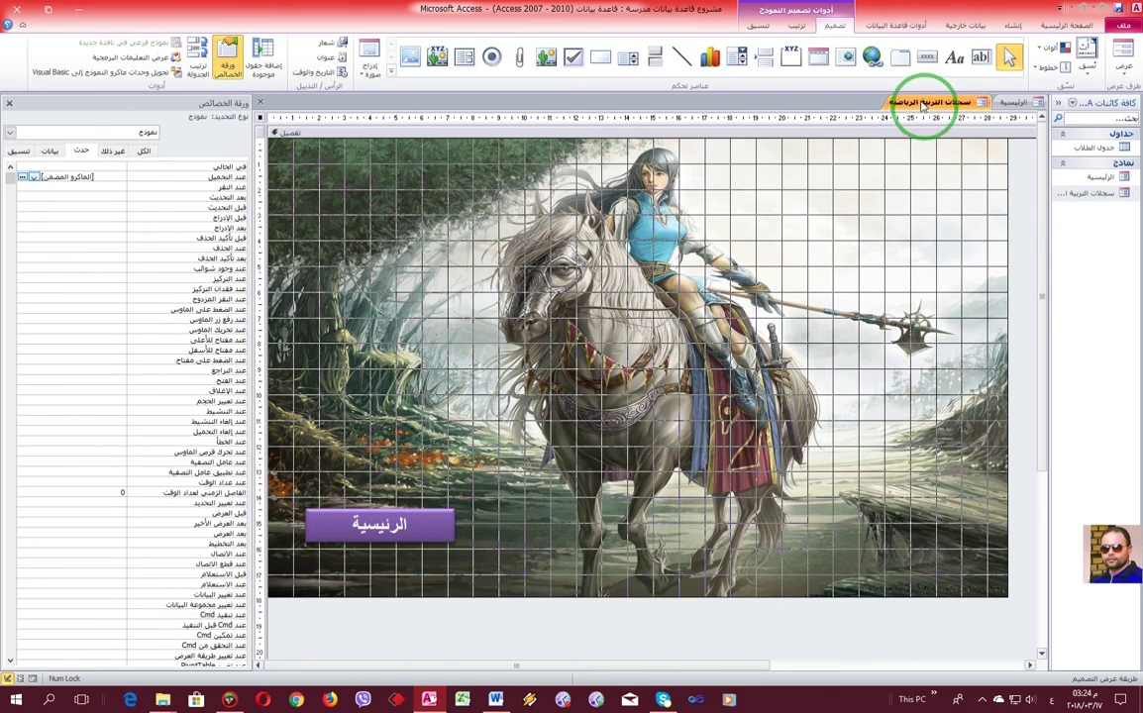
right_click(923, 104)
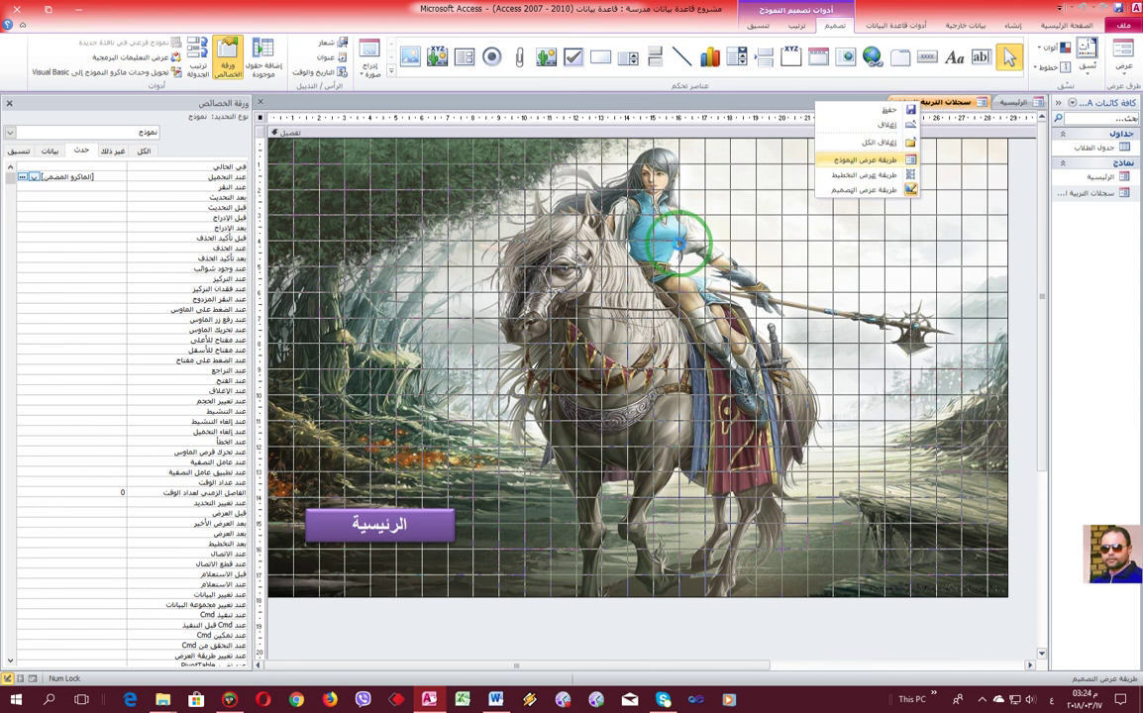
click(884, 164)
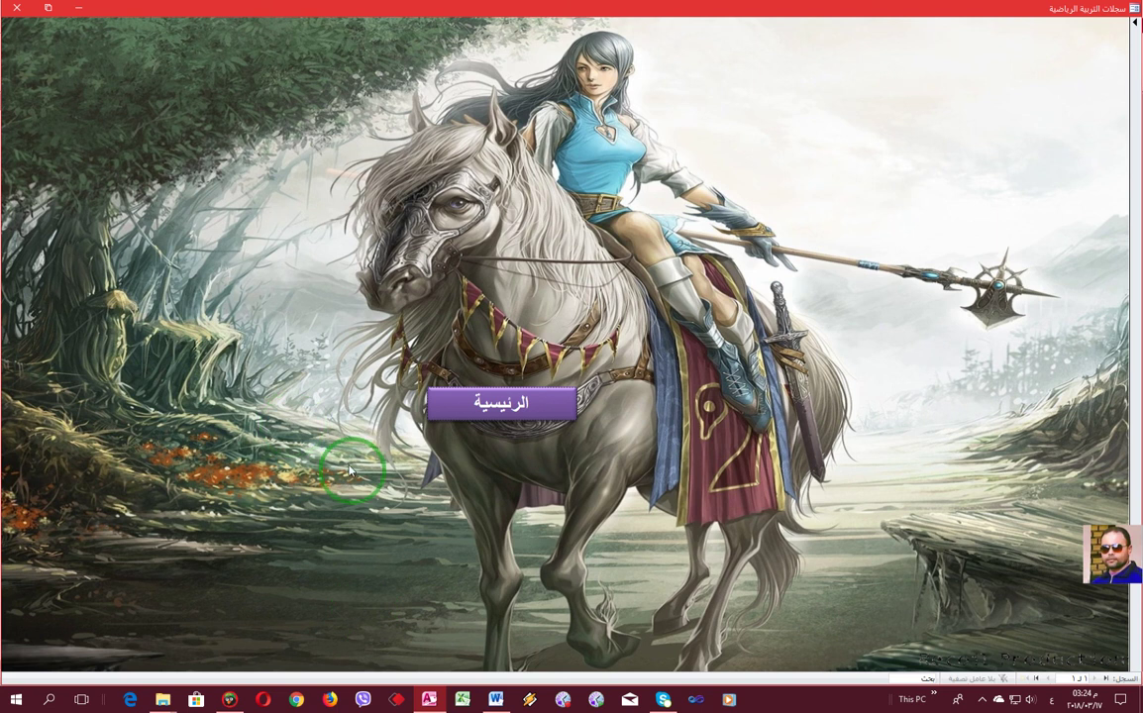
- Return the سجلات التربية الرياضية form to design view, and switch to Word to review the register boxes on the الصفحة الرئيسية page
right_click(74, 77)
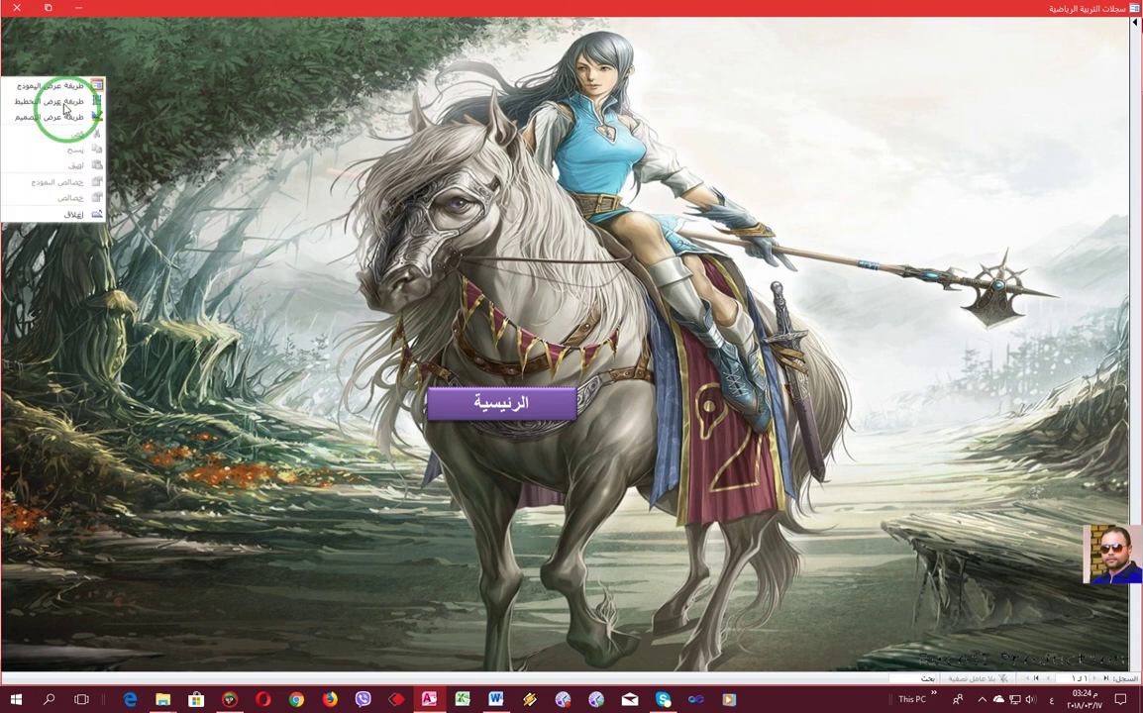
click(57, 88)
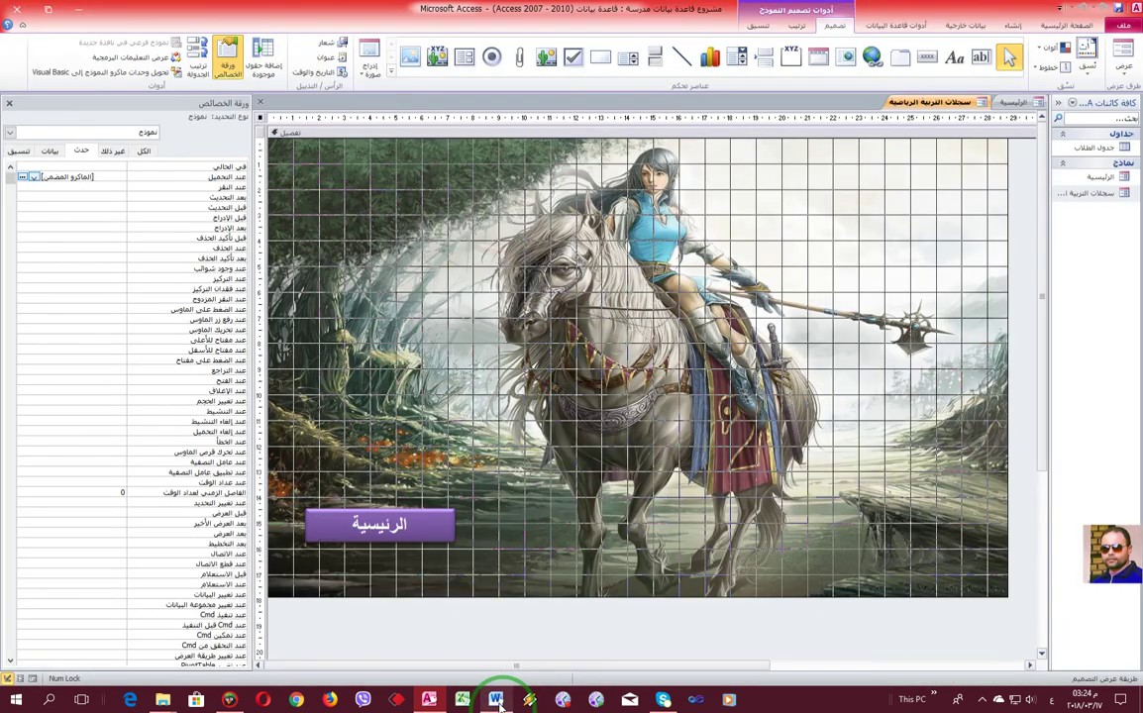
click(496, 697)
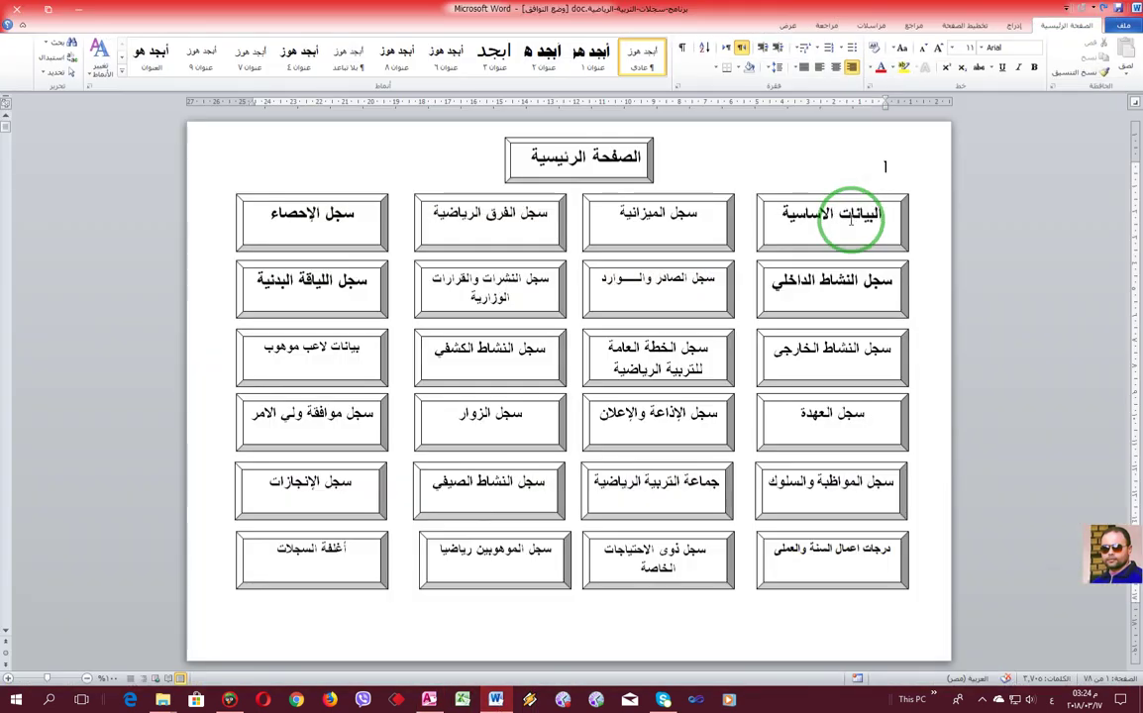
click(881, 242)
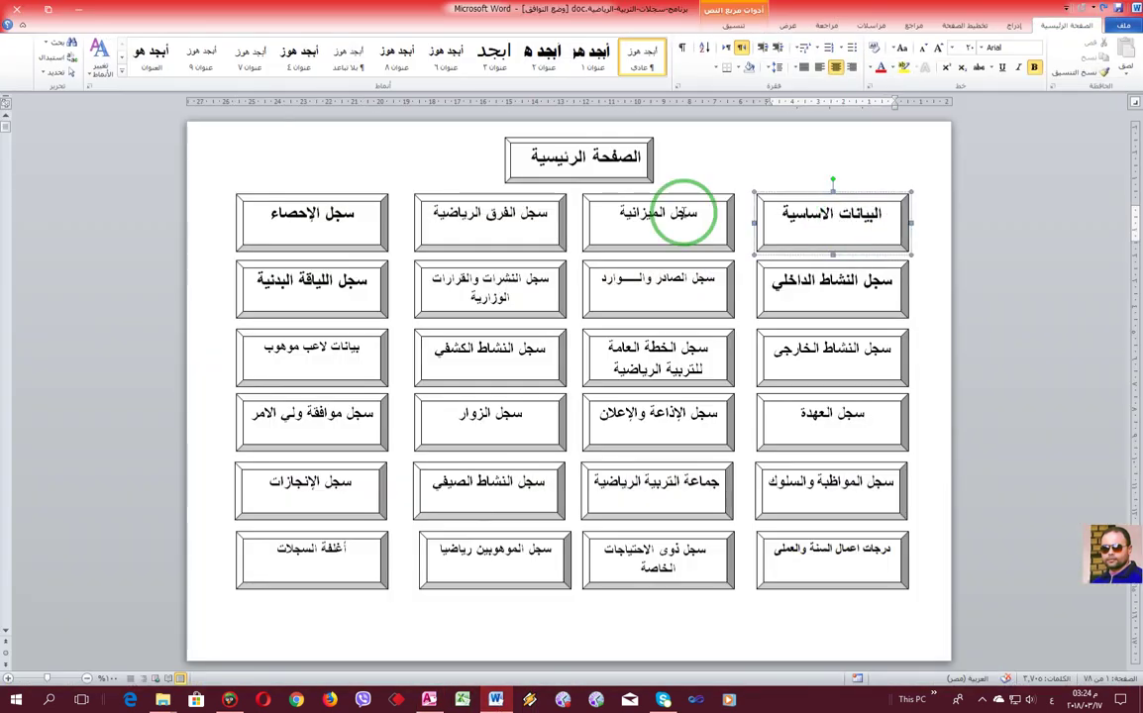
click(508, 215)
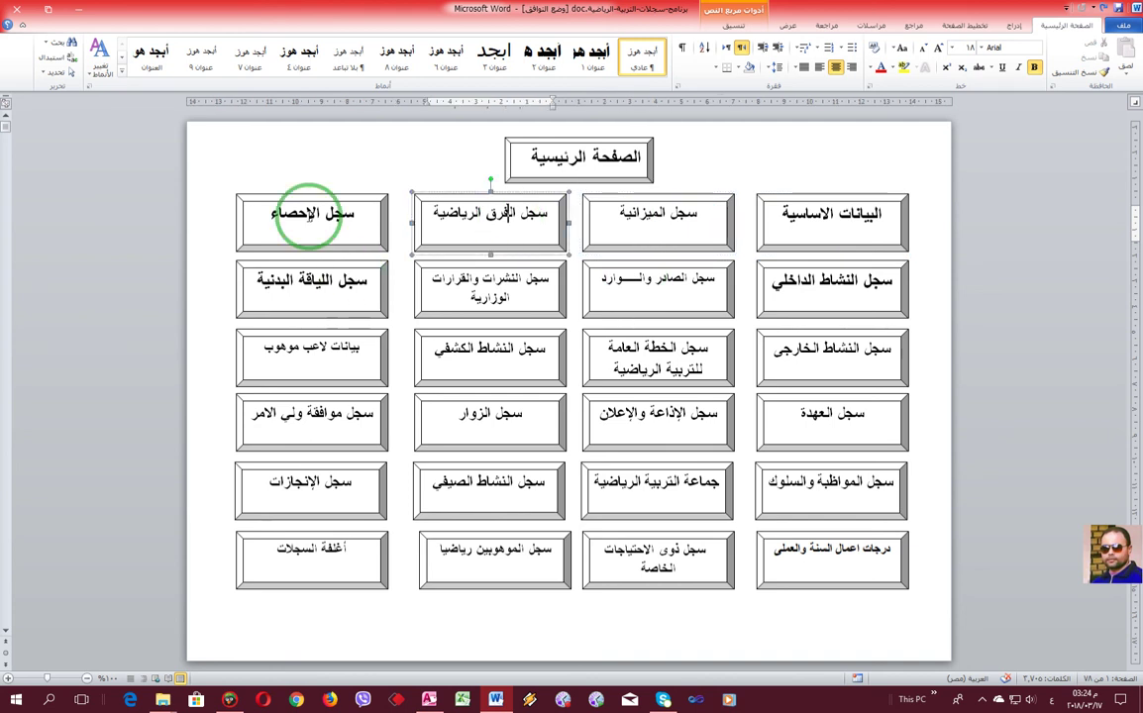
click(309, 214)
click(819, 282)
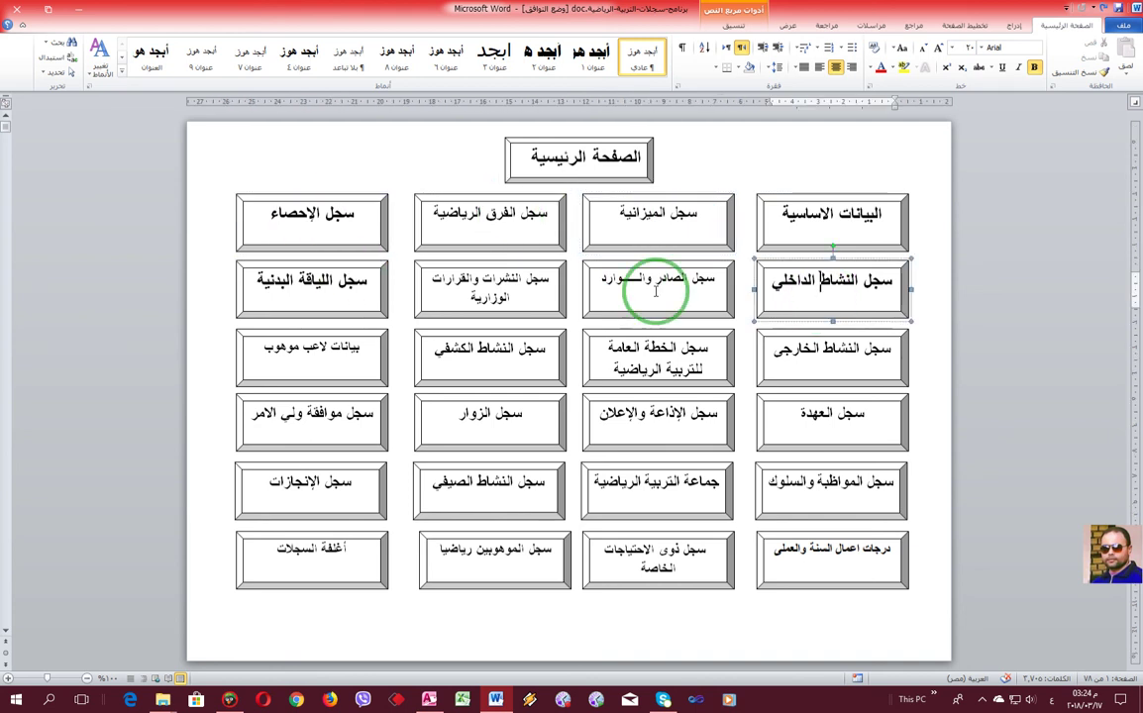
- Examine the البيانات الاساسية table with its notes and the سجل النشاط الداخلي section, and return to the الصفحة الرئيسية page
scroll(620, 358, down, 3)
scroll(648, 356, down, 3)
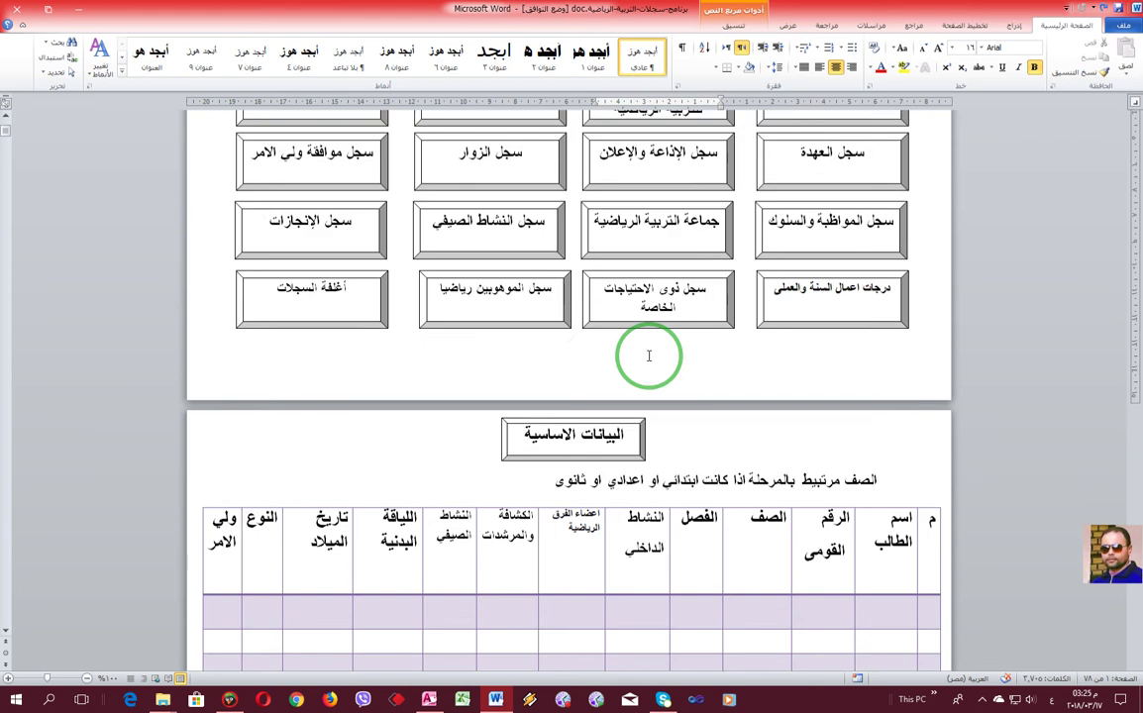
scroll(650, 349, down, 3)
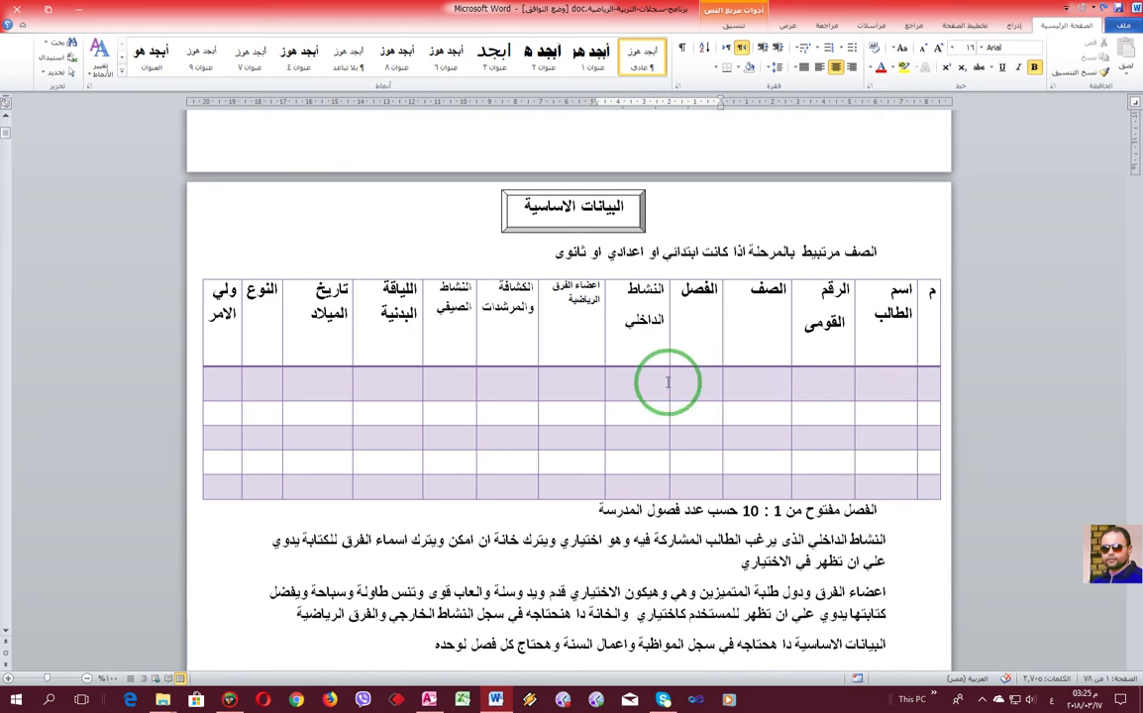
scroll(667, 383, down, 1)
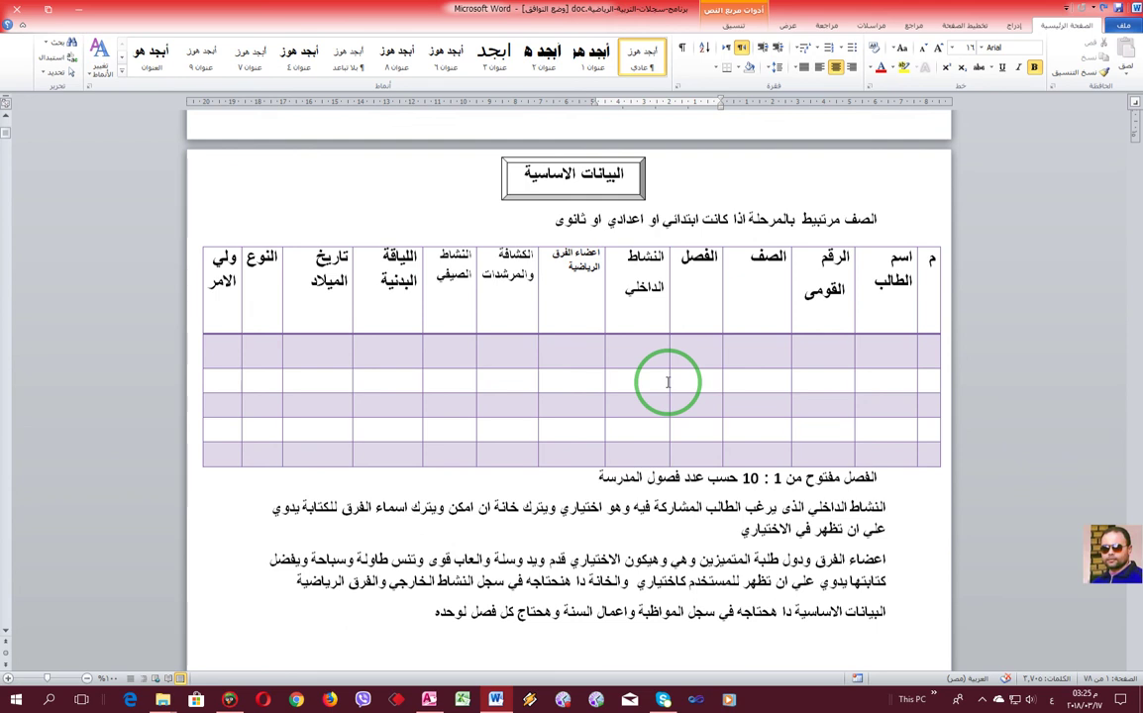
scroll(667, 382, down, 2)
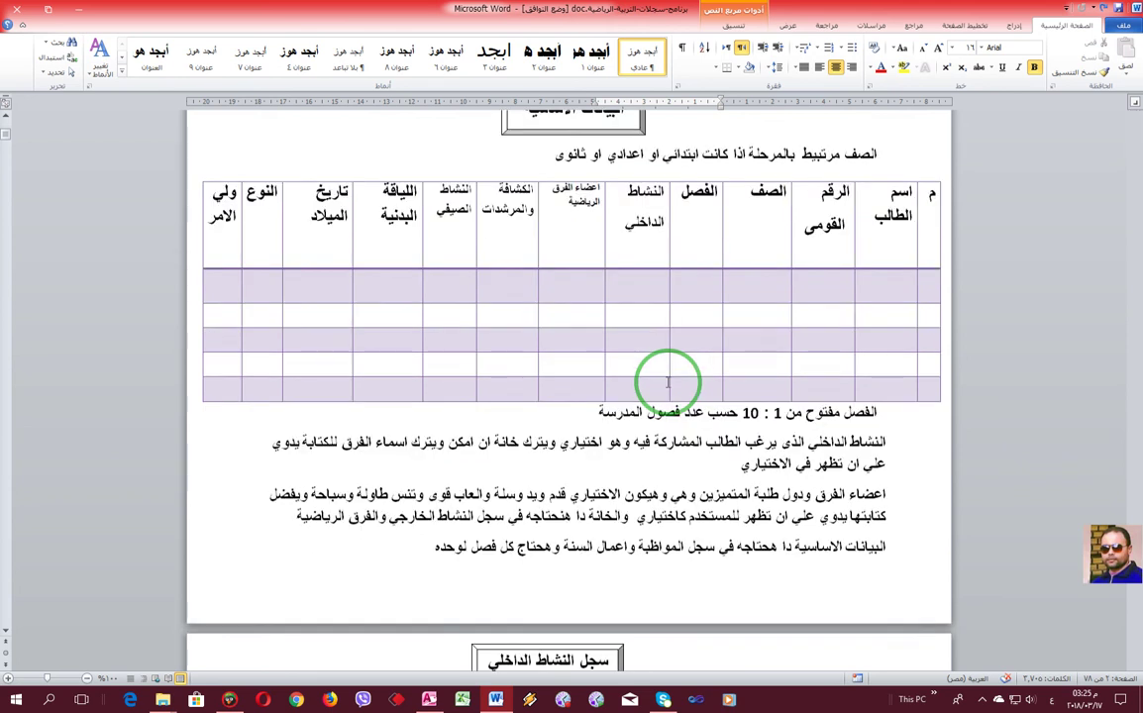
scroll(668, 382, down, 8)
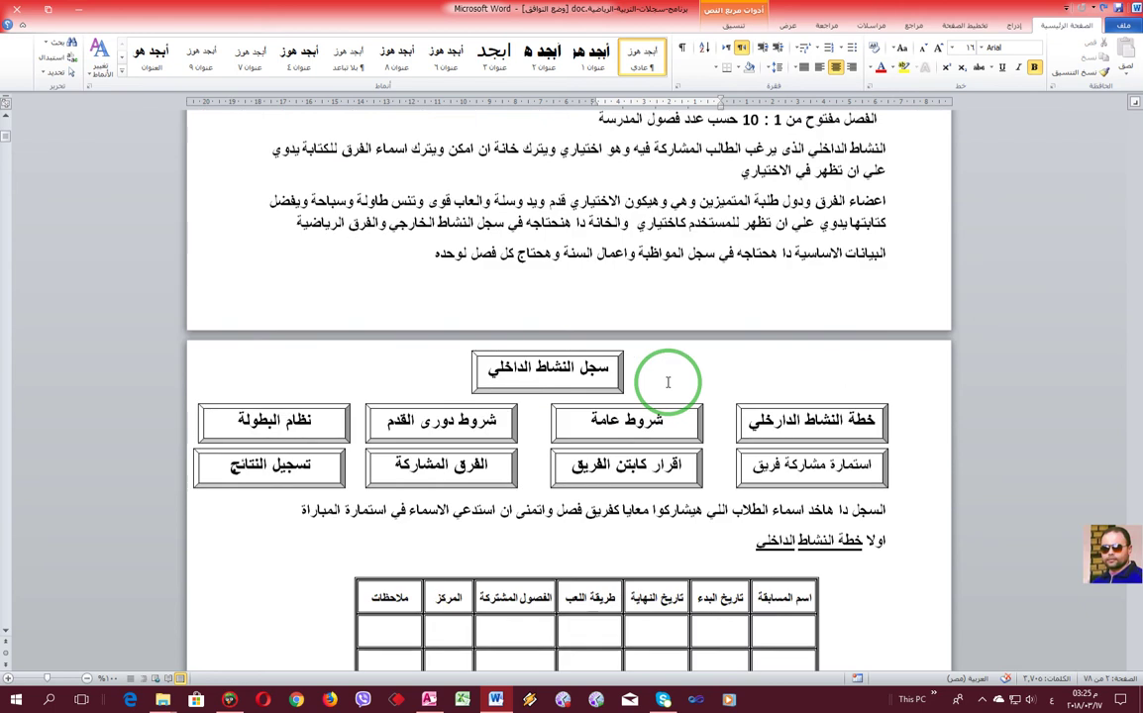
scroll(667, 382, up, 18)
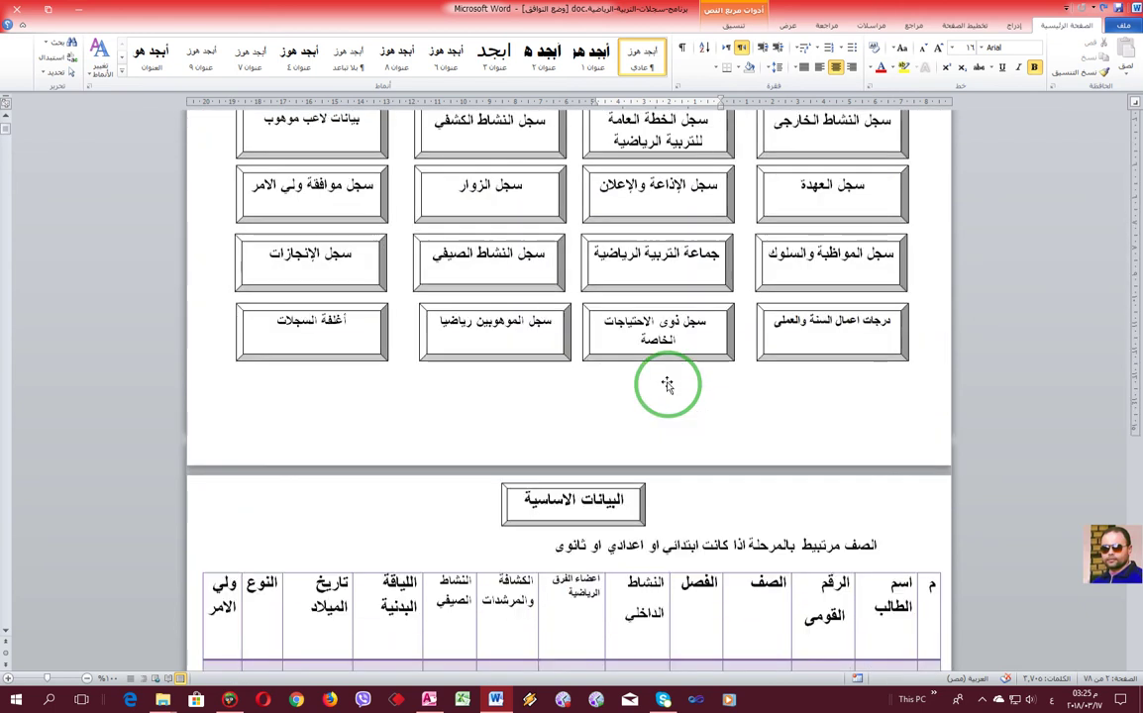
scroll(667, 384, up, 6)
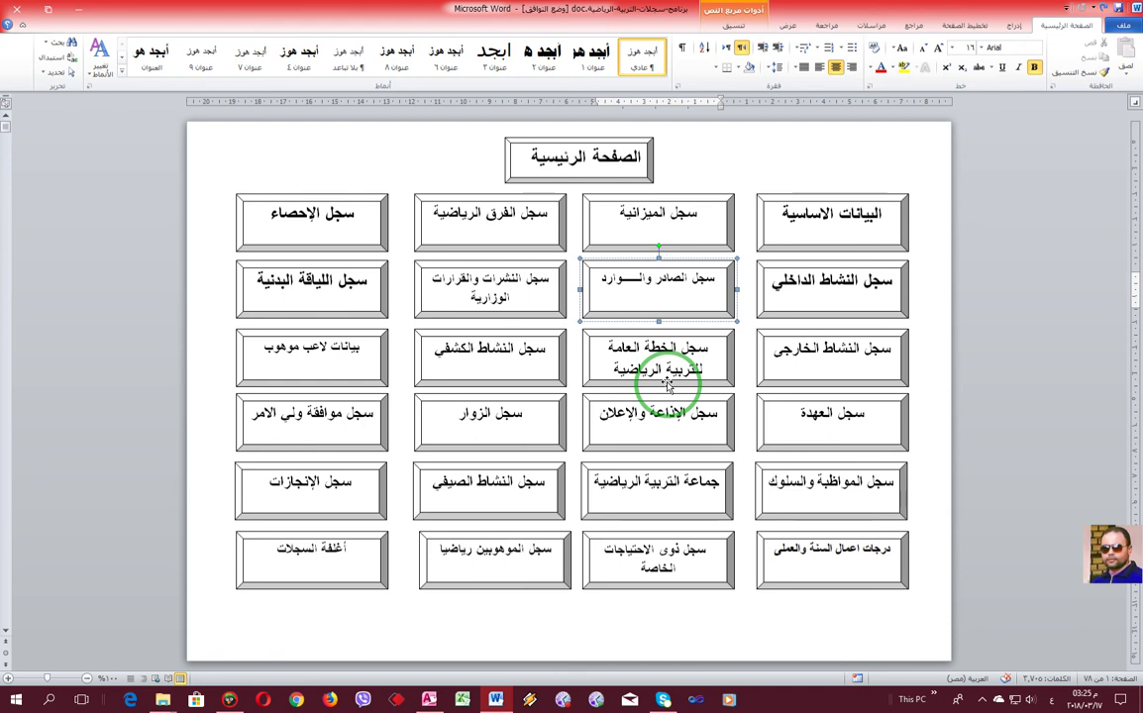
- Switch back to Access and bring the الرئيسية form forward in design view
click(431, 699)
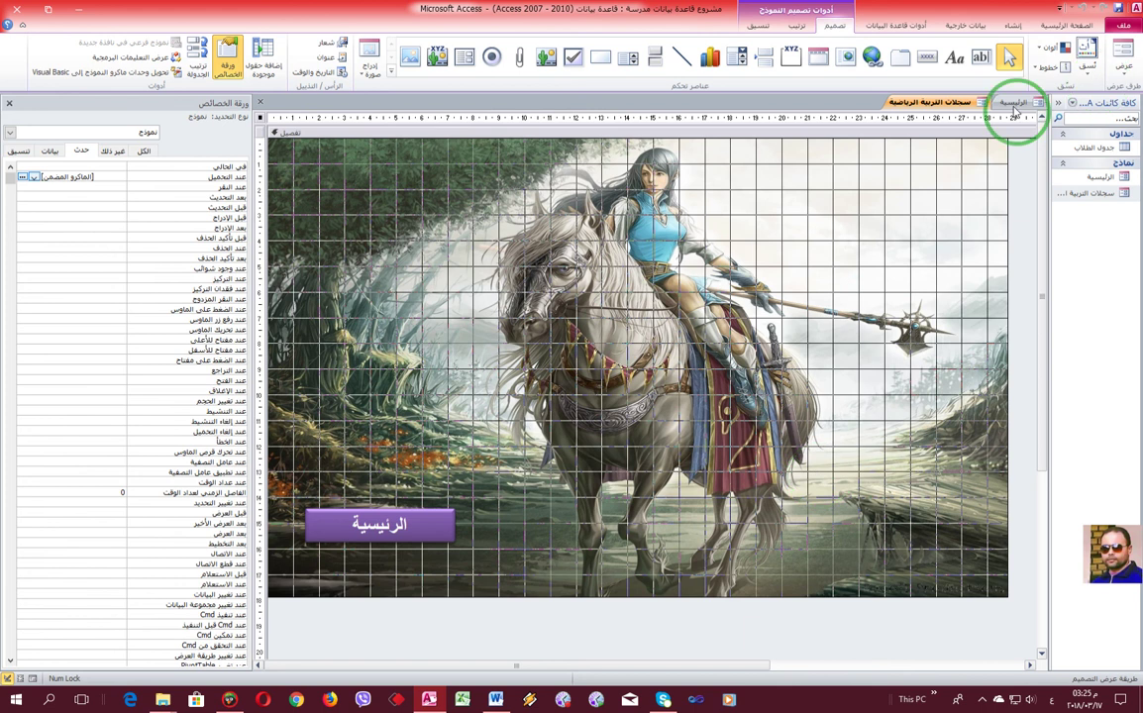
click(934, 470)
key(Delete)
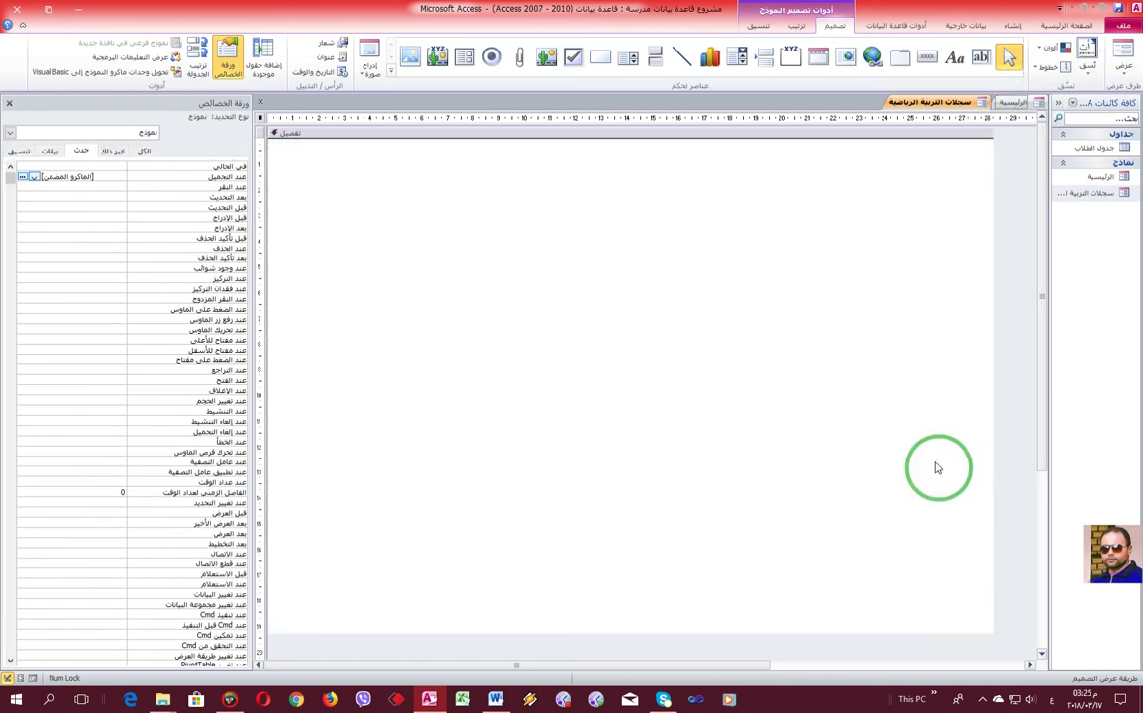
key(ctrl+F6)
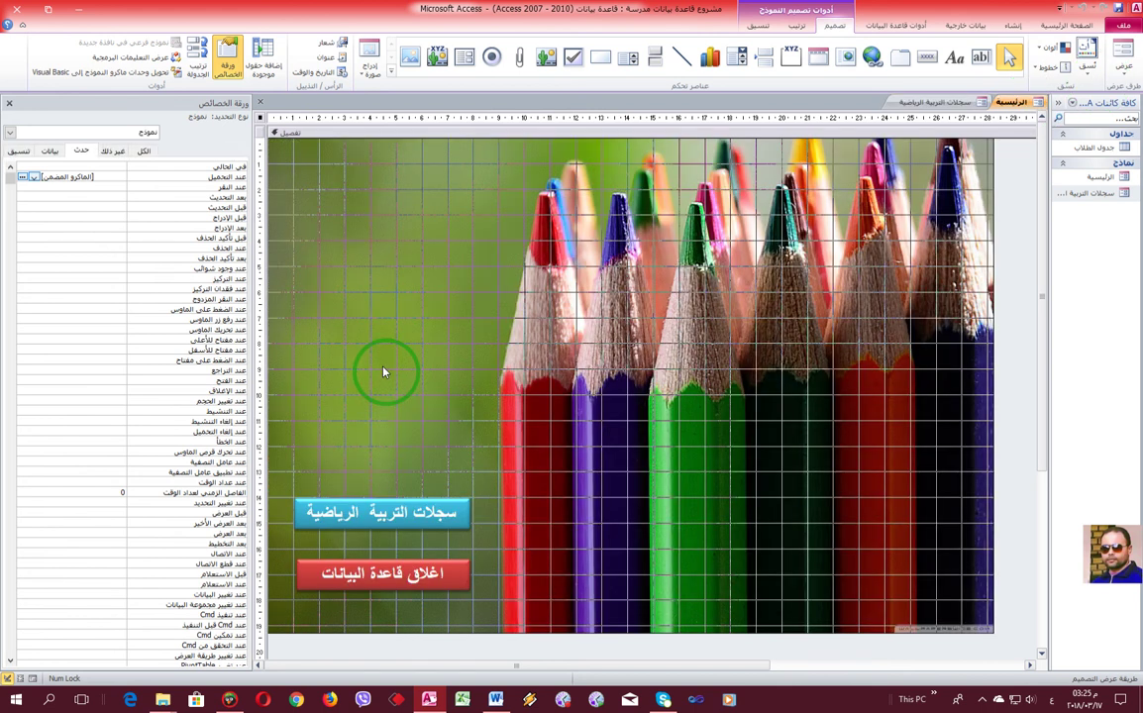